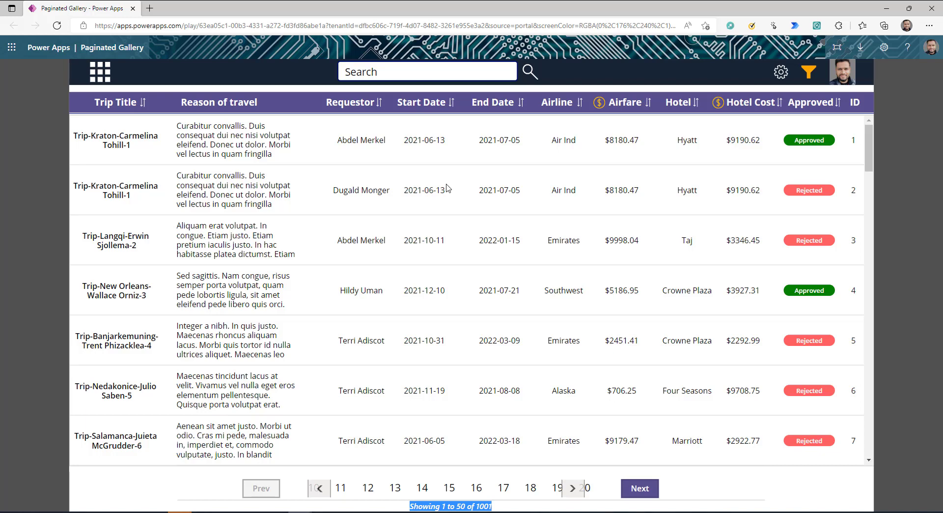
Browse to the next page of travel requests and move the page number list back toward the first pages
click(640, 488)
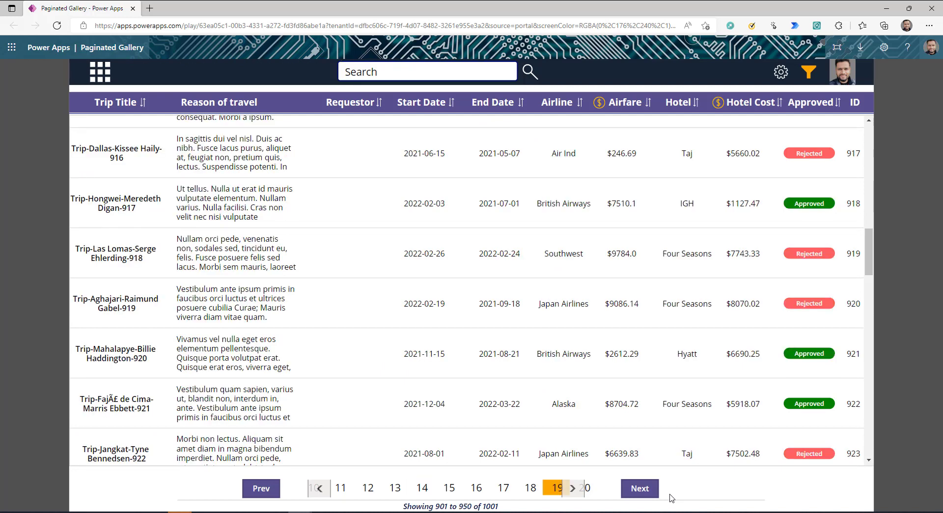
click(319, 488)
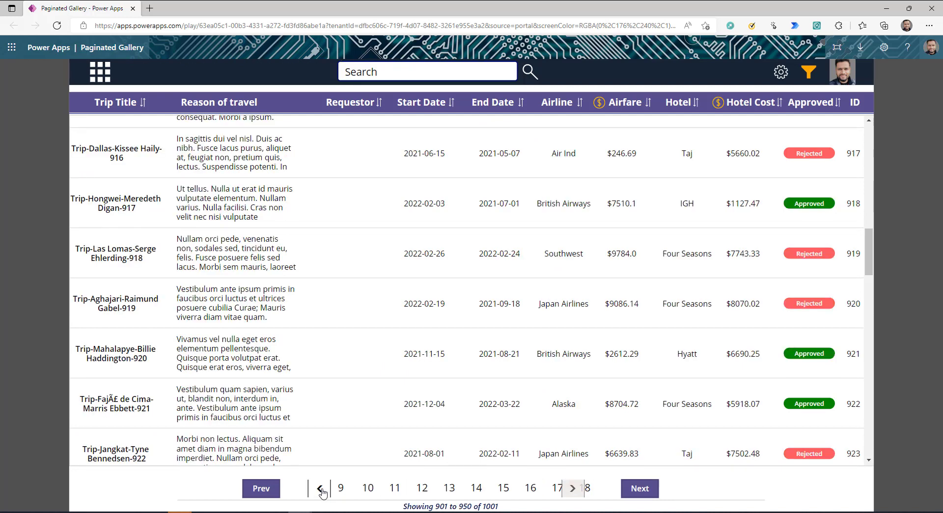
click(321, 490)
click(321, 489)
click(320, 488)
click(314, 489)
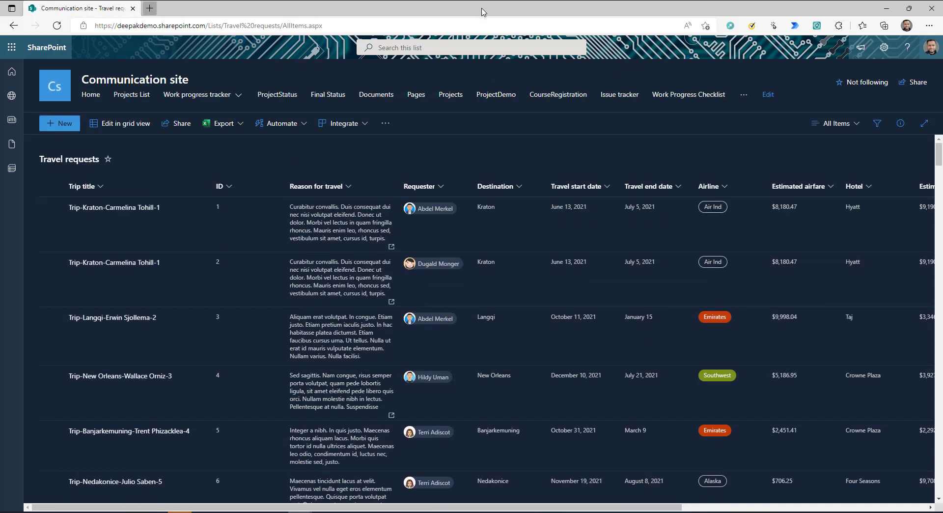
Open make.powerapps.com in a new browser tab
key(ctrl+t)
text(make)
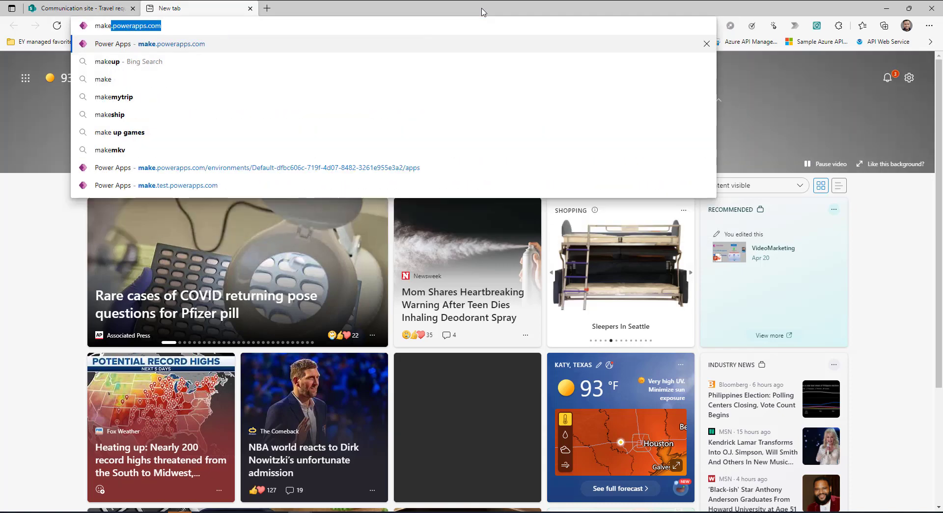
key(Return)
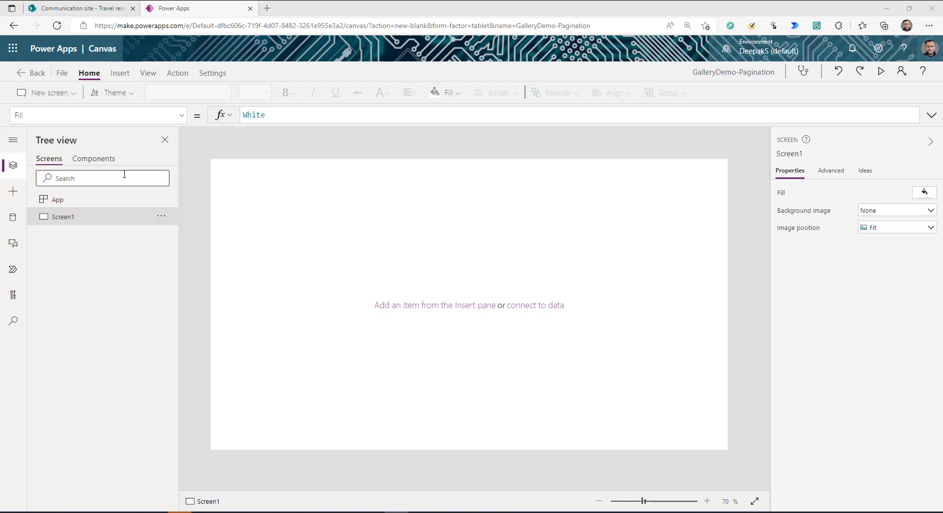
Insert a gallery with the image, title and subtitle layout on Screen1, without choosing a data source
click(120, 73)
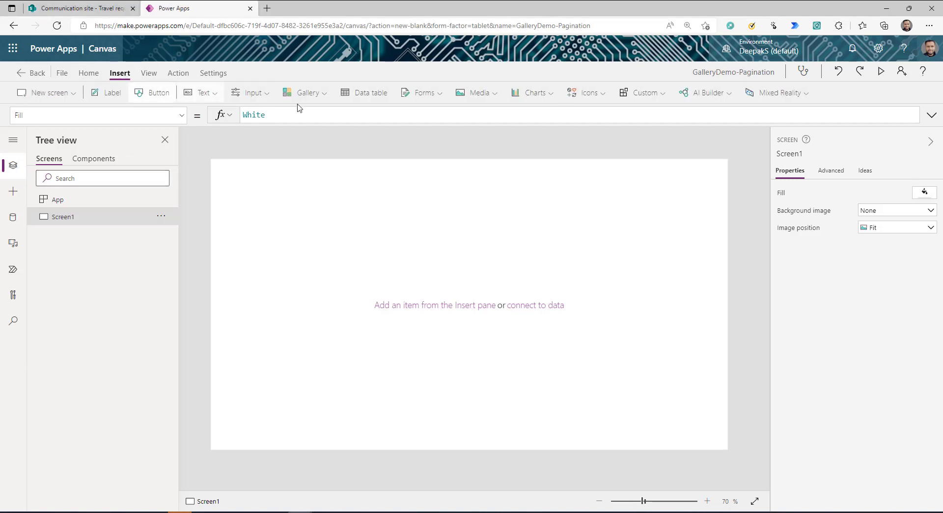
click(308, 92)
click(319, 211)
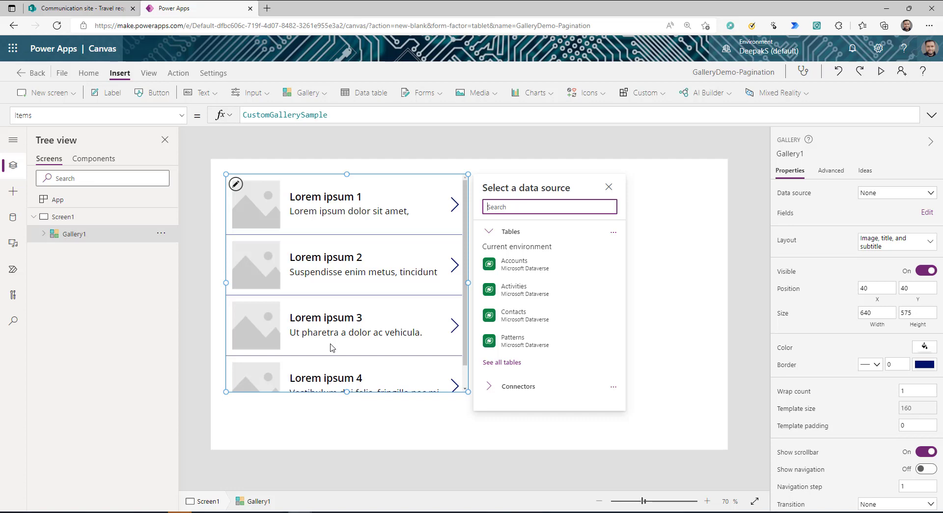
click(585, 389)
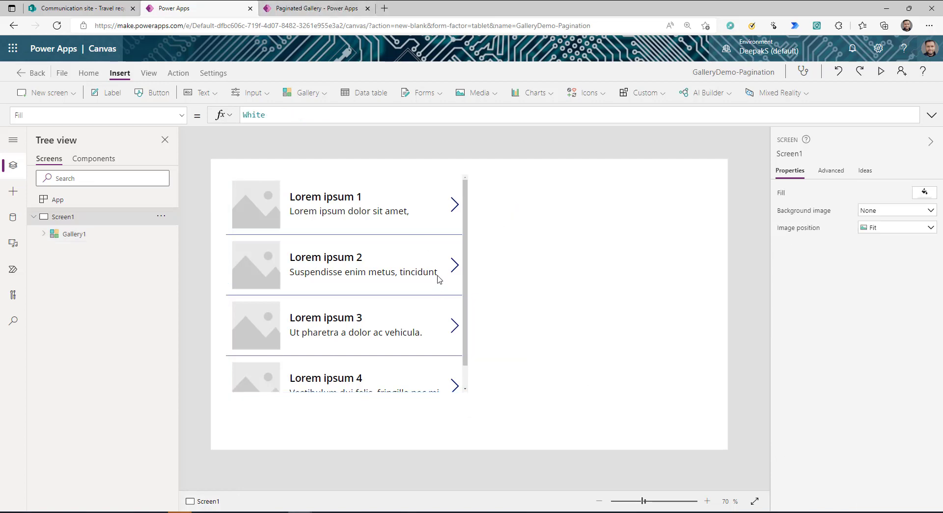
Examine the column layout of the finished Paginated Gallery app, and return to the app editor
click(462, 280)
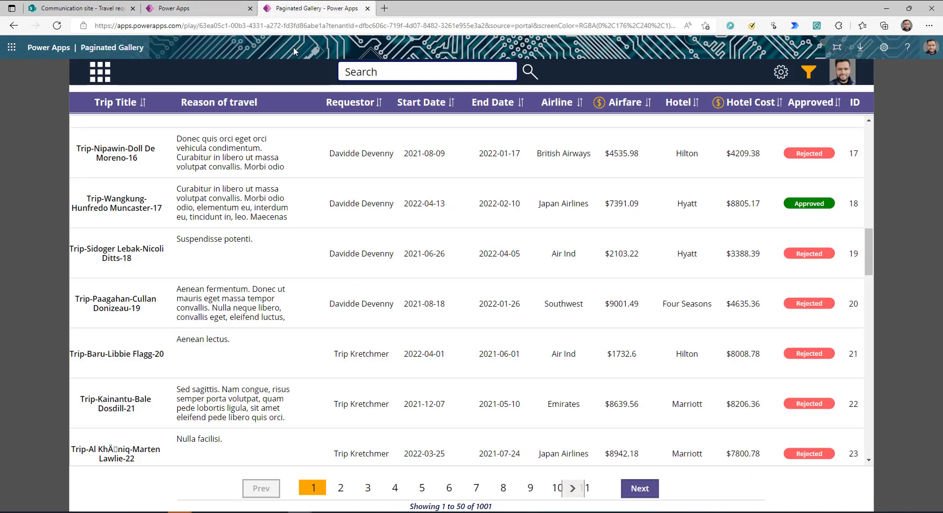
click(317, 7)
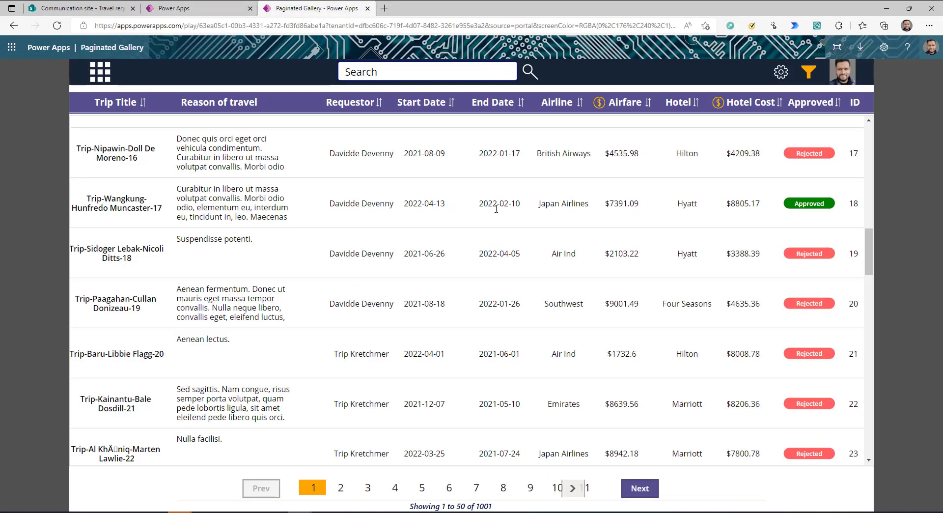
click(193, 11)
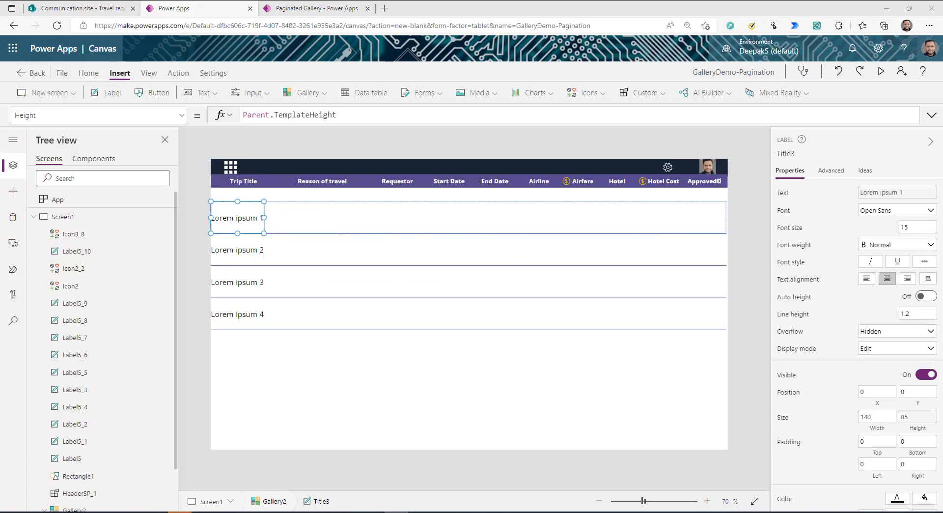
Duplicate the gallery's label in the Trip Title column and place the copy under the Reason of travel header
click(264, 182)
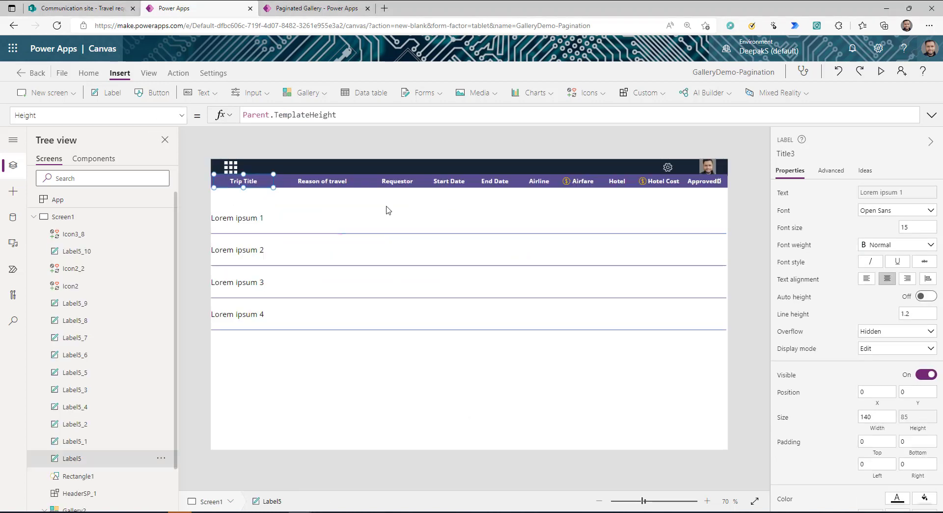
click(386, 348)
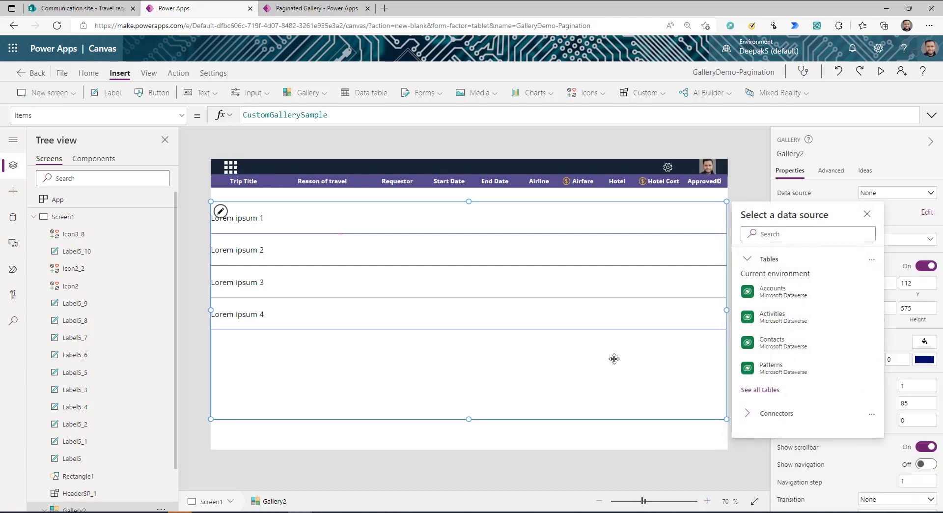
click(239, 222)
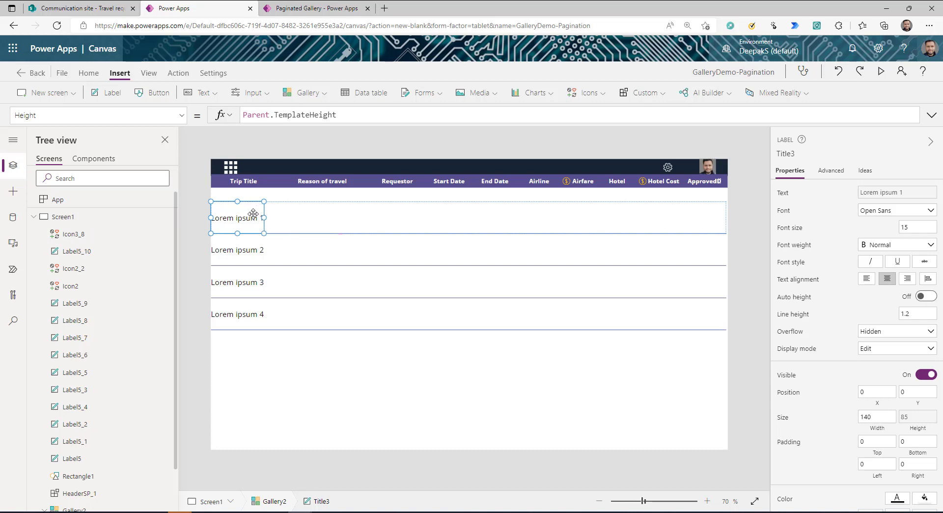
key(ctrl+c)
key(ctrl+v)
drag(253, 214, 318, 218)
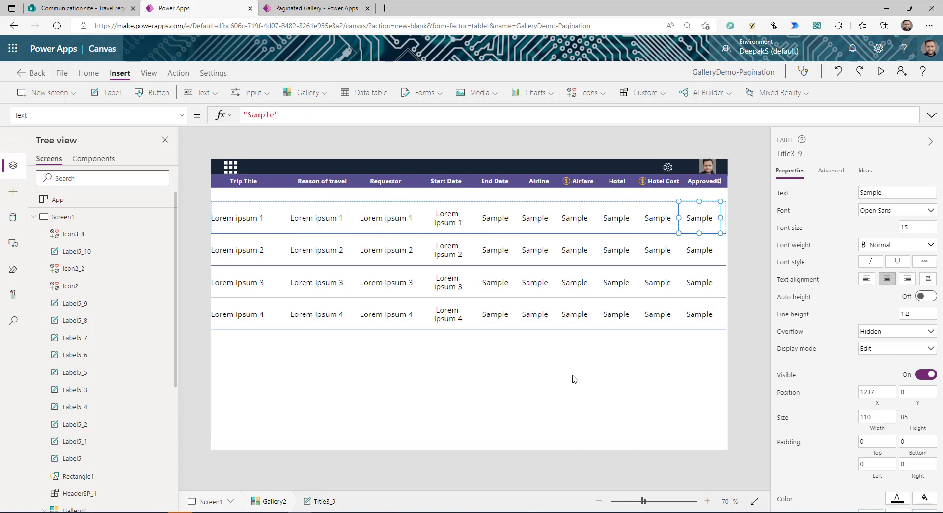
click(741, 369)
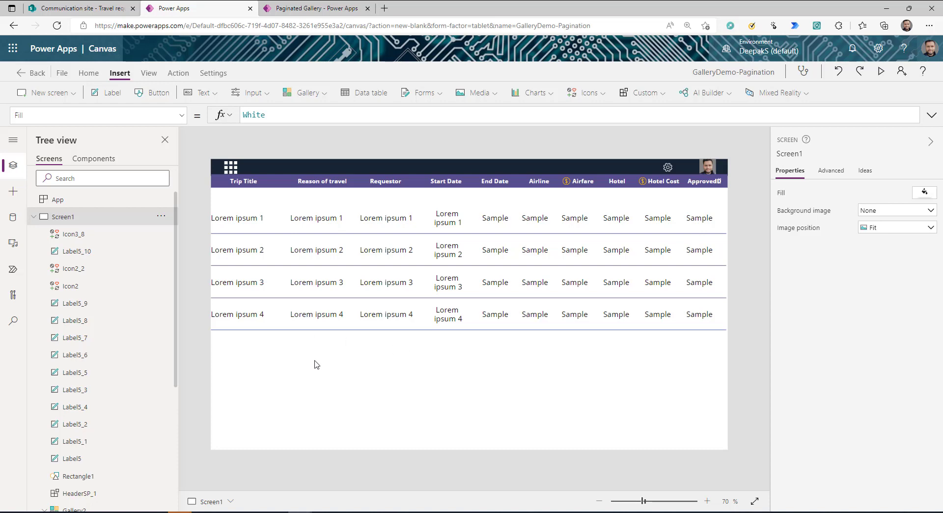
Connect the SharePoint list Travel requests to the app and use it as the gallery's items
click(13, 217)
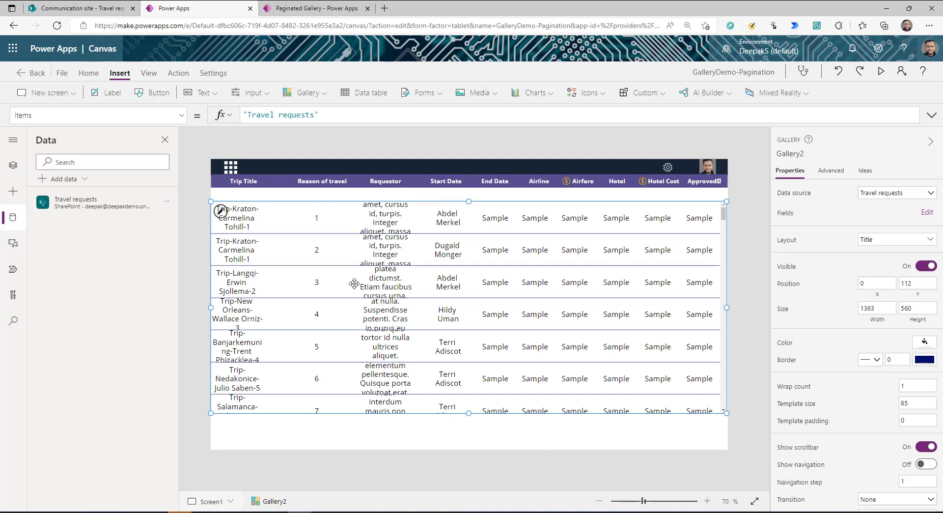
click(756, 185)
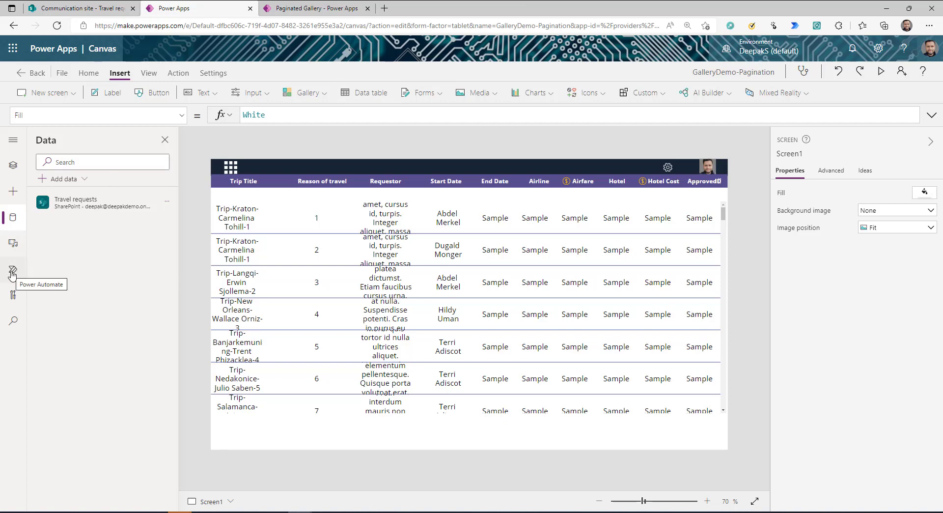
Create a new blank Power Automate flow with the PowerApps trigger for the app and name it GalerryPagination
click(11, 273)
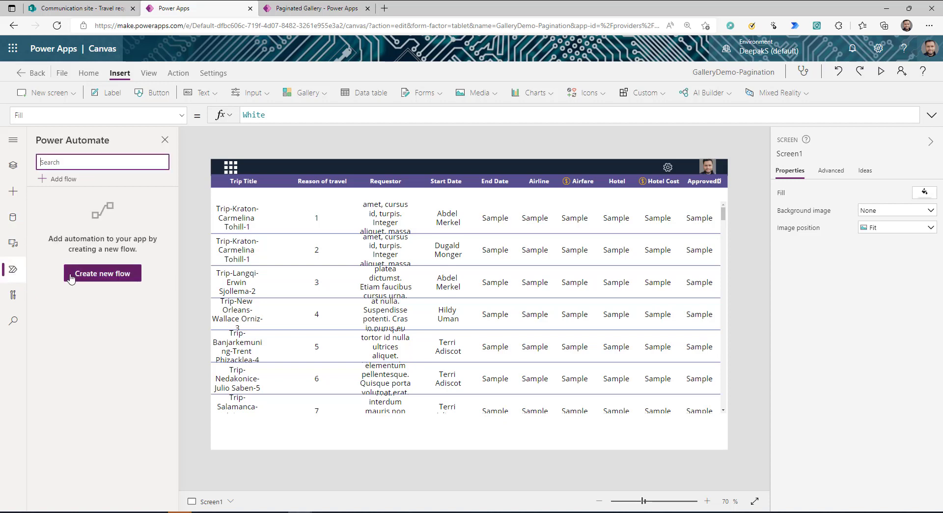
click(111, 277)
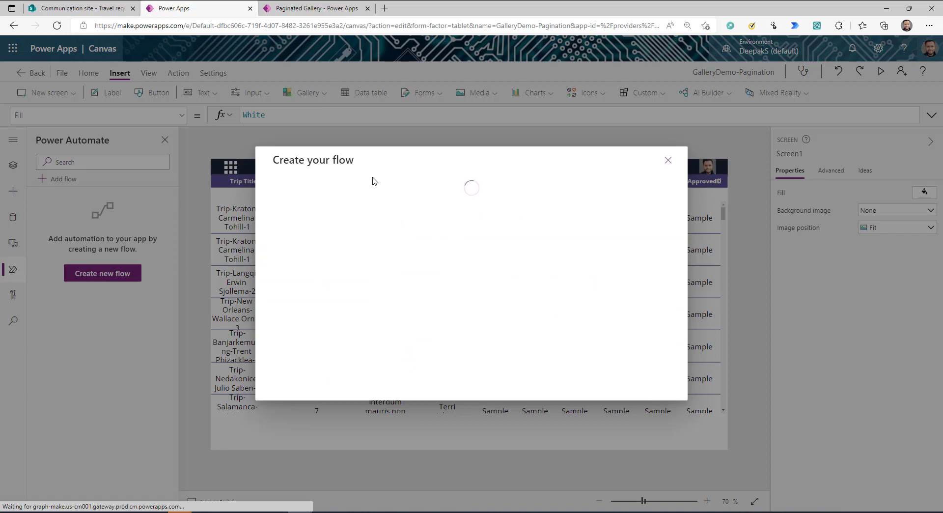
click(328, 185)
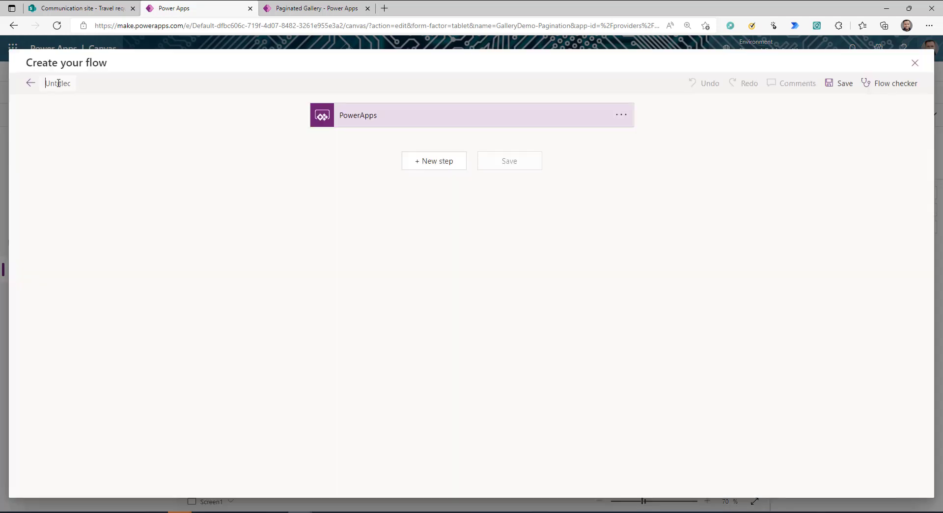
click(58, 83)
key(ctrl+a)
text(GalerryPagination)
Add a Compose action below the PowerApps trigger and rename it PageSize
click(434, 167)
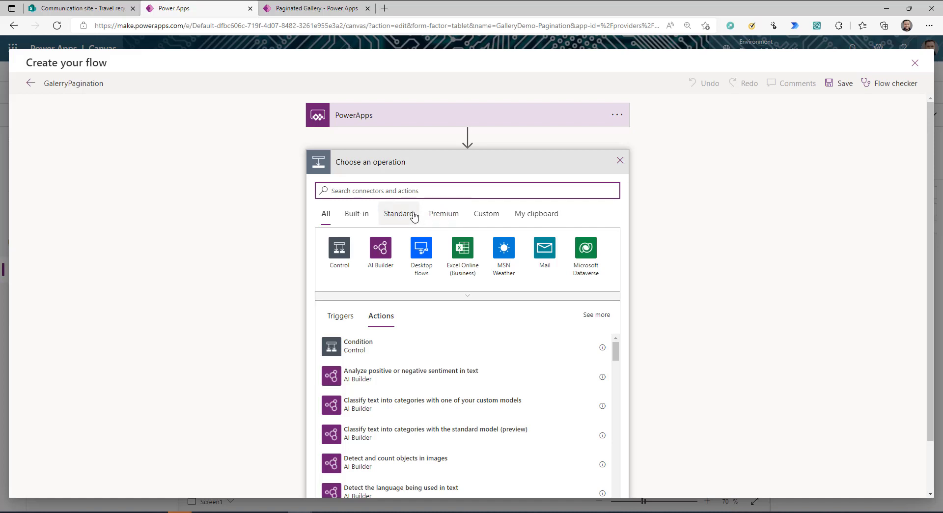
text(compose)
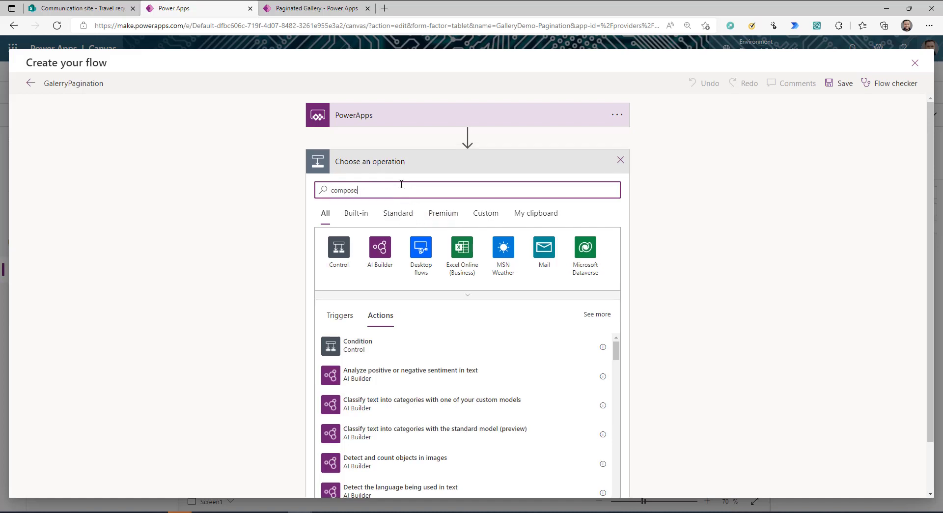
click(357, 344)
click(628, 166)
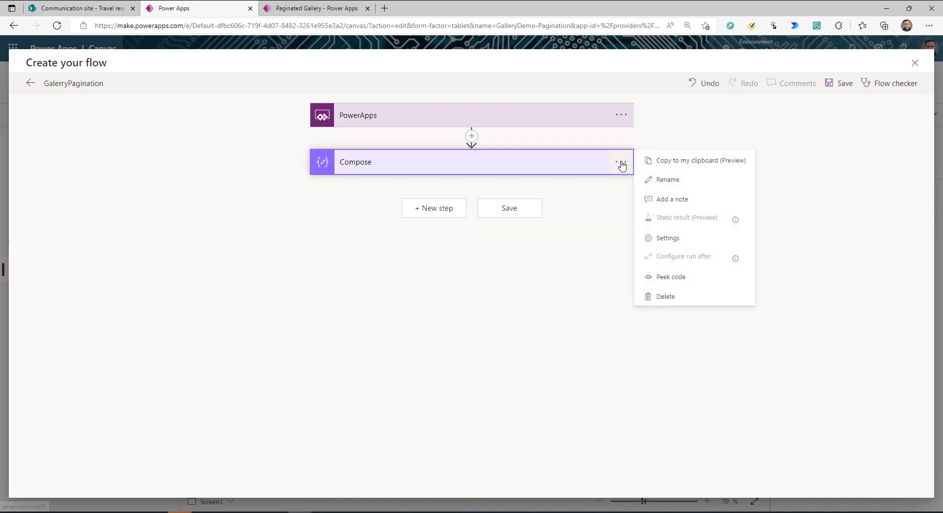
click(668, 179)
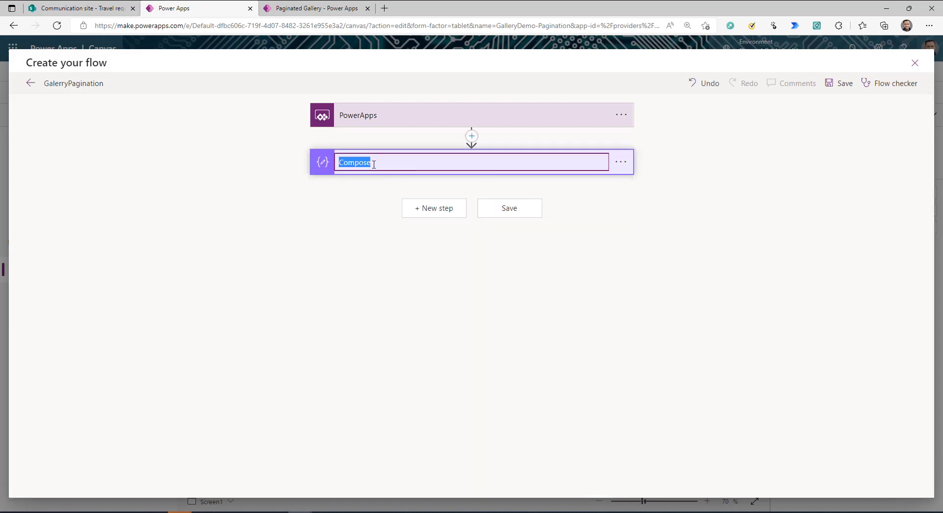
text(PageSize)
click(325, 178)
click(544, 170)
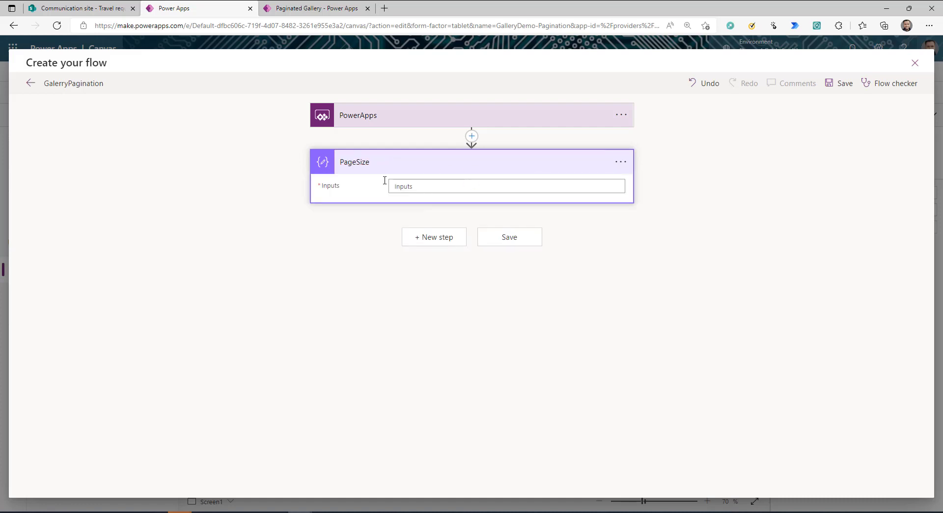
Set the PageSize action's input to the Ask in PowerApps dynamic content
click(418, 186)
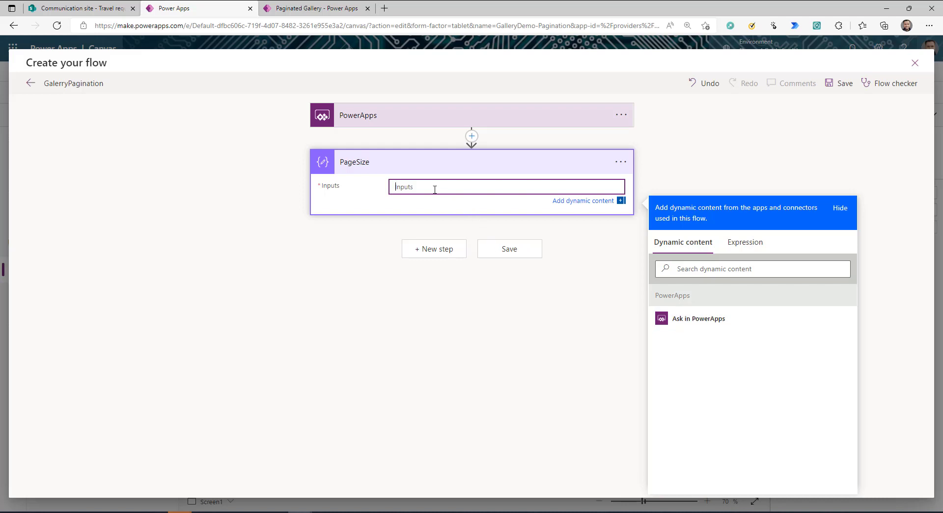
click(708, 319)
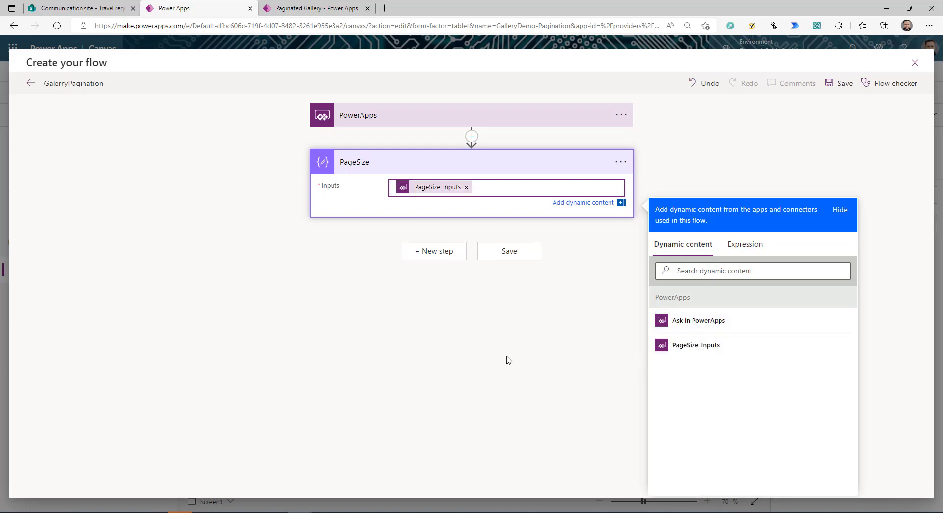
click(347, 315)
Check the paging in the Paginated Gallery app, and add a second Compose action from Data Operation below PageSize
click(434, 250)
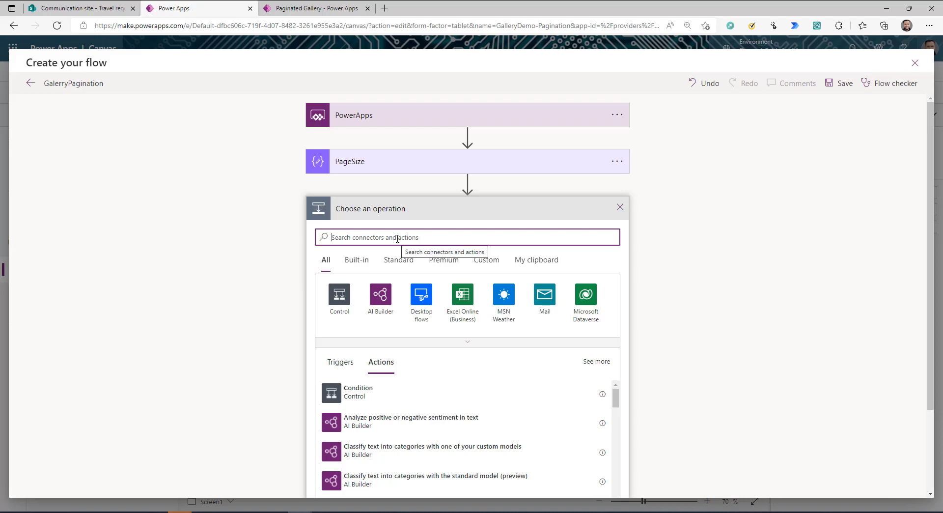
key(ctrl+Tab)
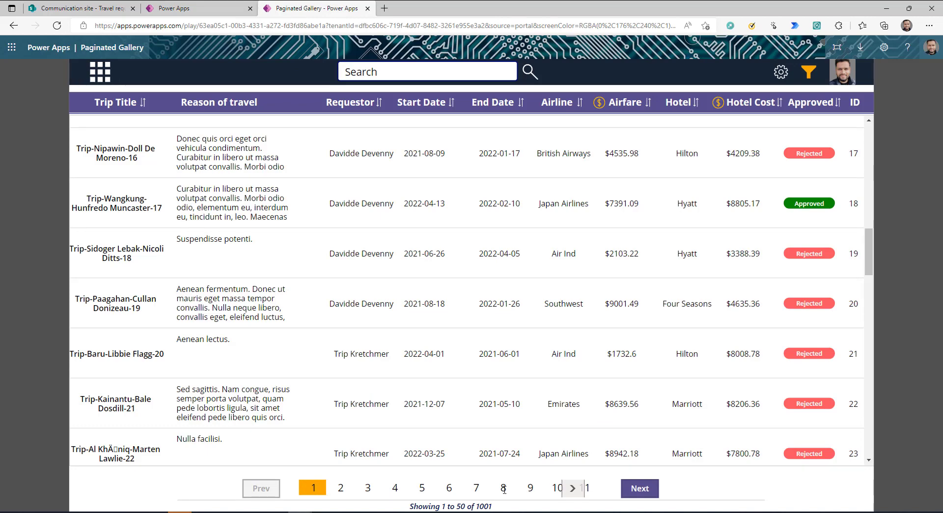
key(ctrl+shift+Tab)
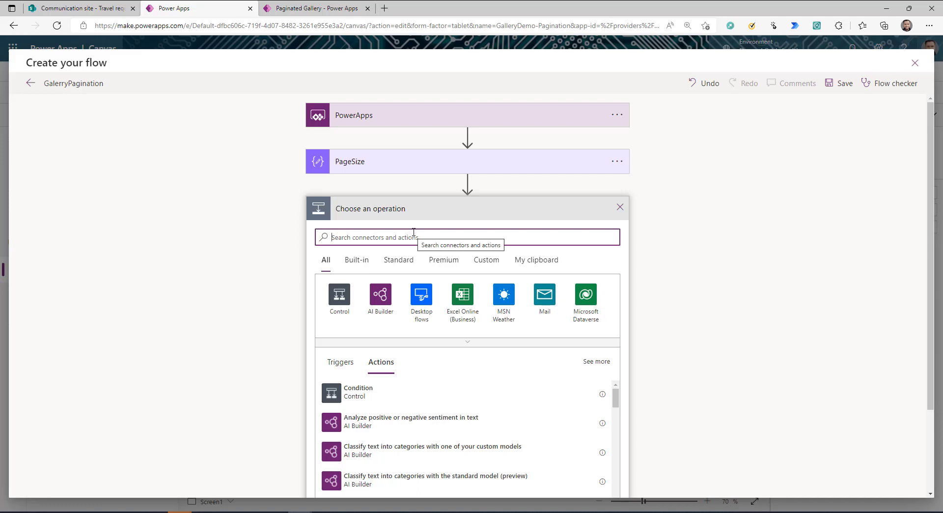
text(co)
click(381, 297)
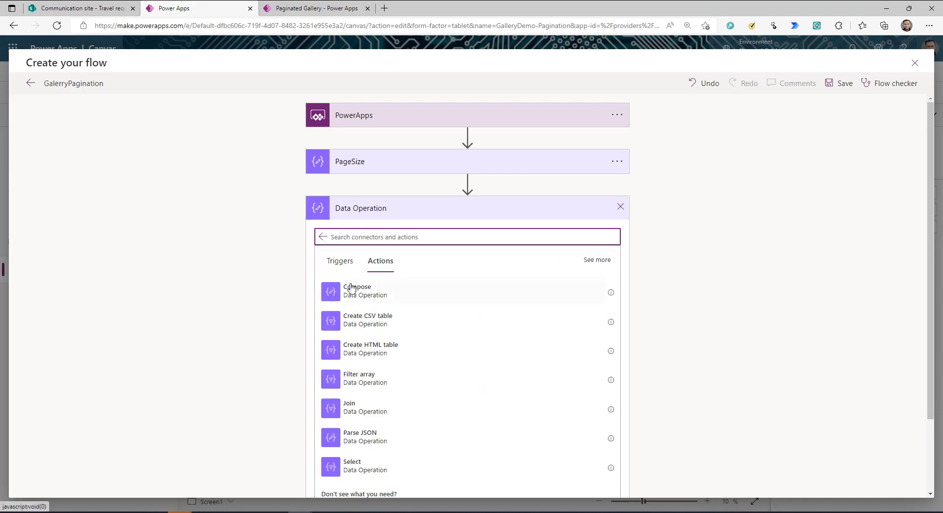
click(352, 284)
Rename the new Compose action StartItemID and open its Inputs value for editing
click(352, 207)
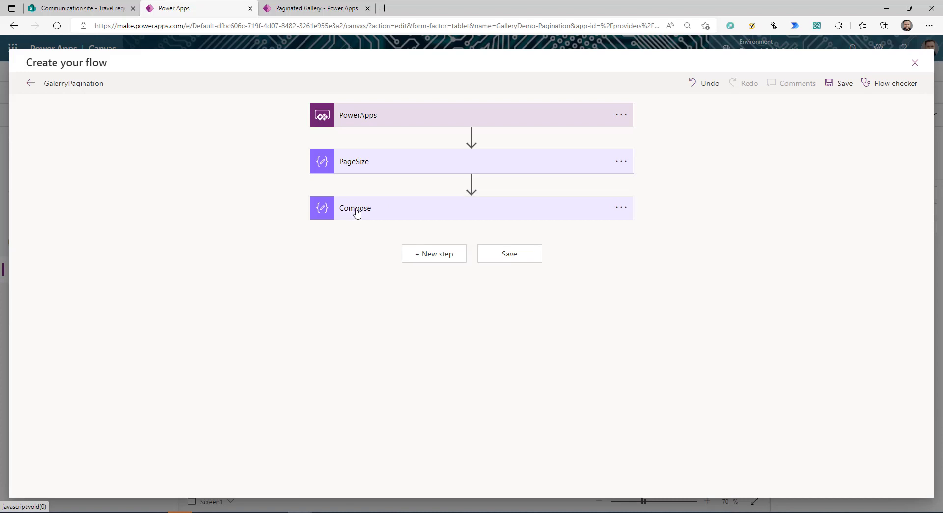
click(592, 216)
click(381, 206)
text(Start)
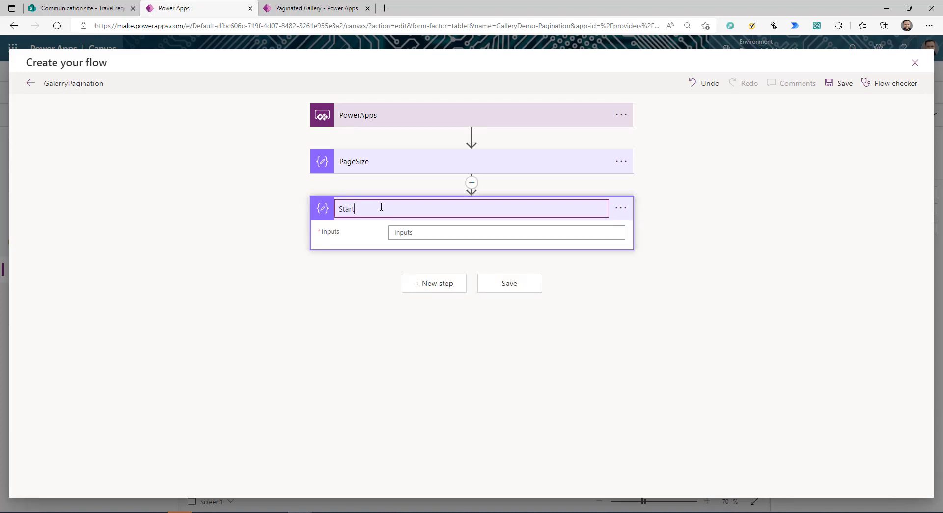
text(ItemID)
click(460, 236)
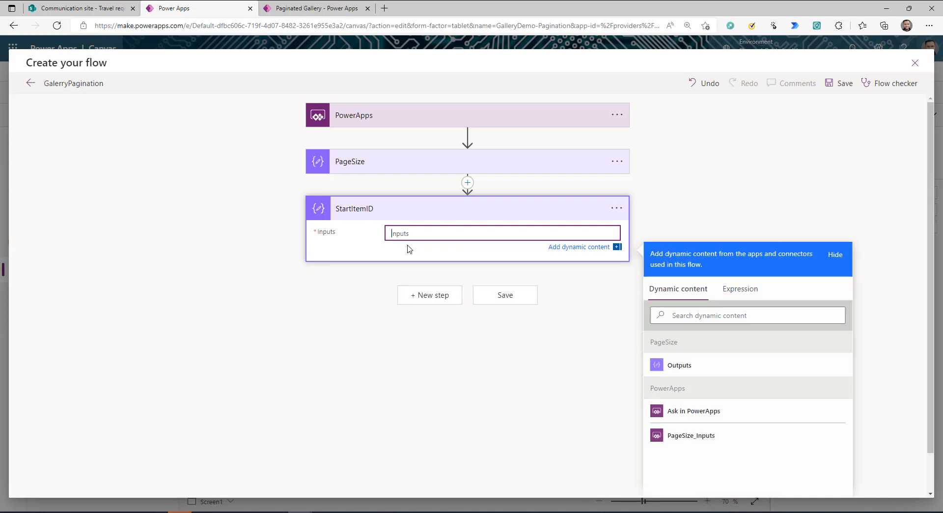
Set the StartItemID input to the Ask in PowerApps dynamic content, and add a SharePoint Get items action below it
click(698, 414)
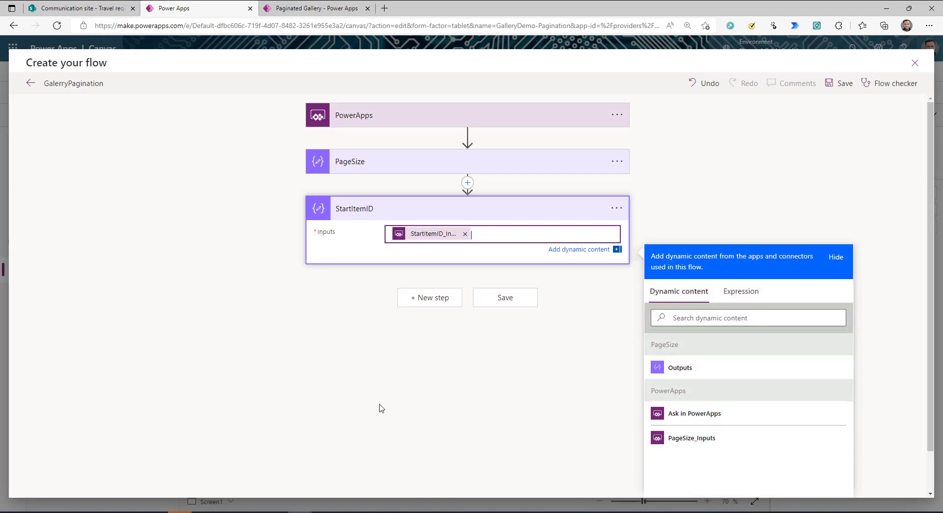
click(411, 399)
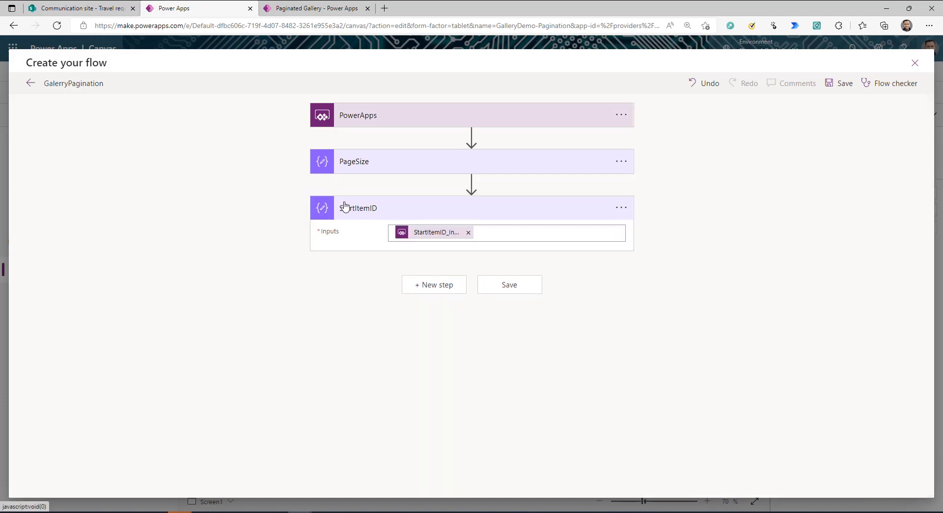
click(420, 287)
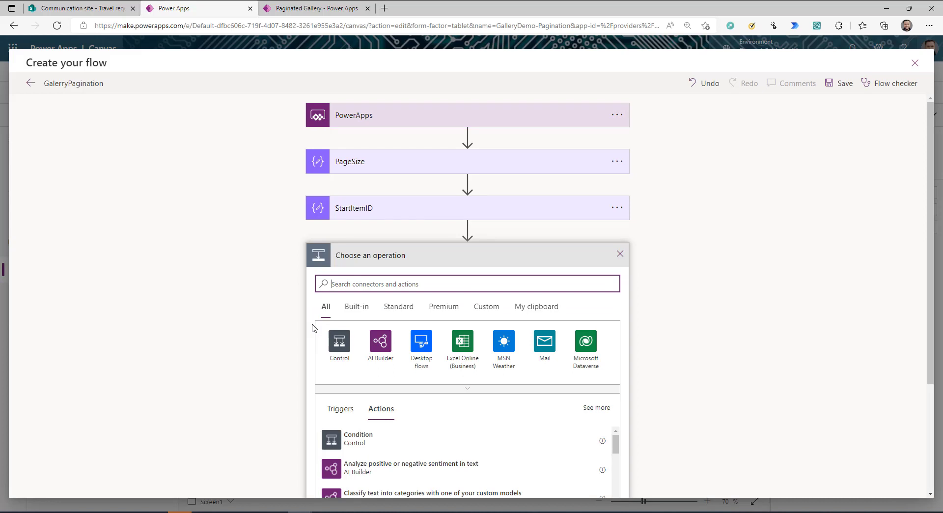
text(sharepoi)
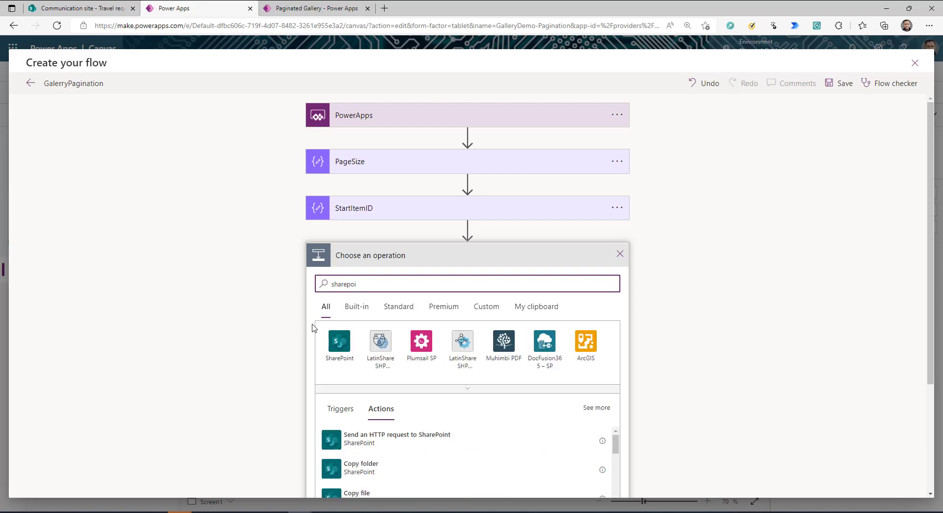
click(340, 340)
text(get)
click(396, 354)
Set the Get items action's site address to Communication site and its list name to Travel requests
click(612, 280)
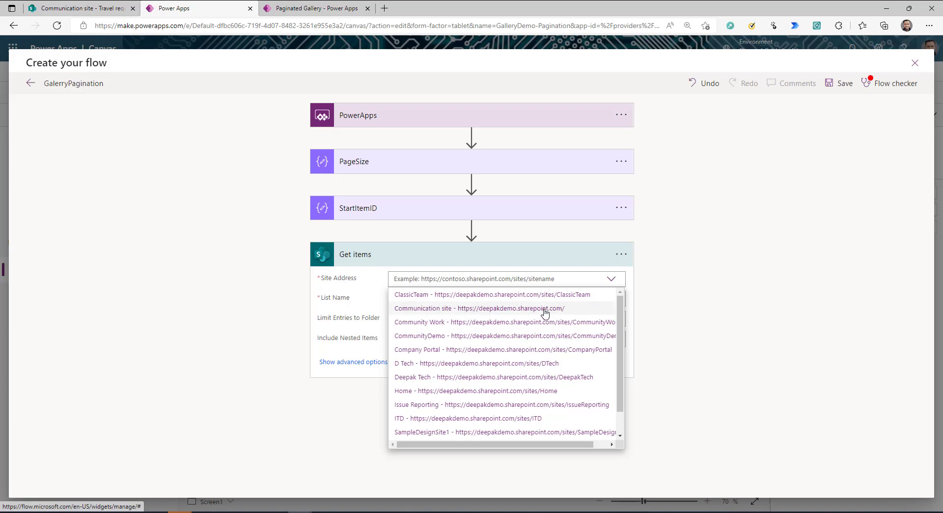
click(544, 310)
click(612, 299)
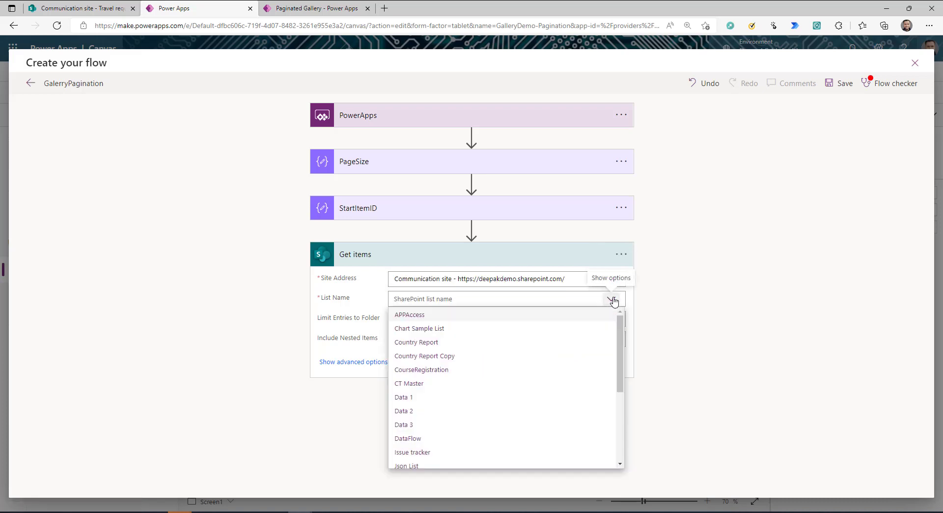
scroll(459, 419, down, 3)
click(423, 408)
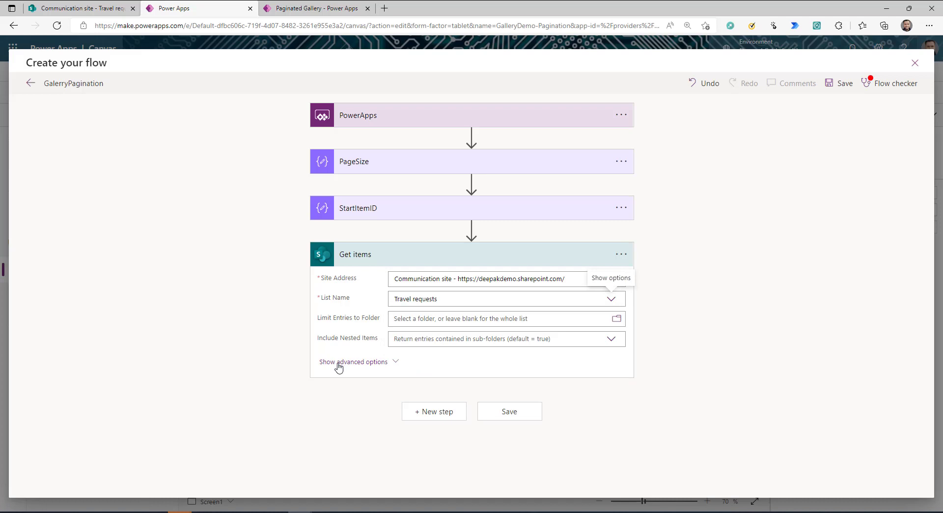
Set the Get items filter query to ID gt StartItemID_Inputs, checking the ID column in the SharePoint Travel requests list
click(339, 364)
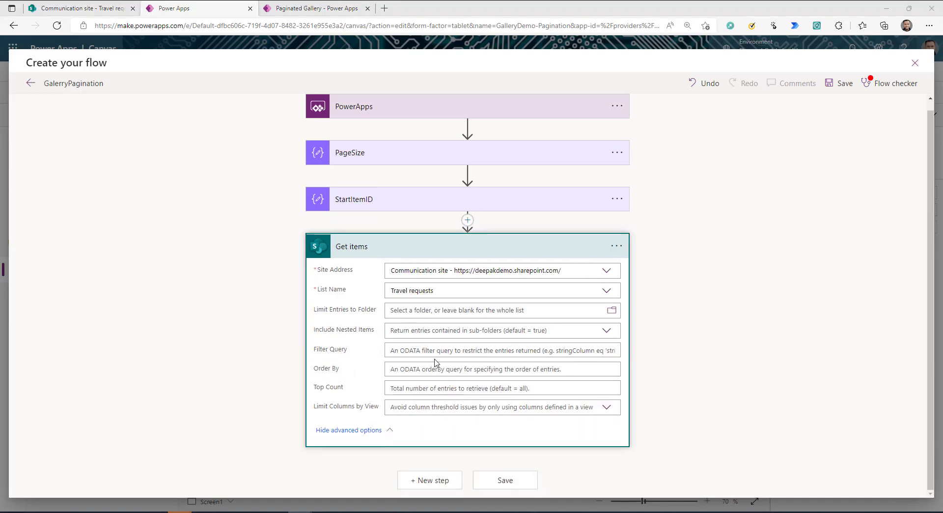
click(436, 350)
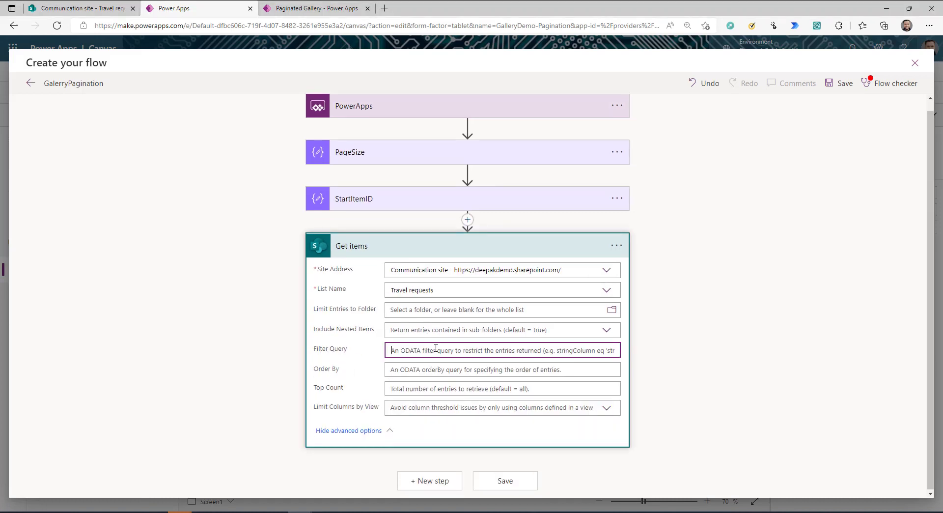
text(ID)
click(79, 8)
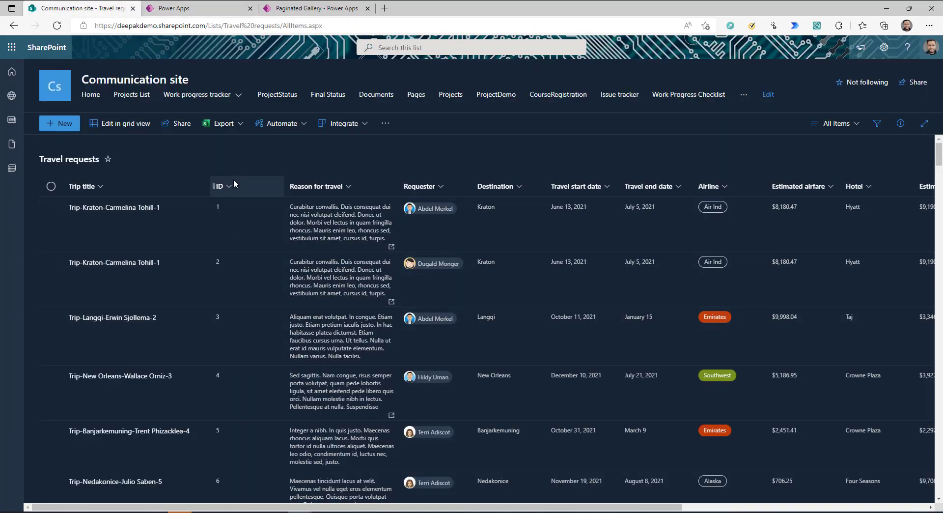
click(314, 8)
click(198, 7)
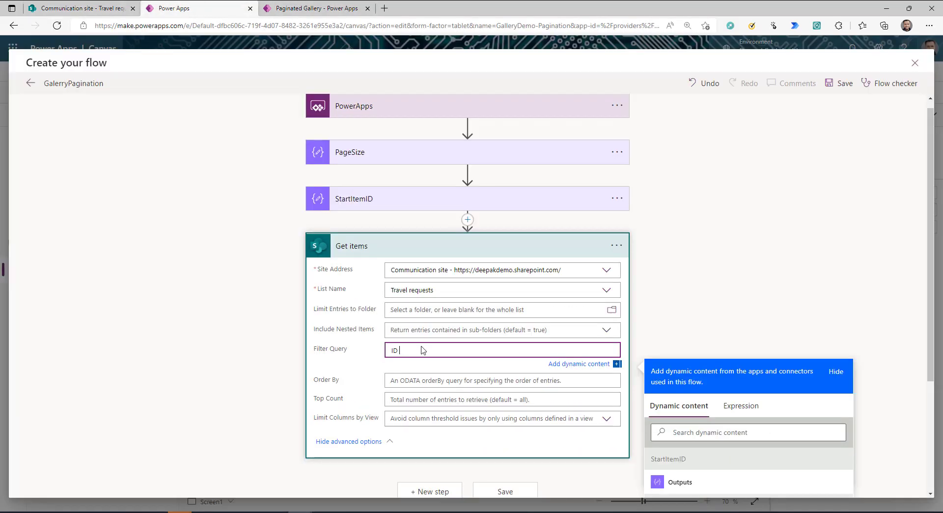
text(gt)
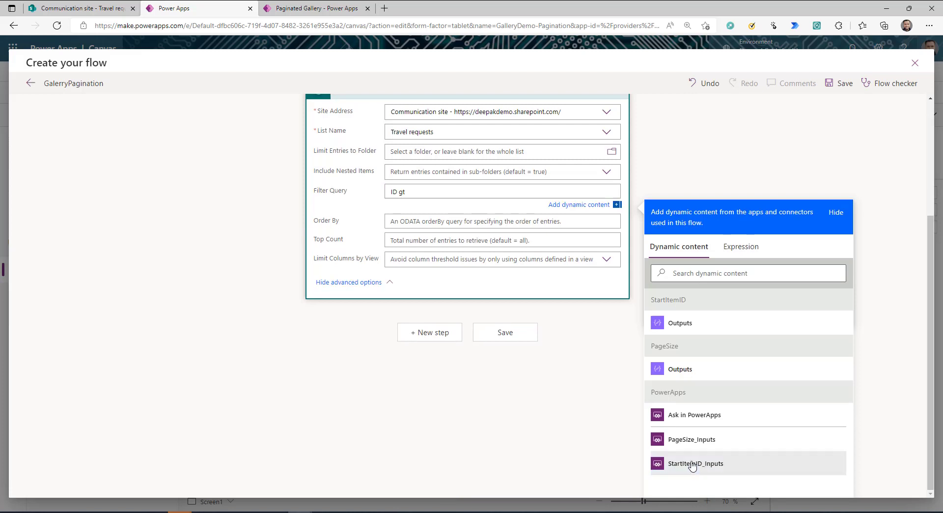
click(693, 464)
Set the Get items action's top count to the PageSize_Inputs dynamic content
click(426, 243)
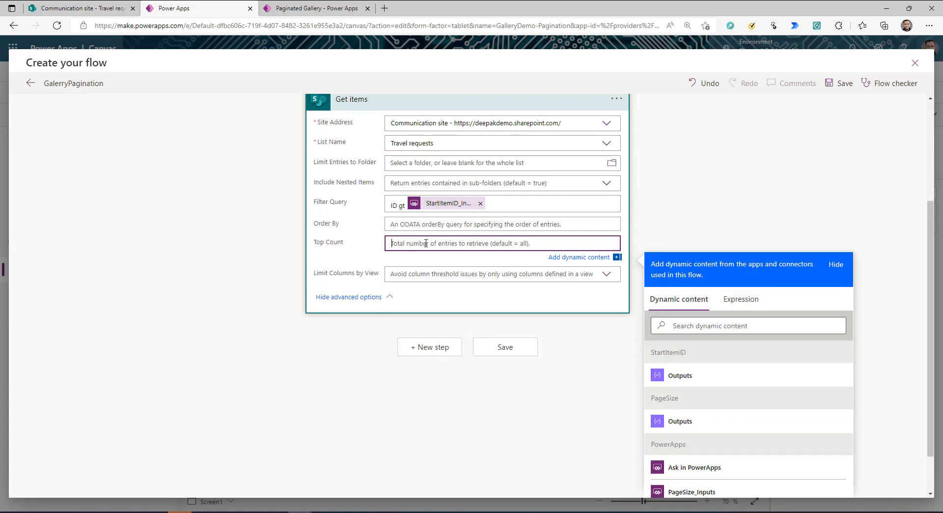
scroll(698, 432, down, 1)
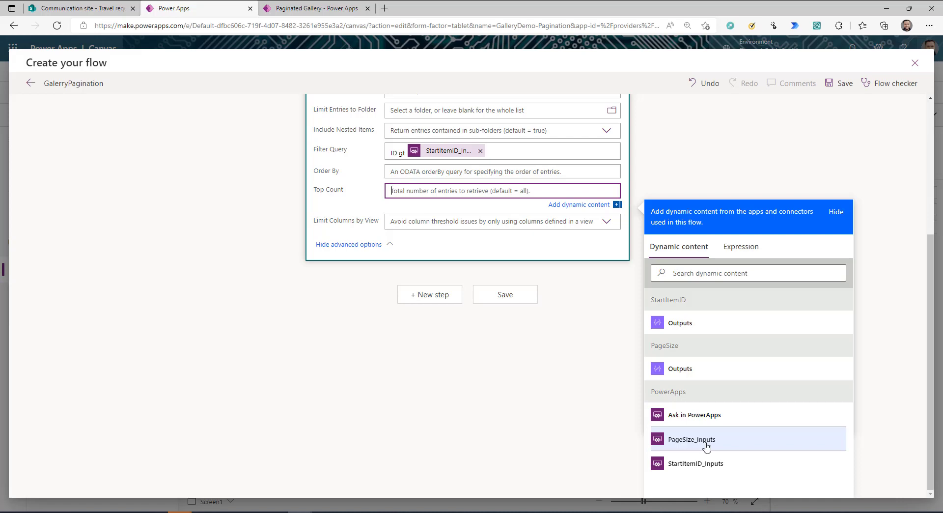
click(706, 445)
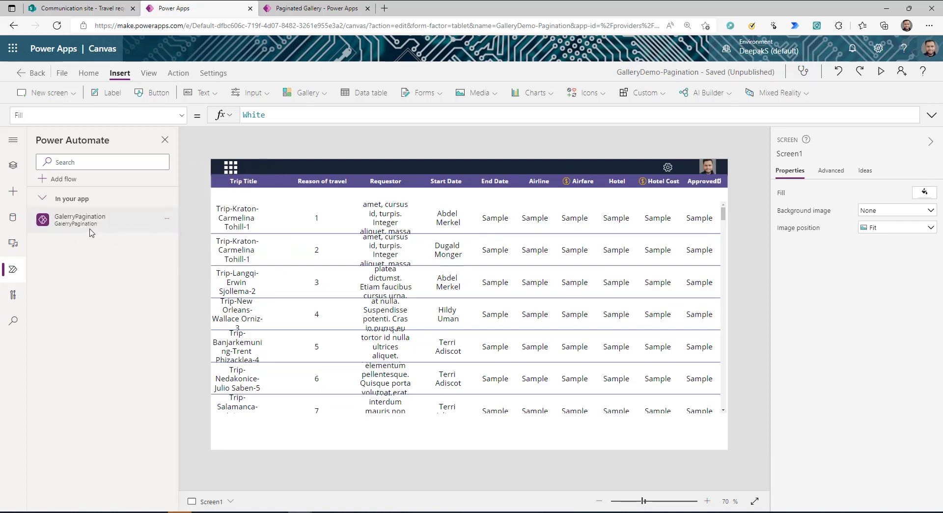
Open the GalerryPagination flow for editing in Power Automate at us.flow.microsoft.com in a new browser tab, and check its Get items action
click(167, 219)
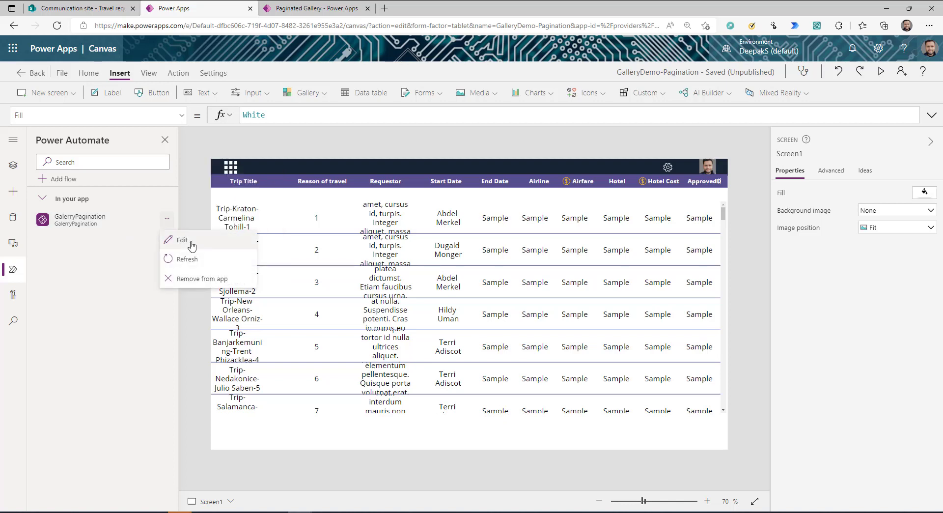
click(191, 243)
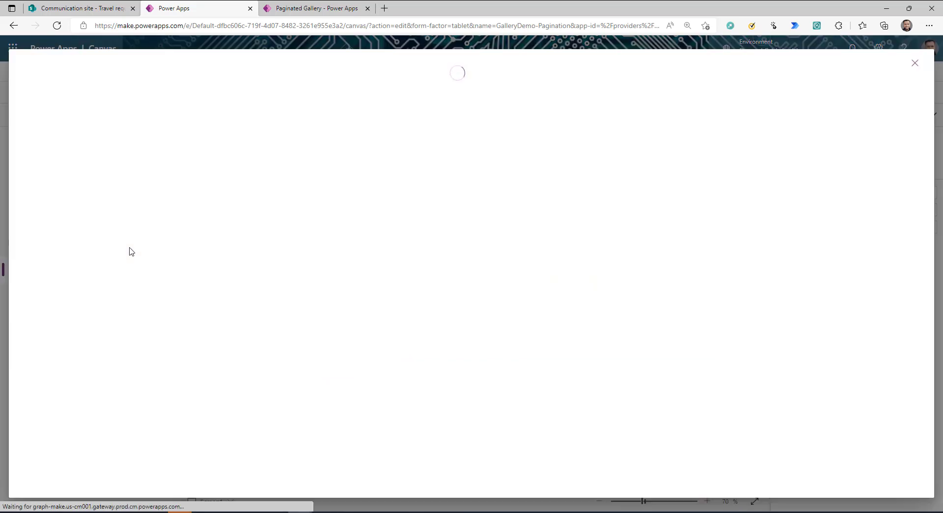
click(385, 9)
text(https://us.flow.microsoft.com/en-us/)
key(Return)
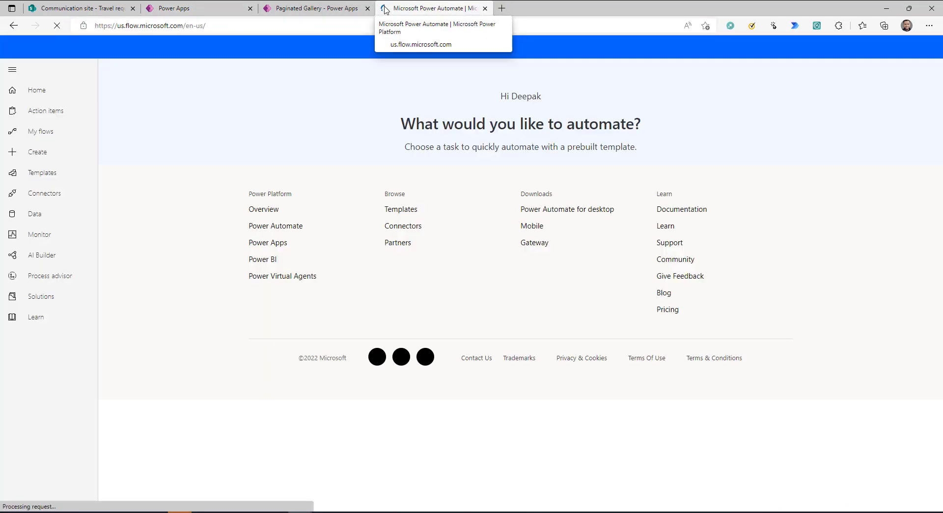
click(49, 132)
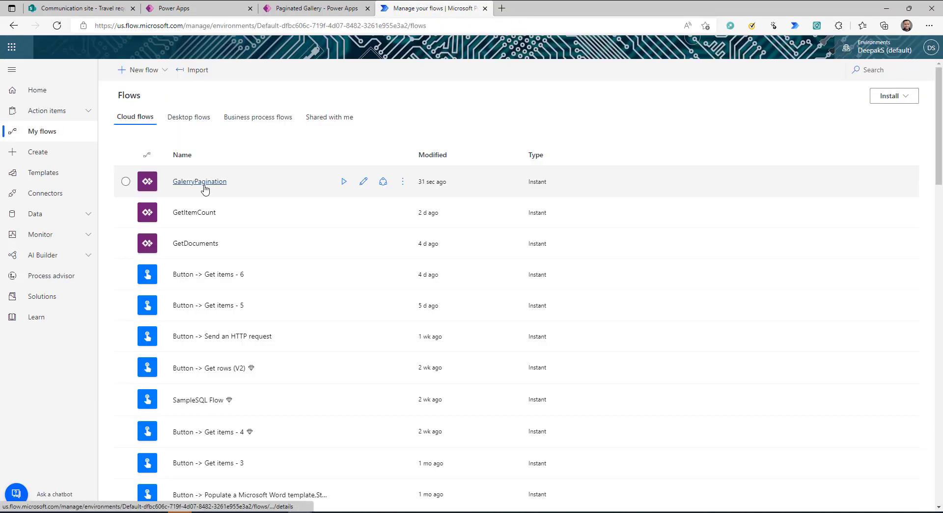
click(364, 182)
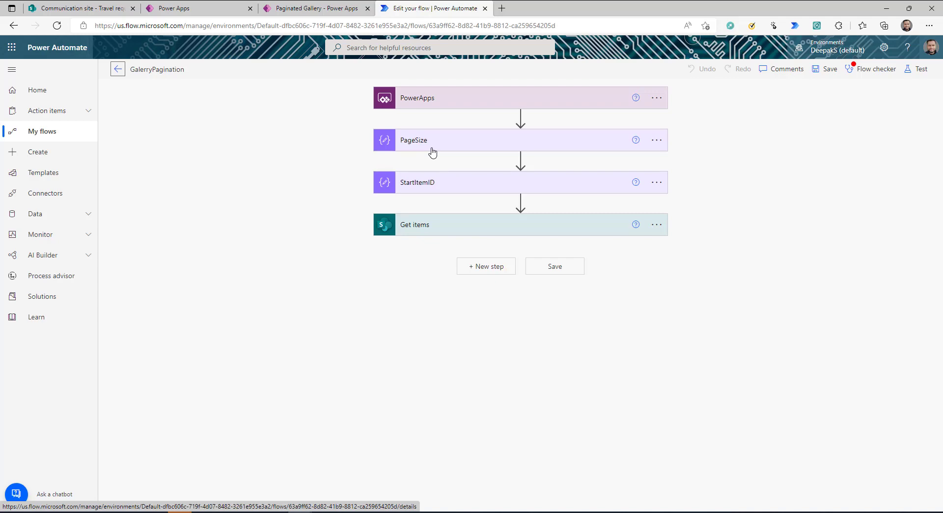
click(422, 227)
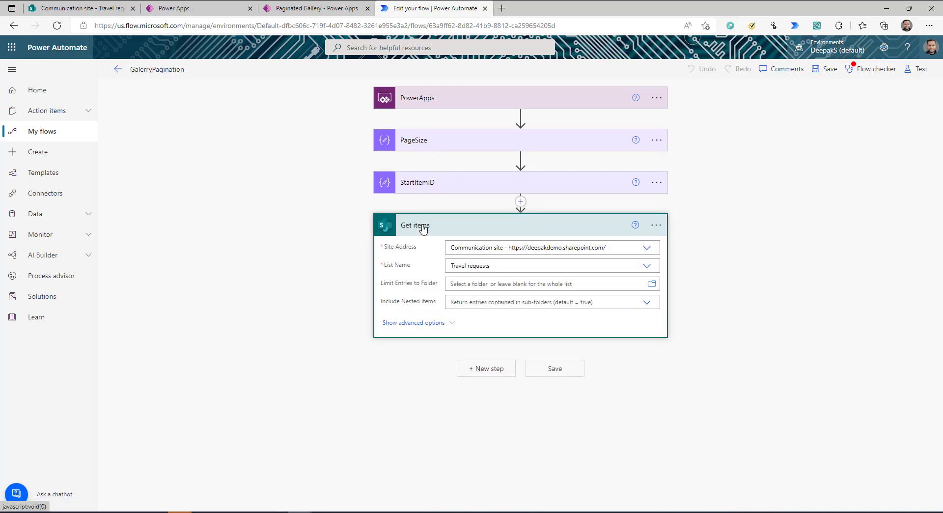
click(421, 226)
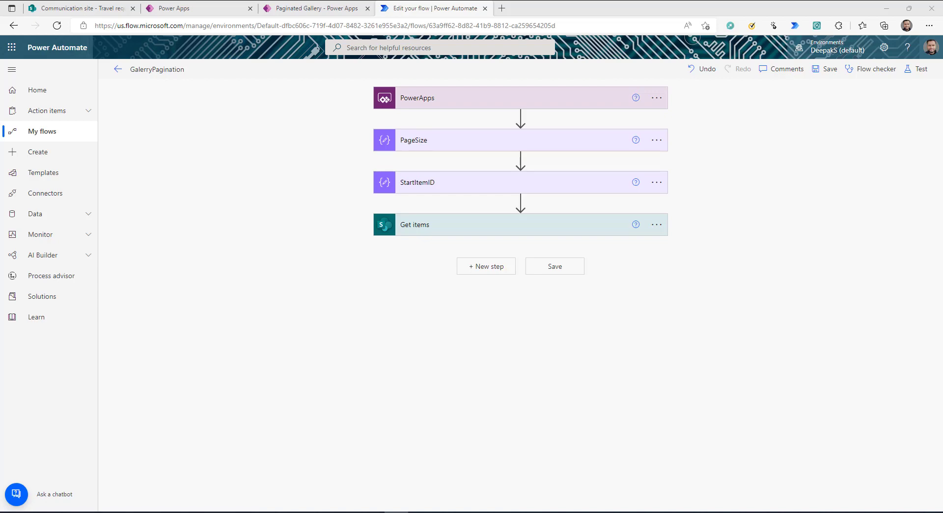
Add a Compose action below Get items with the Get items value as its input, and save the flow
click(498, 266)
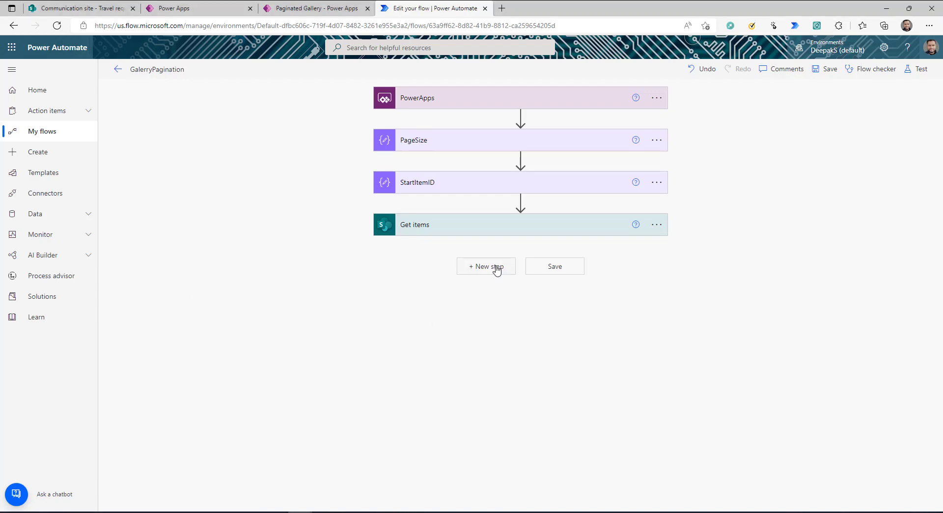
text(compose)
click(417, 429)
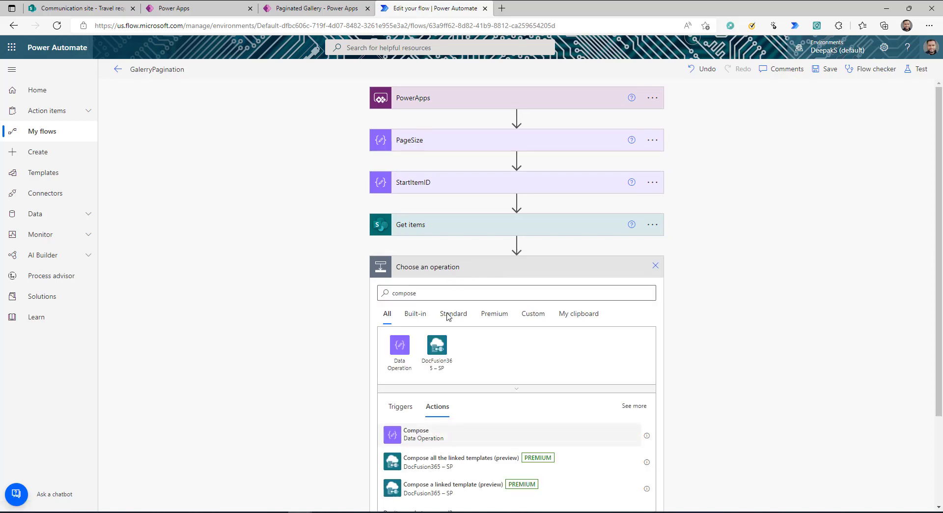
click(473, 292)
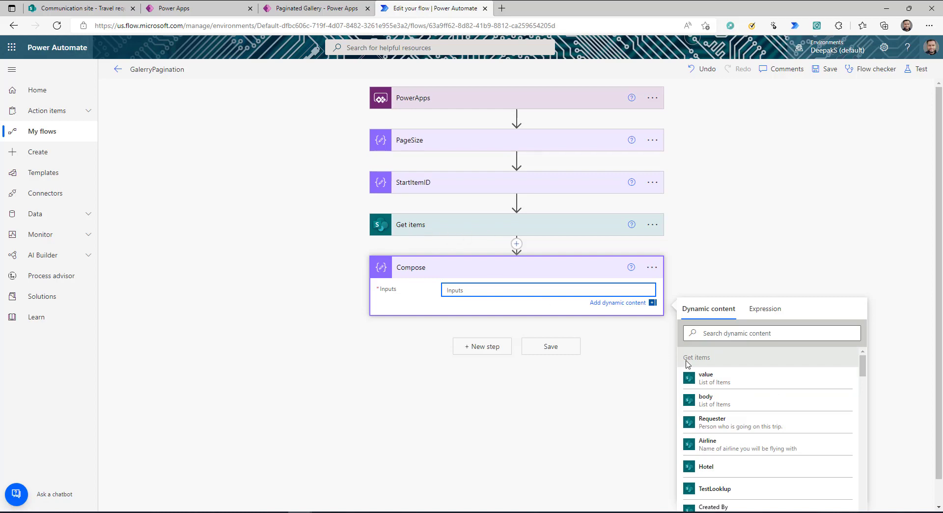
click(722, 379)
click(828, 69)
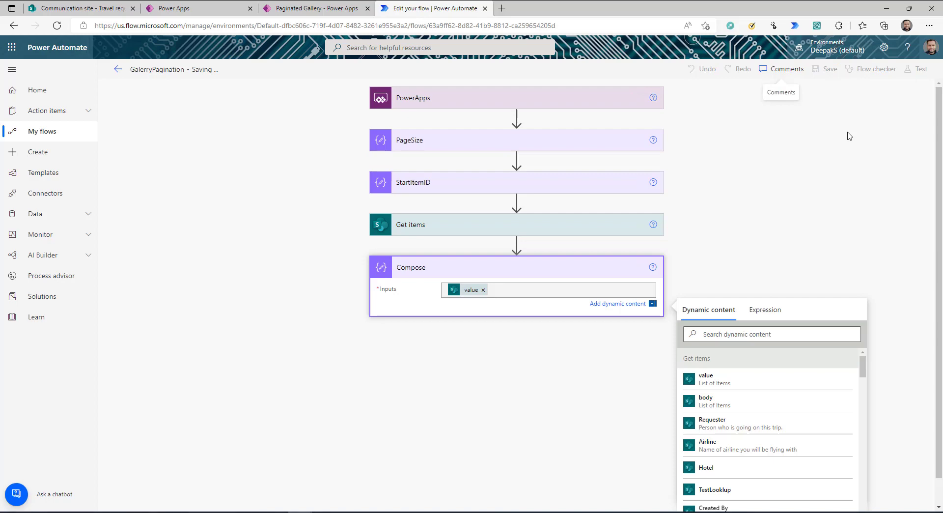
Test the flow with PageSize_Inputs set to 5 and StartItemID_Inputs set to 0
click(918, 71)
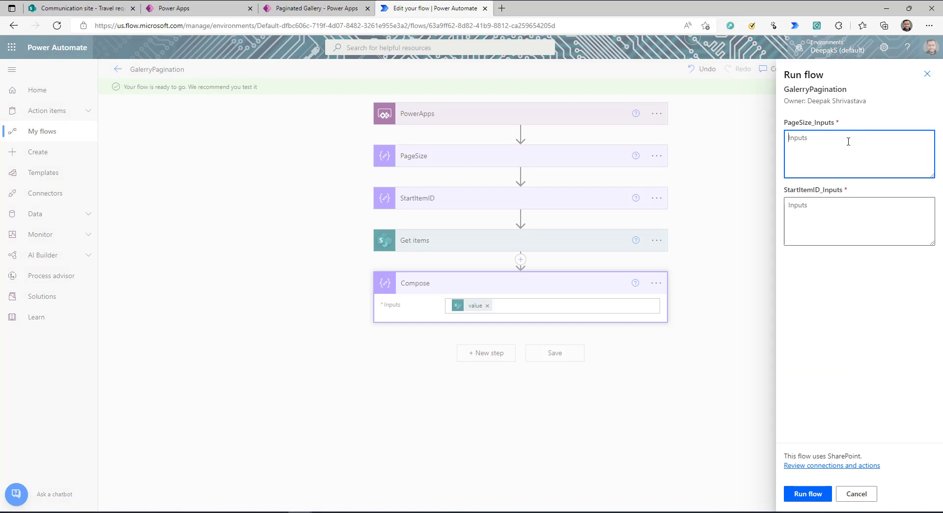
text(5)
key(Tab)
text(1)
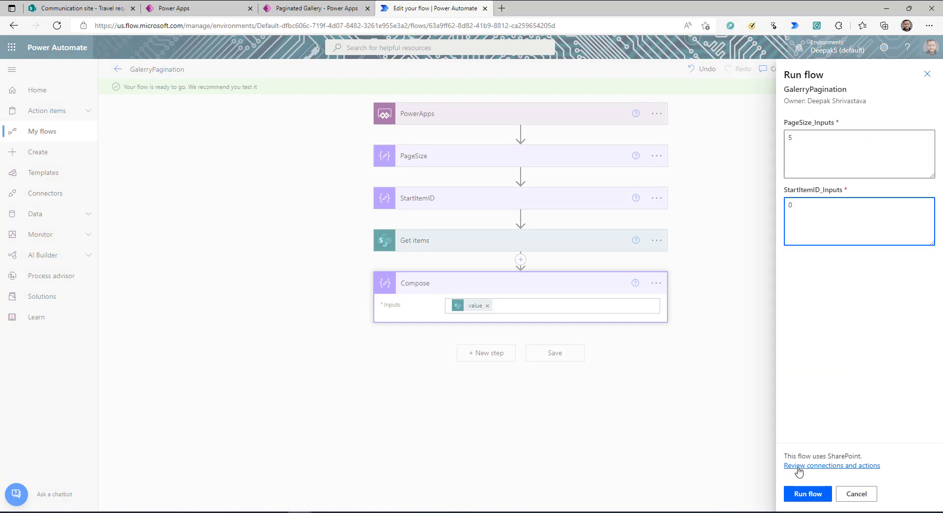
click(805, 493)
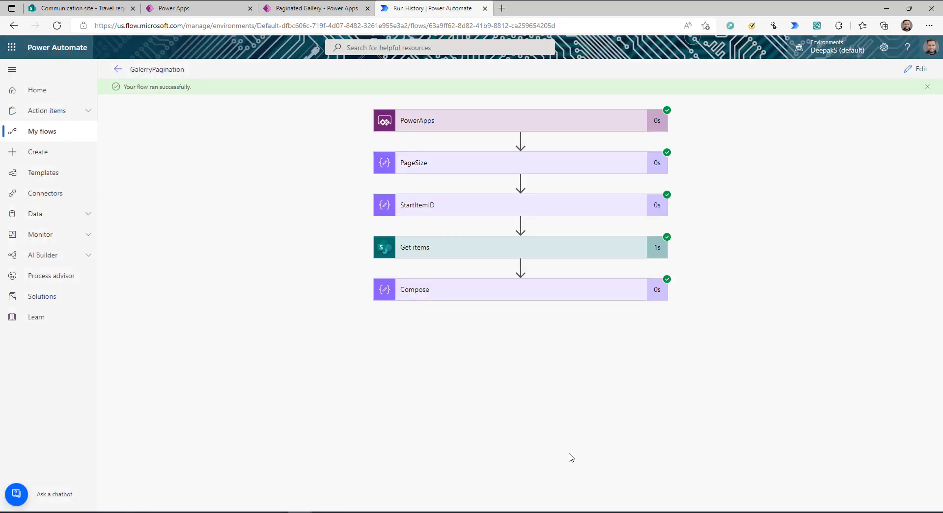
Examine the JSON items in the Compose action of the test run, and return to editing the flow
click(515, 290)
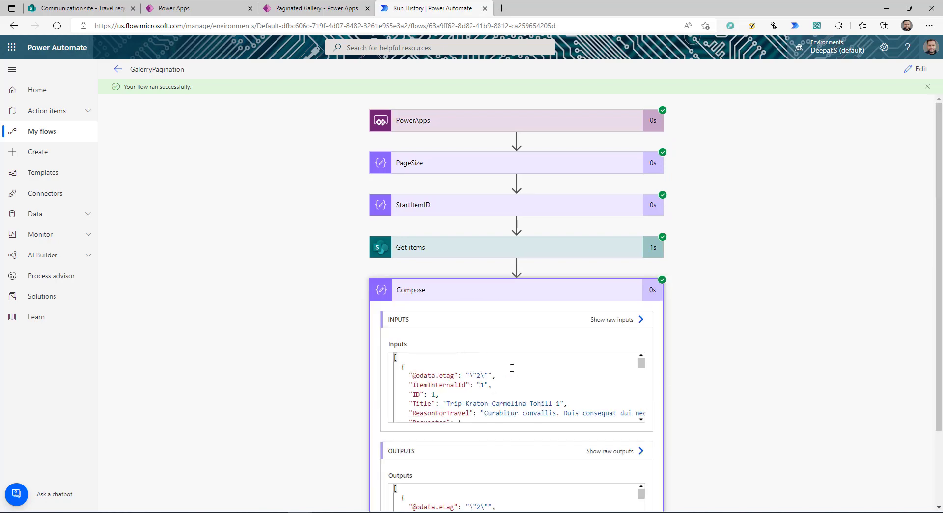
scroll(413, 289, down, 2)
drag(403, 278, 457, 314)
click(590, 291)
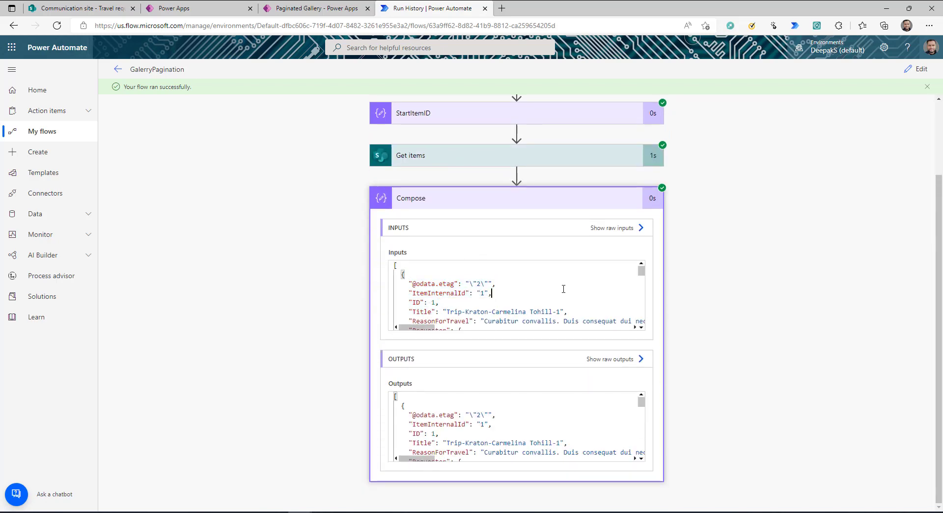
click(641, 328)
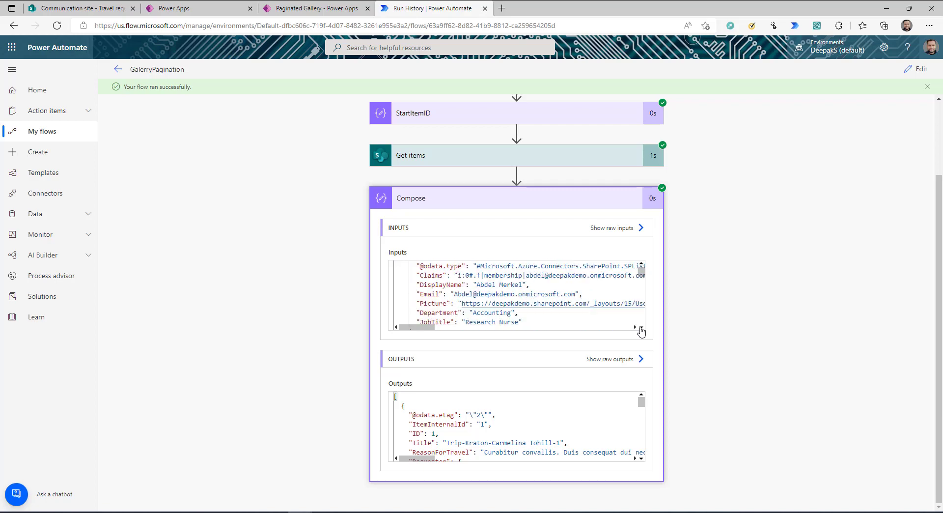
drag(641, 332, 640, 331)
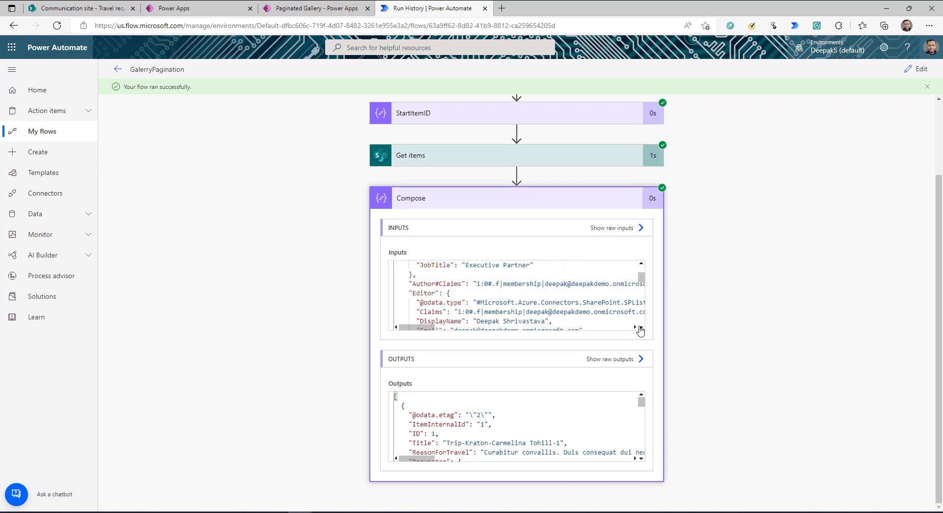
drag(642, 277, 643, 269)
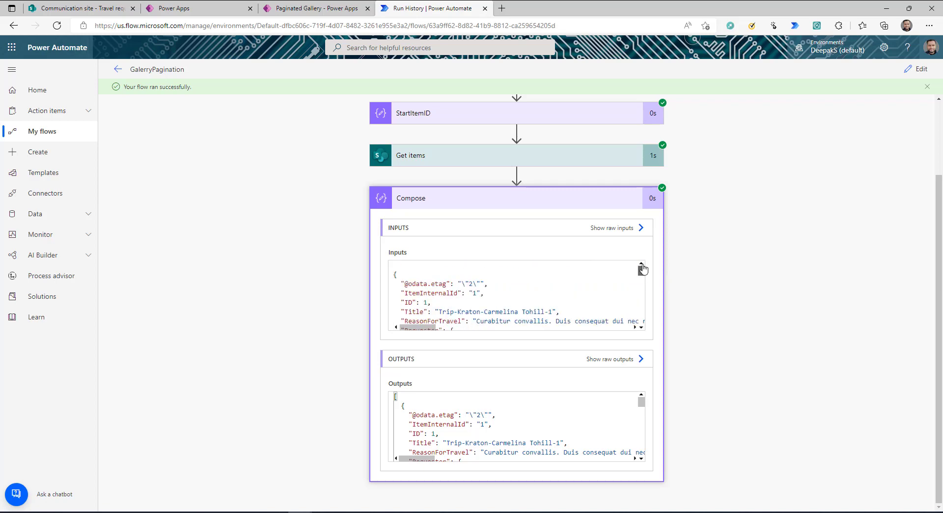
click(922, 69)
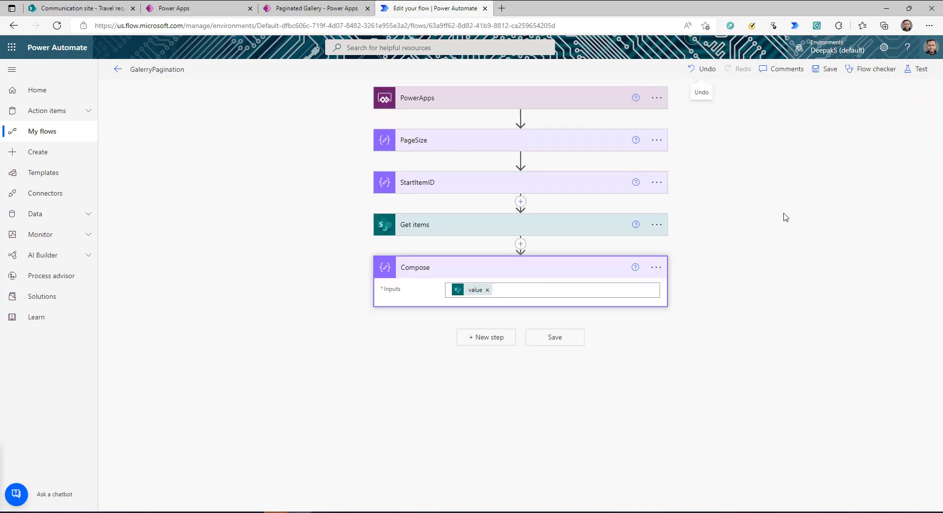
Add a Respond to a PowerApp or flow action below the Compose action
click(479, 338)
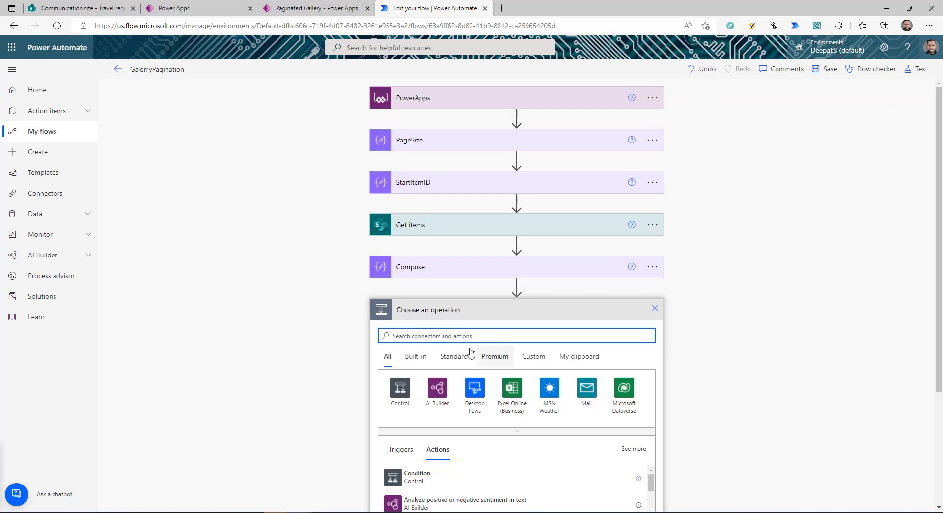
text(re)
click(473, 388)
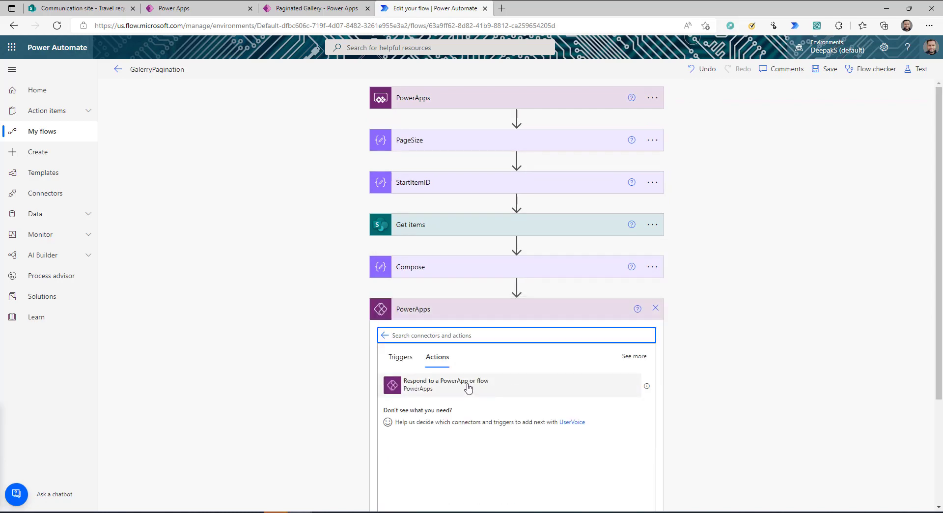
click(471, 387)
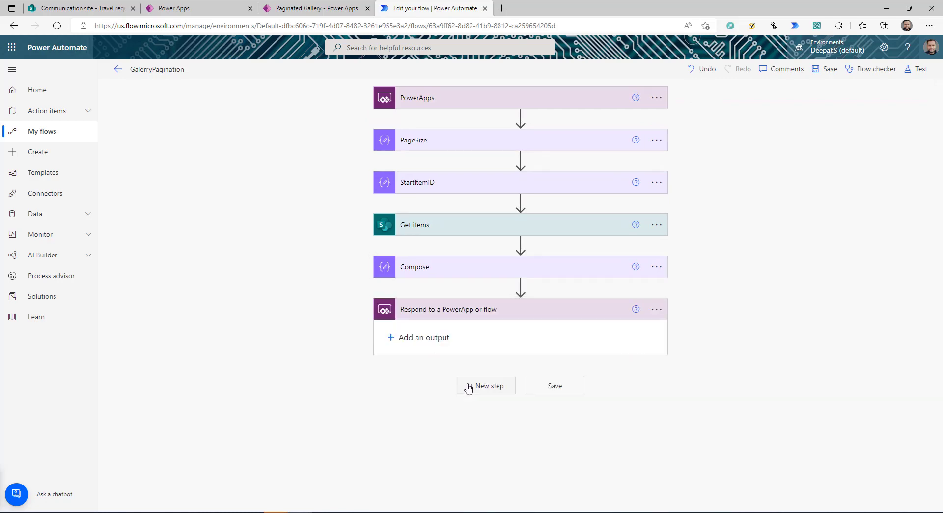
Add a text output named Response with the Get items value to the respond action, and save the flow
click(416, 337)
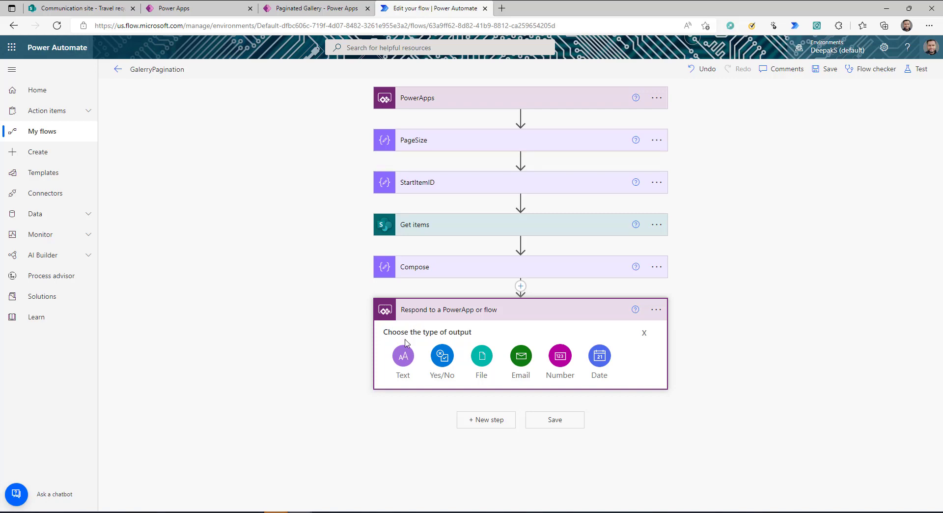
click(403, 357)
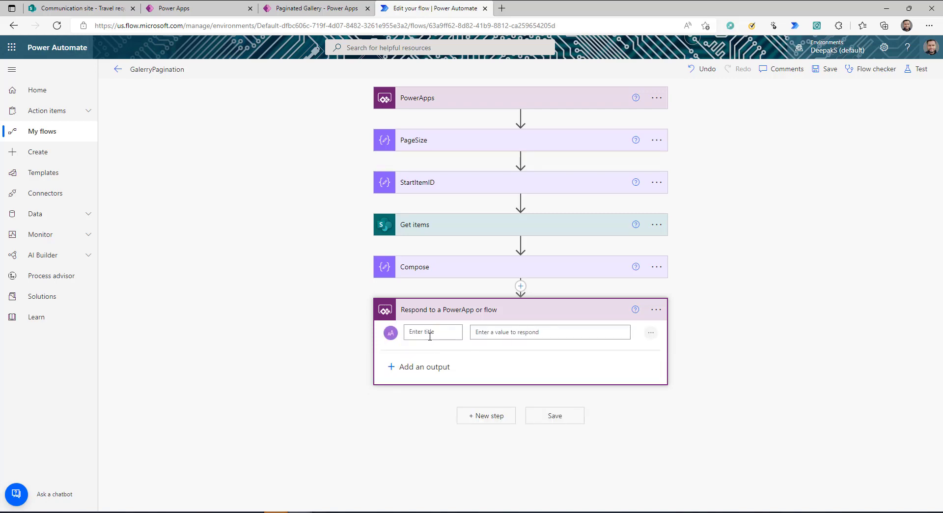
text(Response)
click(550, 332)
click(711, 372)
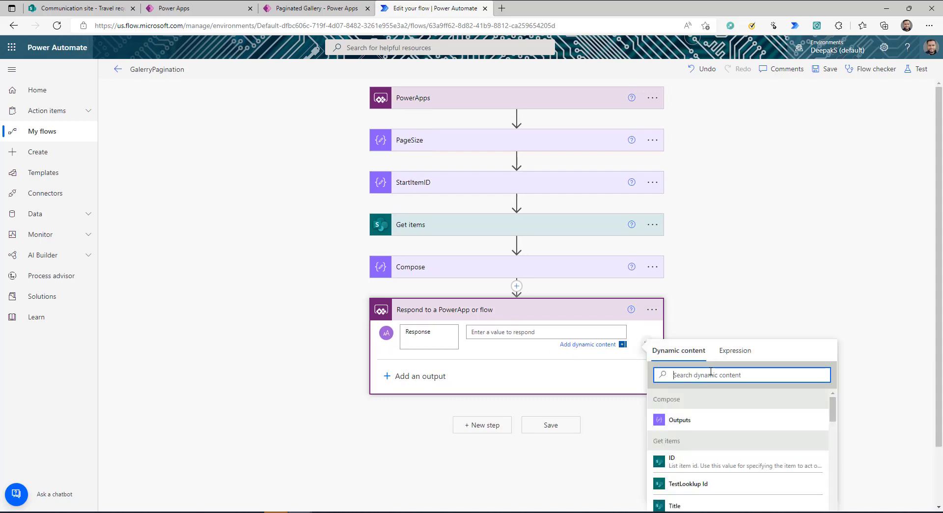
text(val)
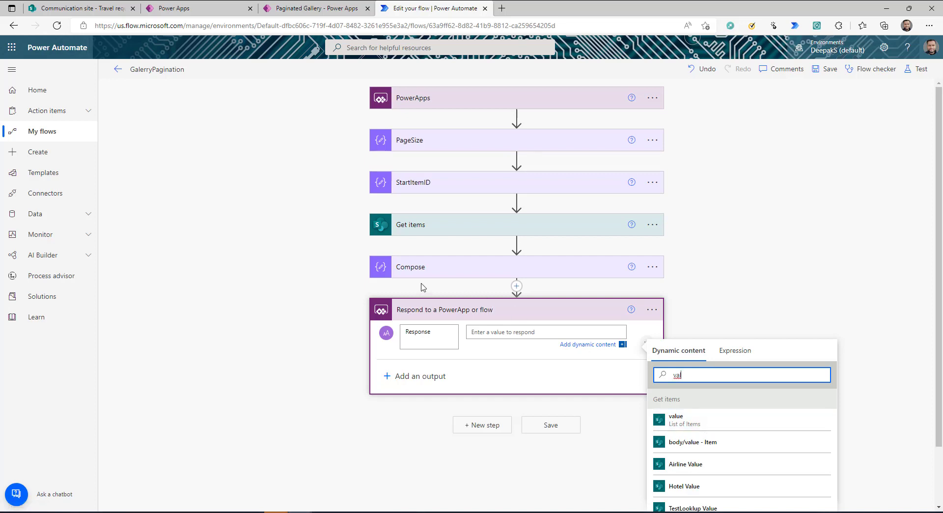
click(722, 422)
click(721, 423)
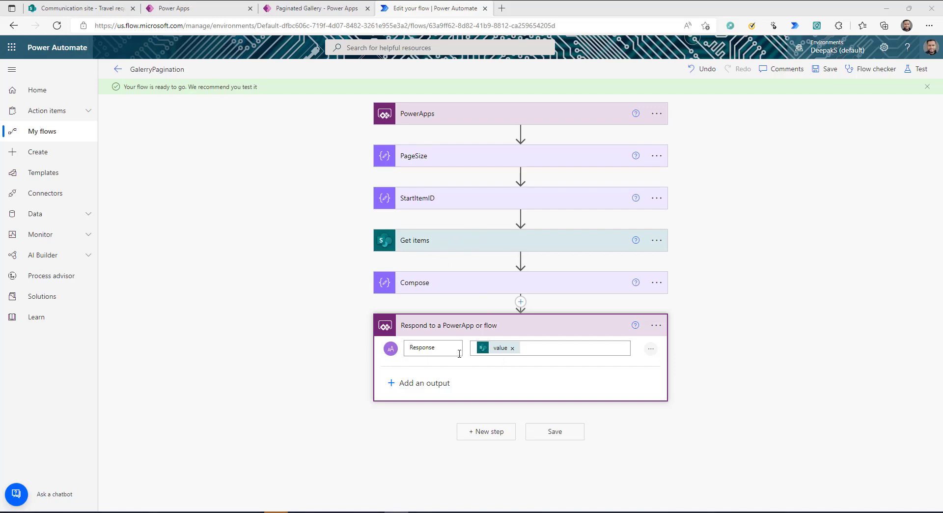
Check the gallery columns in the Power Apps editor, and return to the flow in Power Automate
key(ctrl+shift+Tab)
key(ctrl+shift+Tab)
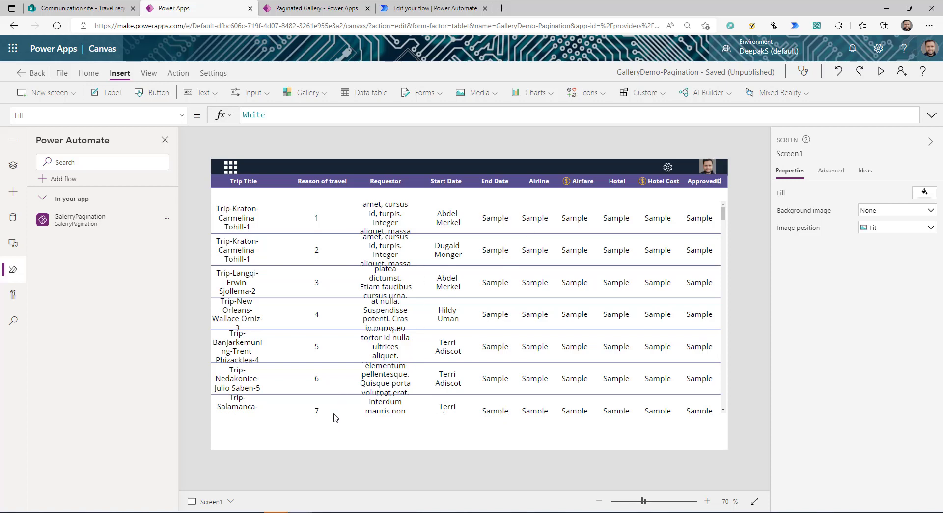
click(435, 8)
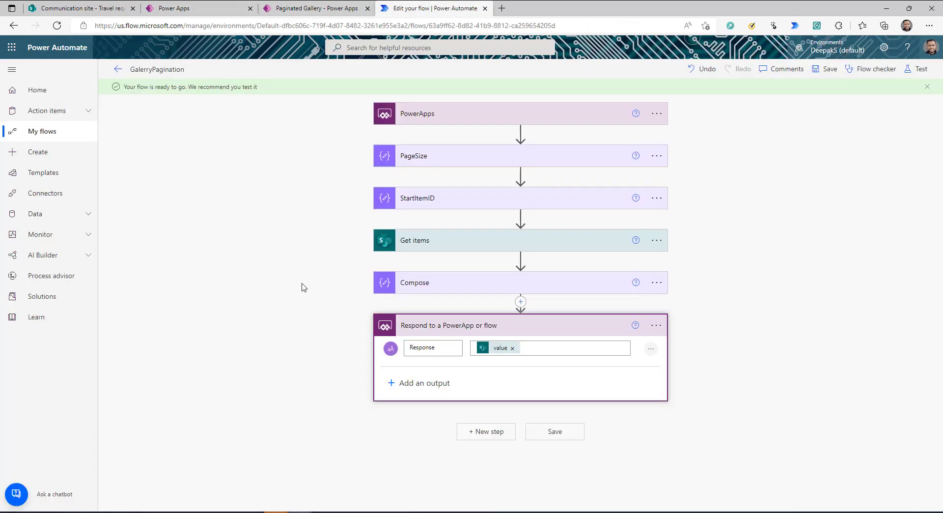
Insert a Select data operation between Compose and the respond action, with the Get items value as its From input
click(521, 303)
click(518, 317)
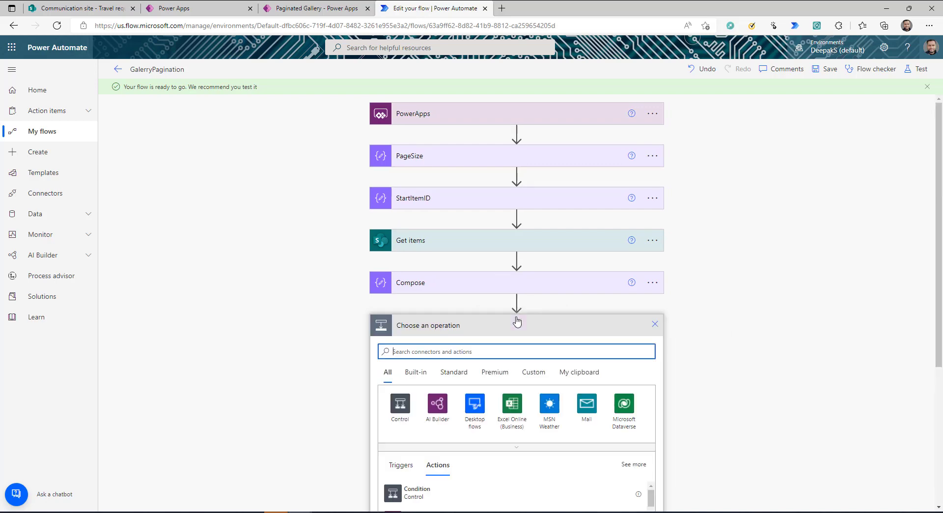
text(select)
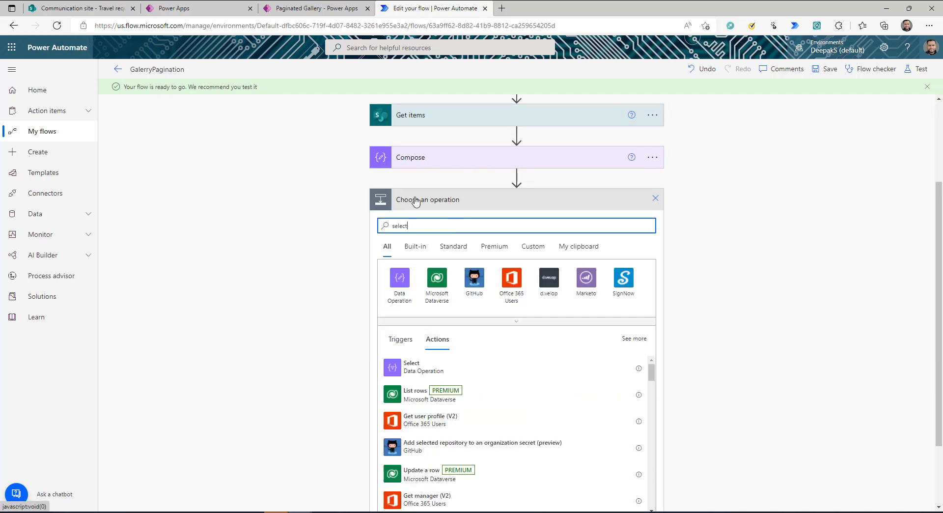
click(412, 370)
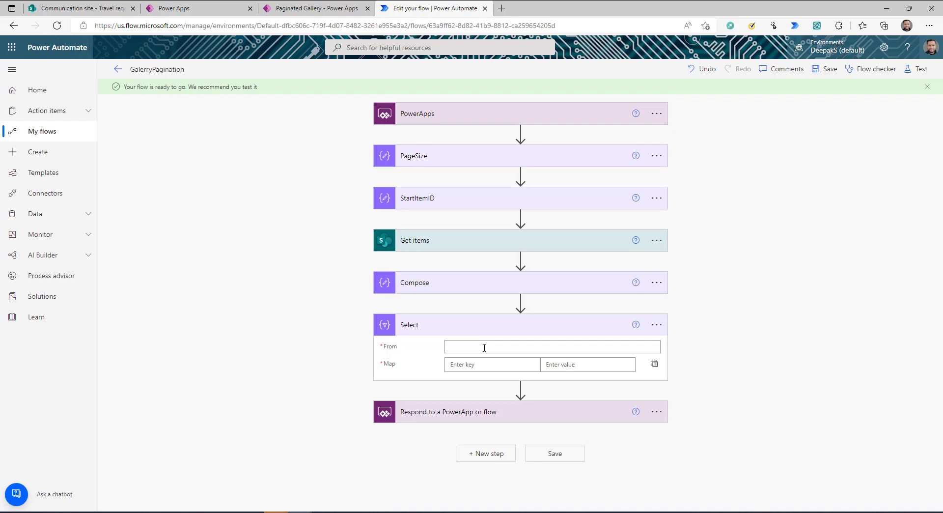
click(484, 347)
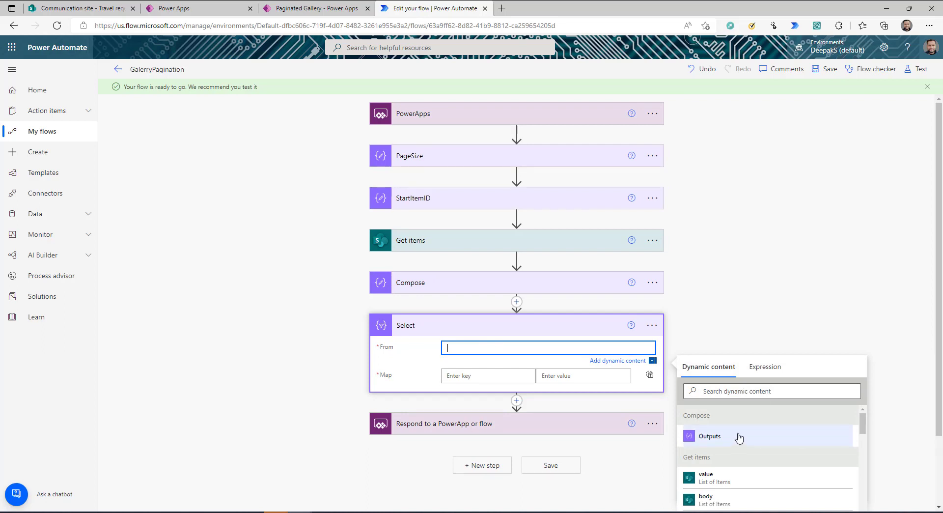
click(706, 479)
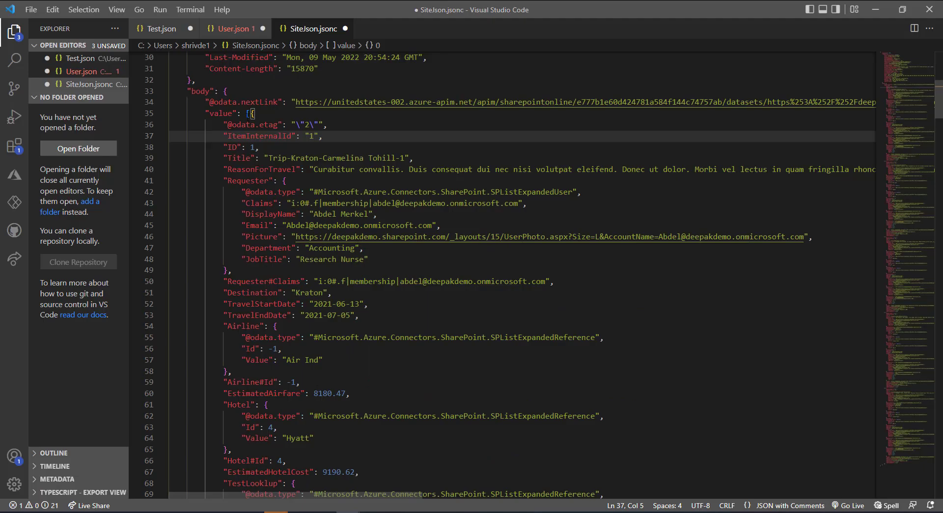
Examine the item fields in SiteJson.jsonc in Visual Studio Code, including the nested Requester and Airline objects, and return to the flow
click(247, 113)
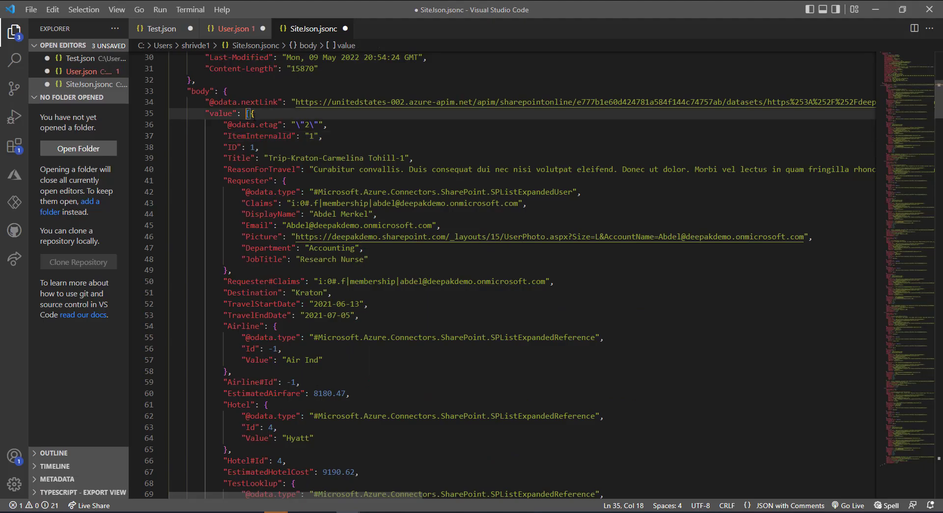
double_click(225, 114)
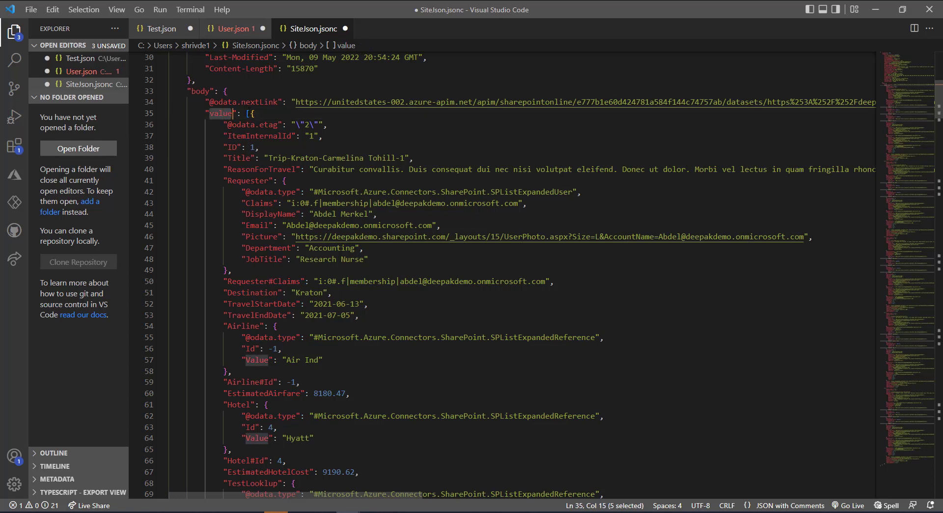
click(241, 135)
click(239, 147)
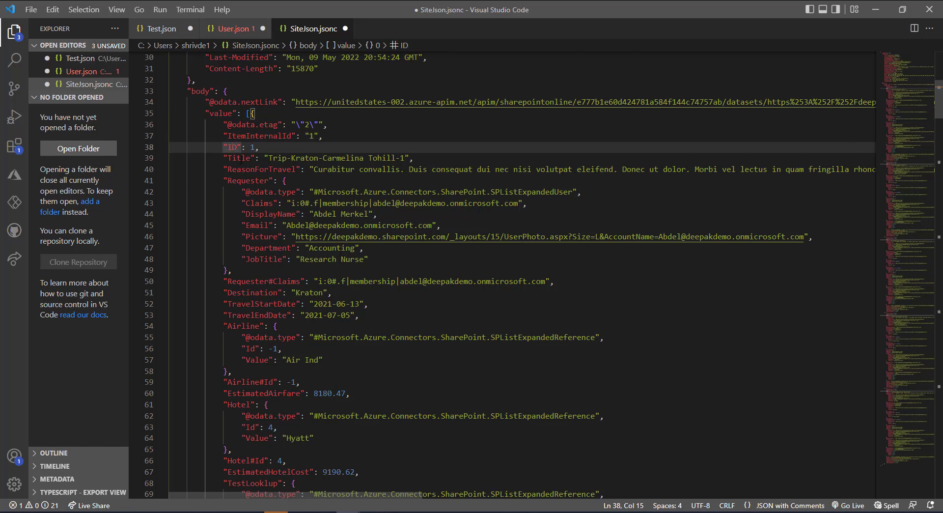
click(237, 157)
click(240, 169)
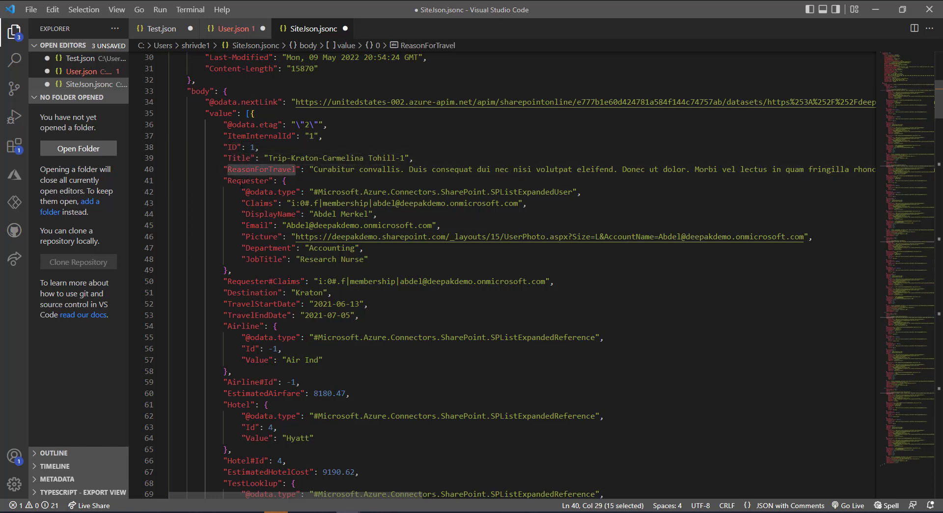
click(241, 180)
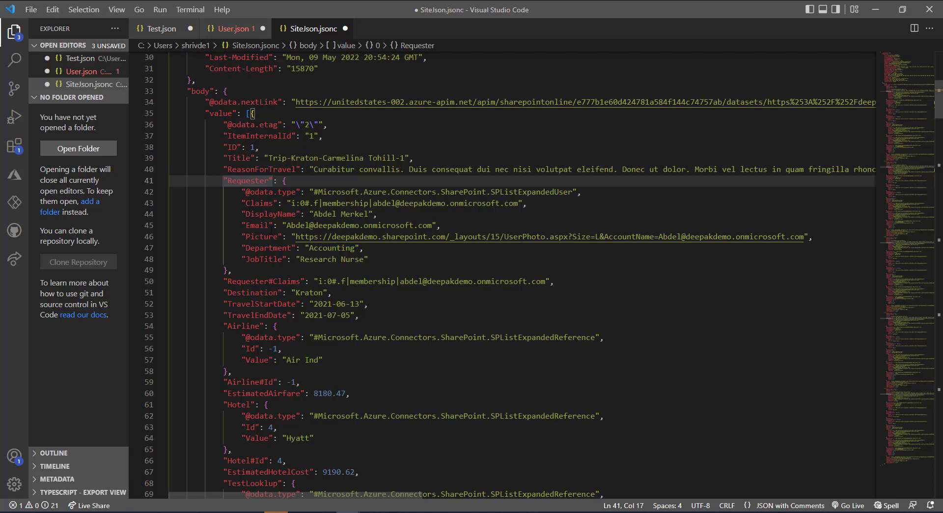
scroll(241, 181, down, 1)
click(219, 296)
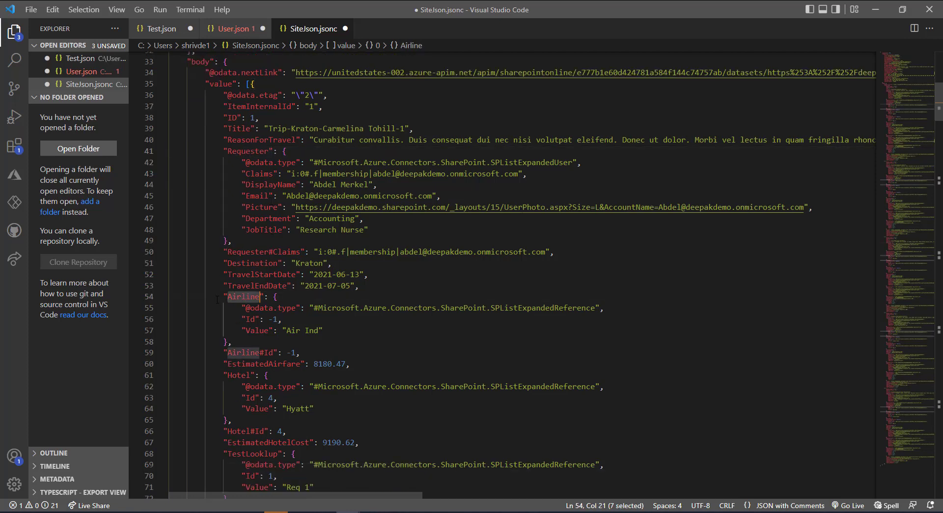
shift+click(233, 341)
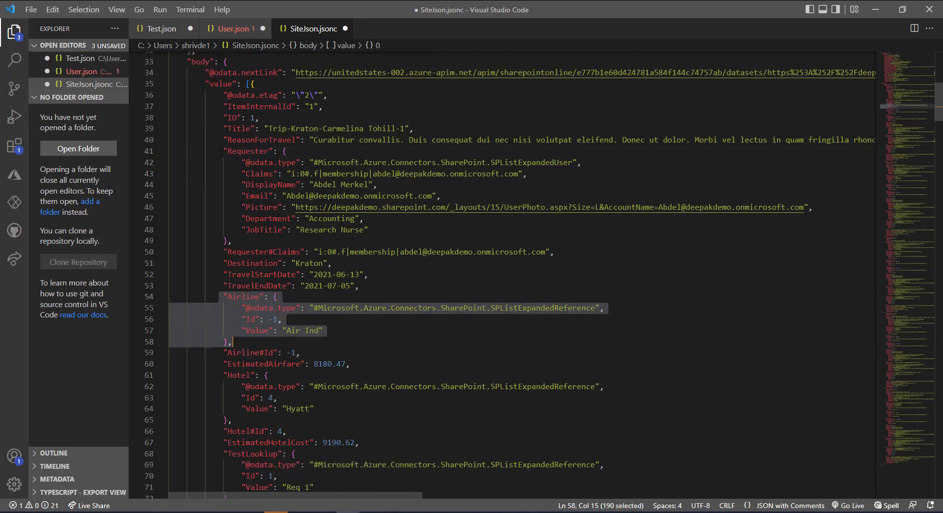
drag(219, 151, 237, 238)
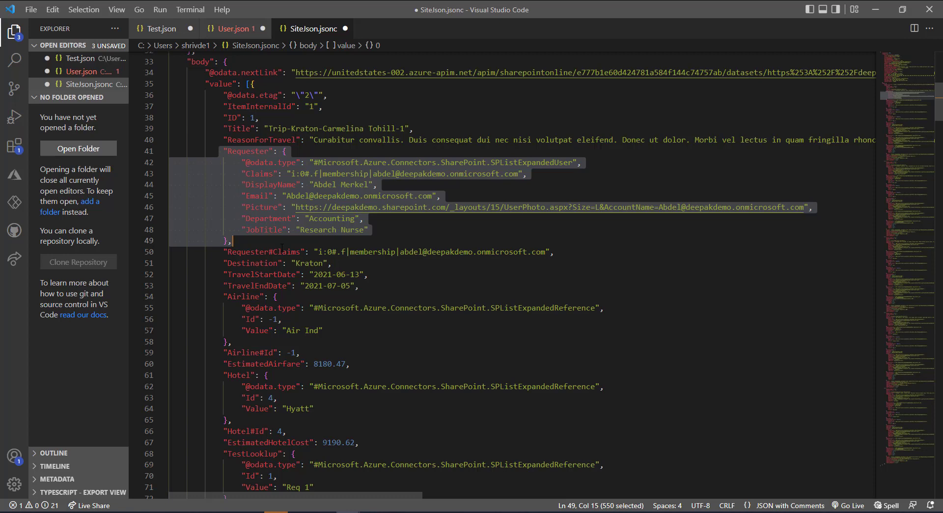
click(875, 10)
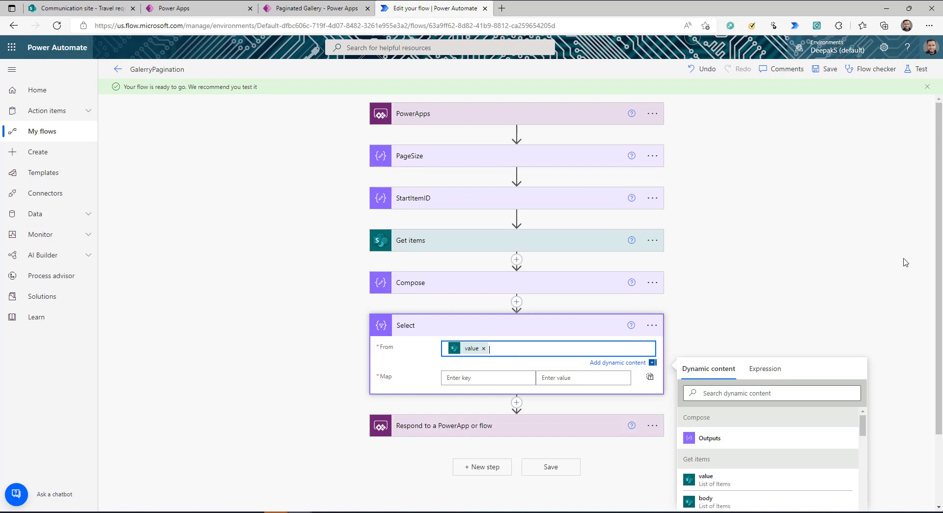
Map a Title key to the Get items Title field in the Select action
scroll(480, 290, down, 2)
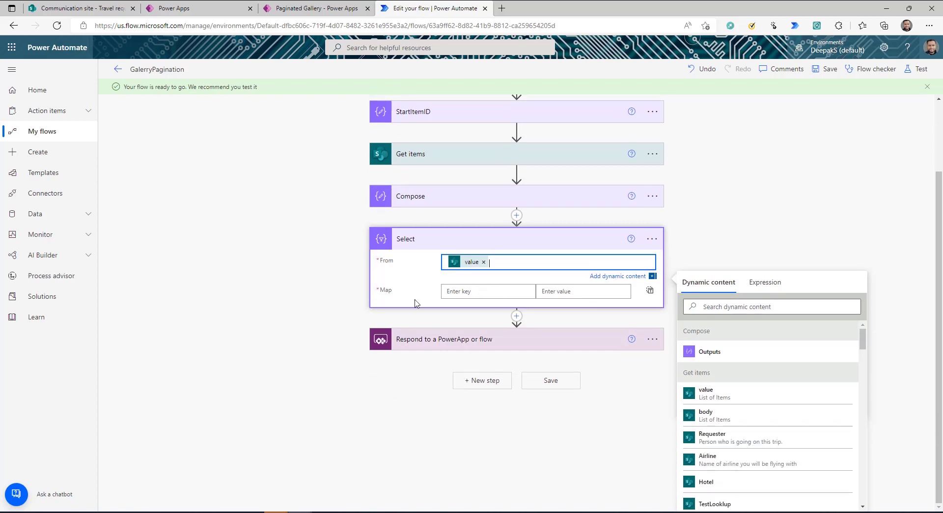
click(464, 291)
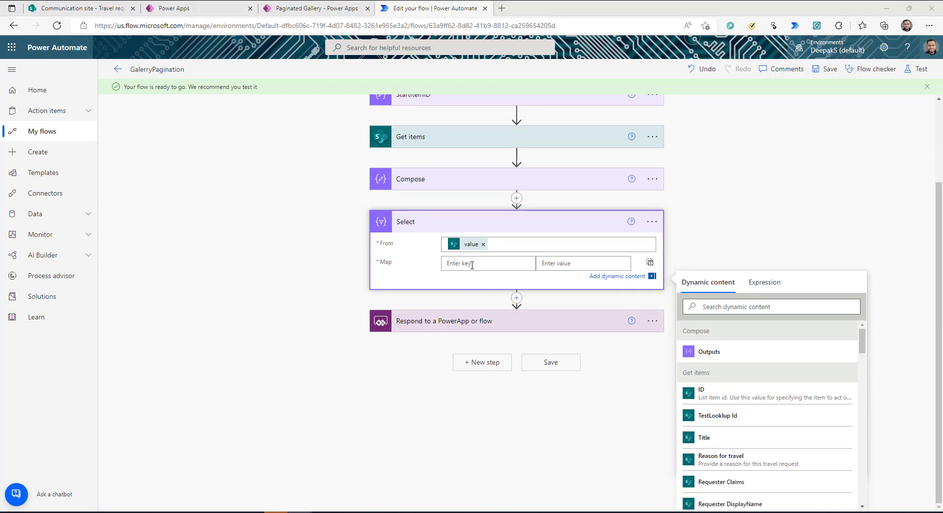
click(472, 265)
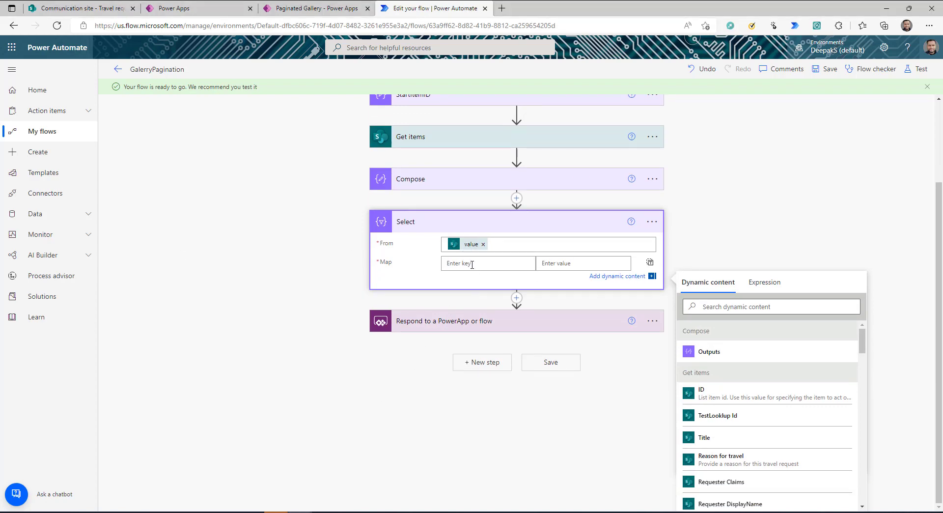
text(Title)
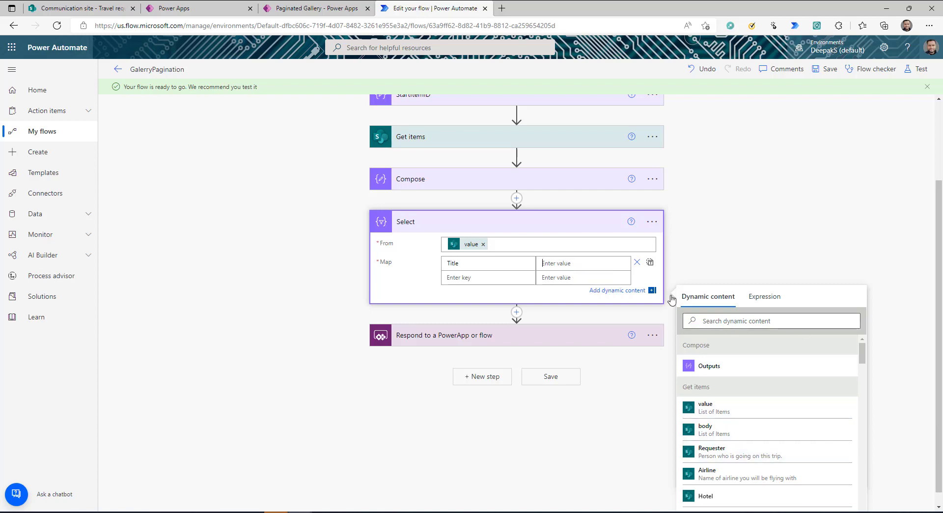
click(781, 322)
text(tit)
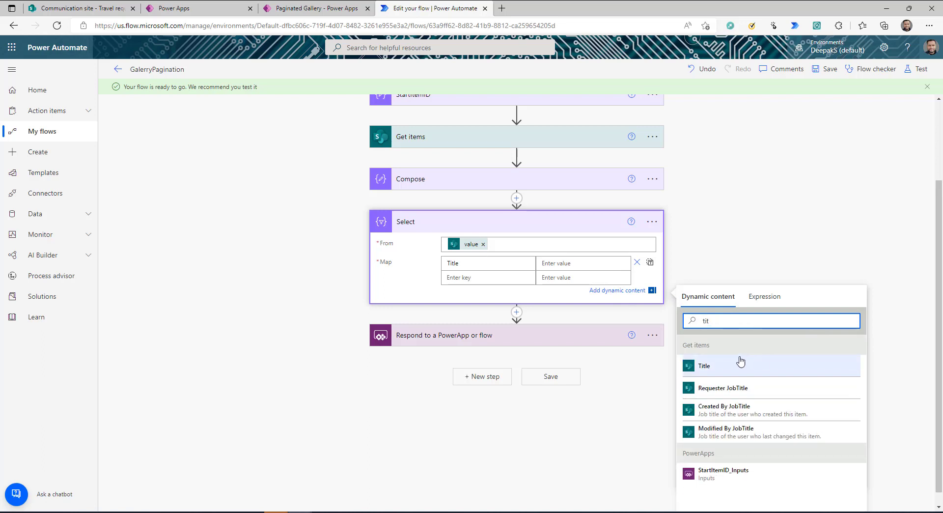
click(705, 366)
Map an ID key to the Get items ID field in the Select action
click(462, 277)
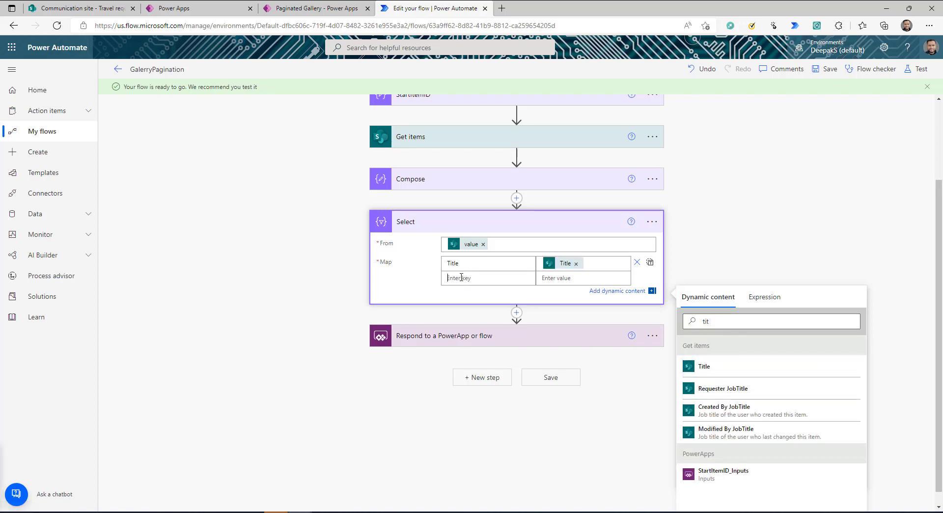
text(ID)
double_click(747, 335)
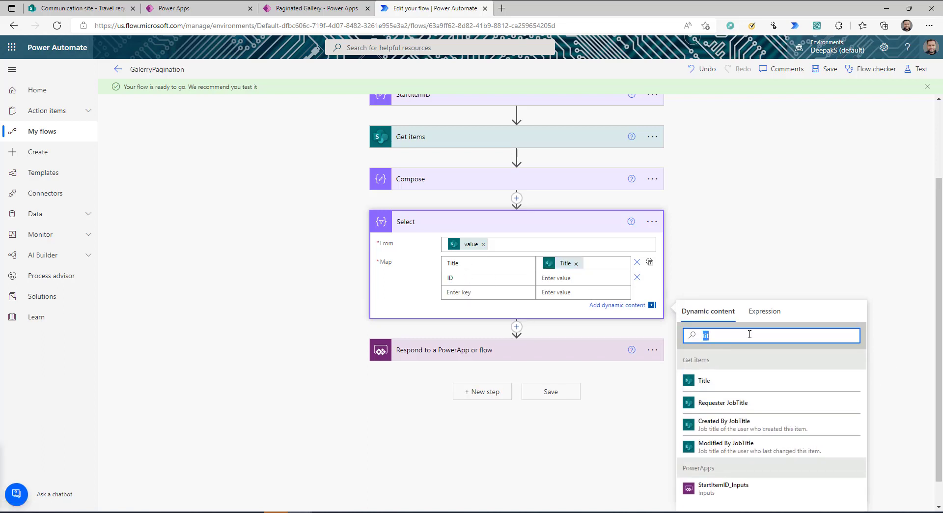
key(BackSpace)
text(id)
click(738, 374)
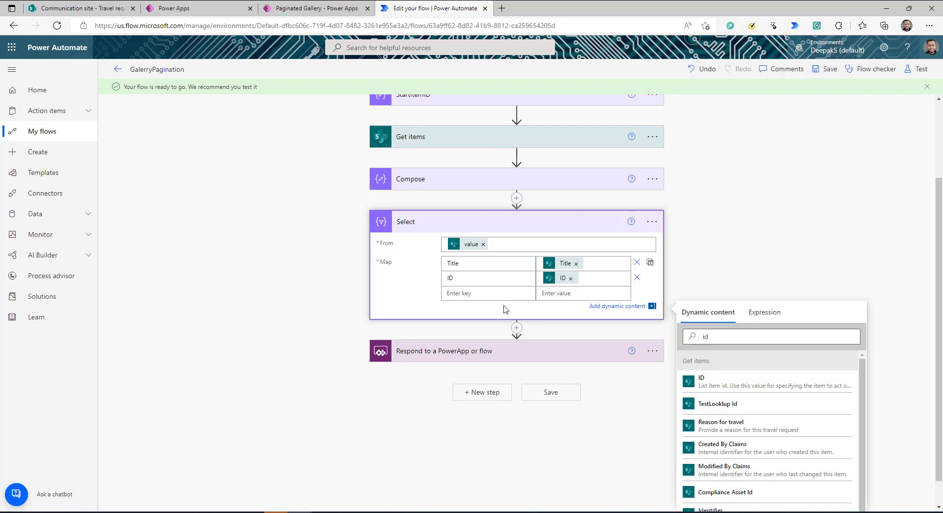
Add a Requester key to the Select map and assign it the Get items Requester Email field
scroll(505, 290, down, 1)
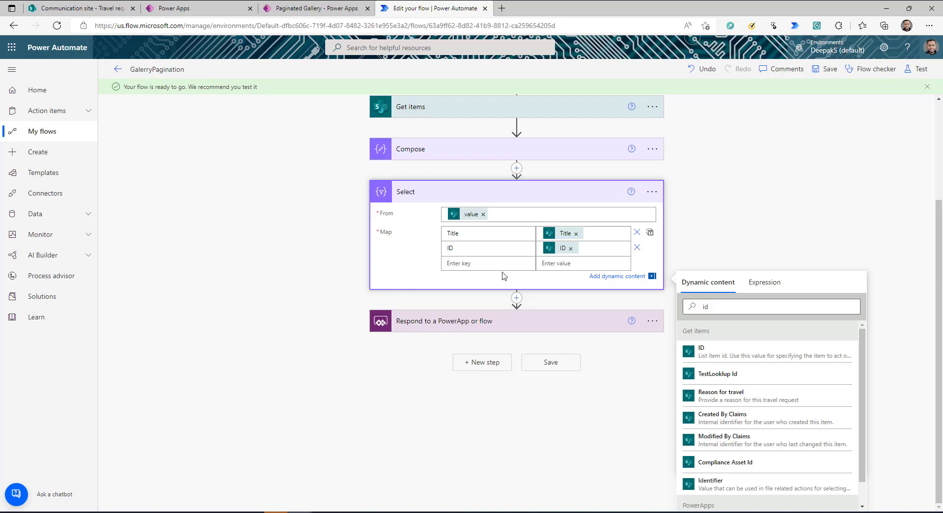
click(495, 263)
text(Requester)
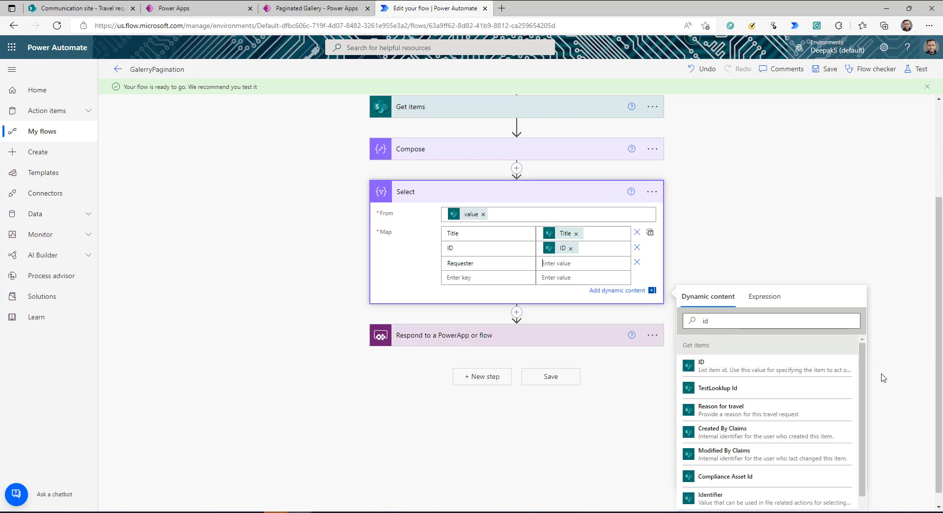
click(796, 320)
double_click(727, 322)
text(req)
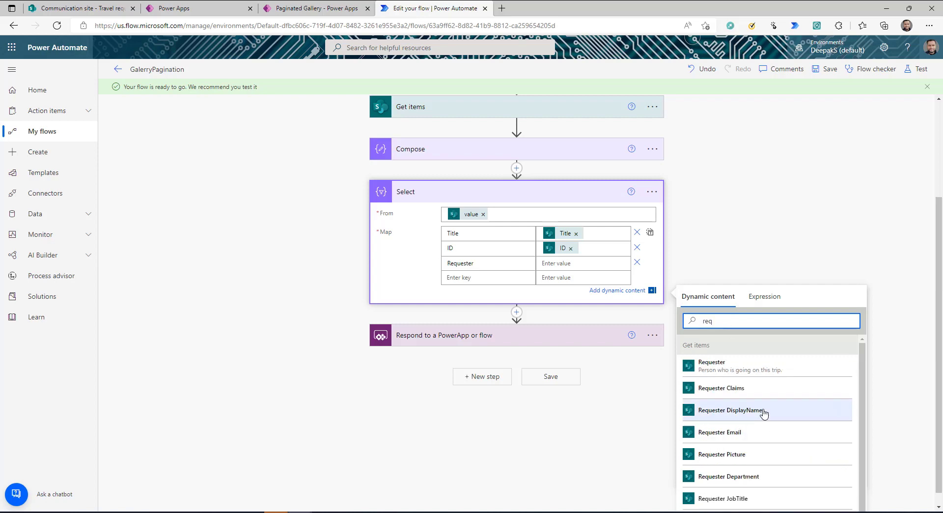
click(739, 433)
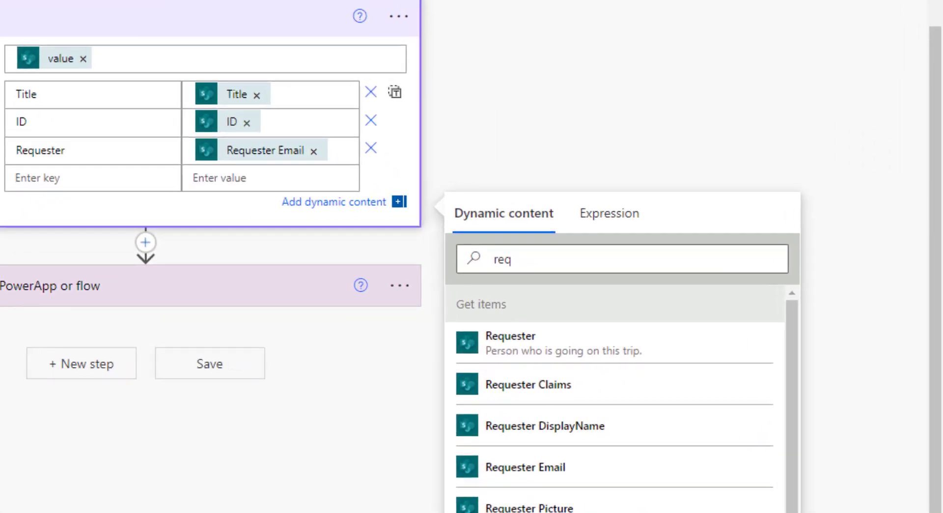
Replace the Requester key's value with the expression if(equals(item()?['Requester']?['DisplayName'],null),'',item()?['Requester']?['DisplayName']), leaving the expression editor open
click(314, 151)
click(609, 217)
key(ctrl+v)
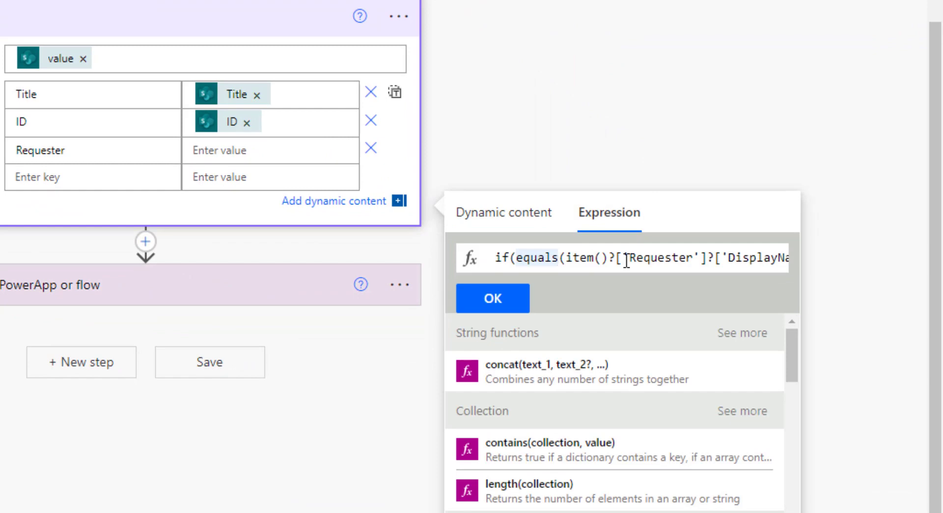
Examine the Requester expression from start to end, including its null check, empty-string result and DisplayName fallback
key(Right)
key(Right)
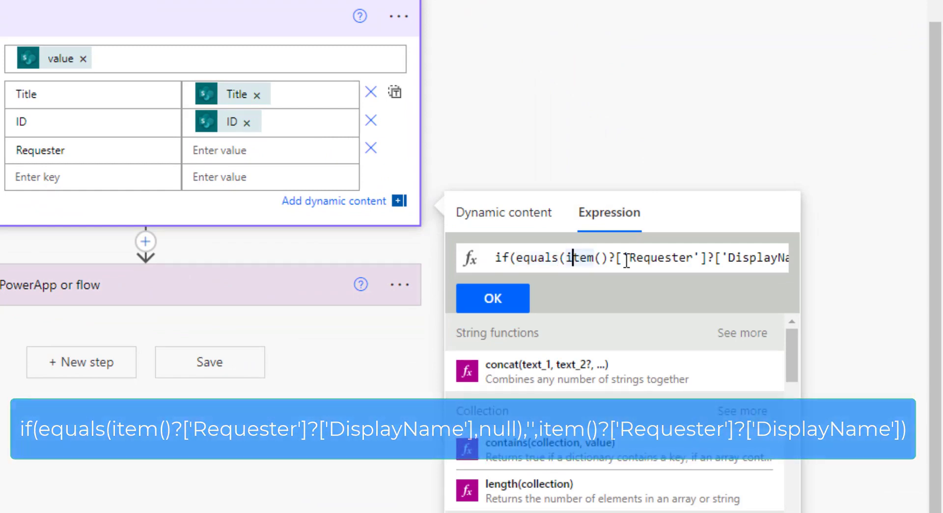
key(Left)
key(Left)
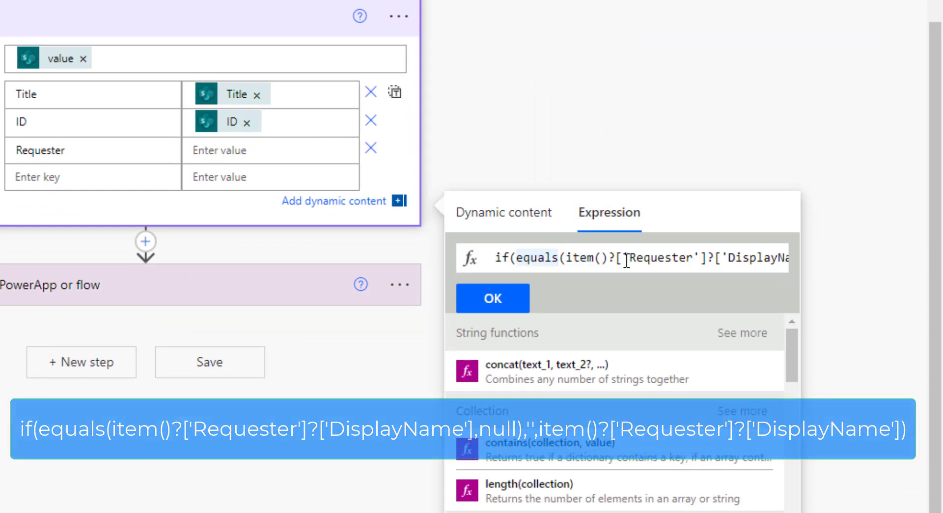
key(Right)
key(ctrl+shift+Right)
key(ctrl+shift+Right)
key(ctrl+shift+Right)
key(ctrl+shift+Right)
key(shift+Right)
key(shift+Right)
key(shift+Right)
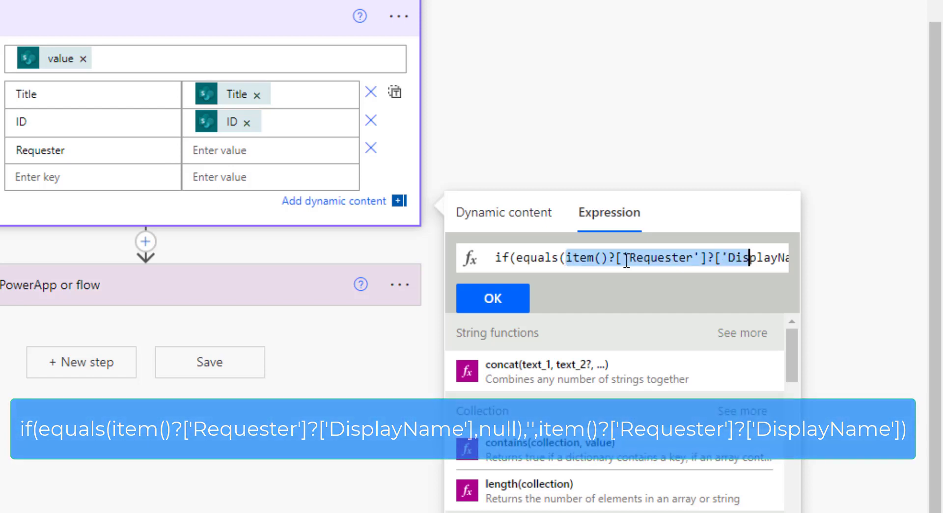
key(shift+Right)
key(shift+Right)
key(shift+Right)
key(shift+Right)
key(shift+Right)
key(shift+Right)
key(shift+Right)
key(shift+Right)
key(shift+Right)
key(shift+Right)
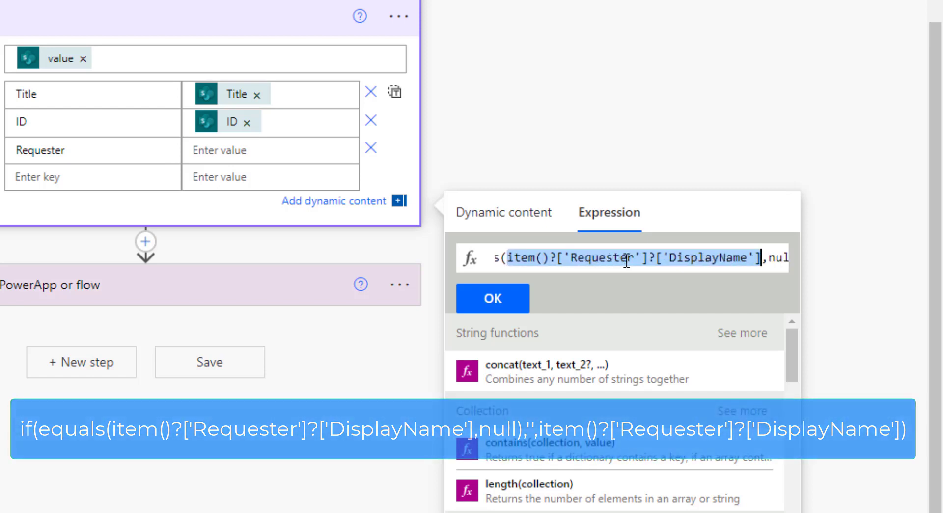
key(Right)
key(Right)
key(Right)
key(Right)
key(Right)
key(Right)
key(Right)
key(Right)
key(Right)
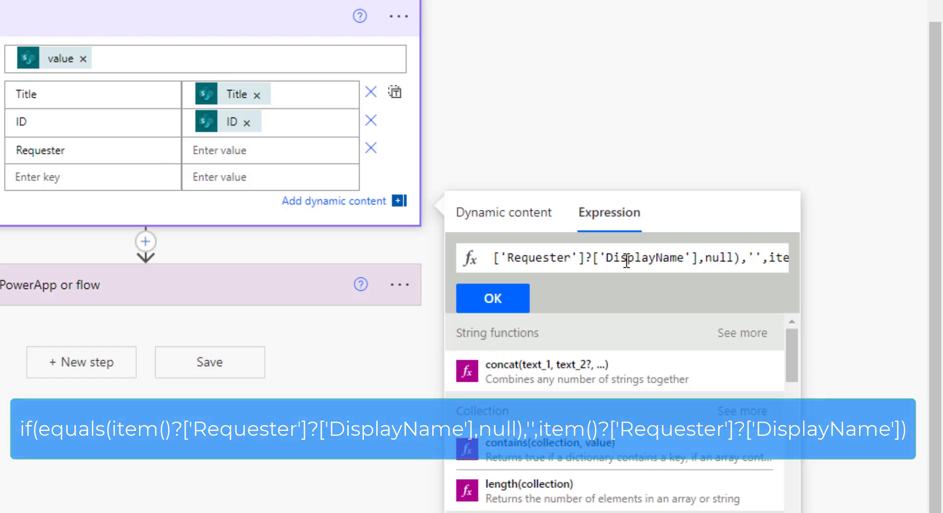
key(Right)
key(Right)
key(Right)
key(Right)
key(Right)
key(Right)
key(Right)
key(Right)
key(Right)
key(Right)
key(Right)
key(Right)
key(Right)
key(Right)
key(Right)
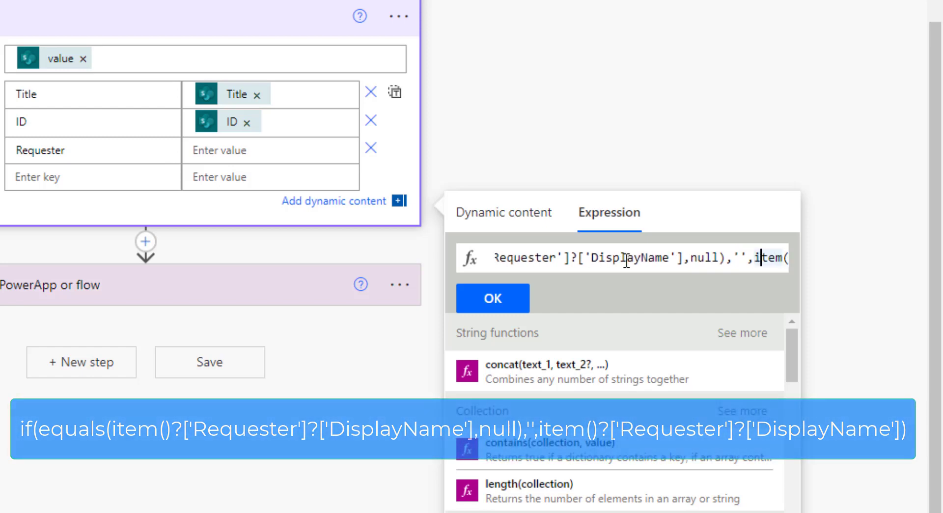
key(Right)
key(Right)
key(Right)
key(Right)
key(Right)
key(Right)
key(Right)
key(Right)
key(Right)
key(Right)
key(Right)
key(Right)
key(Right)
key(Right)
key(Right)
key(Right)
key(Right)
key(Right)
key(Right)
key(Right)
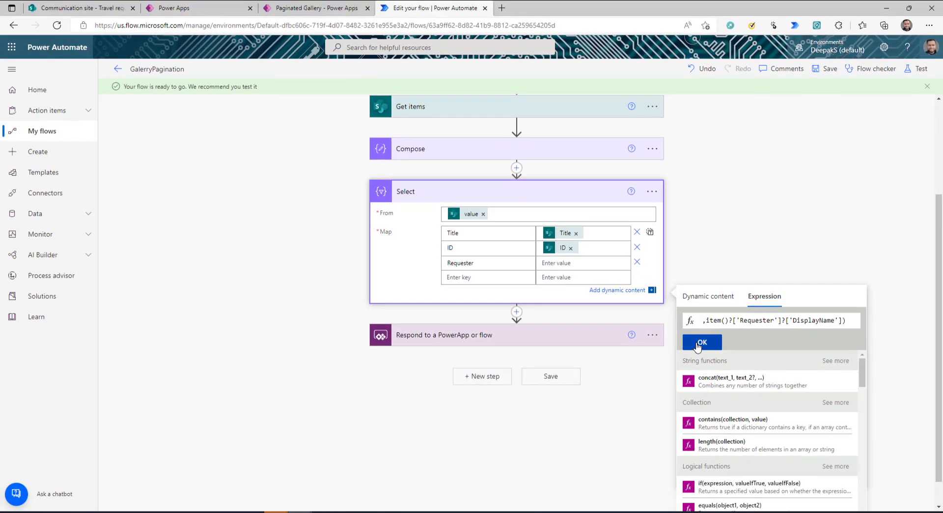
Apply the expression to the Requester key in the Select map and close the value editor
click(492, 299)
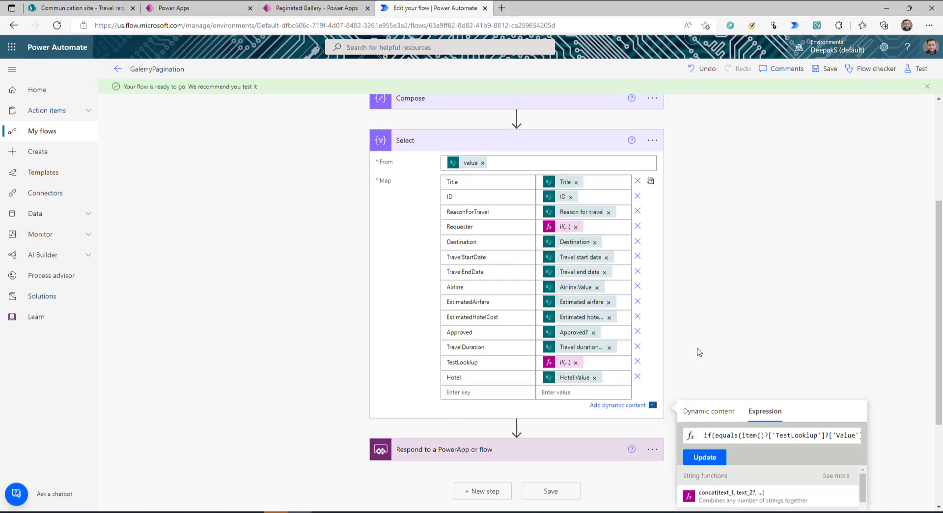
click(700, 351)
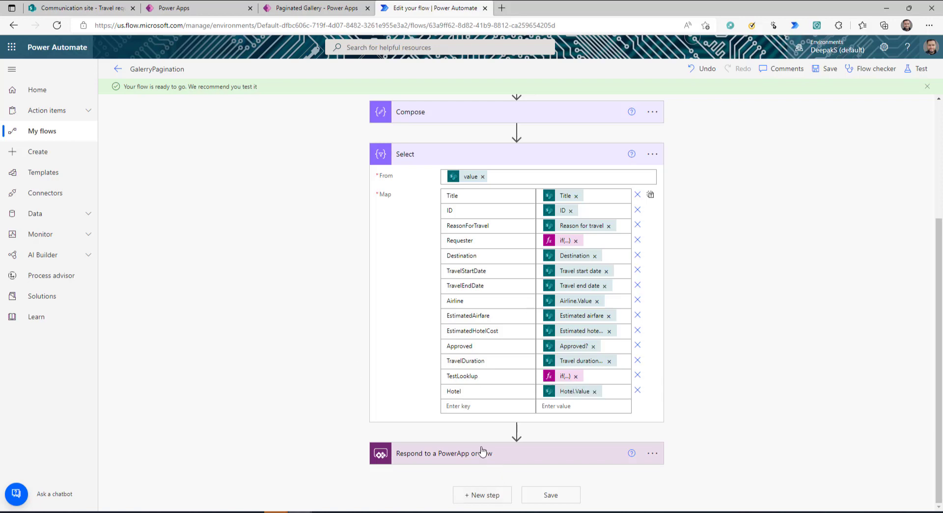
Replace the Response output's value in the Respond to a PowerApp or flow action with the expression body('Select') and save the flow
click(637, 449)
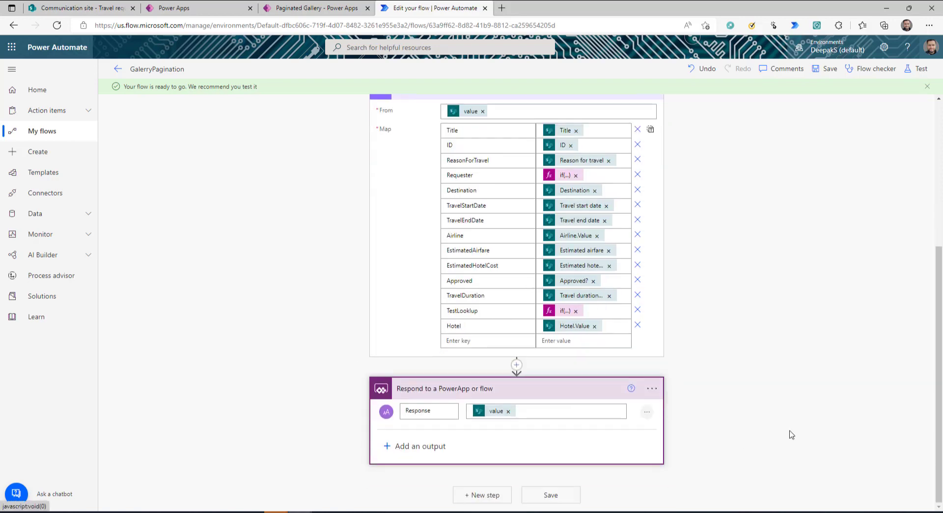
click(510, 415)
scroll(499, 282, up, 3)
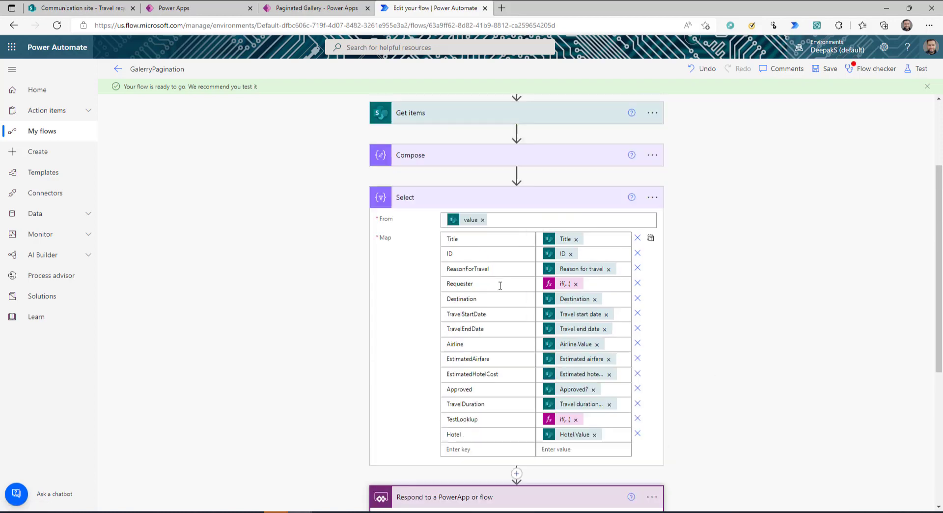
scroll(545, 266, down, 5)
click(692, 336)
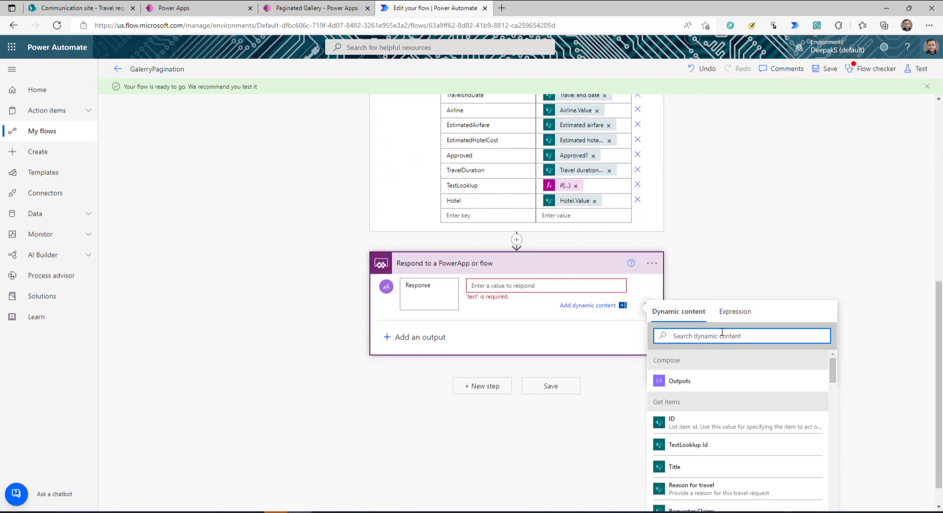
click(735, 311)
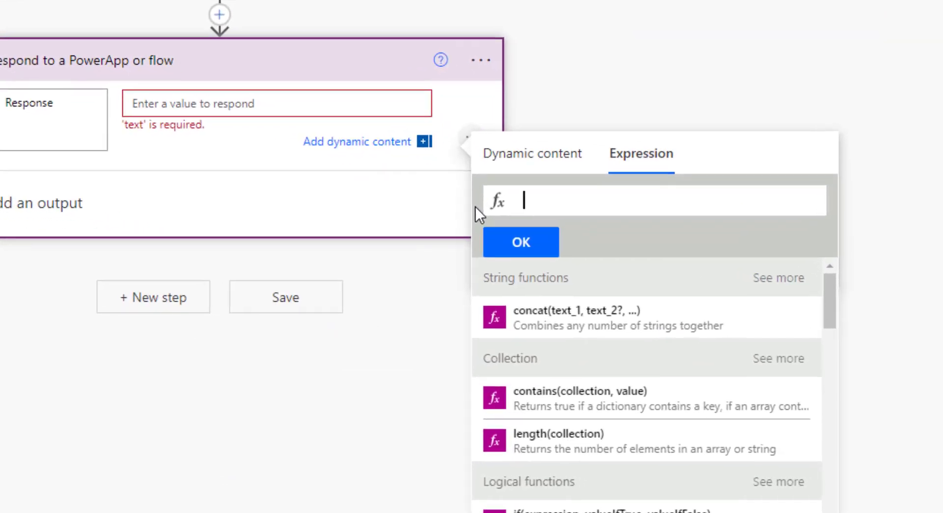
text(body('S)
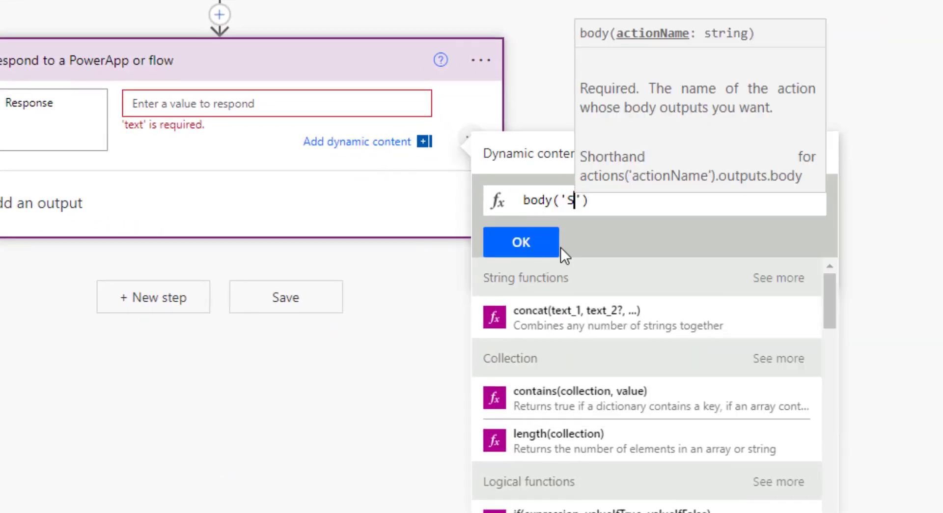
text(elect)
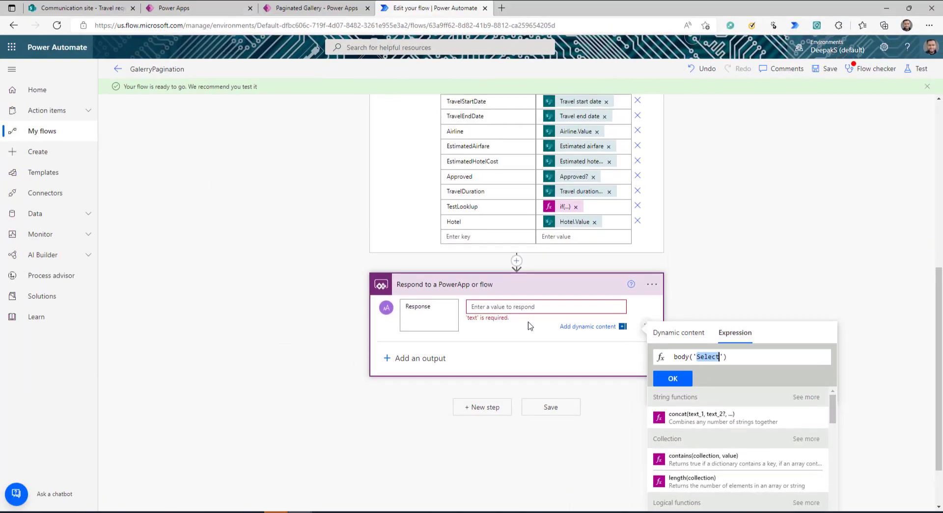
scroll(270, 62, up, 3)
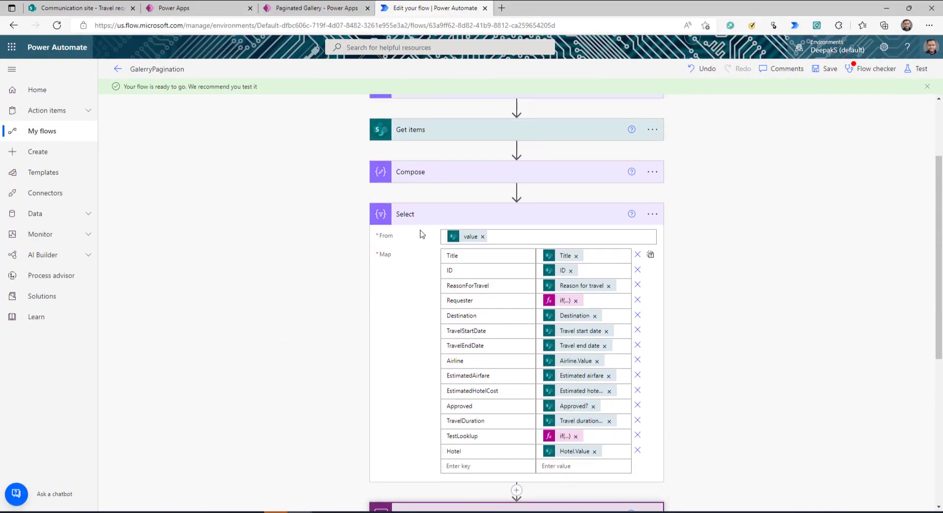
scroll(506, 316, down, 3)
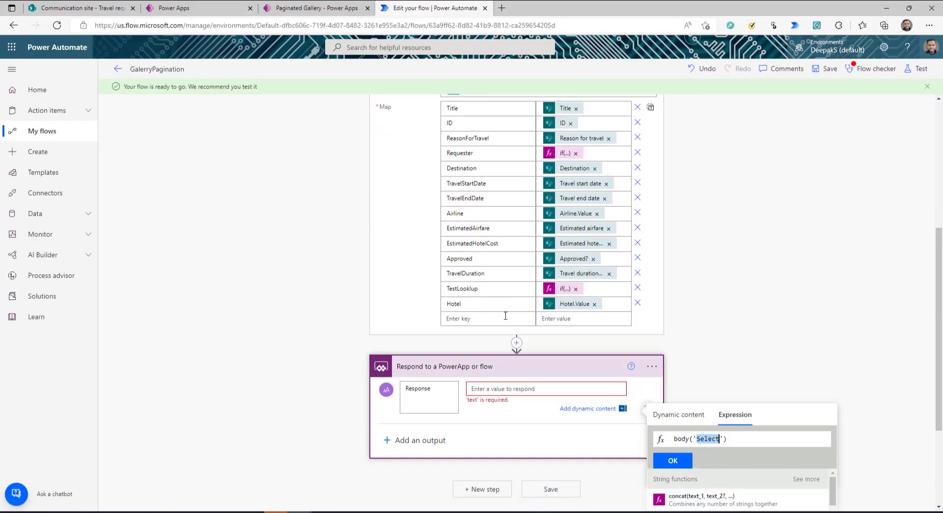
scroll(506, 316, down, 2)
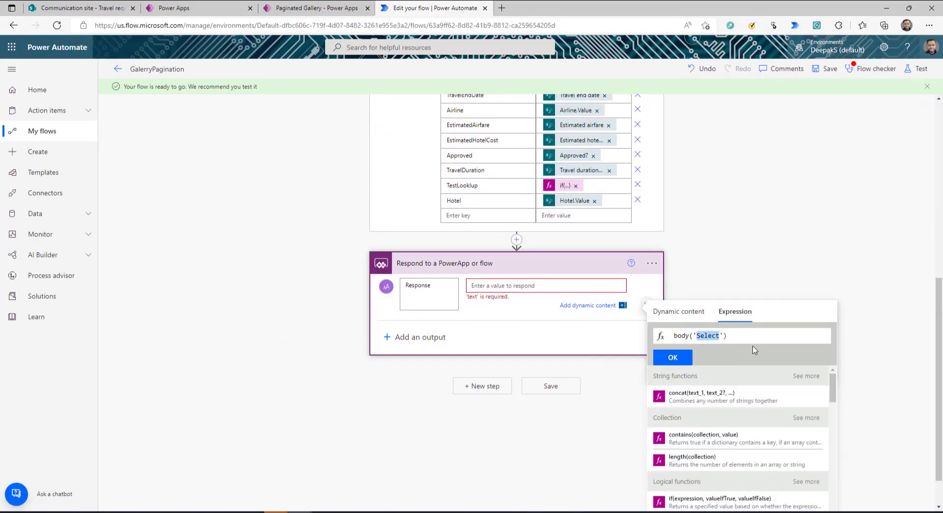
click(681, 357)
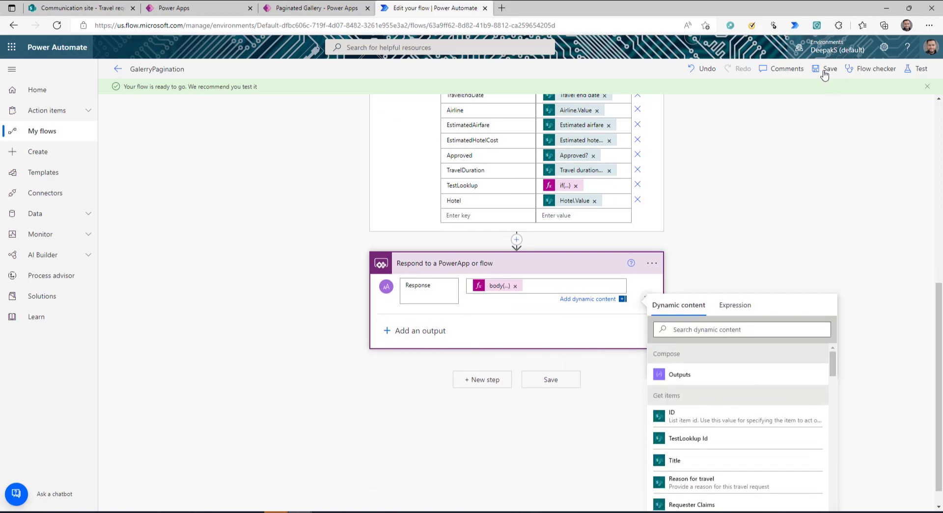
click(824, 72)
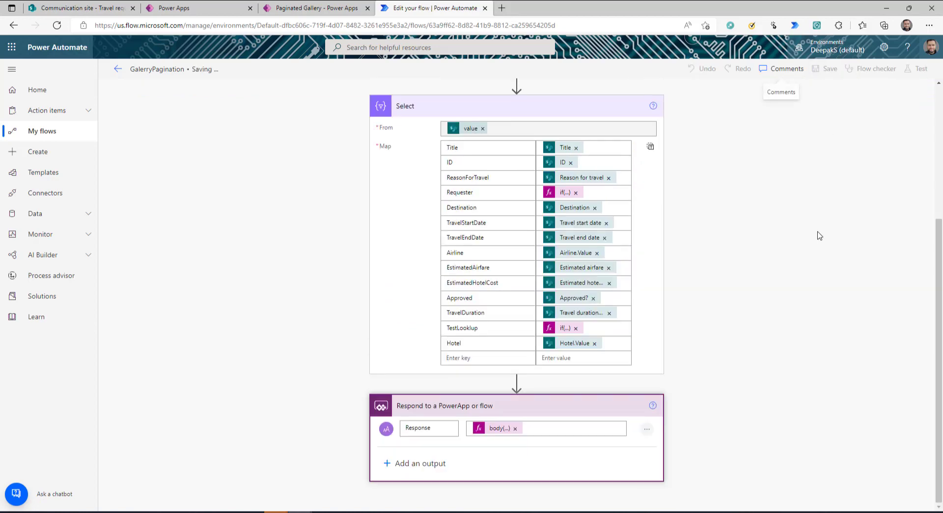
click(829, 69)
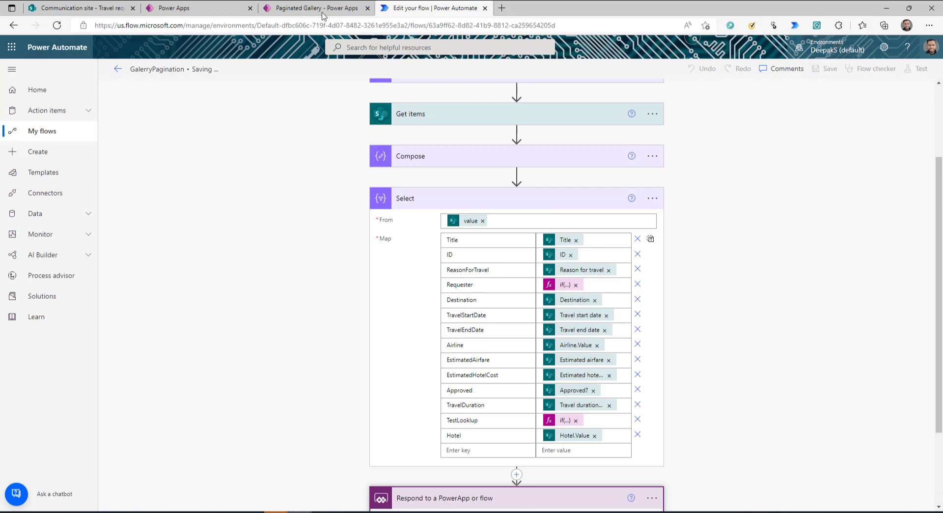
Switch to the GalleryDemo-Pagination app in Power Apps and enter Set(varGridPageSize,50); in the App object's OnStart formula
click(193, 7)
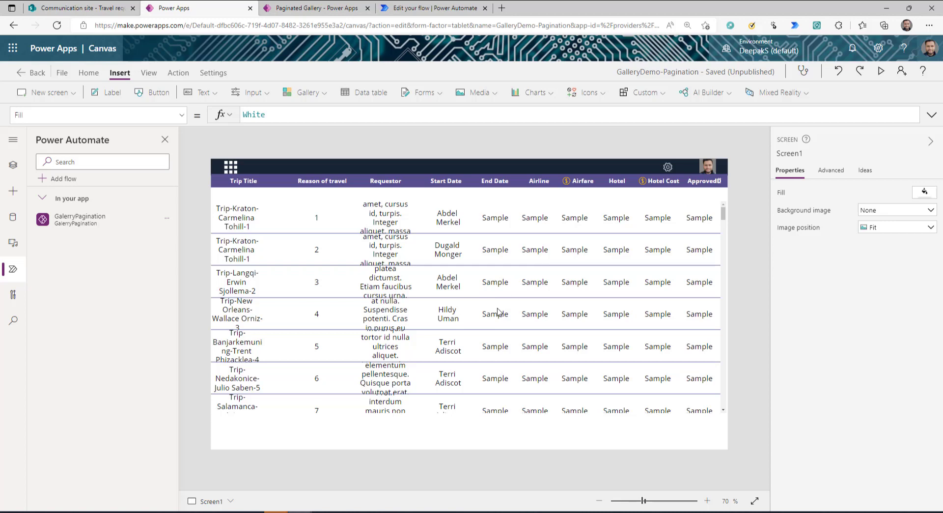
click(13, 166)
click(58, 200)
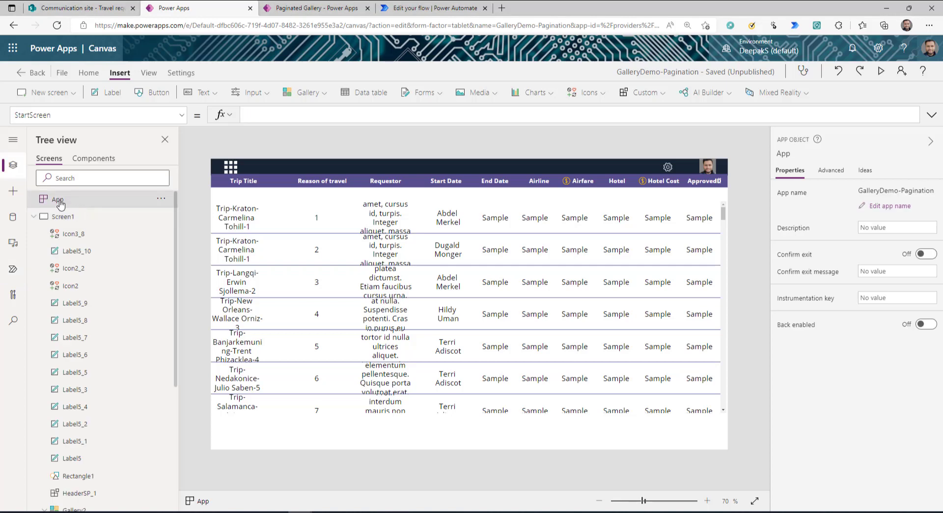
click(172, 120)
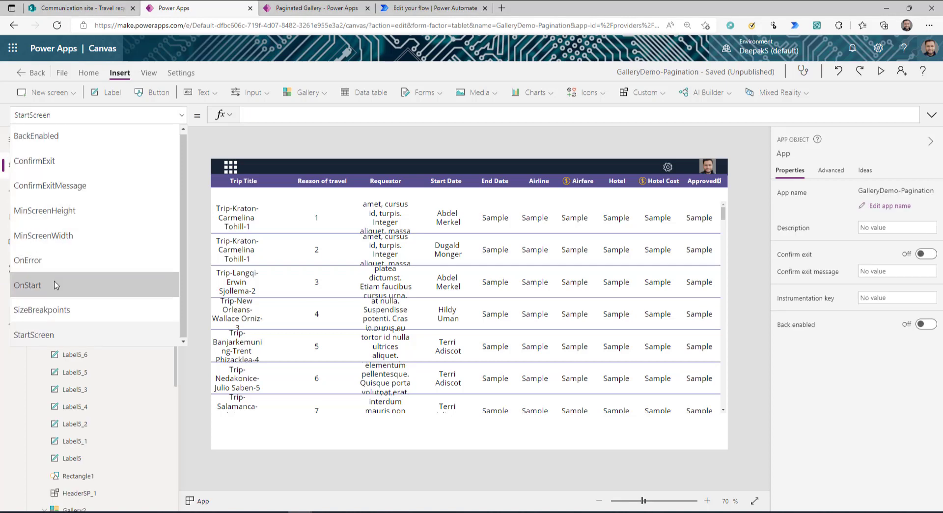
click(74, 283)
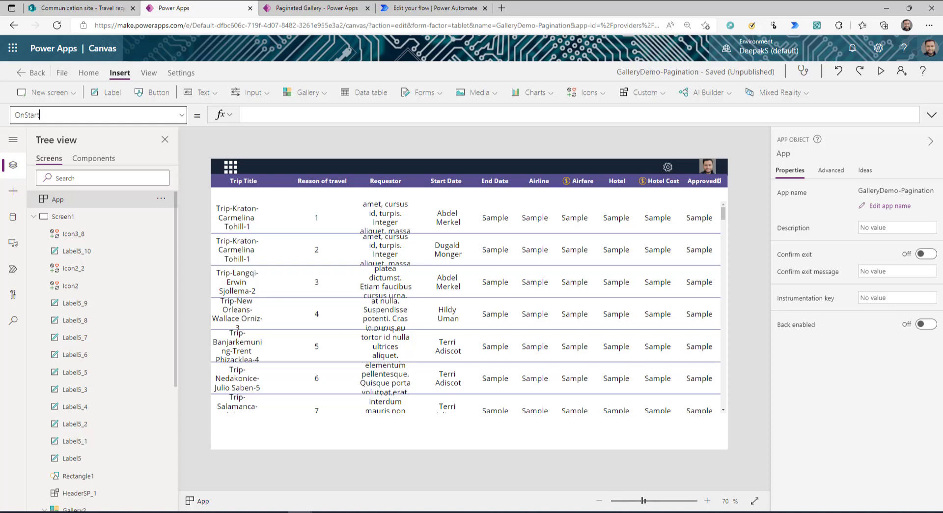
click(932, 114)
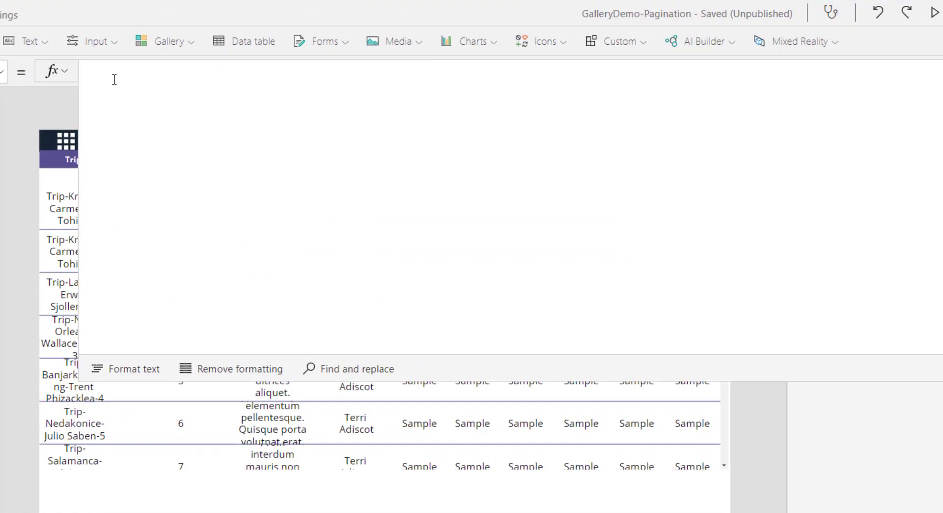
text(set)
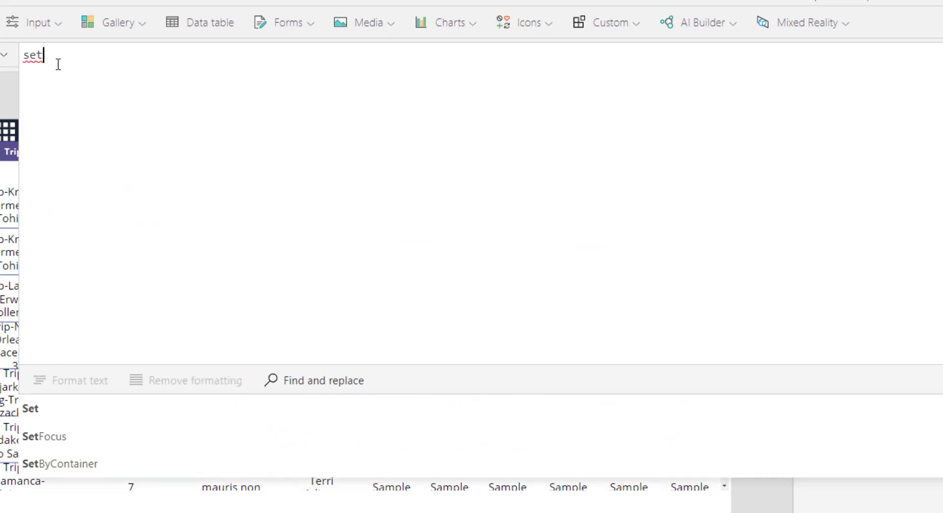
text((varGridPageSize,50))
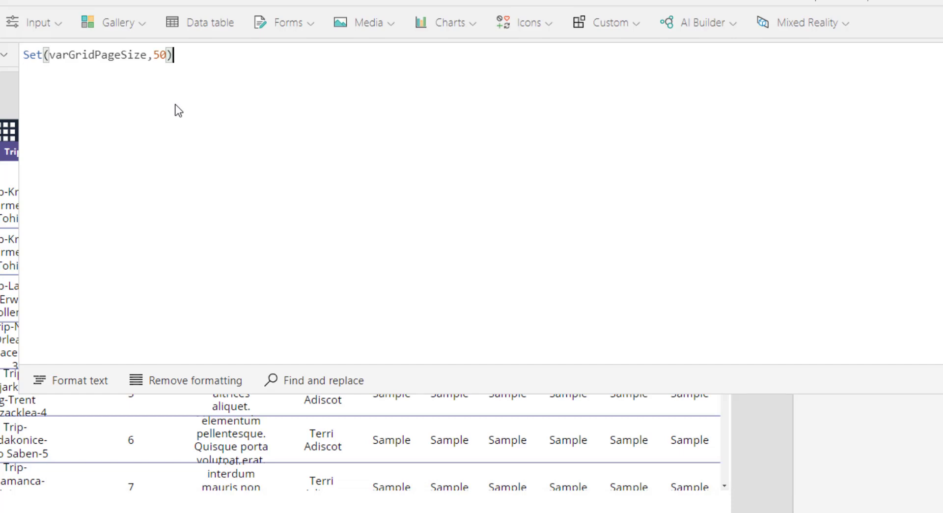
text(;)
Begin a second OnStart statement with Set(objItems, and show the Power Automate flows added to the app
key(shift+Return)
text(Set)
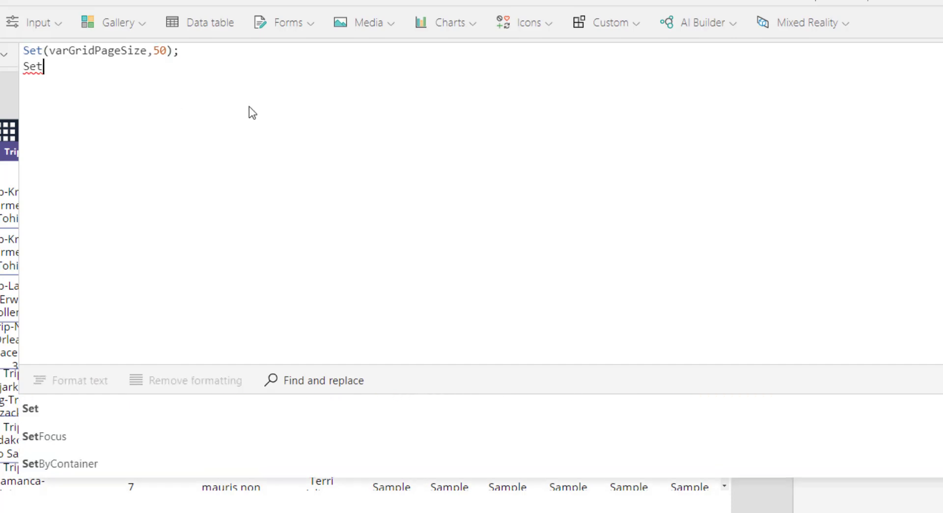
text(()
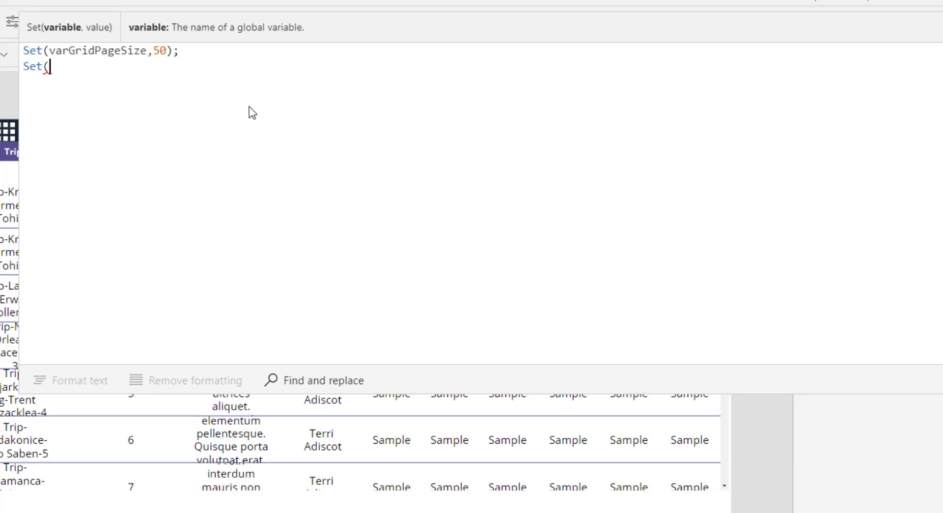
text(objItems,)
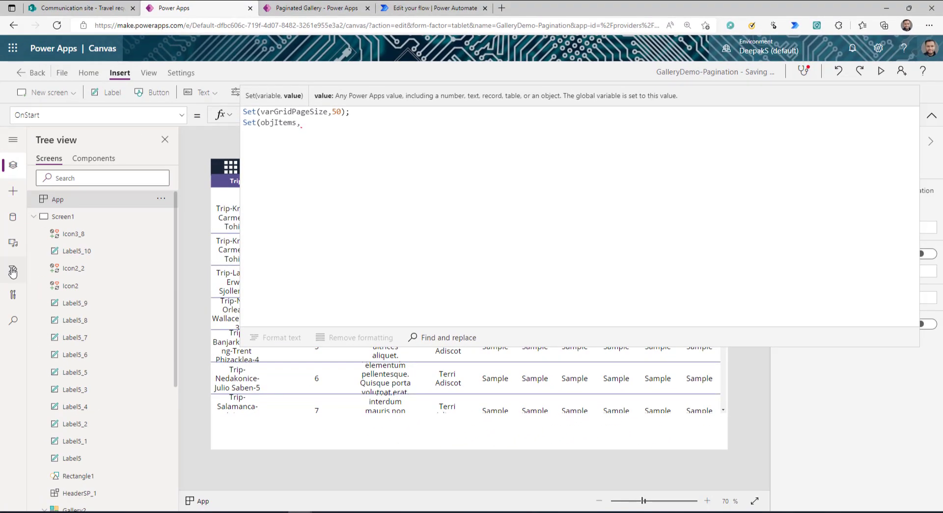
click(13, 268)
mouse_move(73, 225)
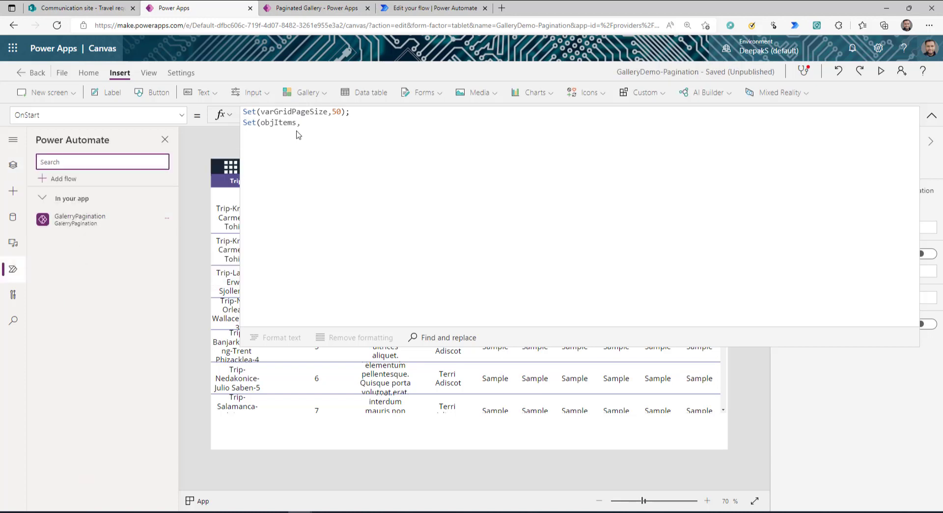
click(320, 134)
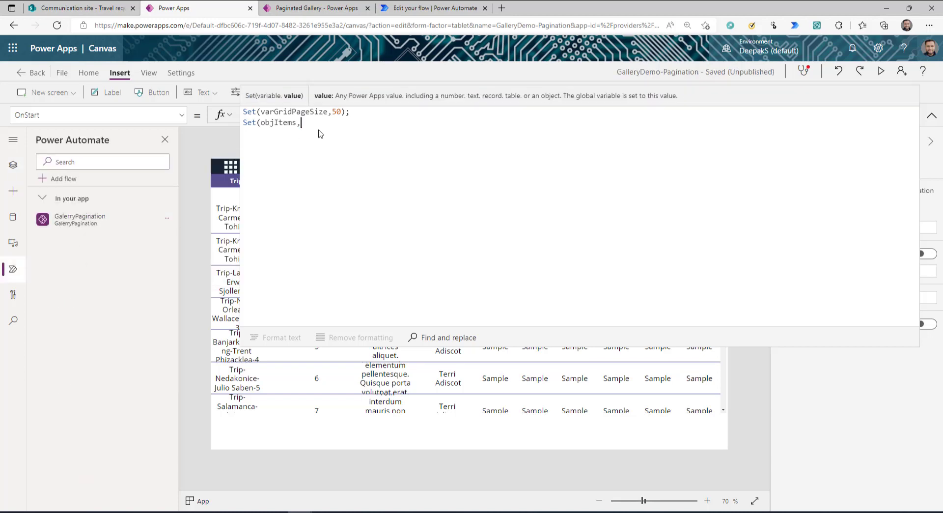
Complete the objItems statement with GalerryPagination.Run(varGridPageSize,0)); to pass the page size and a start item ID of 0
text(gal)
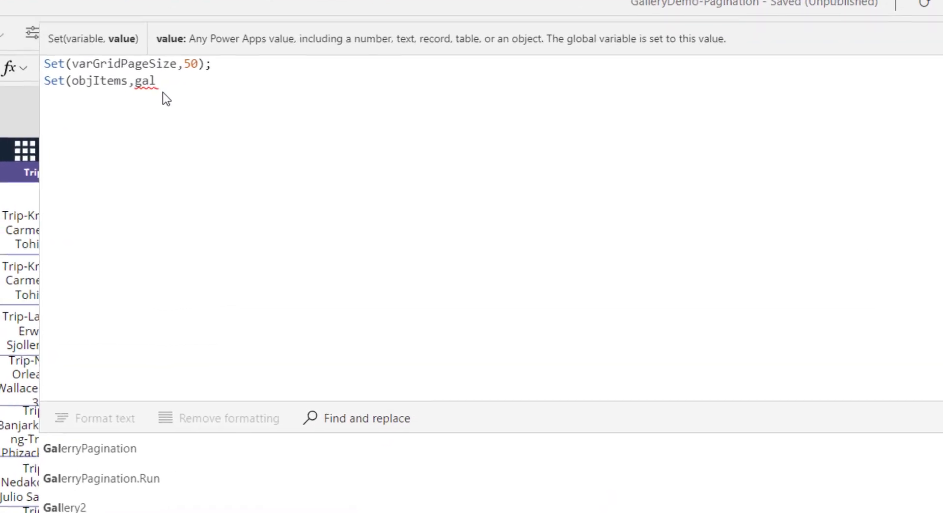
key(Down)
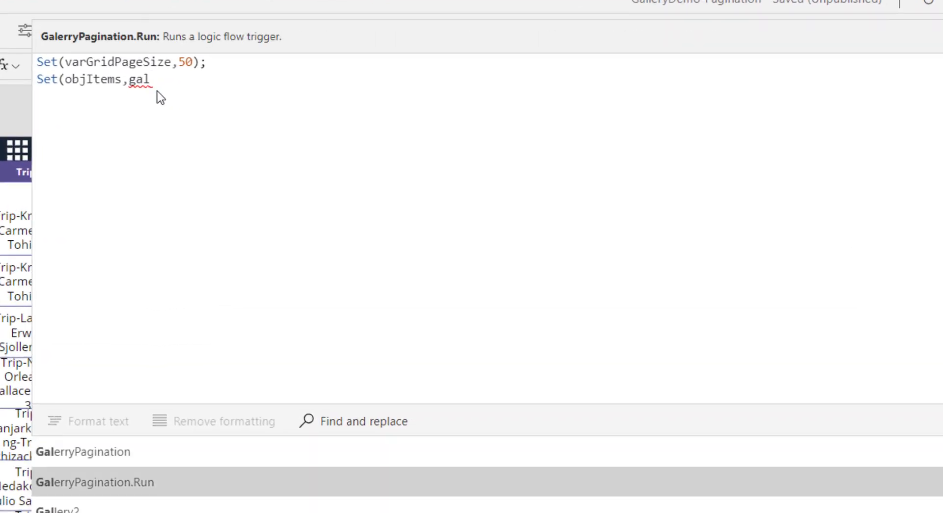
key(Tab)
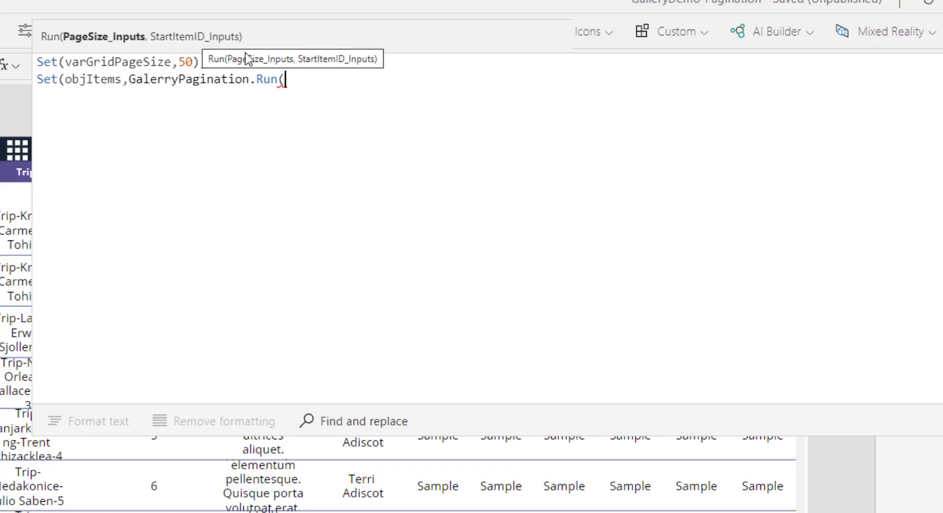
text(var)
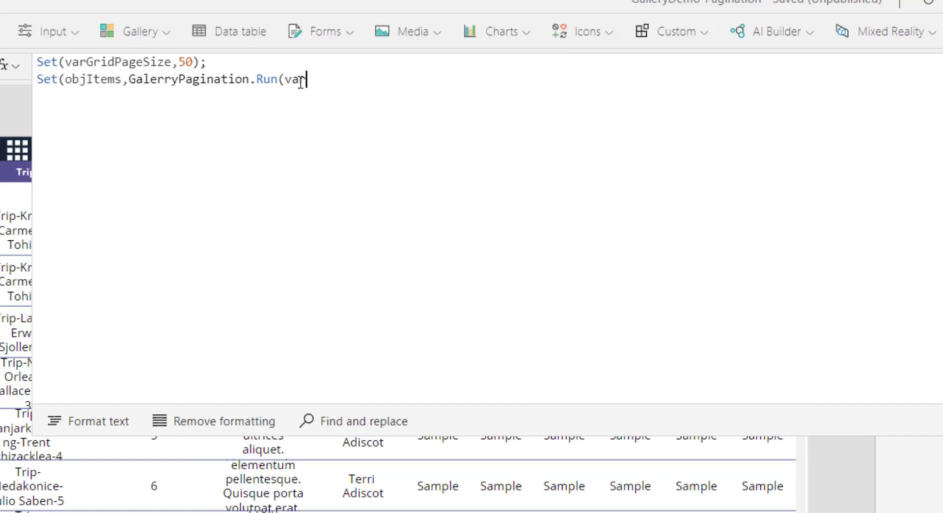
key(Tab)
text(,)
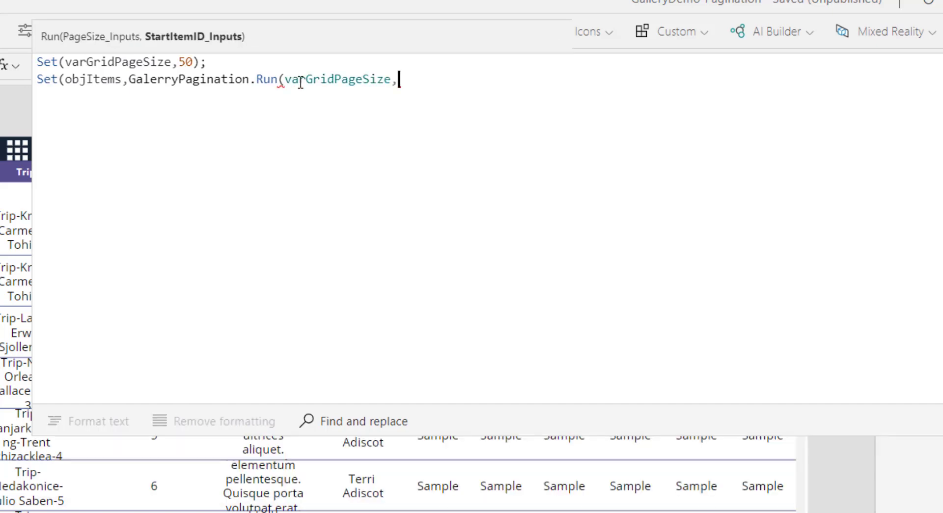
text(0));)
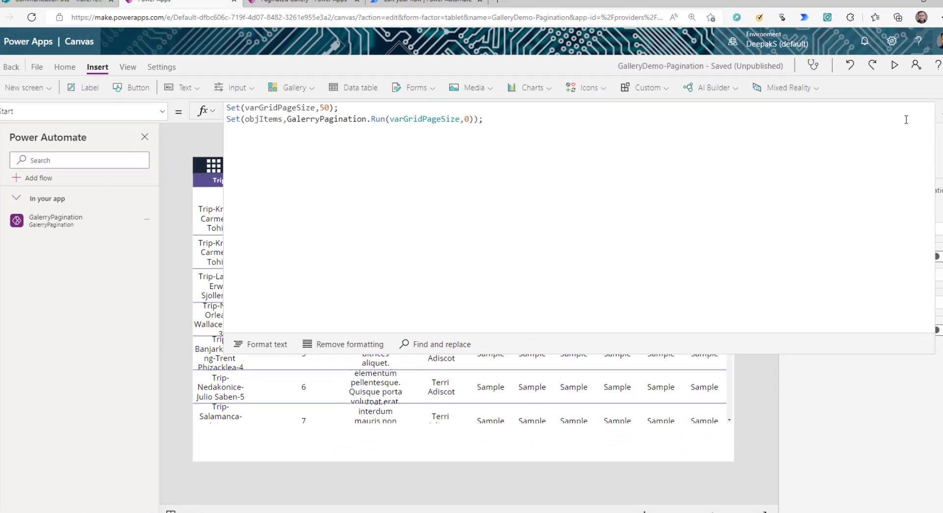
Insert a wide label about 1348 by 130 below the gallery and set its text to objItems
click(676, 246)
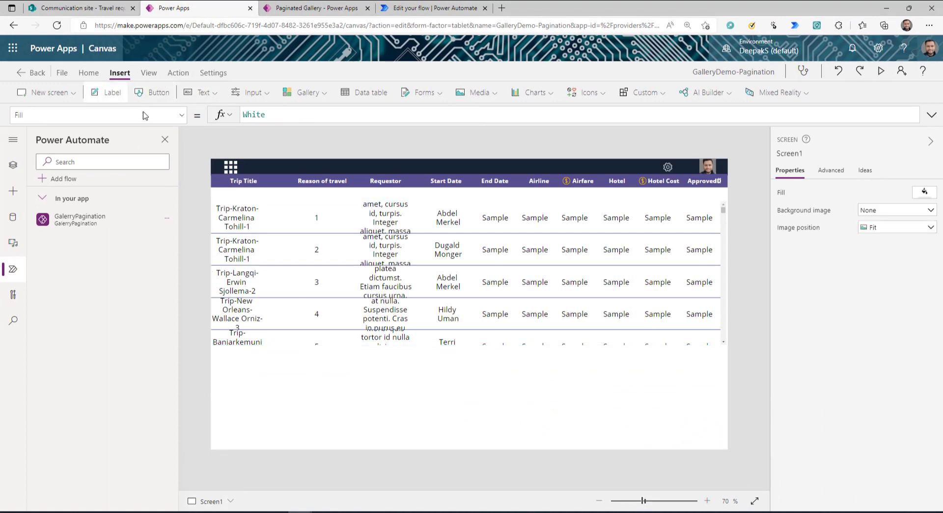
drag(112, 92, 267, 404)
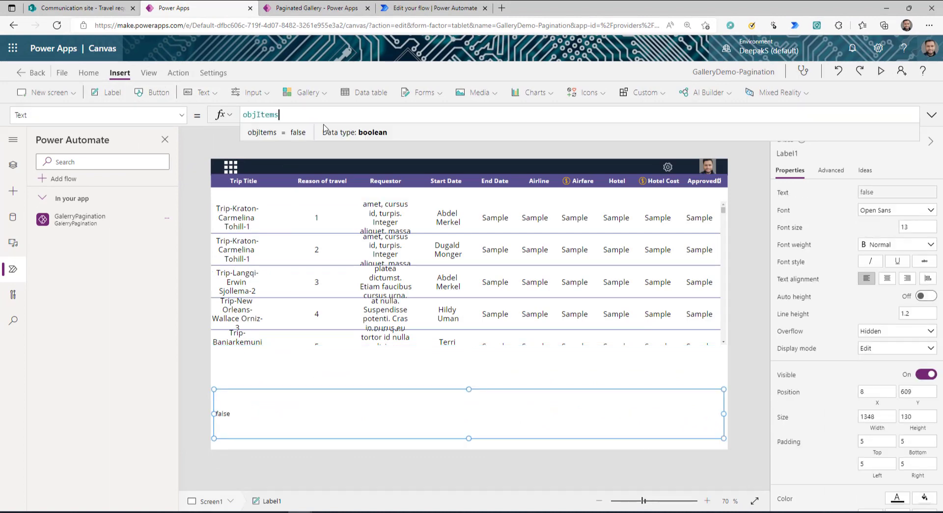
text(.)
key(BackSpace)
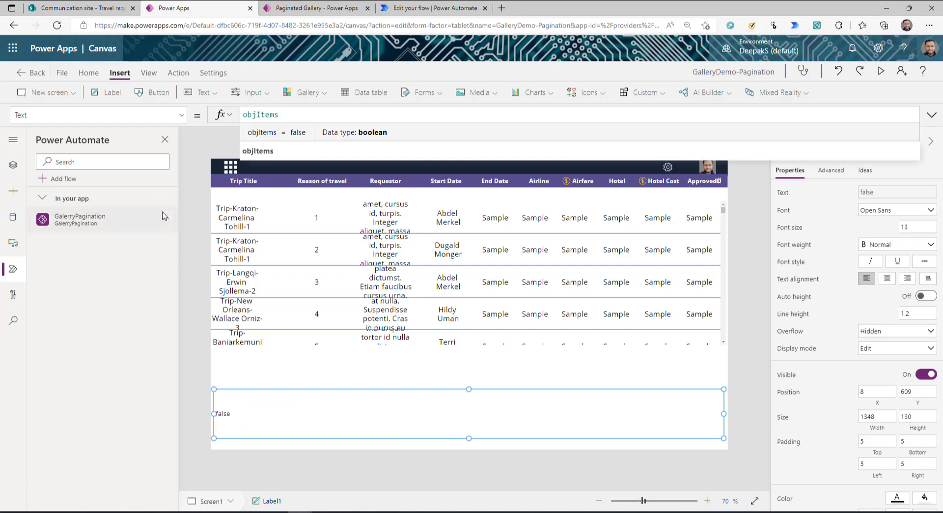
Refresh the GalerryPagination flow in the app and extend the label's text formula to objItems.response
click(167, 218)
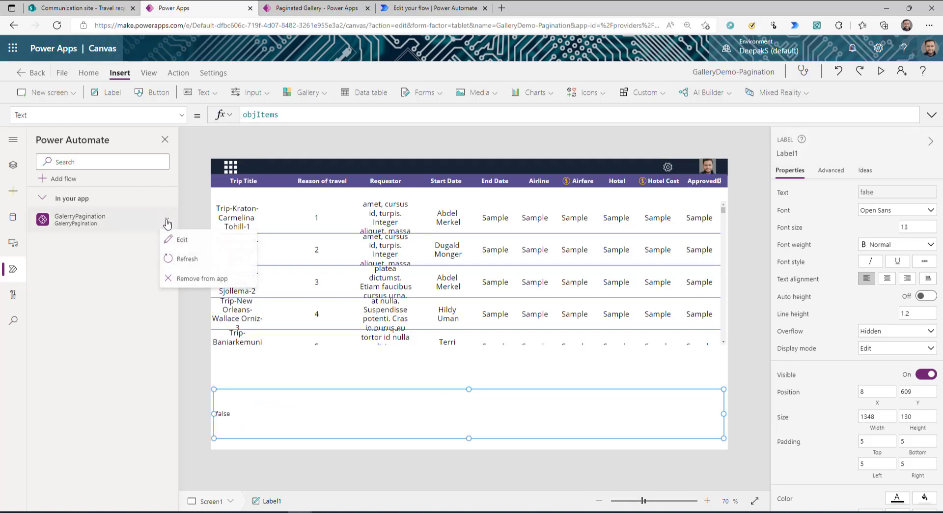
click(186, 259)
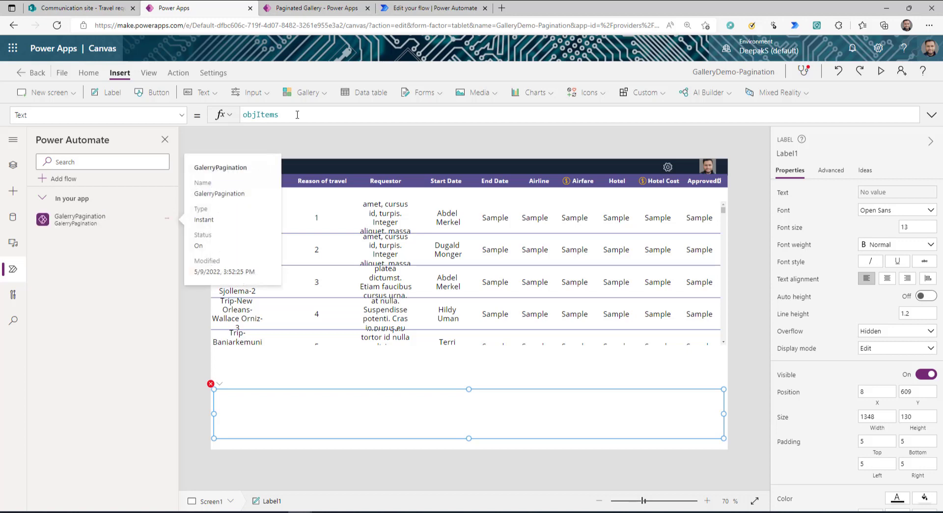
click(297, 114)
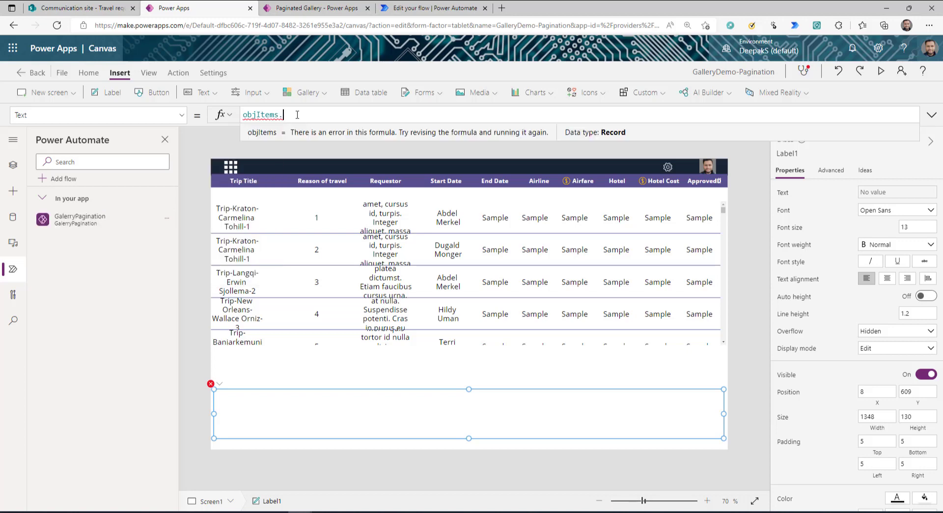
text(response)
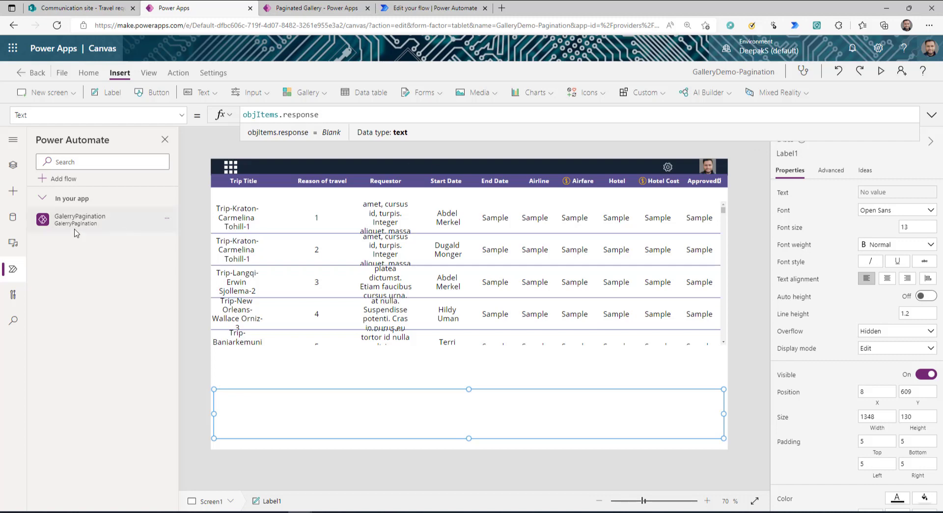
Run the App object's OnStart and select the label that shows the flow's response
click(13, 164)
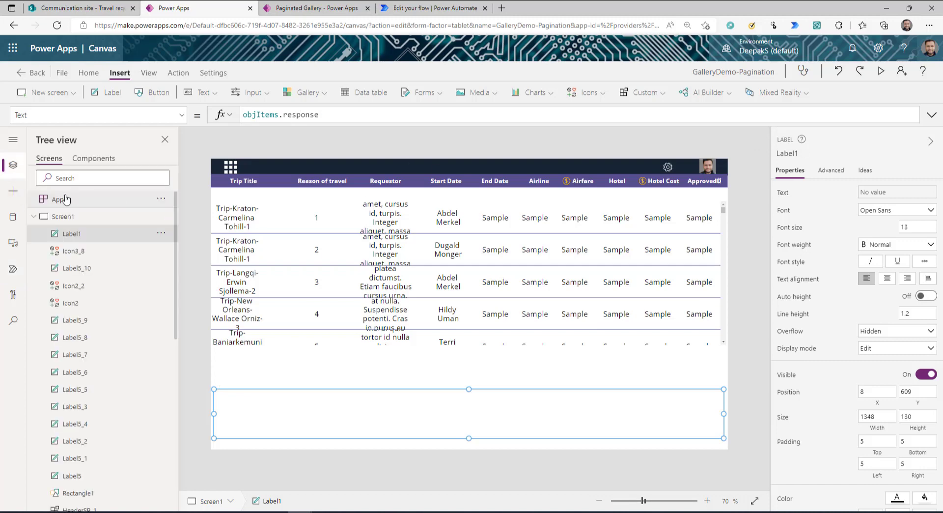
right_click(152, 203)
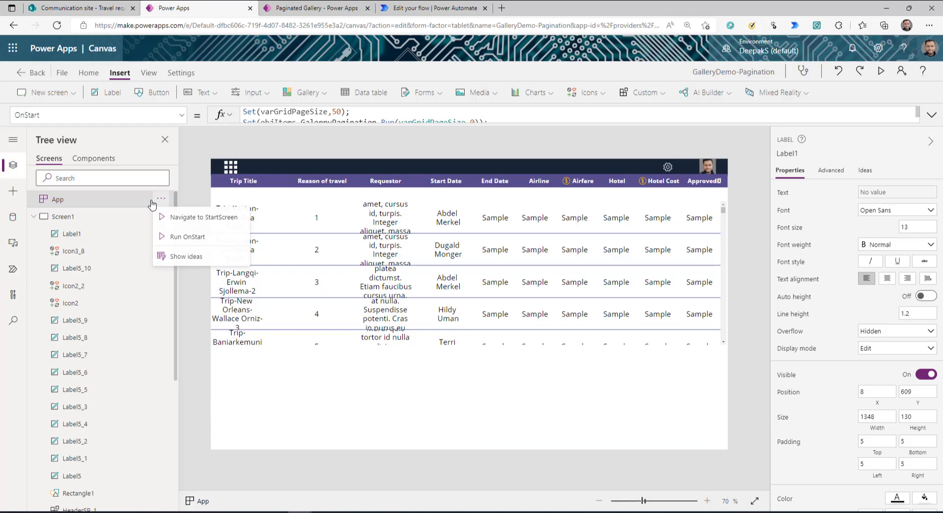
click(192, 237)
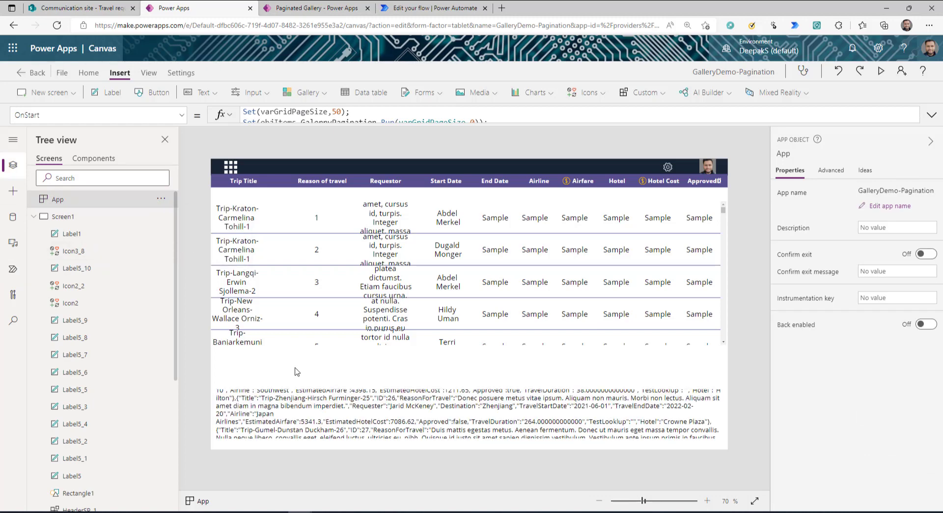
click(403, 415)
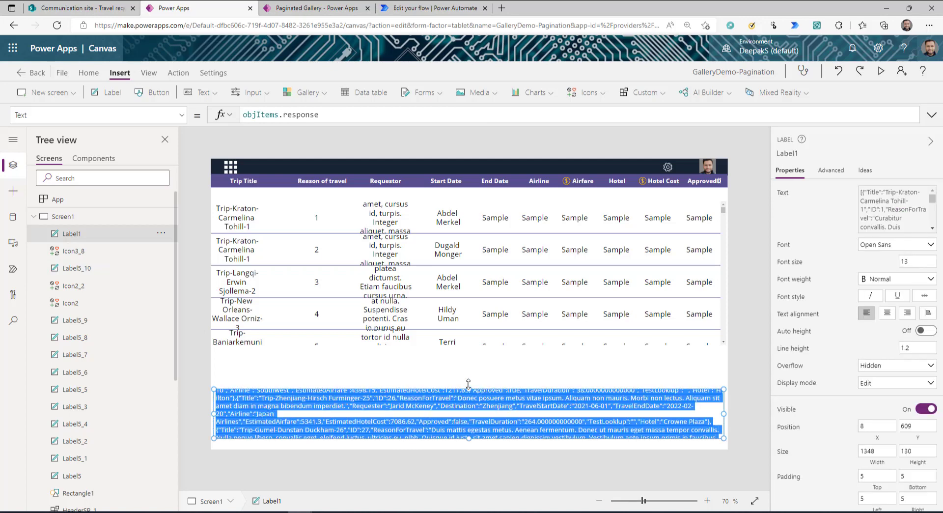
Switch to Power Automate, open a run from the GalerryPagination flow's history, and return to Power Apps
click(423, 8)
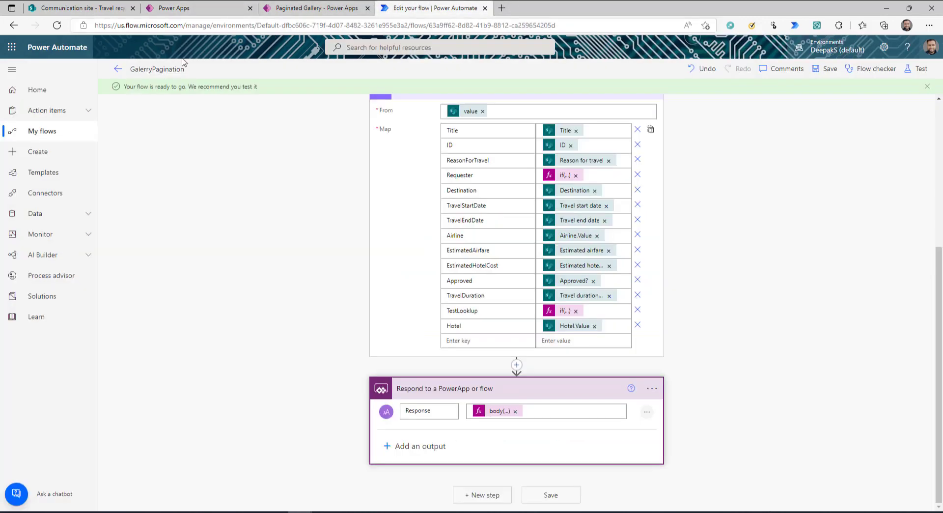
click(182, 62)
click(209, 375)
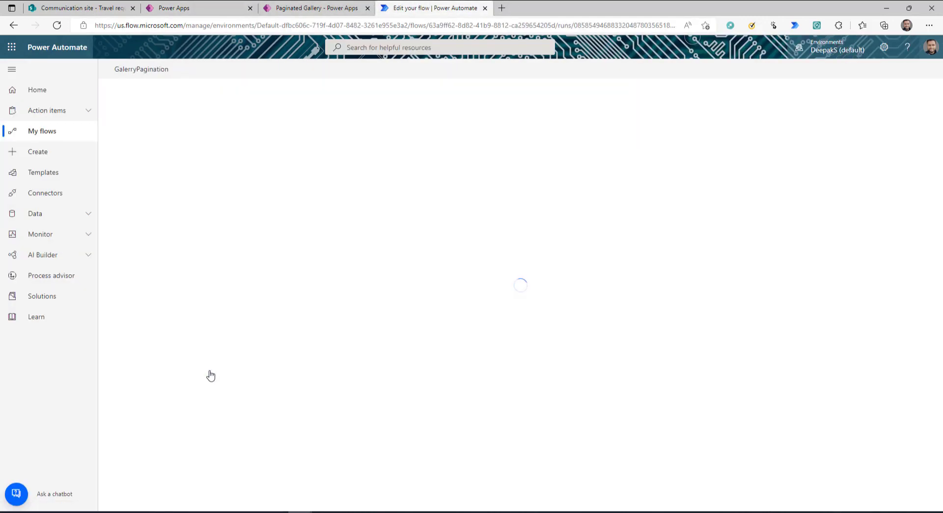
key(ctrl+2)
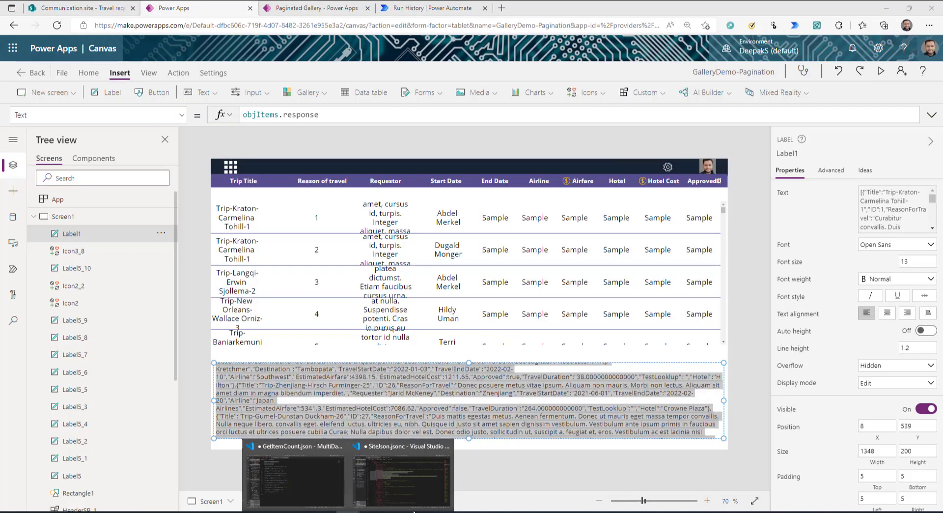
Switch to SiteJson.jsonc in Visual Studio Code, collapse the existing JSON object and paste the flow's response below it
click(395, 474)
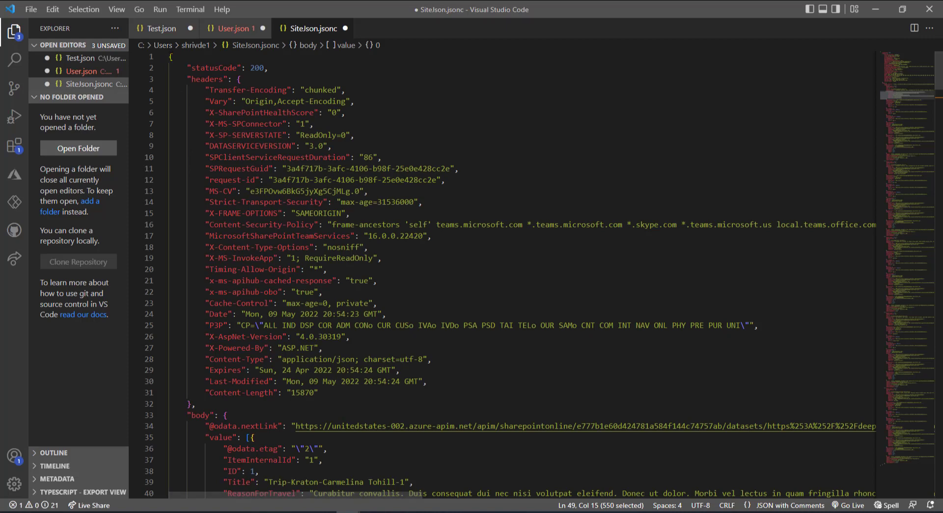
click(162, 57)
click(197, 77)
key(Return)
key(ctrl+v)
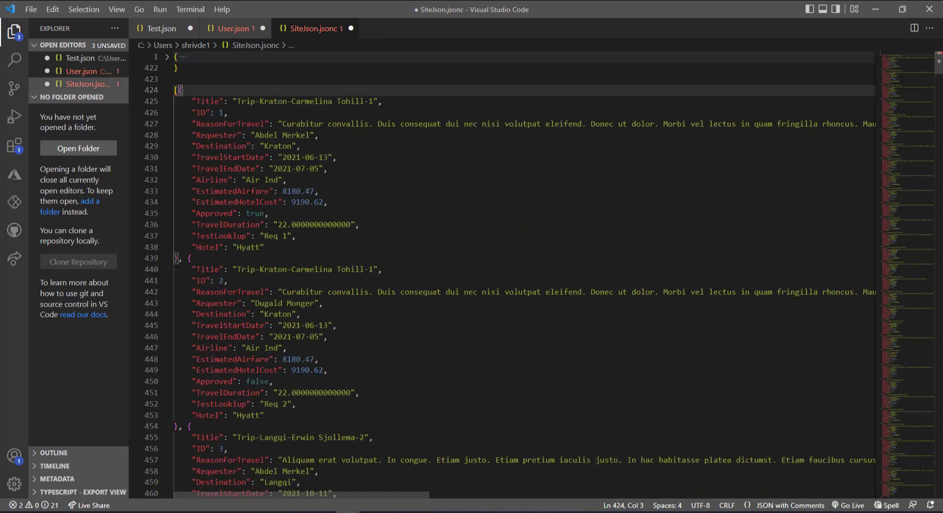
Examine the first record's fields from Title to Hotel in the pasted JSON and return to Power Apps
drag(182, 90, 273, 247)
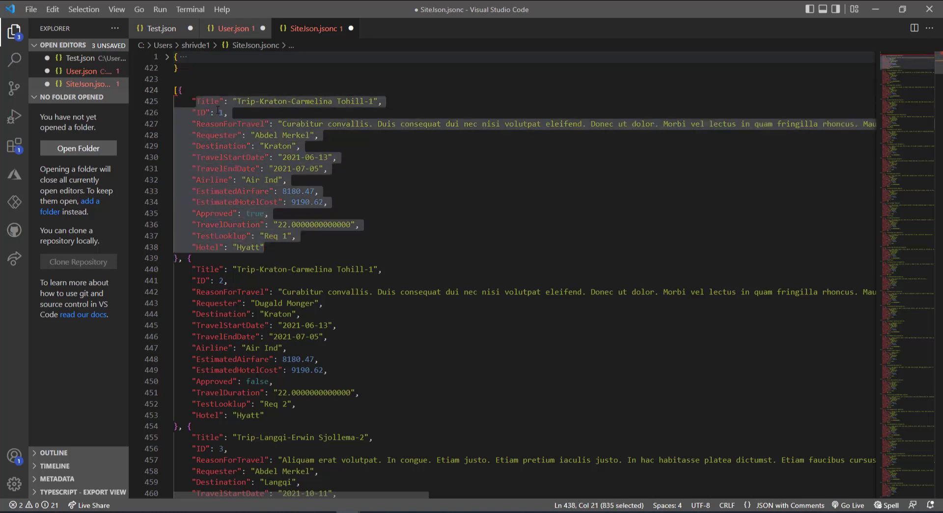
click(192, 101)
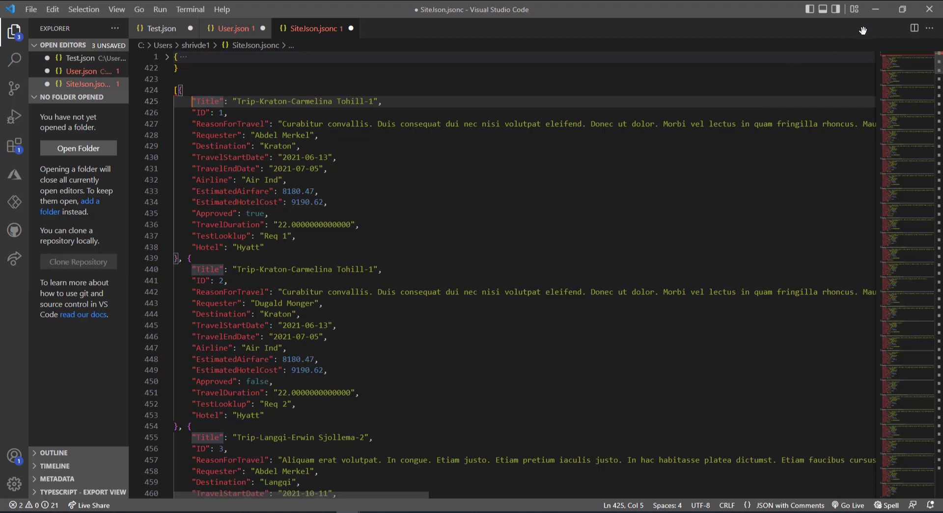
click(882, 7)
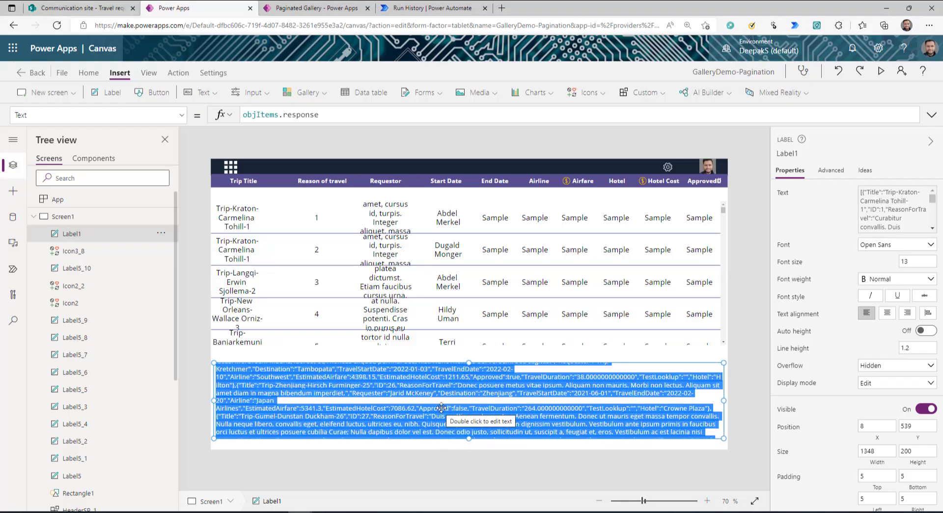
Replace the gallery's Items formula with objItems.response and select the response label below it
click(709, 343)
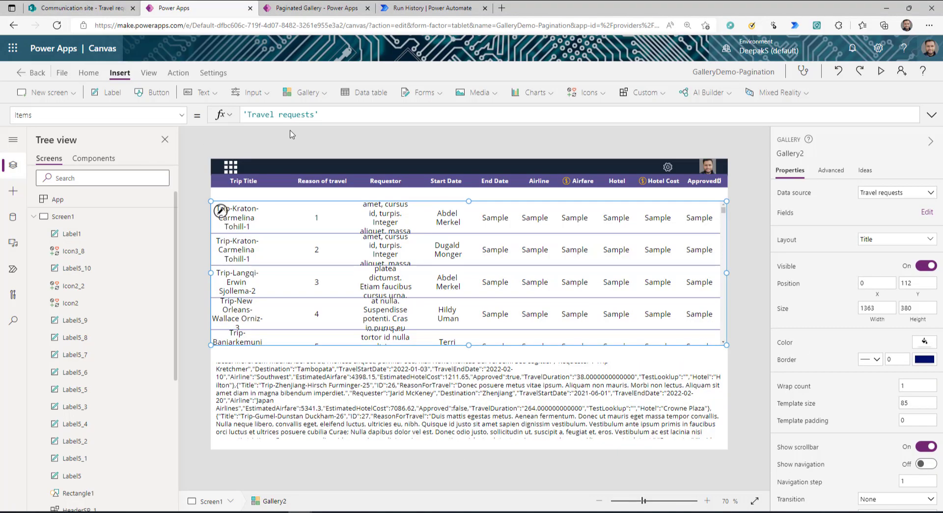
drag(330, 116, 206, 114)
text(ob)
key(Tab)
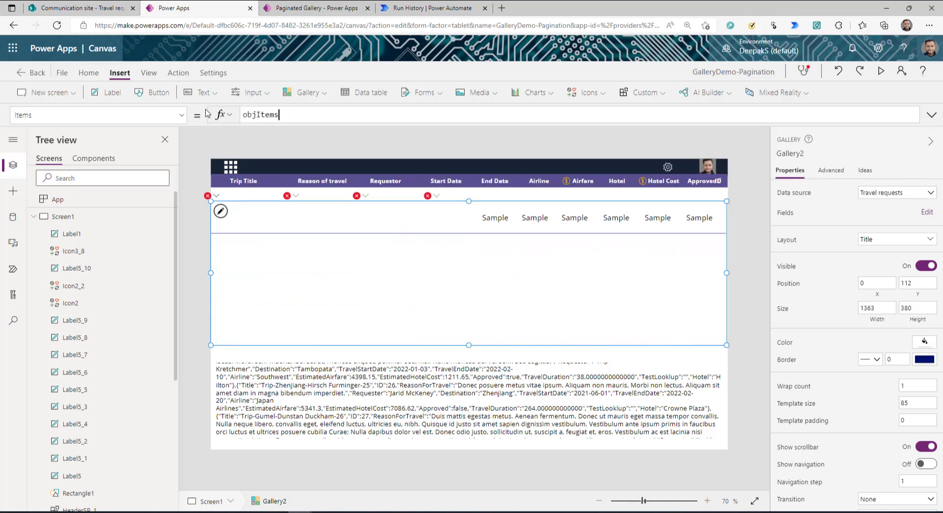
text(.re)
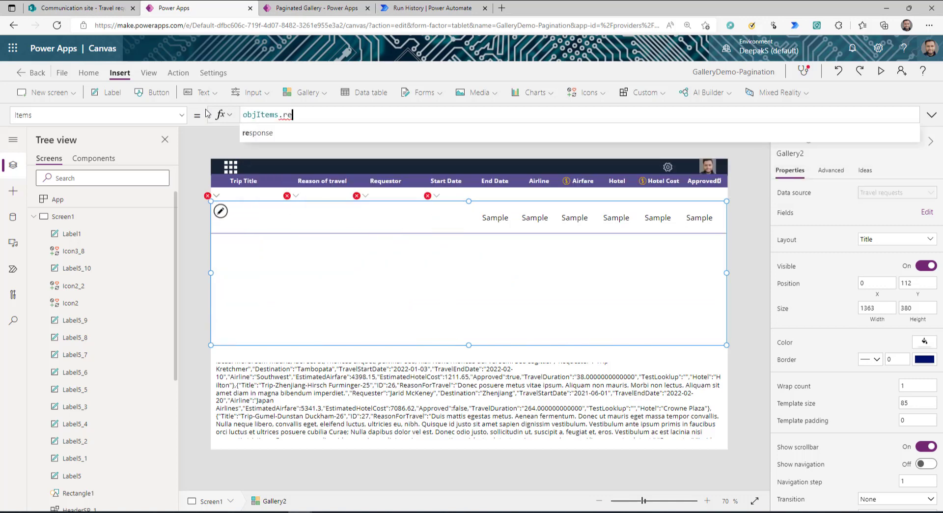
key(Tab)
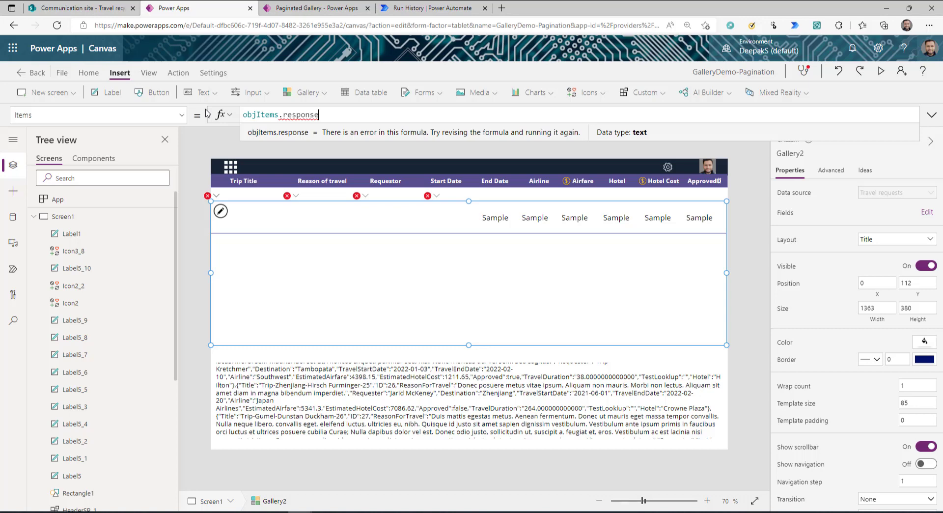
double_click(315, 378)
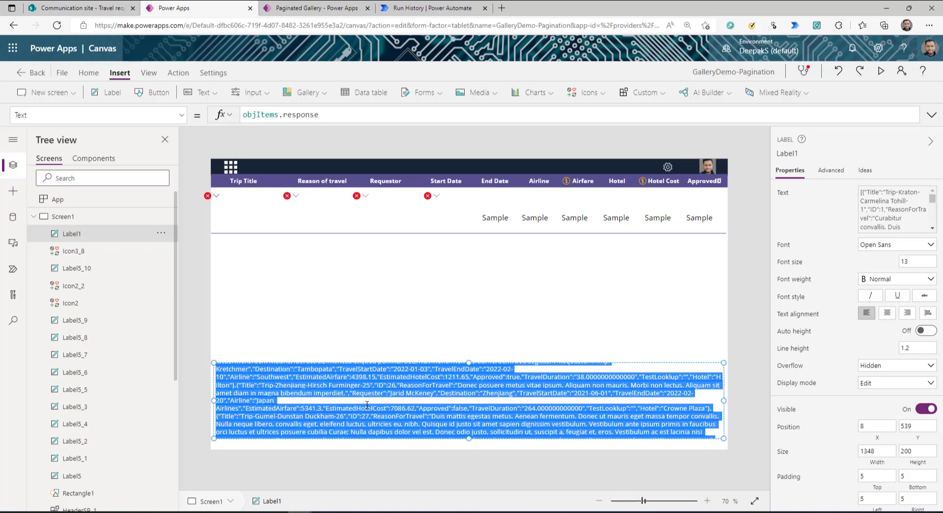
Start a ClearCollect call on a new line at the end of the App's OnStart formula
click(57, 199)
click(297, 152)
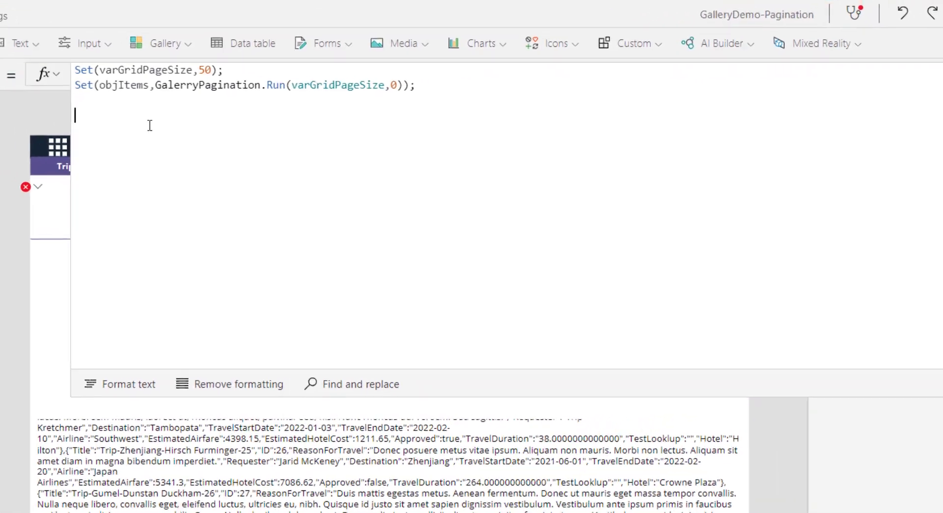
text(cl)
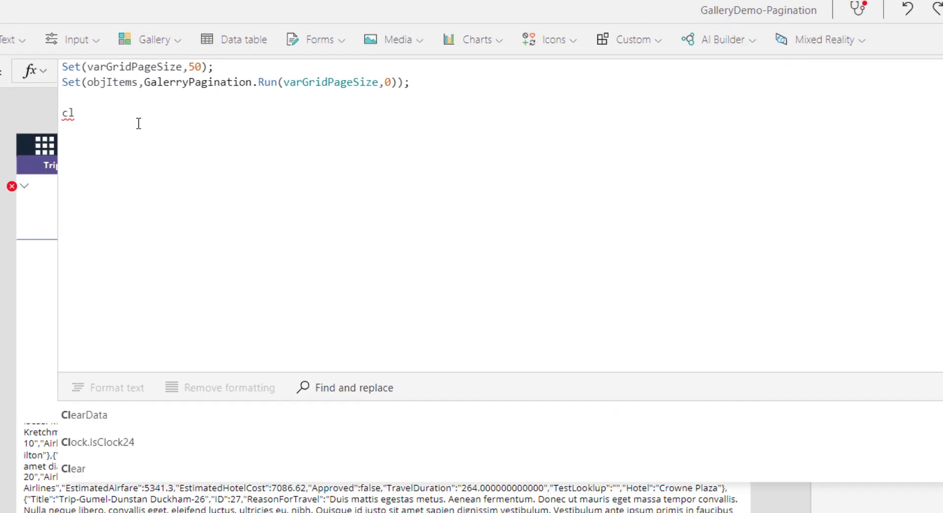
text(e)
key(Down)
key(Down)
key(Down)
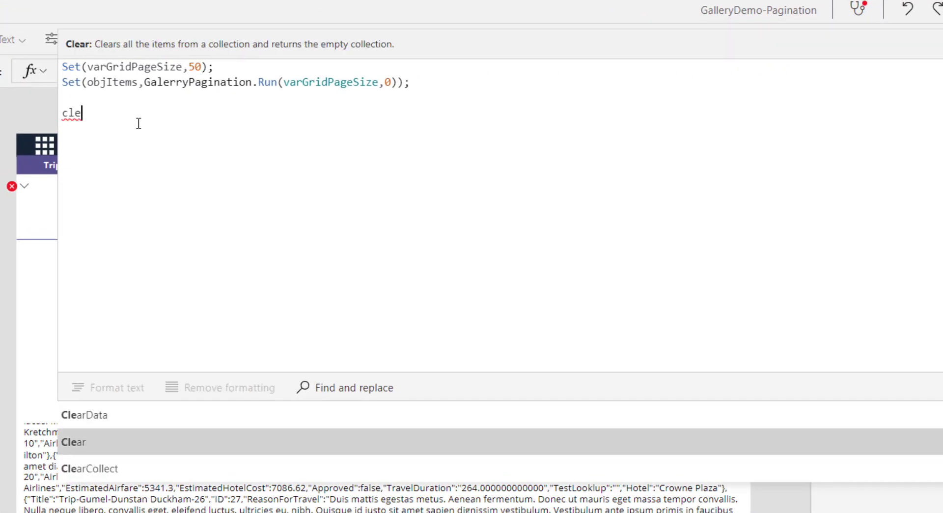
key(Tab)
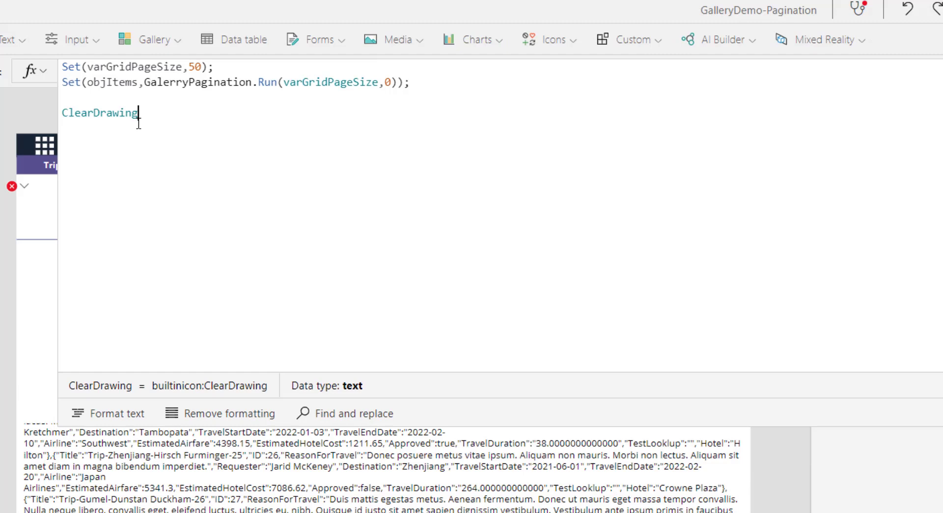
key(BackSpace)
key(BackSpace)
key(BackSpace)
key(BackSpace)
key(BackSpace)
key(BackSpace)
key(BackSpace)
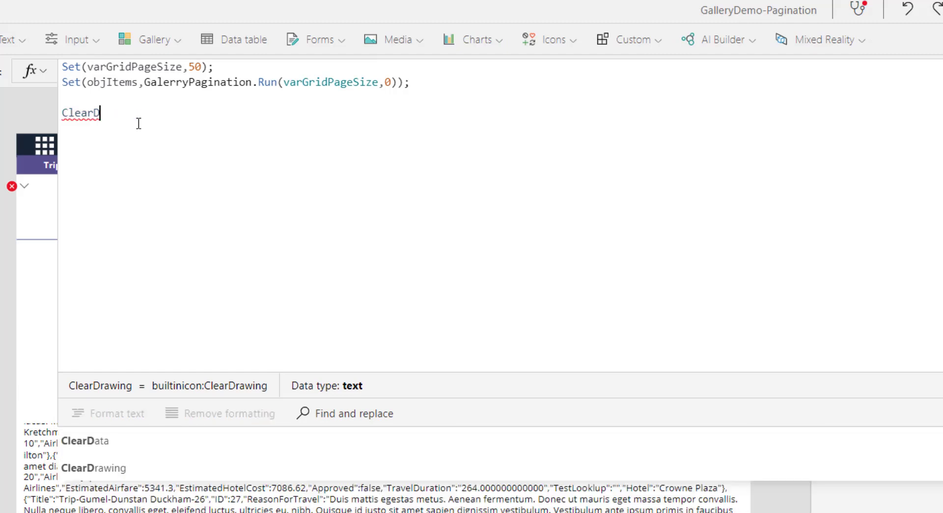
text(Col)
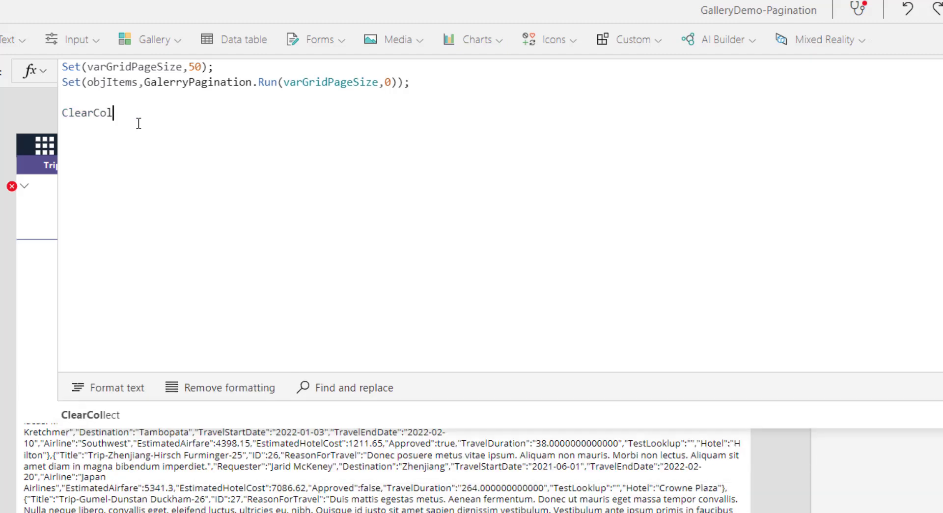
key(Tab)
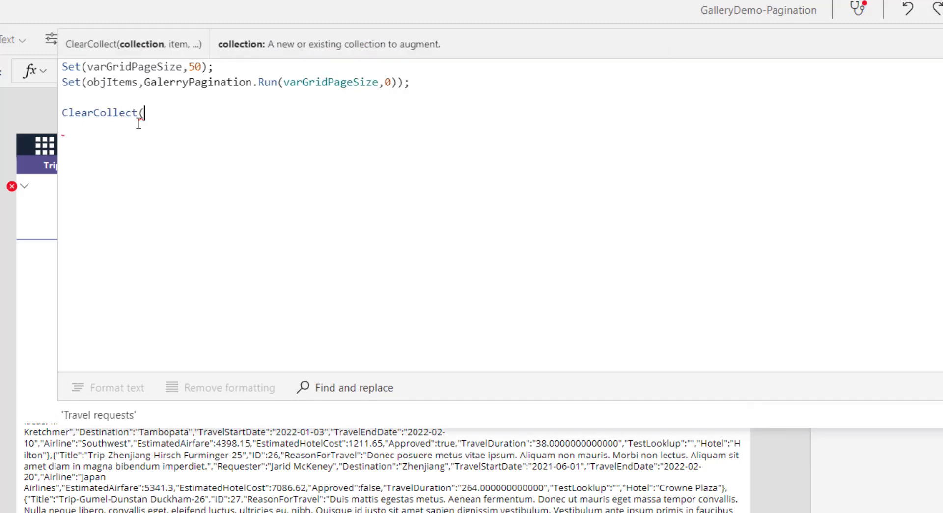
Name the ClearCollect collection objResponse and begin a MatchAll function as its item argument
text(obj)
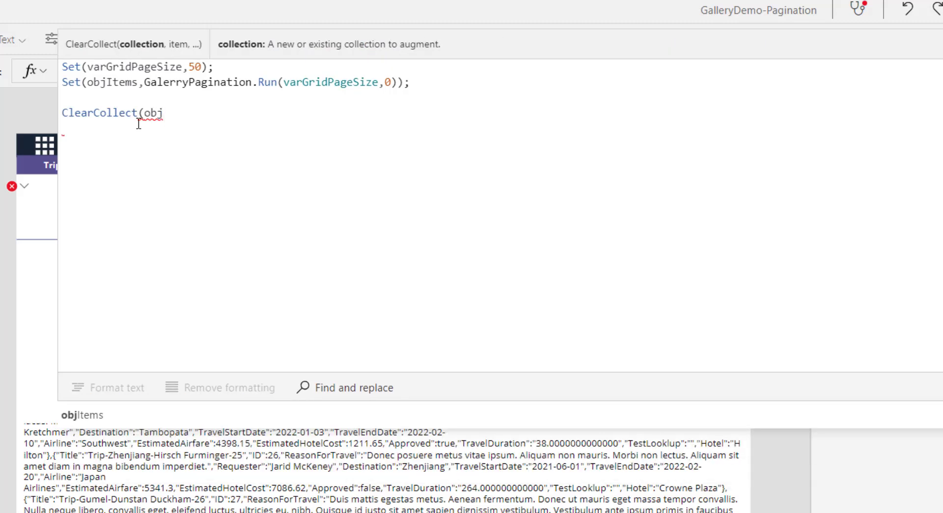
text(Response,)
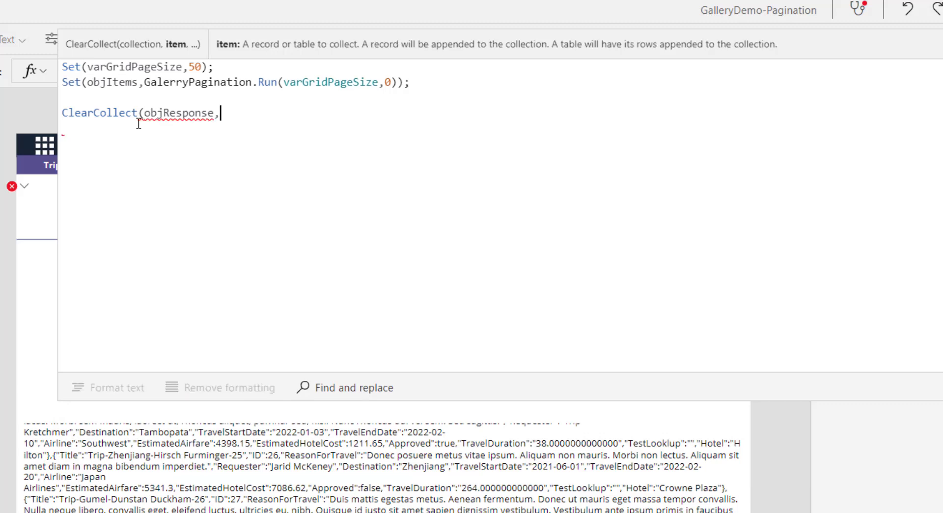
text(match)
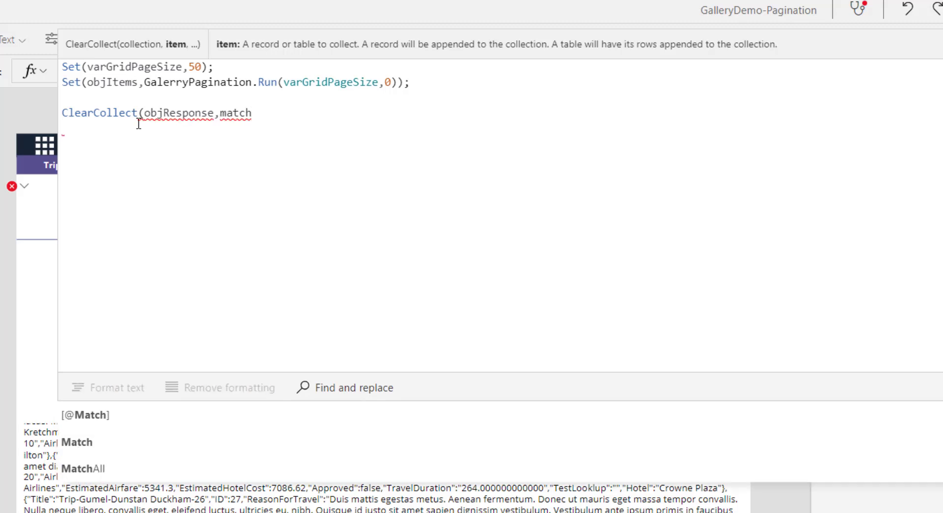
text(all()
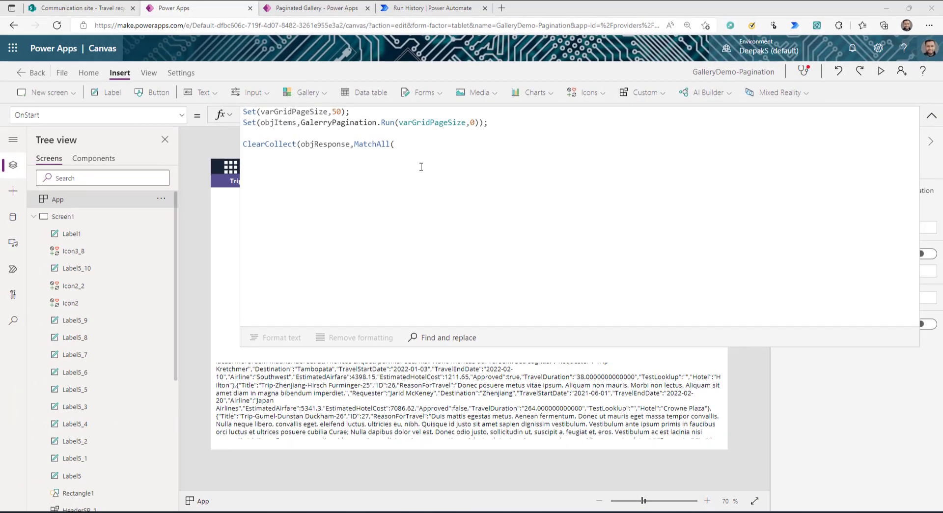
Switch to SiteJson.jsonc in Visual Studio Code, examine the first record's fields from Title to Hotel, and return to Power Apps
key(alt+Tab)
click(205, 135)
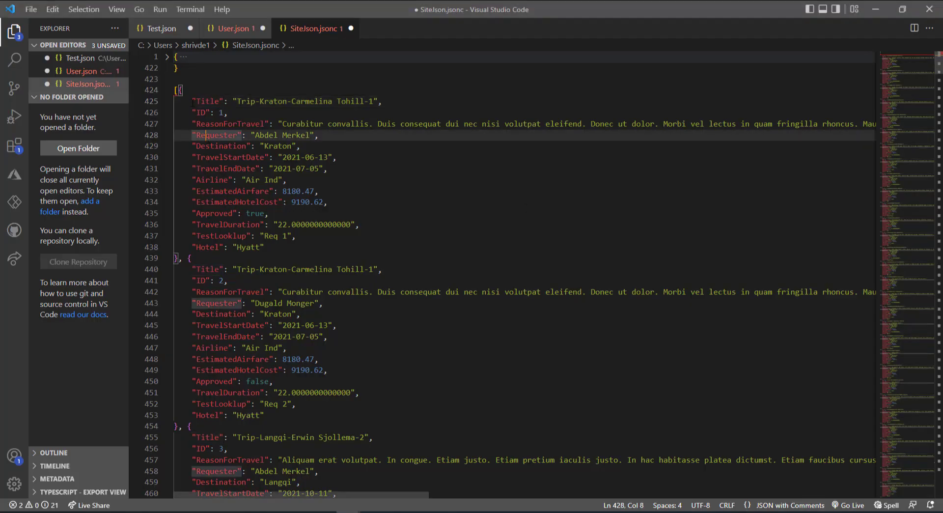
drag(175, 90, 179, 259)
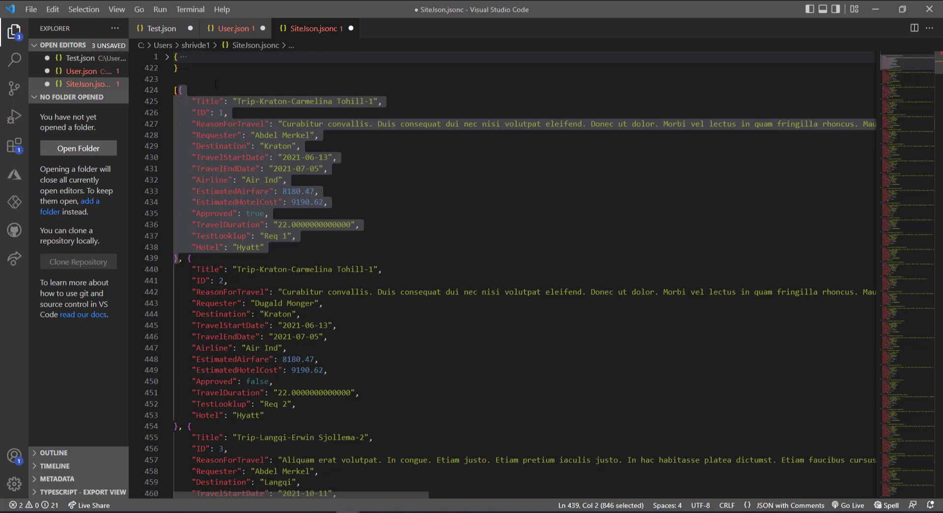
click(212, 101)
click(220, 112)
key(Down)
key(Down)
key(Down)
key(Down)
key(Down)
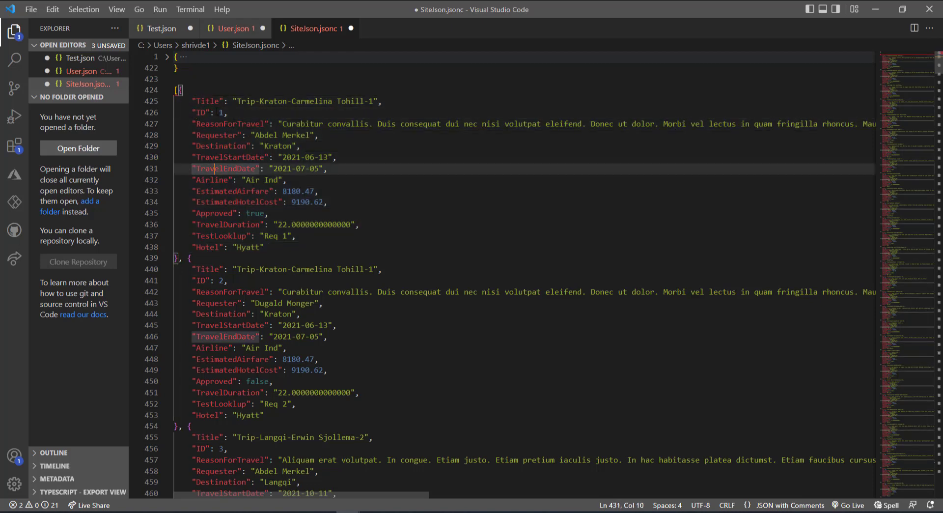
drag(184, 101, 274, 248)
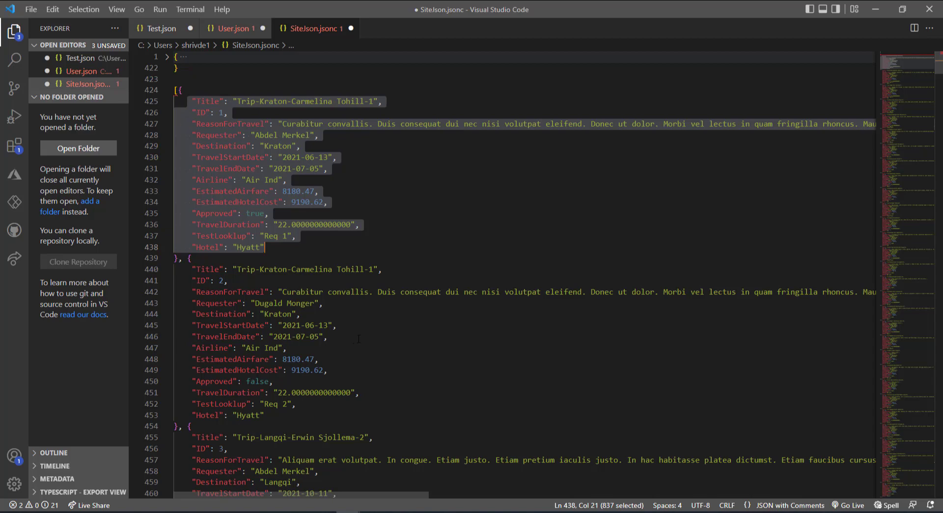
key(alt+Tab)
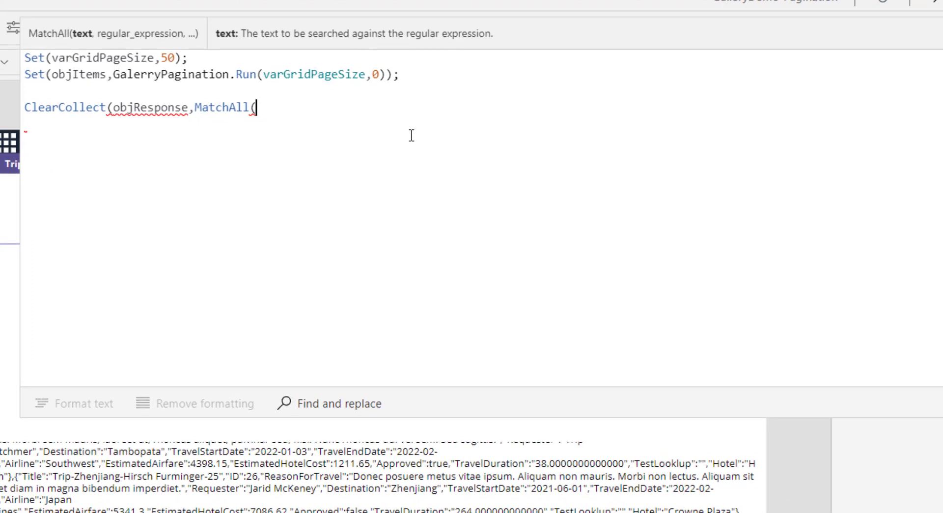
Enter objItems.response as the text argument of MatchAll, followed by a comma for the pattern
text(onj)
key(BackSpace)
key(BackSpace)
key(BackSpace)
text(objItems.response)
key(shift+Left)
key(shift+Left)
key(shift+Left)
key(shift+Left)
key(shift+Left)
key(shift+Left)
key(shift+Left)
key(shift+Left)
key(shift+Left)
key(shift+Left)
key(shift+Left)
key(shift+Left)
key(shift+Left)
key(shift+Left)
key(shift+Left)
key(shift+Left)
key(shift+Left)
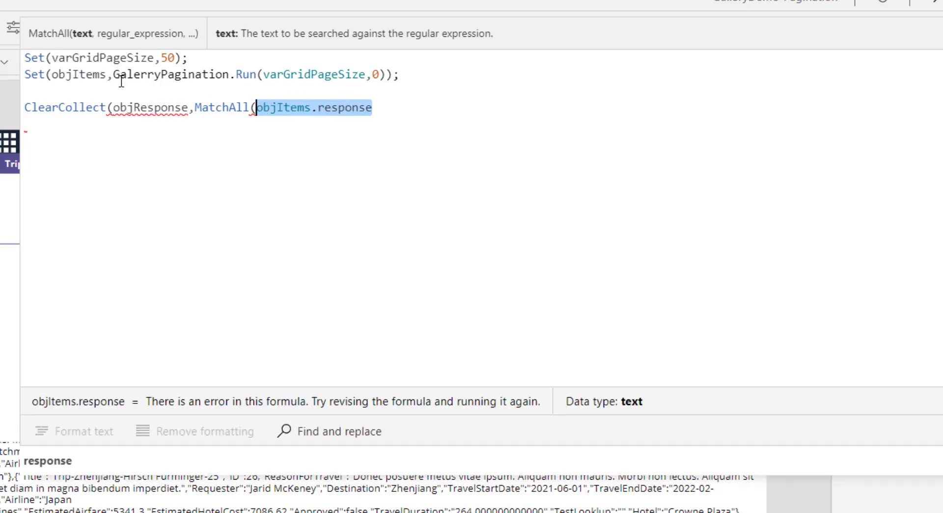
click(386, 108)
text(,)
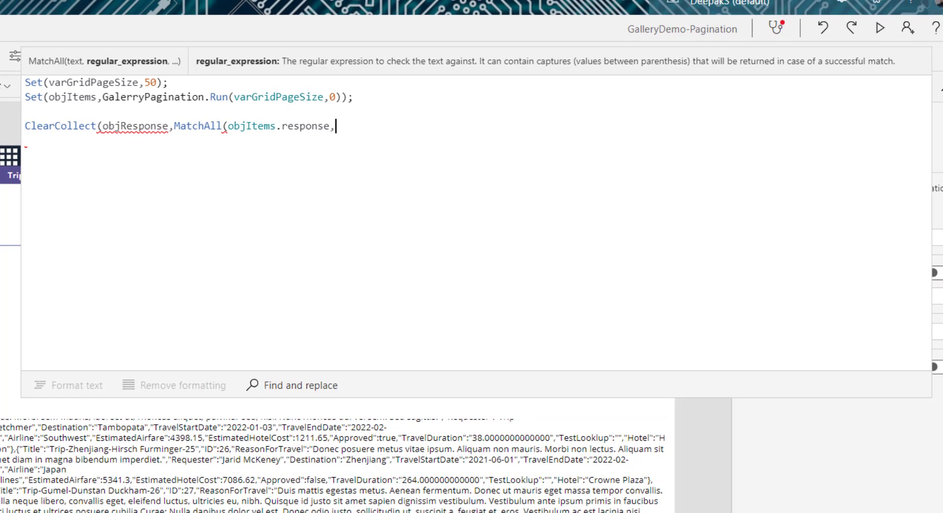
Insert the regular expression with named captures from Title to Hotel as MatchAll's pattern, and close the ClearCollect formula
text("(""Title"":""(?<Title>[^""]*)"",""ID"":(?<ID>[^""]*),""ReasonForTravel"":""(?<ReasonForTravel>[^""]*)"",""Requester"":""(?<Requester>[^""]*)"",""Destination"":""(?<Destination>[^""]*)"",""TravelStartDate"":""(?<TravelStartDate>[^""]*)"",""TravelEndDate"":""(?<TravelEndDate>[^""]*)"",""Airline"":""(?<Airline>[^""]*)"",""EstimatedAirfare"":(?<EstimatedAirfare>[^""]*),""EstimatedHotelCost"":(?<EstimatedHotelCost>[^""]*),""Approved"":(?<Approved>[^""]*),""TravelDuration"":""(?<TravelDuration>[^""]*)"",""TestLooklup"":""(?<TestLooklup>[^""]*)"",""Hotel"":""(?<Hotel>[^""]*)"")"      ) );)
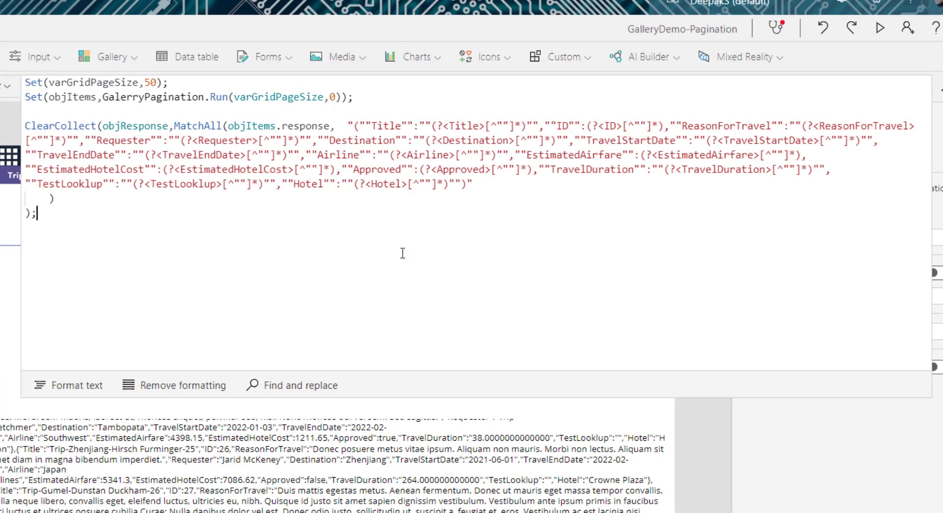
click(341, 126)
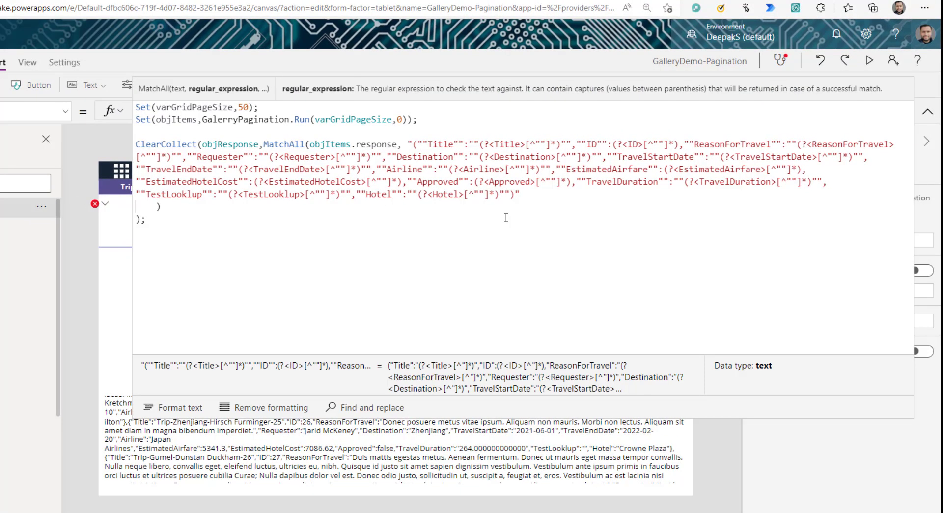
key(ctrl+Left)
key(ctrl+Left)
key(ctrl+Left)
key(ctrl+Left)
key(ctrl+Left)
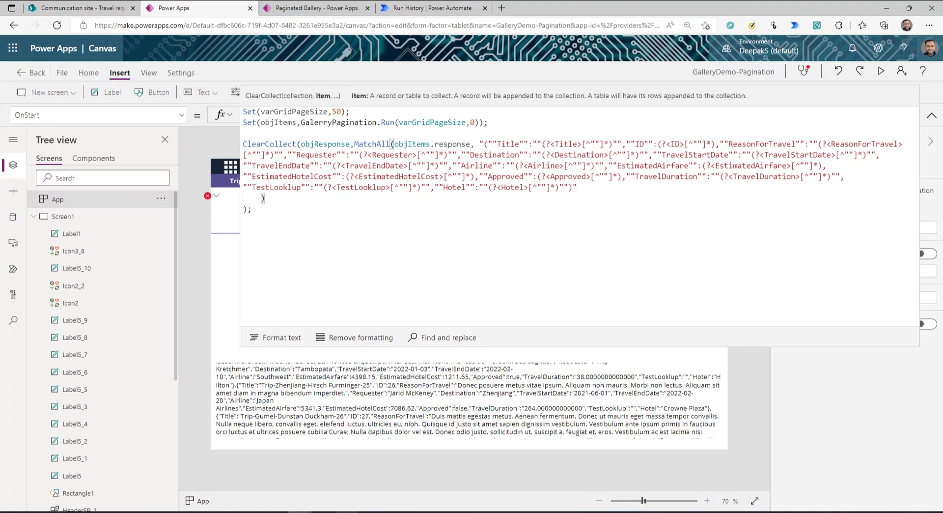
Compare the line-by-line pattern in GetItemCount.json in Visual Studio Code with the MatchAll expression in Power Apps
mouse_move(302, 512)
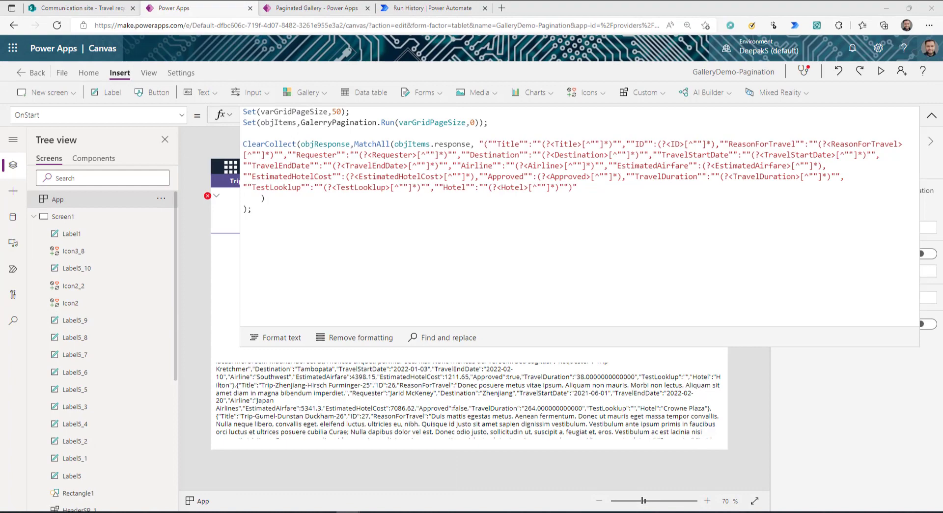
key(alt+Tab)
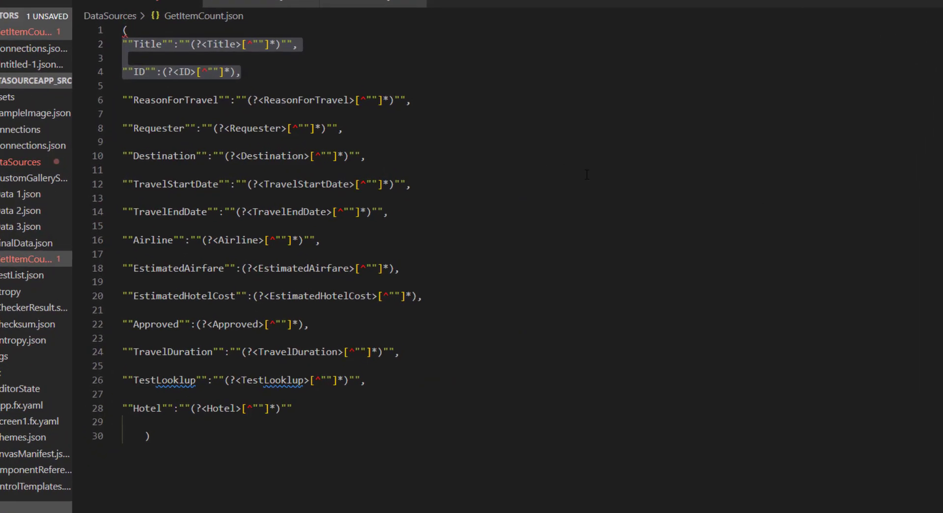
click(369, 22)
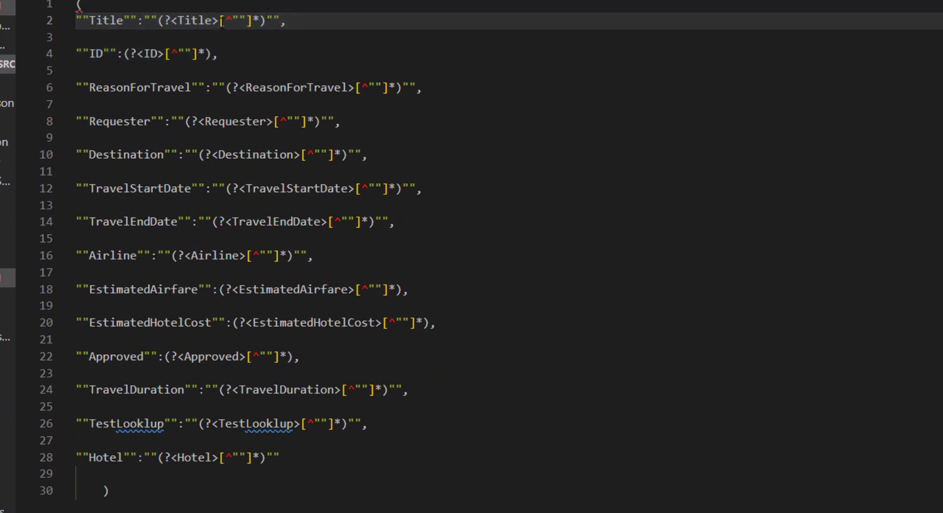
double_click(79, 5)
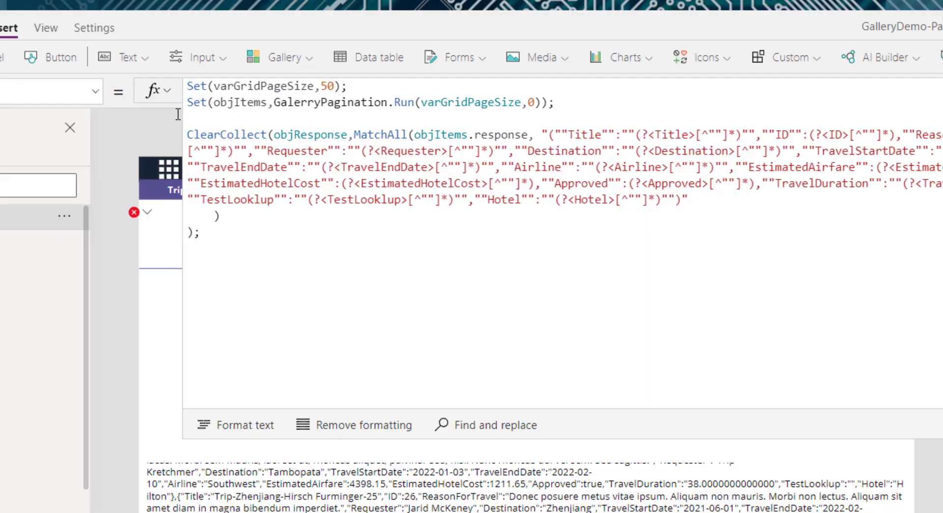
click(584, 135)
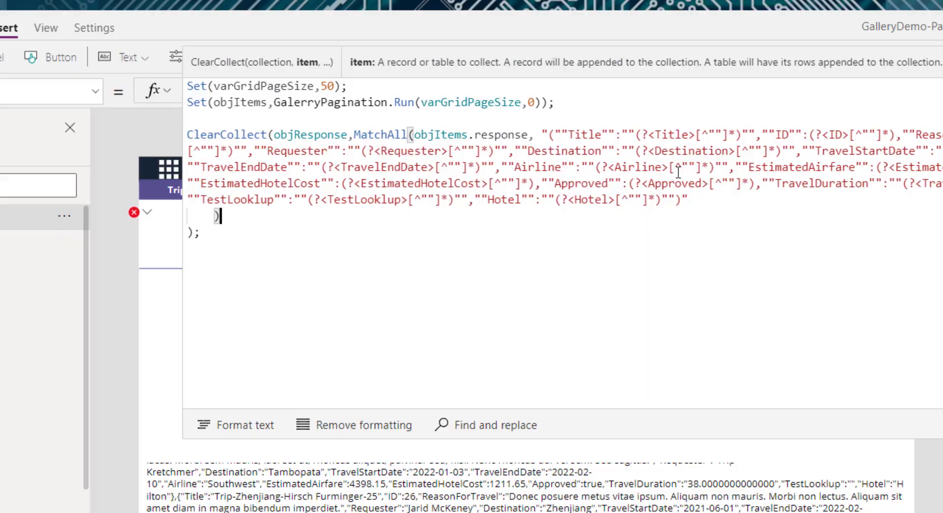
double_click(585, 135)
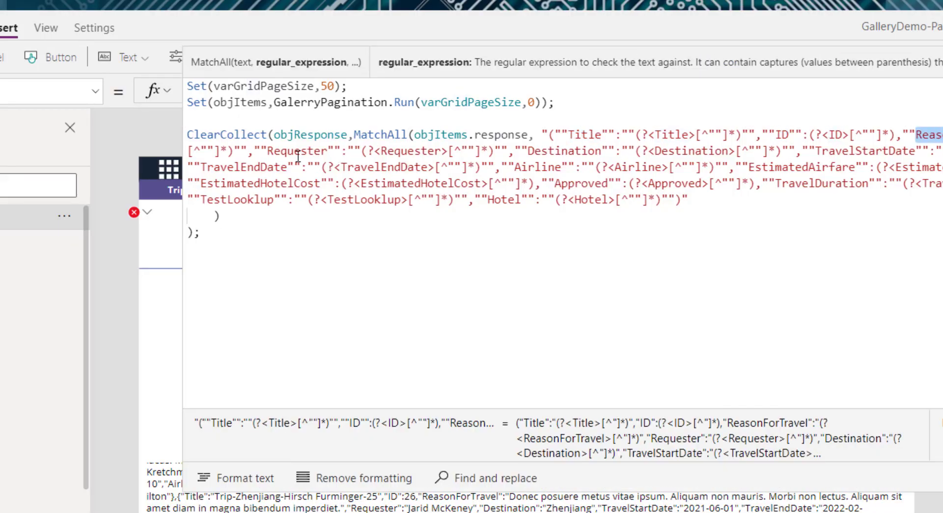
double_click(298, 151)
click(422, 150)
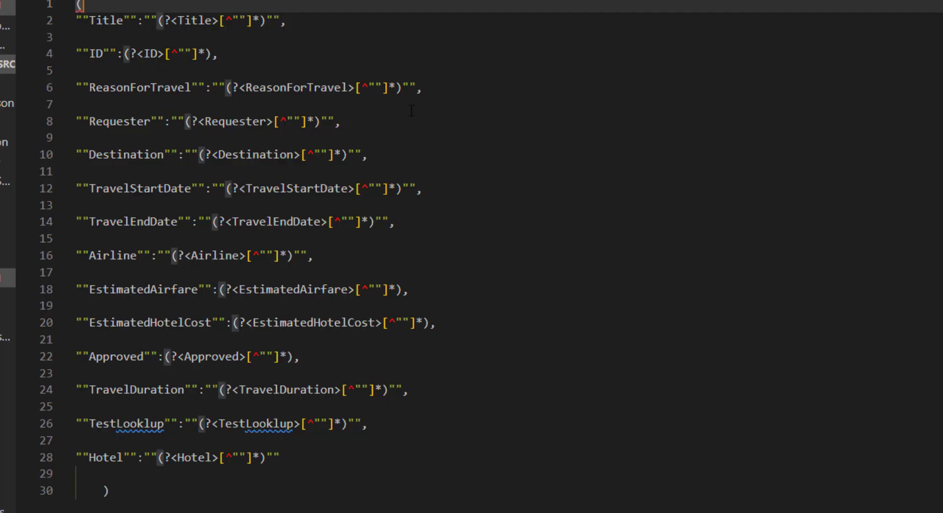
Switch back to GetItemCount.json in Visual Studio Code and examine the doubled quotes around Title in the pattern
click(392, 59)
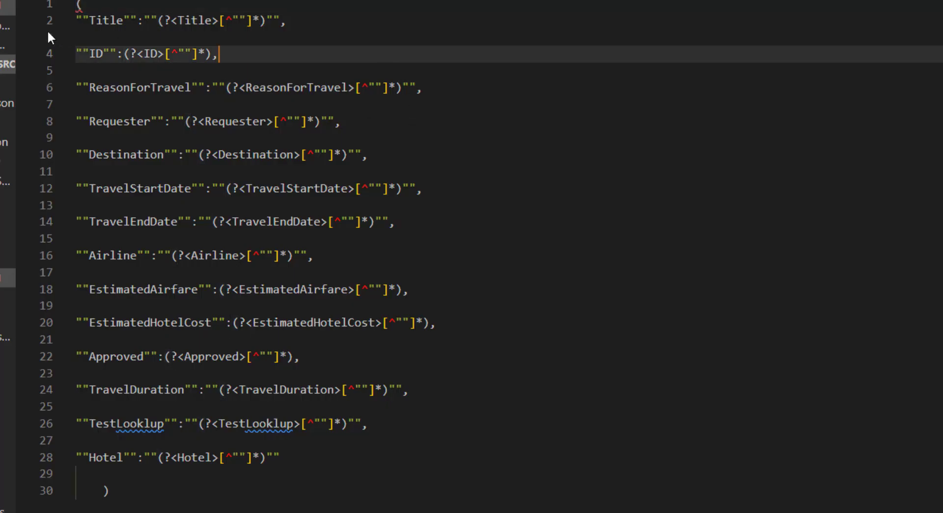
key(Up)
key(Up)
key(Up)
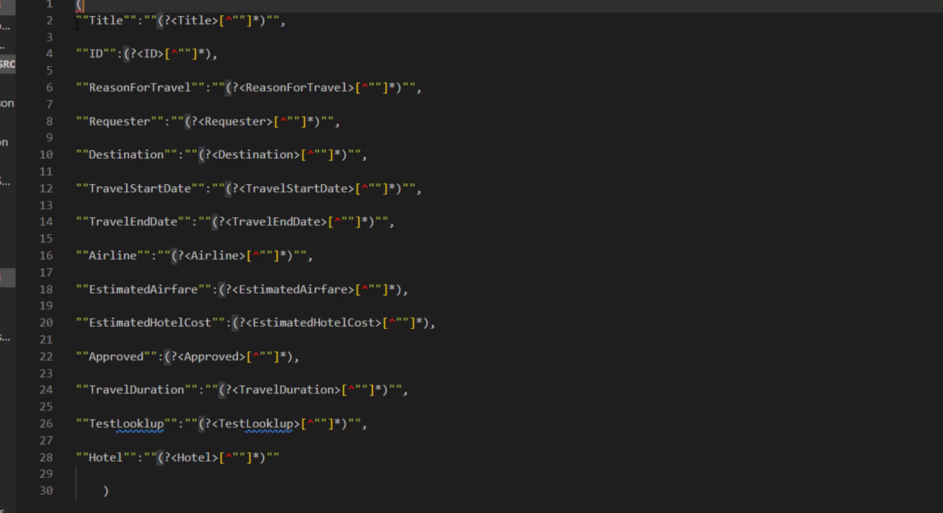
double_click(107, 21)
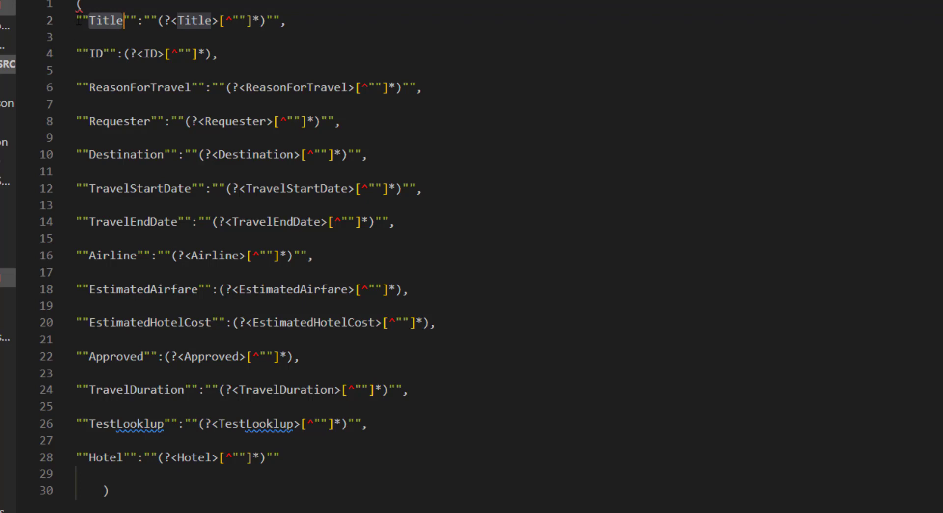
drag(76, 20, 83, 21)
key(shift+Right)
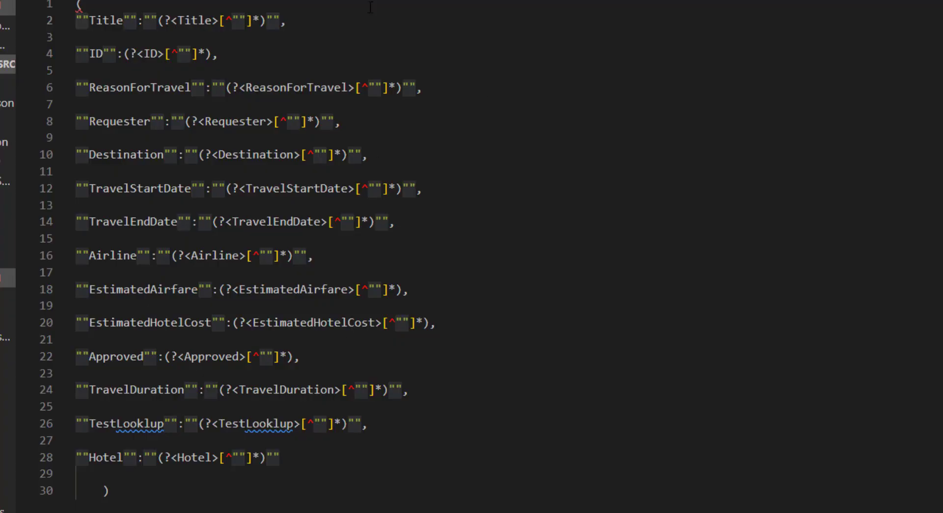
Switch to SiteJson.jsonc and examine the quoted Title key of the first record
key(ctrl+Tab)
key(shift+Right)
key(shift+Right)
key(shift+Right)
key(shift+Right)
key(shift+Right)
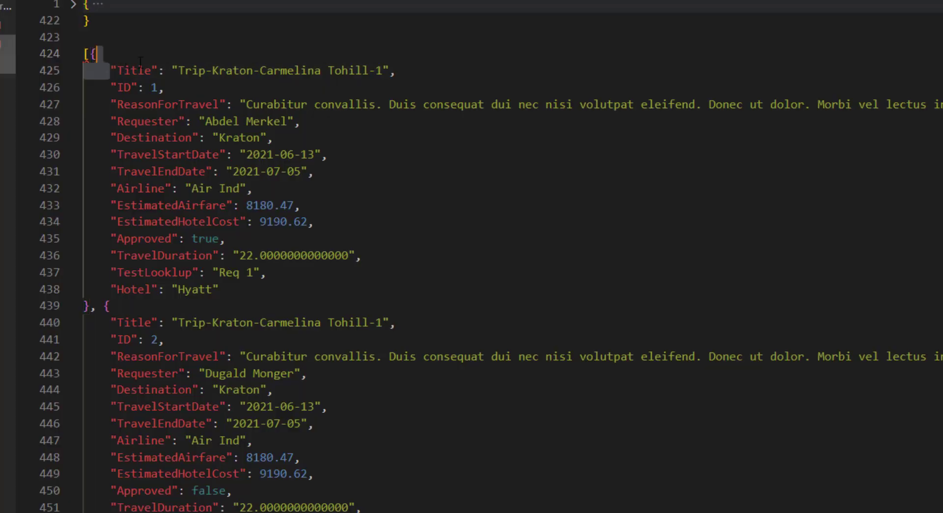
double_click(140, 70)
double_click(123, 71)
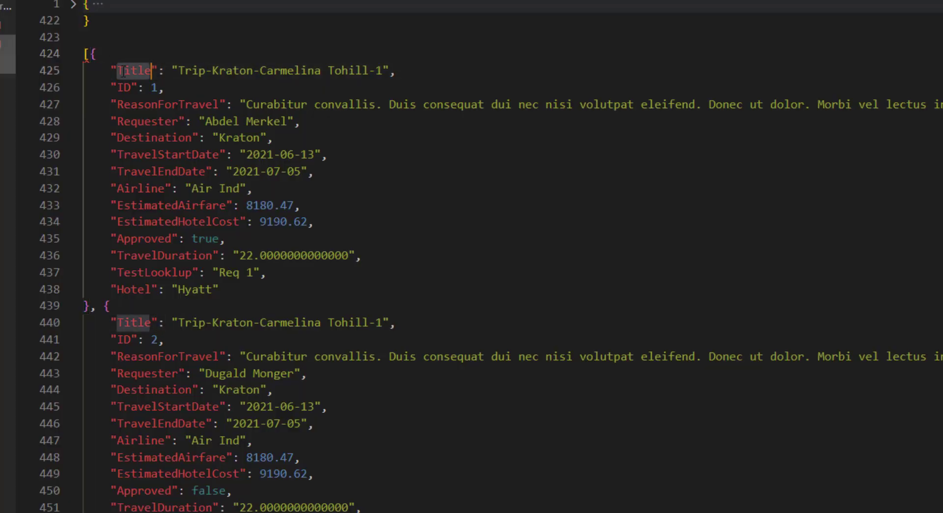
click(125, 70)
key(shift+Right)
key(shift+Right)
key(shift+Right)
key(shift+Right)
key(shift+Right)
key(shift+Right)
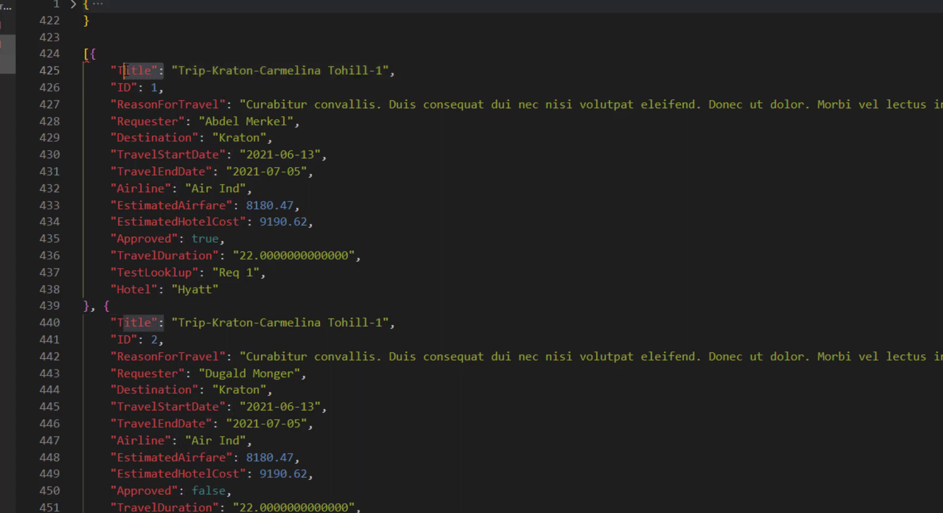
Highlight the quoted Title key and its colon in the first record of SiteJson.jsonc
key(Right)
key(shift+Left)
key(shift+Left)
key(shift+Left)
key(shift+Left)
key(shift+Left)
key(shift+Left)
key(shift+Left)
key(shift+Left)
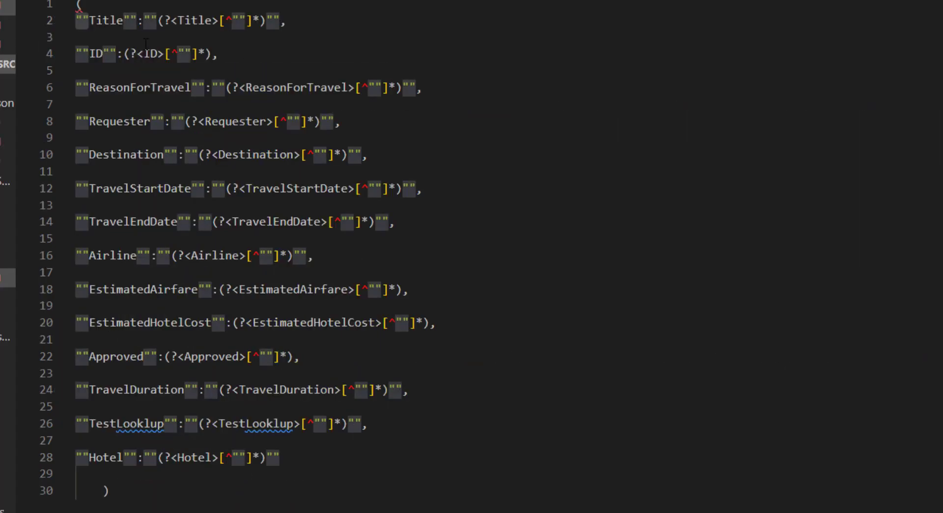
Compare the doubled-quoted Title key on line 2 of GetItemCount.json with the Title key in SiteJson.jsonc
click(88, 27)
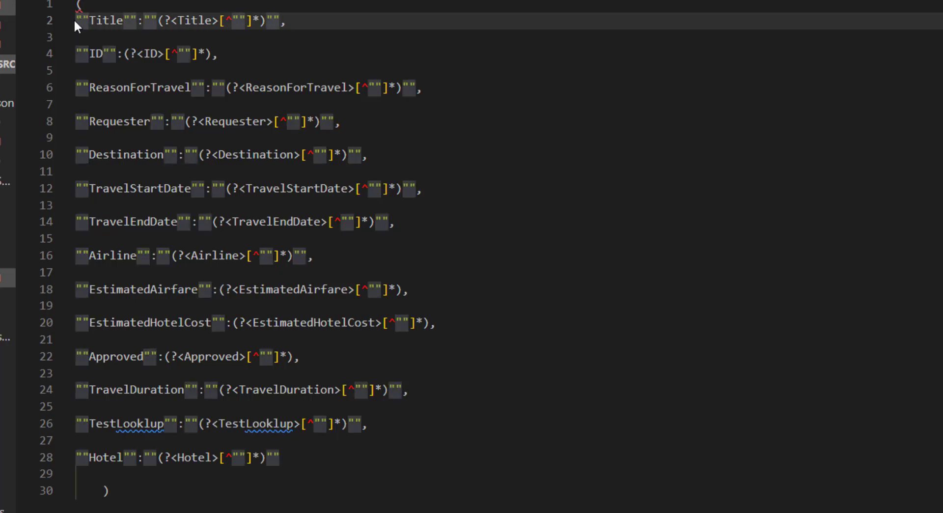
click(76, 21)
drag(78, 20, 130, 21)
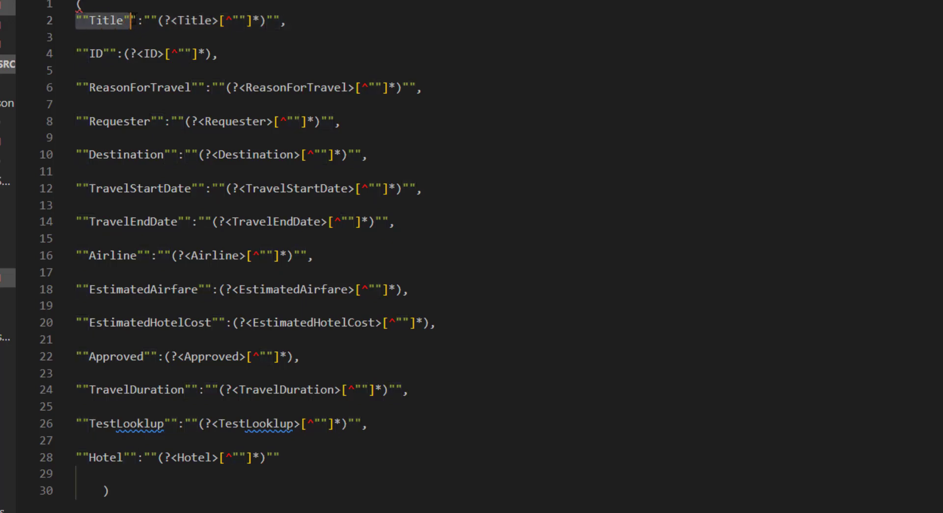
key(ctrl+Tab)
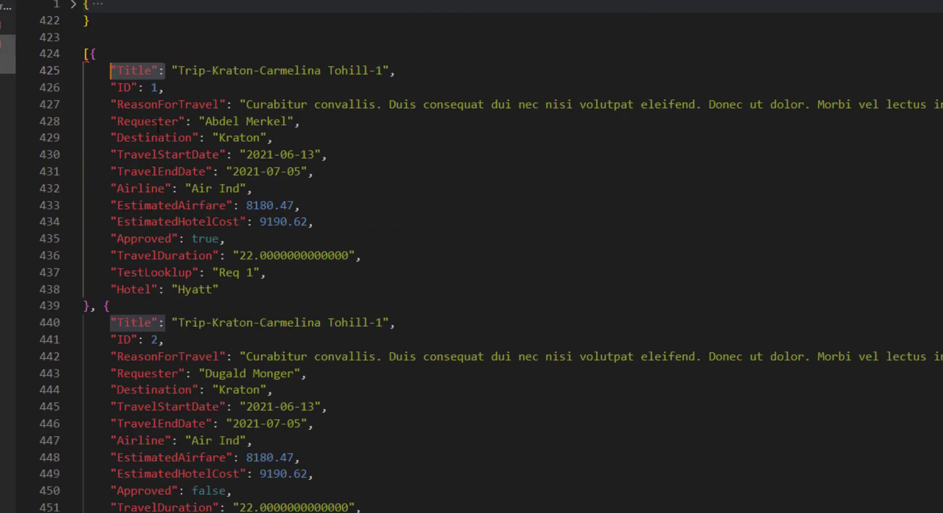
key(ctrl+Tab)
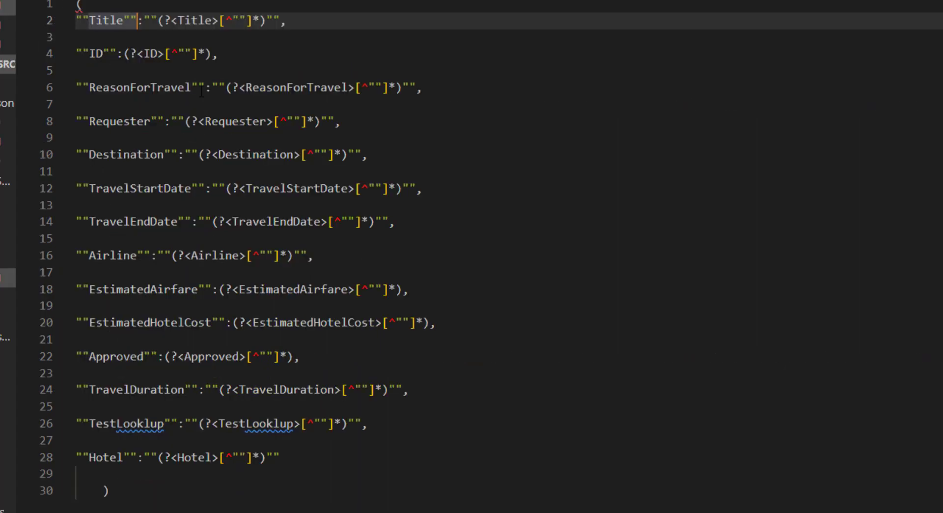
Compare the value part of the Title pattern line with the first record's Title value in SiteJson.jsonc
drag(144, 20, 280, 20)
key(ctrl+Tab)
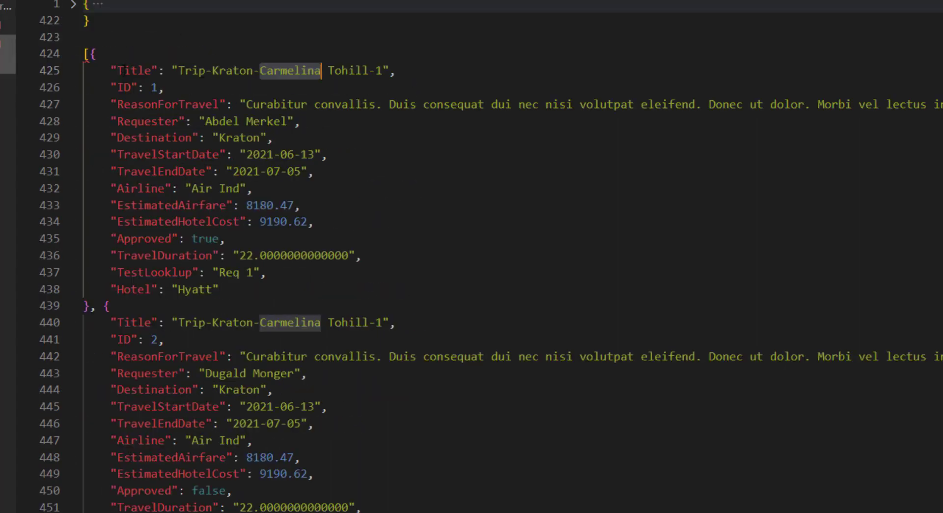
double_click(232, 70)
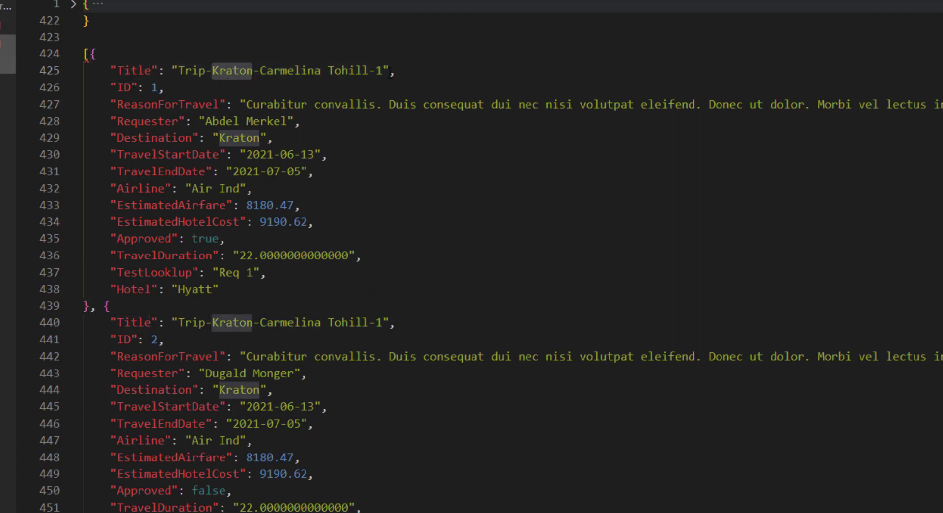
Return to GetItemCount.json and examine the opening quotes and the named capture (?<Title>) on the Title pattern line
key(ctrl+Tab)
drag(157, 21, 213, 20)
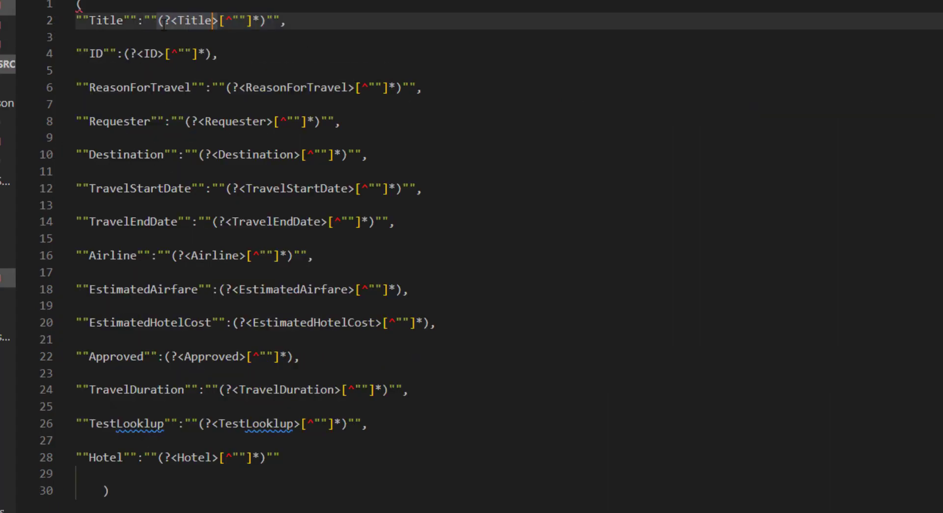
double_click(148, 21)
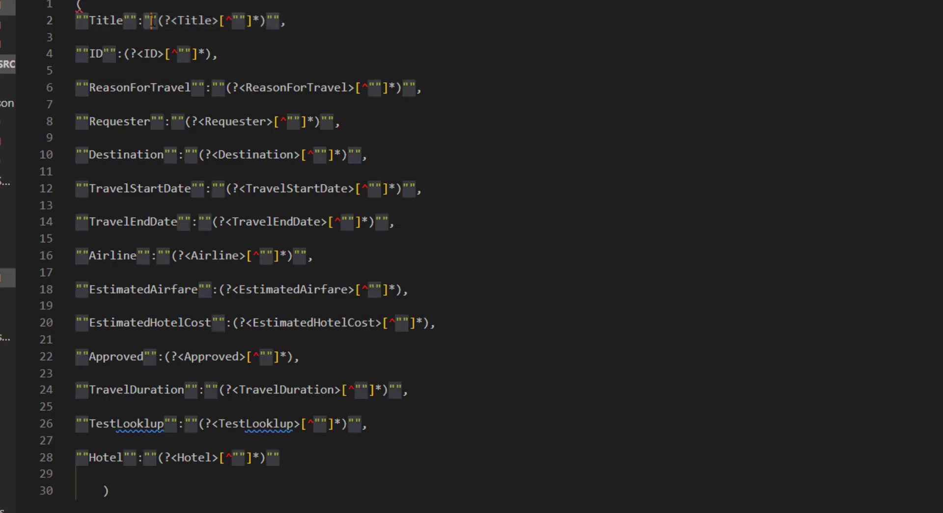
key(Right)
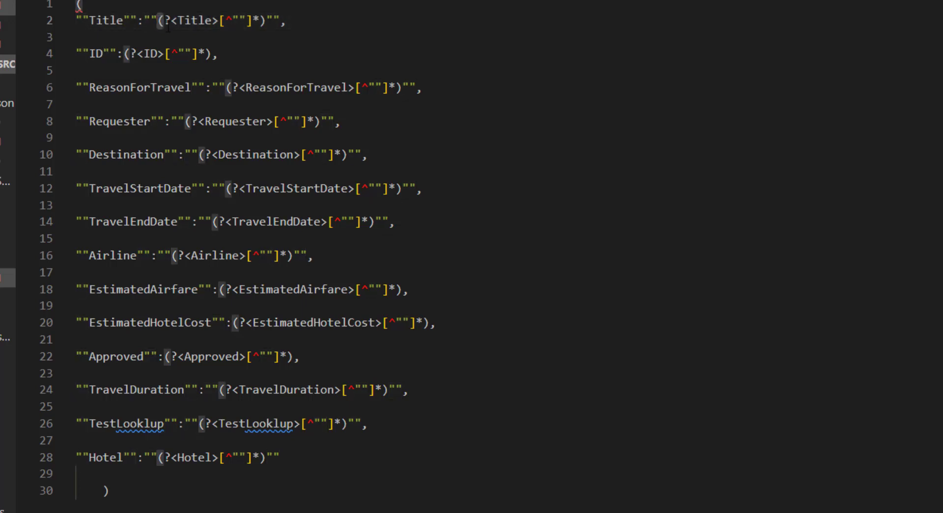
double_click(178, 21)
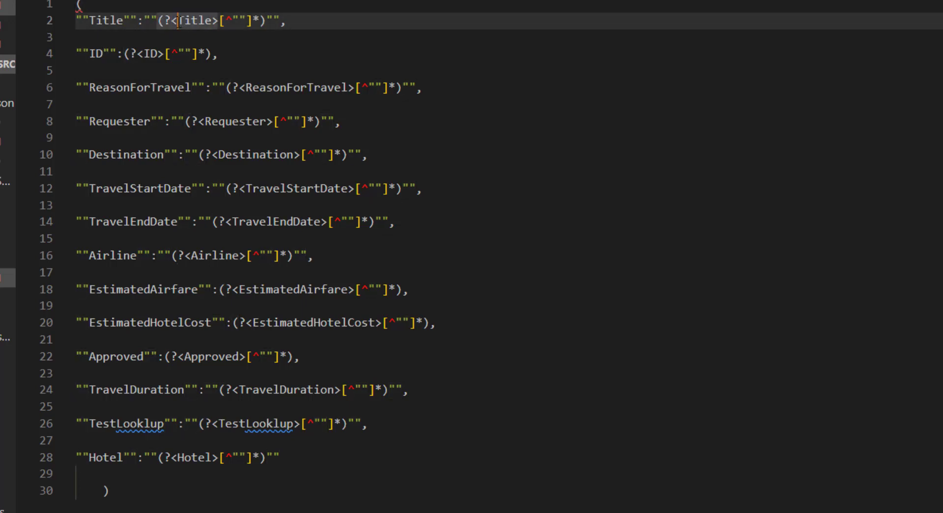
double_click(202, 21)
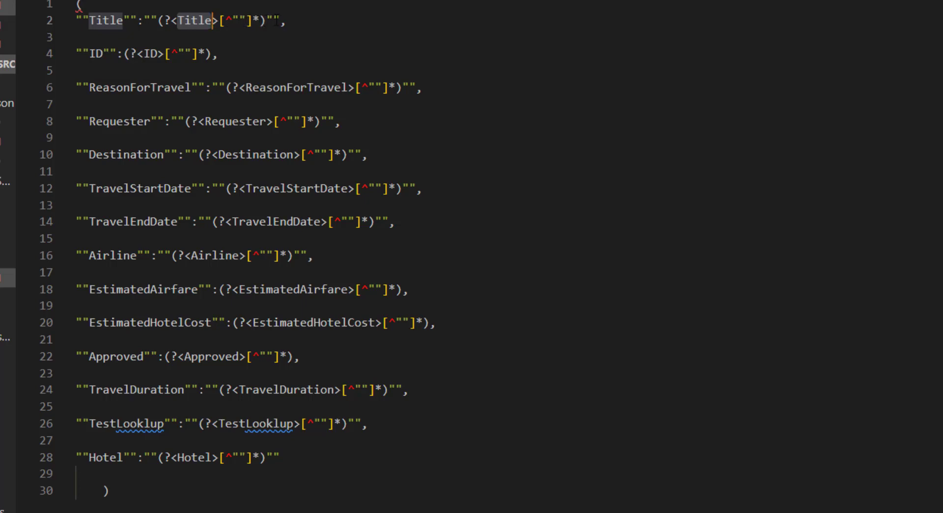
drag(294, 19, 65, 15)
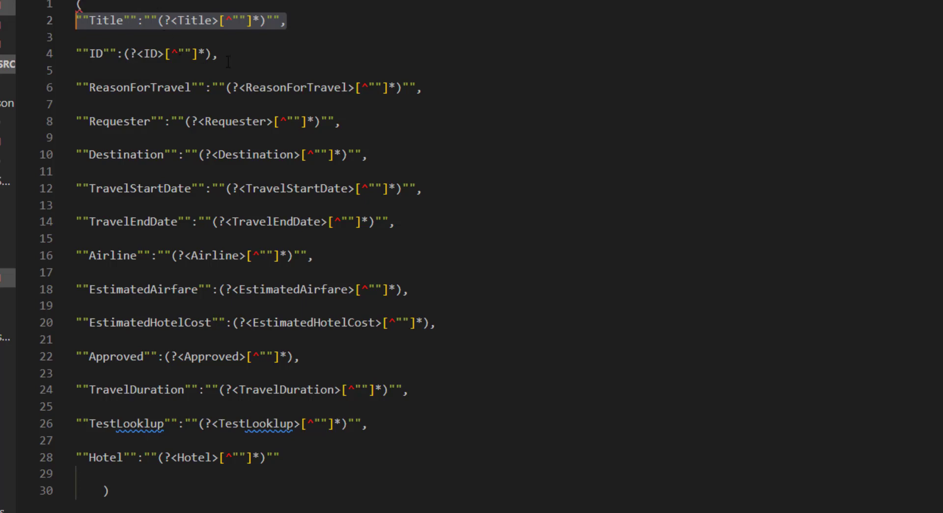
Compare the quoted ID key with the quoted Title key in the pattern of GetItemCount.json
double_click(101, 54)
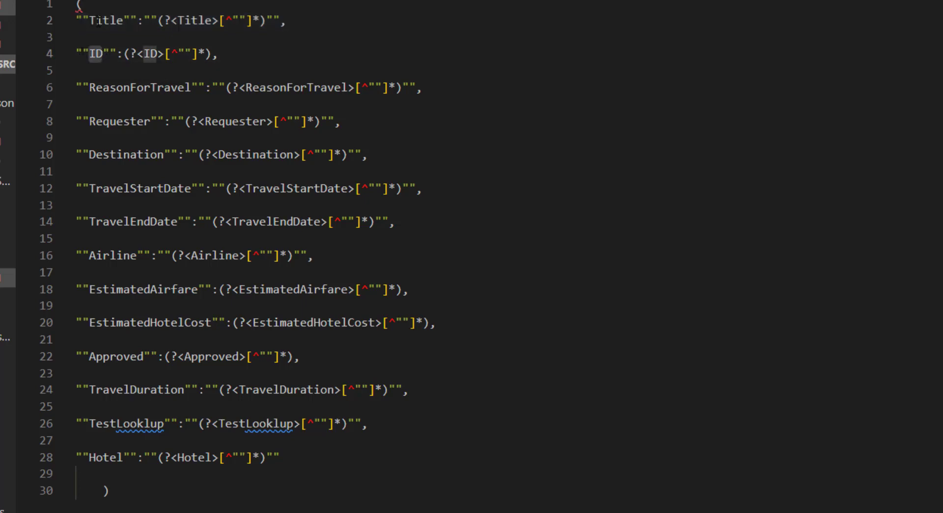
click(78, 53)
double_click(106, 53)
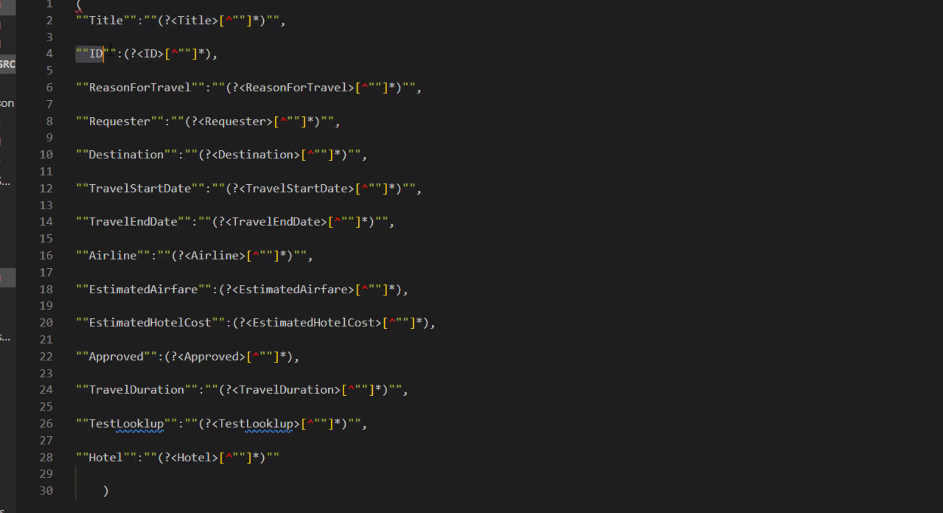
double_click(113, 20)
click(94, 49)
key(ctrl+shift+Right)
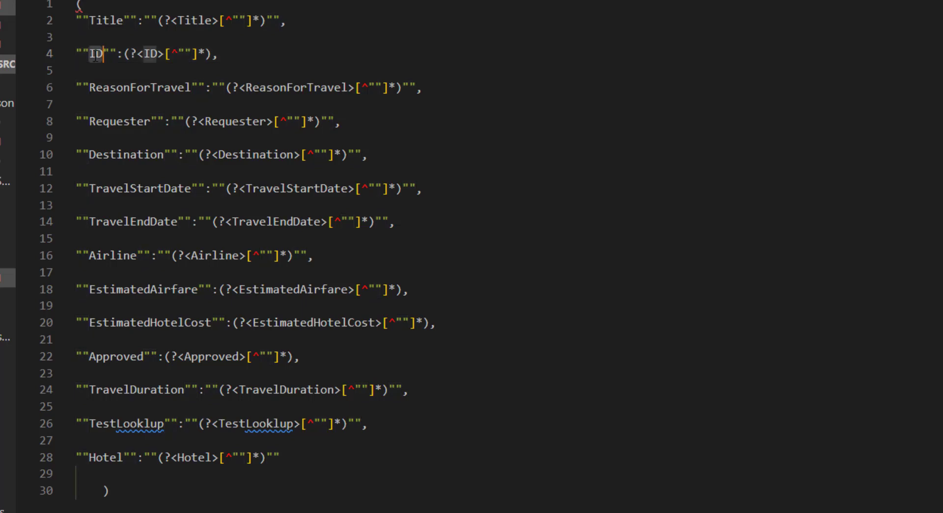
Examine the doubled quotes around the Title capture and compare that pattern line with the ID line
drag(144, 20, 157, 20)
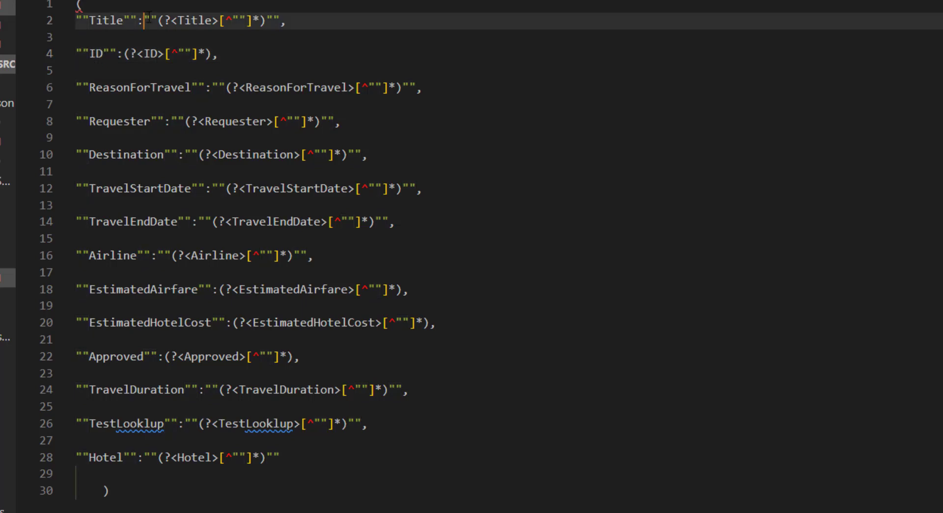
click(269, 21)
drag(279, 21, 268, 20)
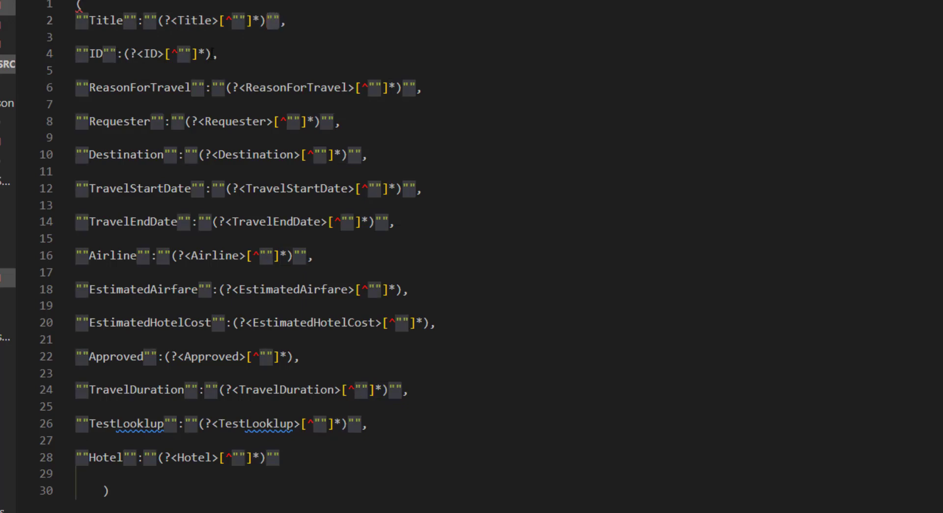
click(286, 21)
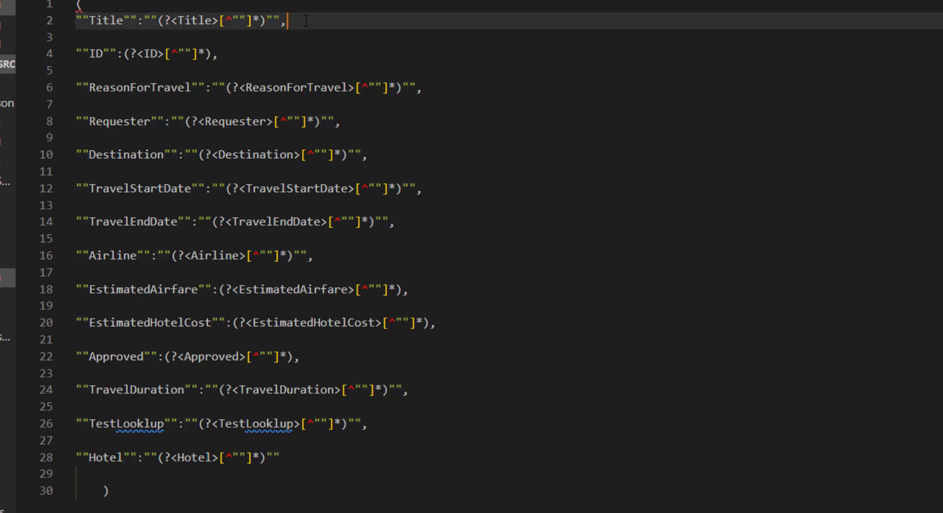
drag(287, 20, 81, 20)
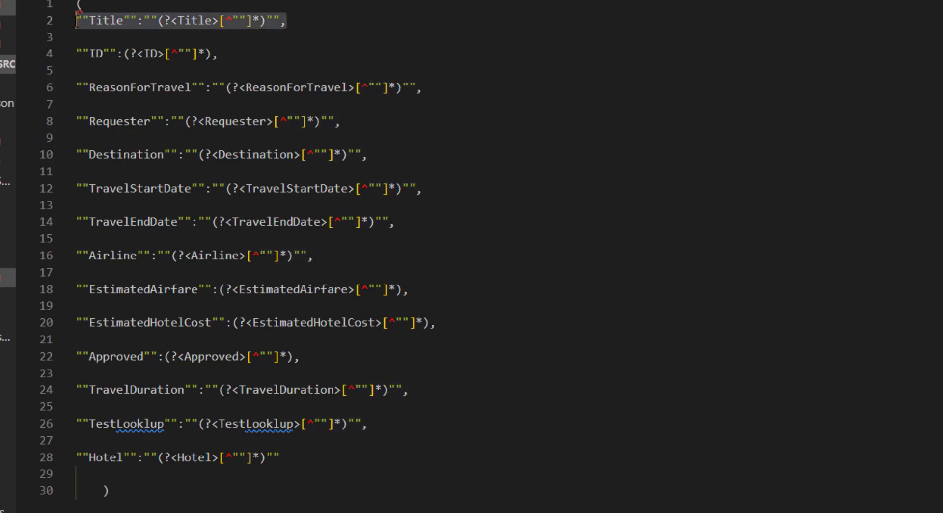
click(261, 21)
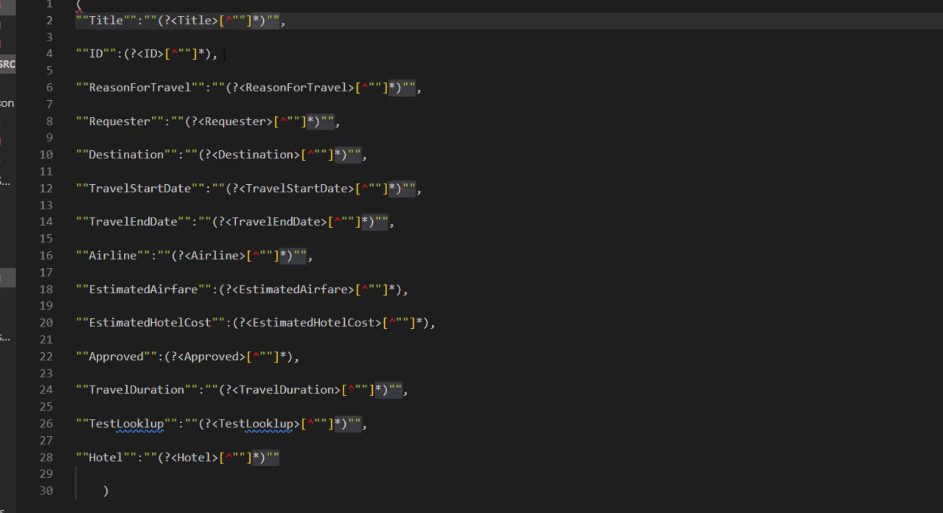
drag(218, 53, 75, 53)
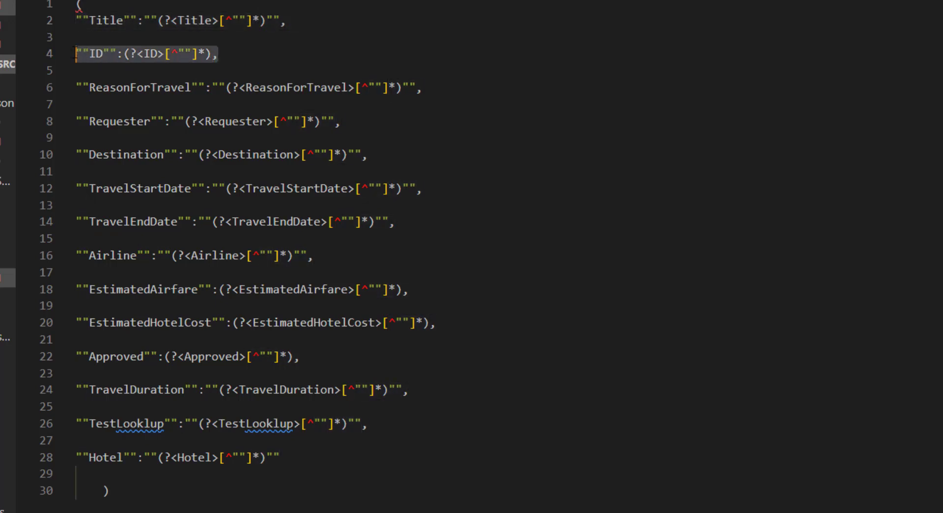
click(169, 54)
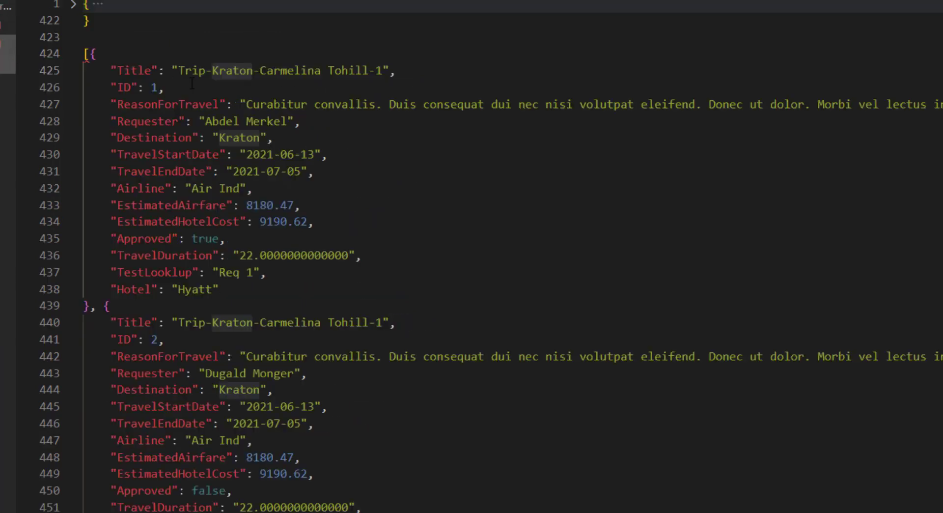
Compare the first record's ID value in SiteJson.jsonc with the (?<ID>) capture on the ID line of GetItemCount.json
click(152, 87)
double_click(152, 87)
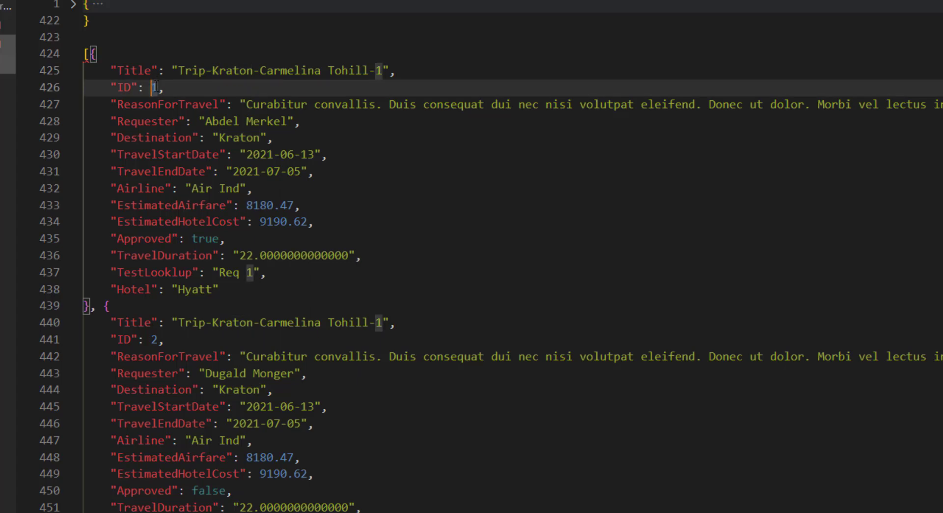
click(175, 70)
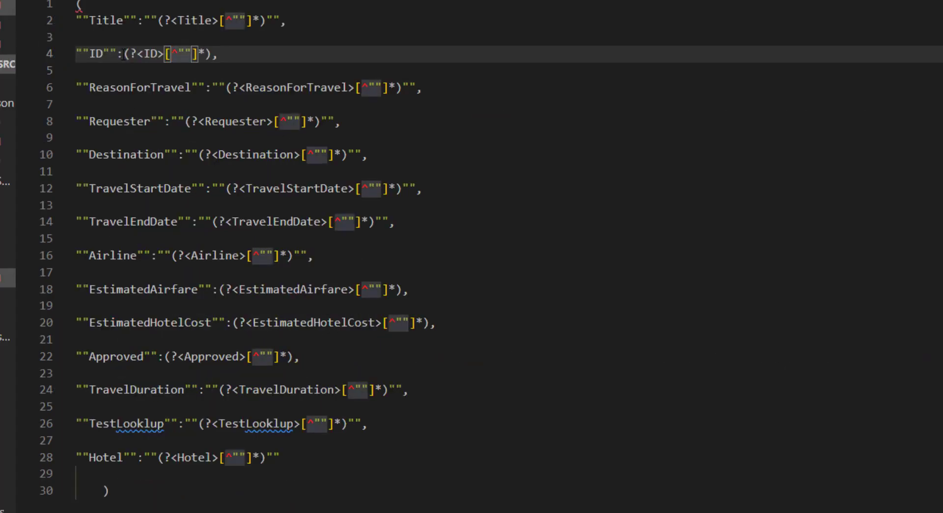
drag(163, 54, 124, 54)
double_click(214, 54)
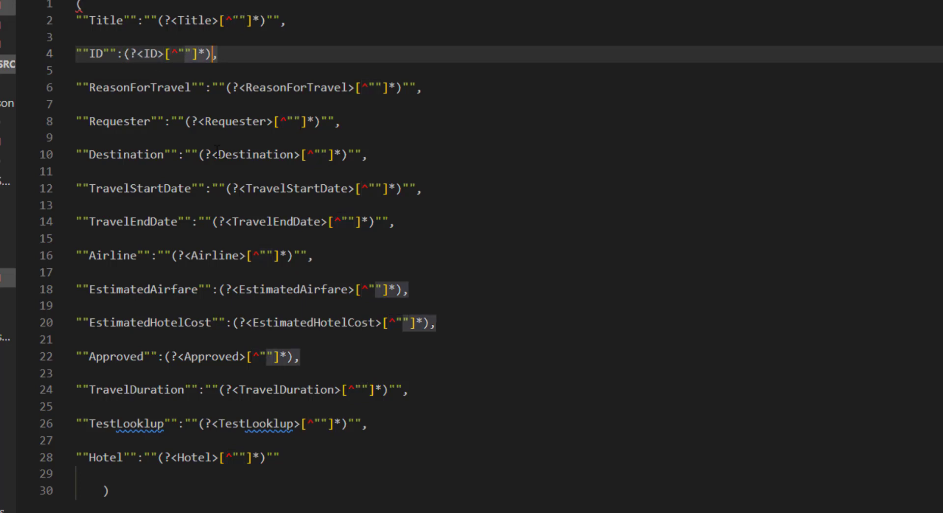
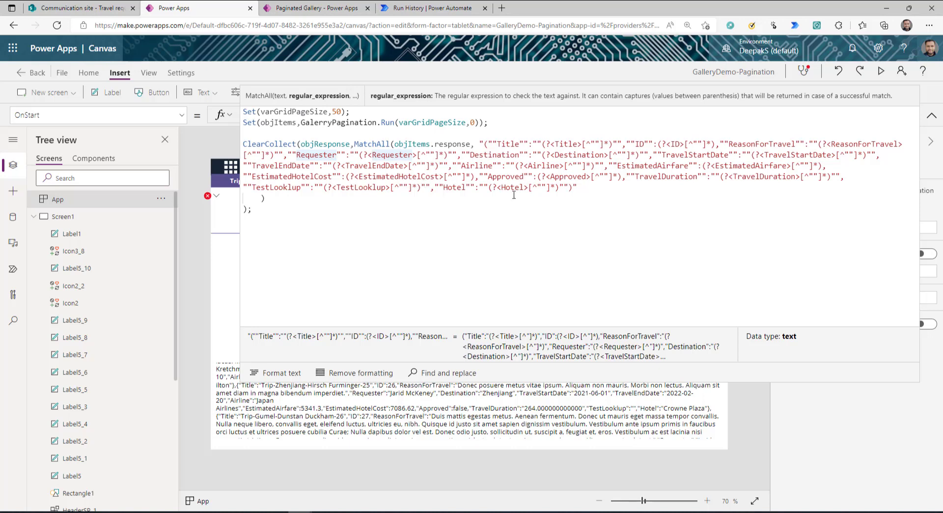
Switch to Power Apps and examine the full regular expression passed to MatchAll in the OnStart formula
drag(474, 144, 578, 189)
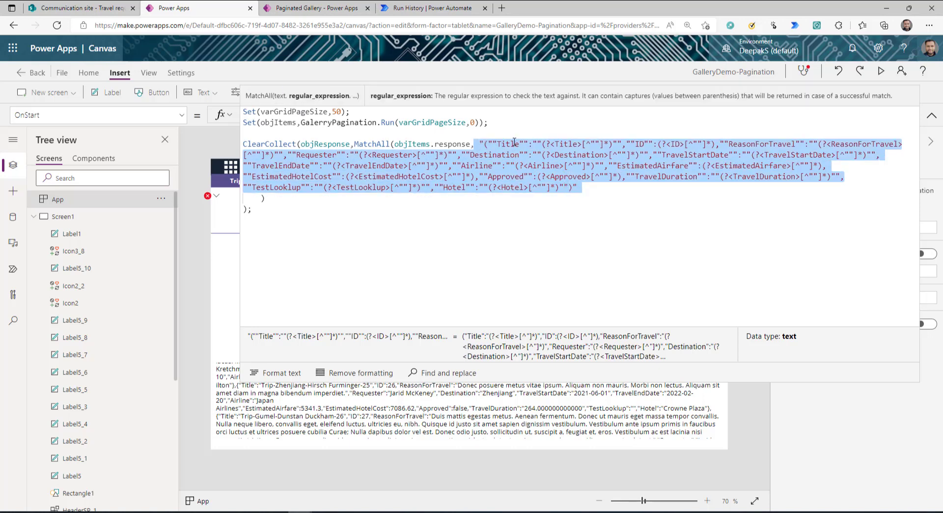
click(537, 166)
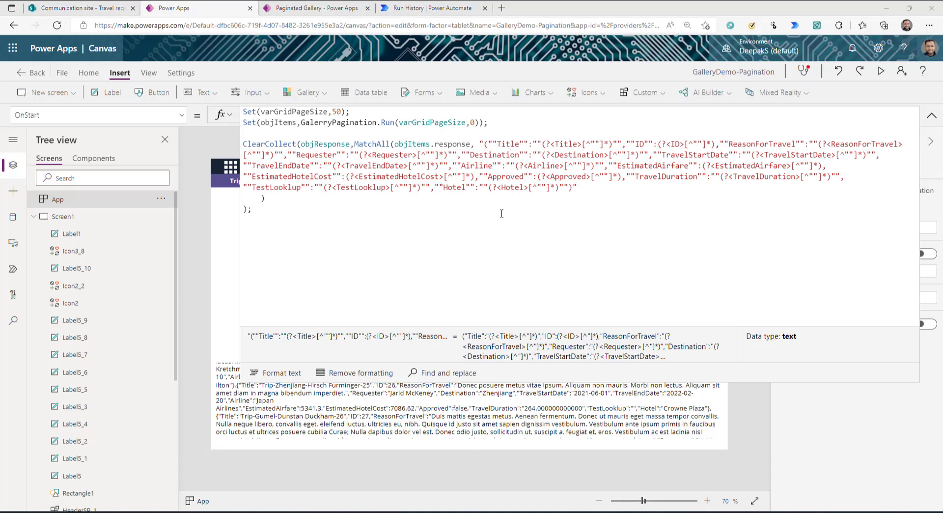
Set the Items property of Gallery2 to objResponse
key(alt+Tab)
key(alt+Tab)
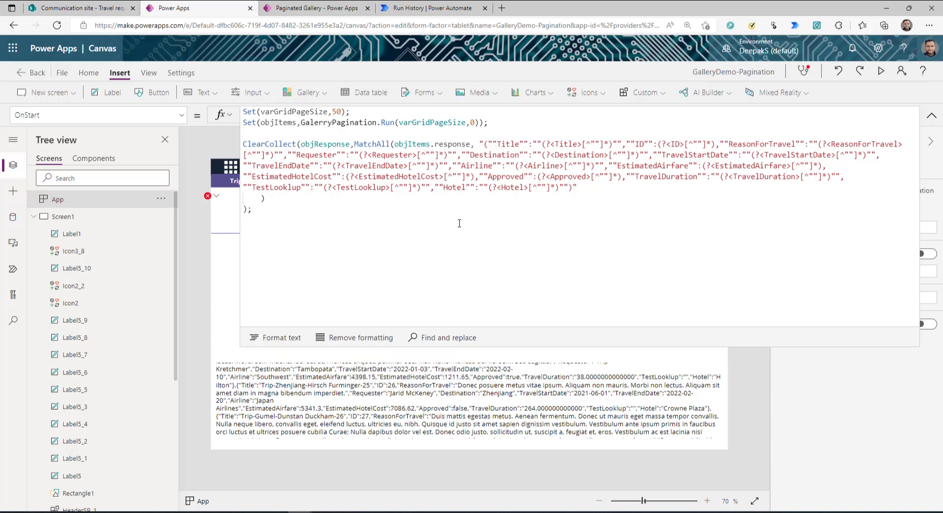
click(932, 115)
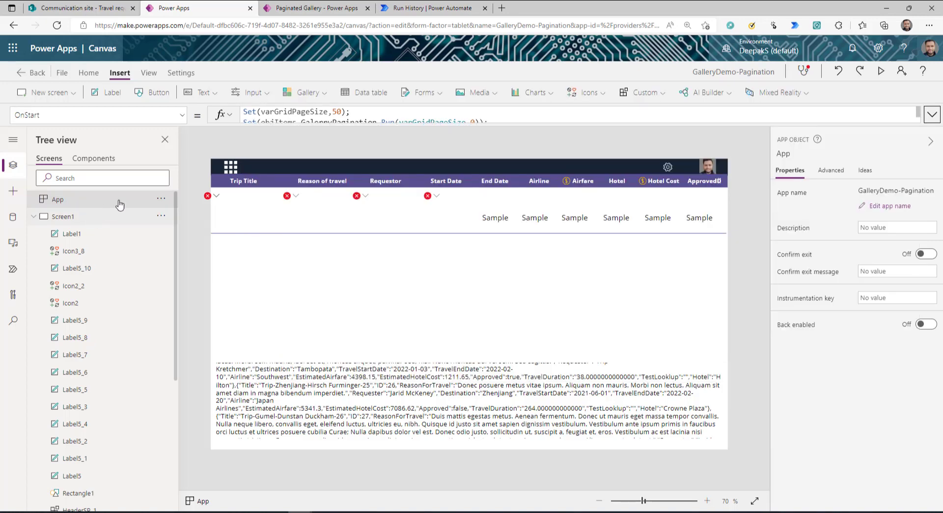
click(396, 313)
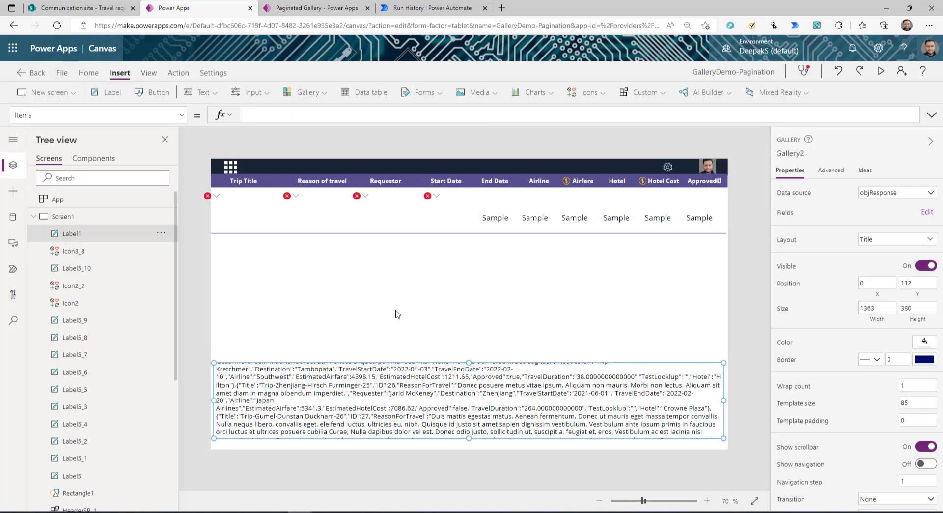
click(533, 295)
click(487, 297)
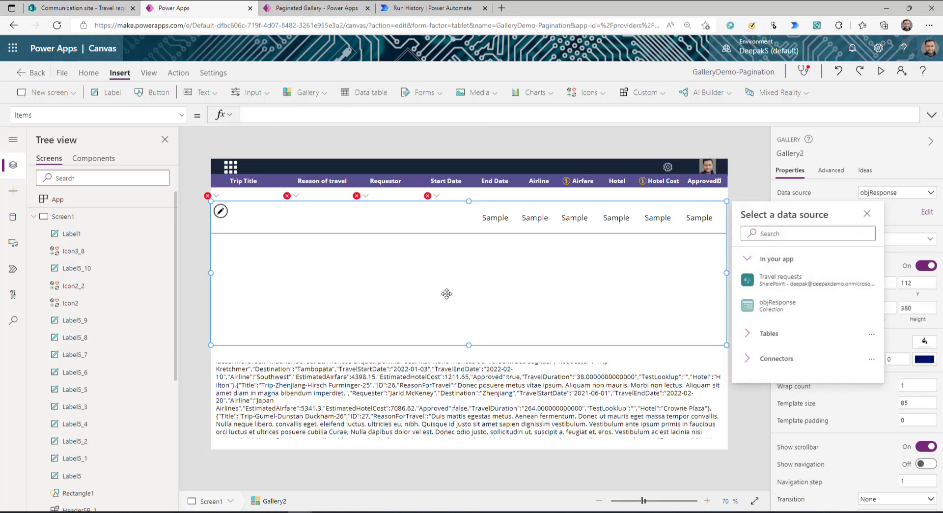
click(284, 113)
text(obj)
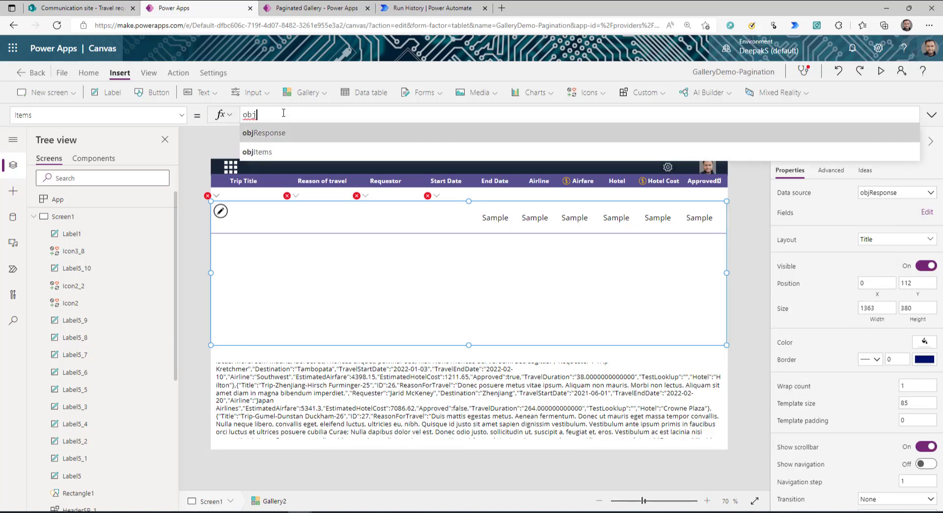
key(Tab)
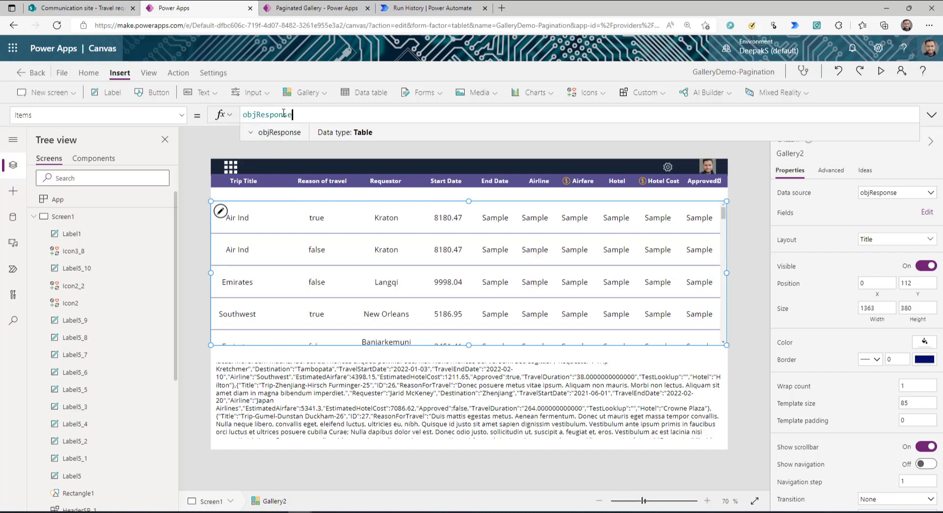
click(338, 292)
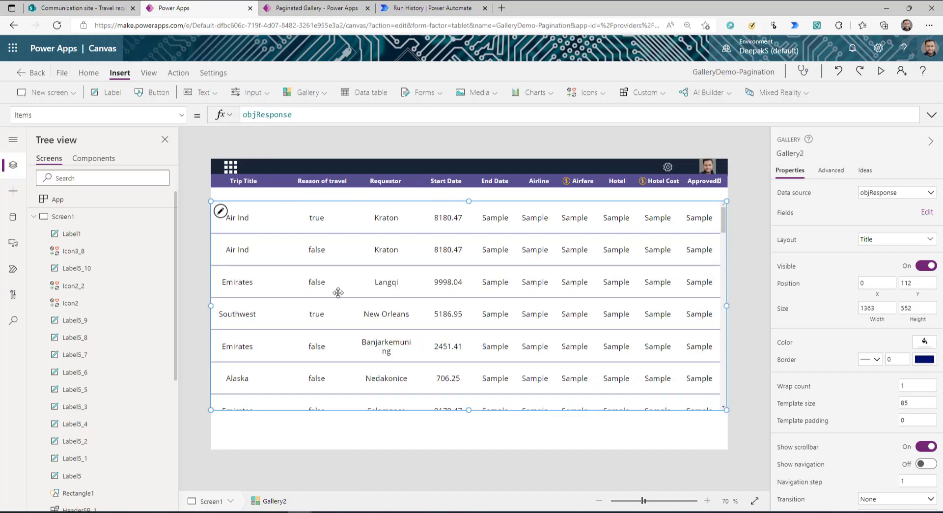
Bind the gallery label under the Trip Title header to ThisItem.Title
click(240, 227)
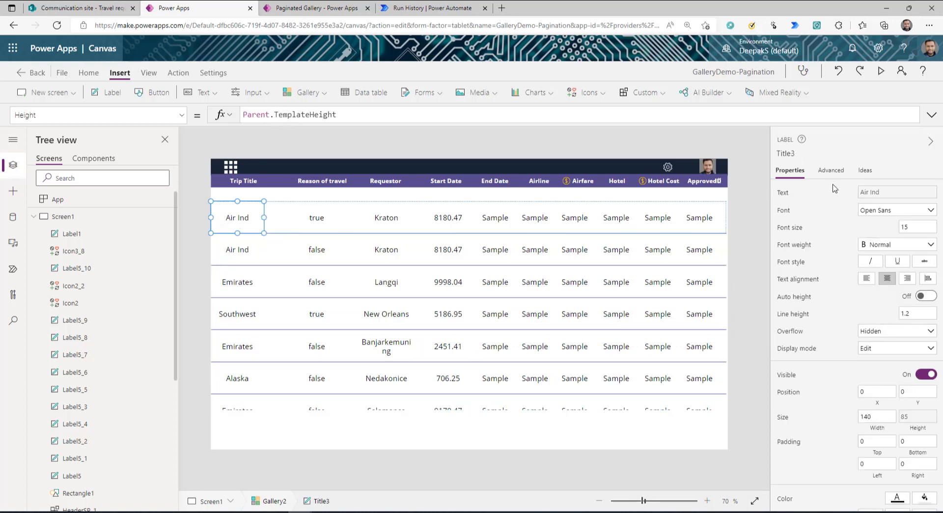
click(897, 193)
click(299, 114)
double_click(299, 114)
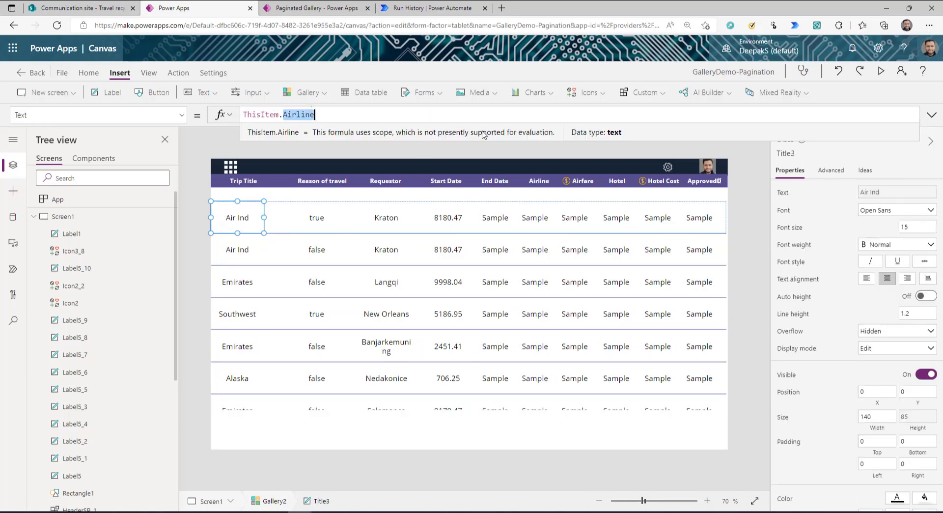
text(Title)
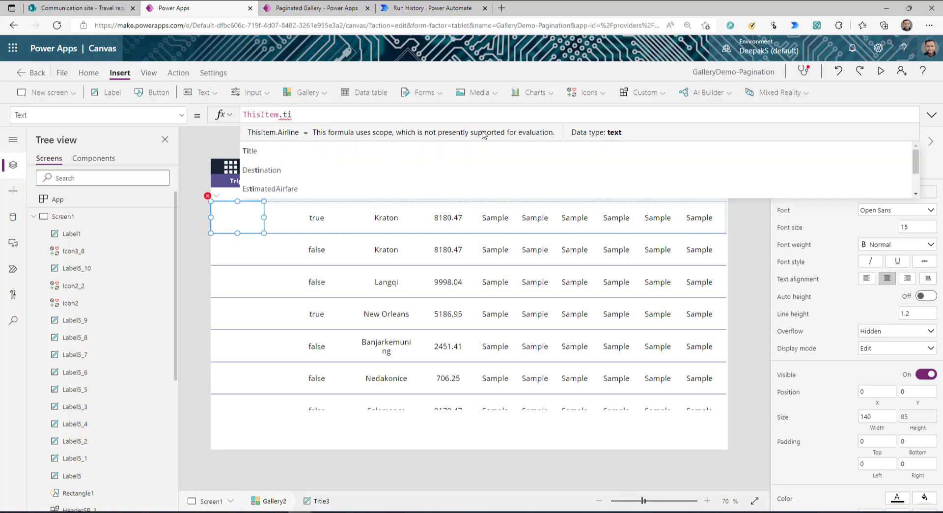
Bind the gallery label under the Reason of travel header to ThisItem.ReasonForTravel
click(317, 216)
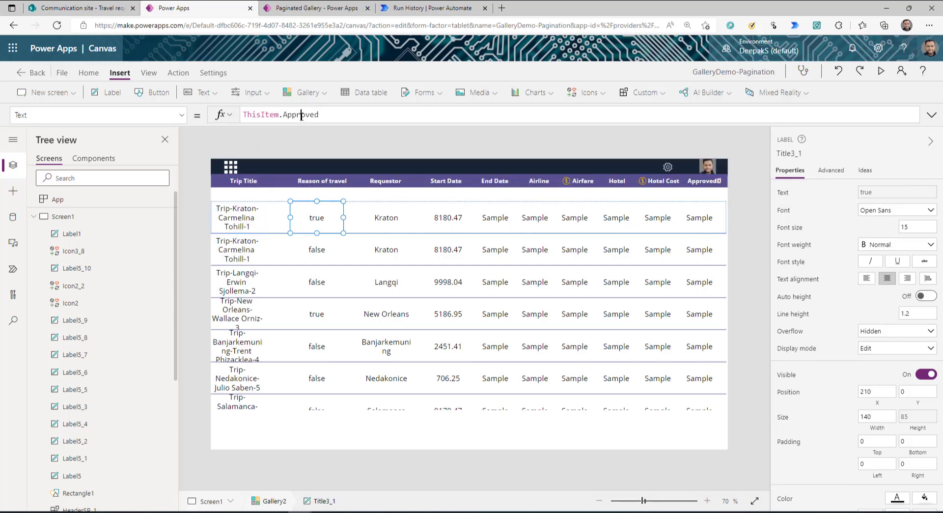
double_click(300, 114)
text(Rea)
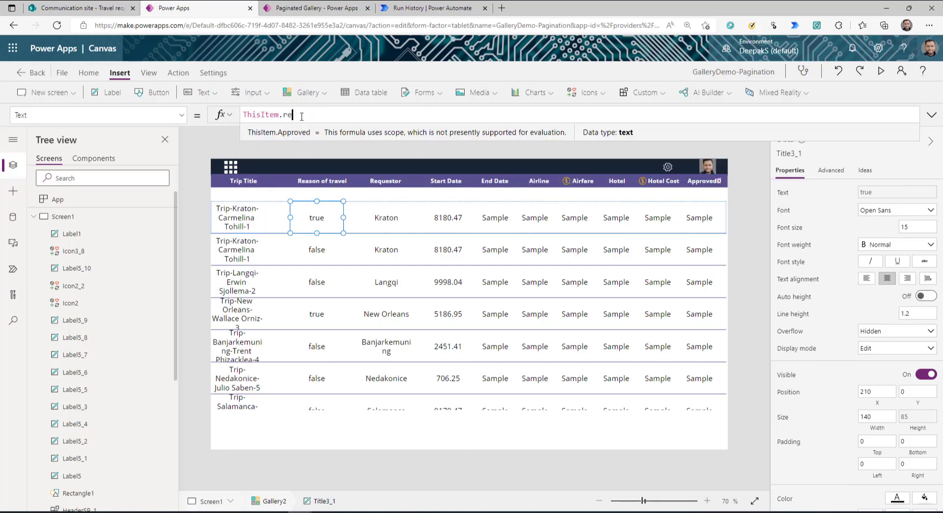
key(Tab)
Bind the gallery label under the Requestor header to ThisItem.Requester
click(387, 217)
double_click(301, 115)
text(Requester)
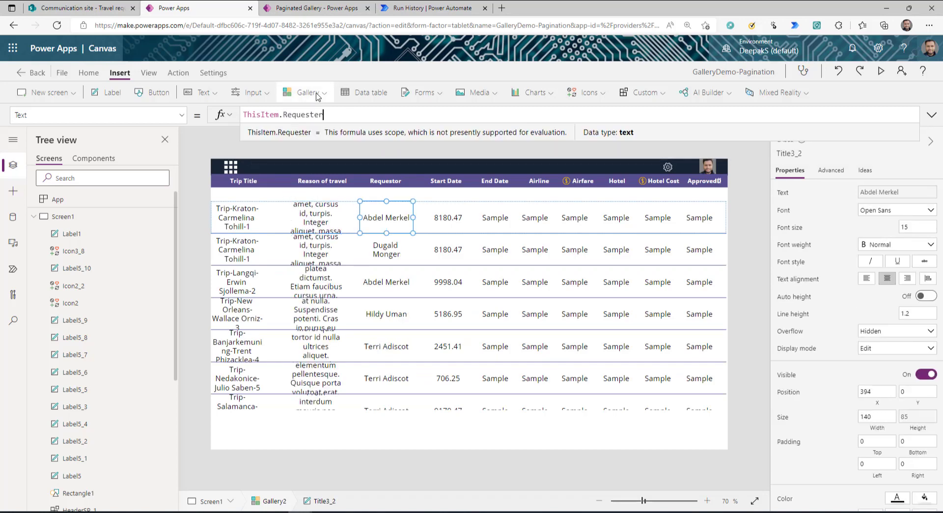
Examine the result table of objResponse in the gallery's Items formula to see its available fields
click(220, 210)
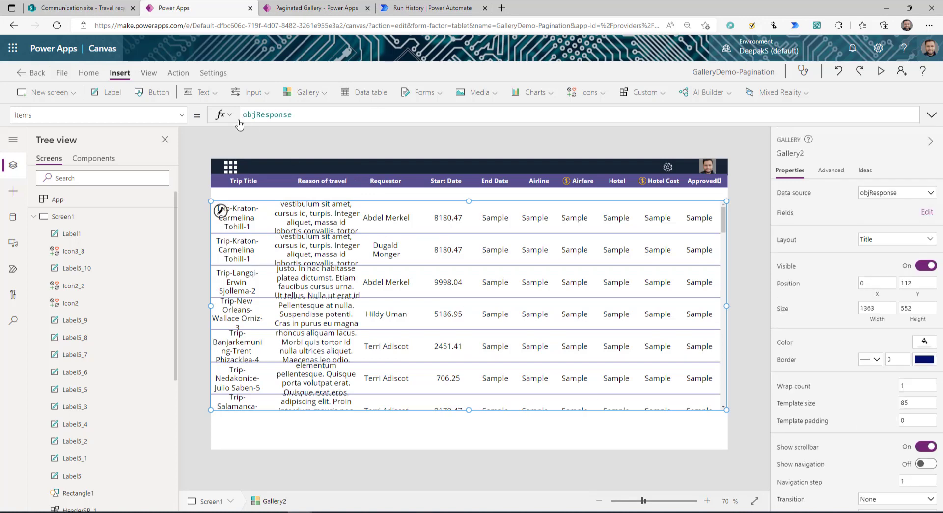
double_click(256, 114)
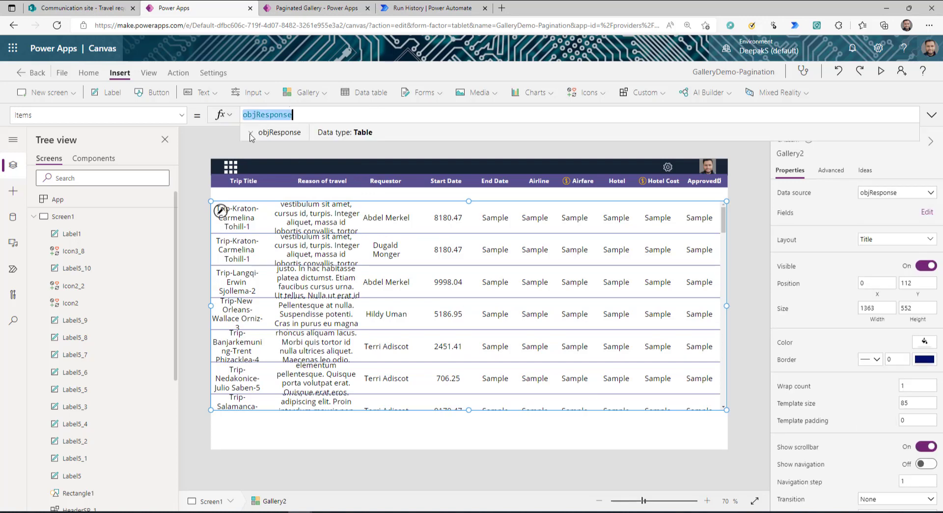
click(251, 133)
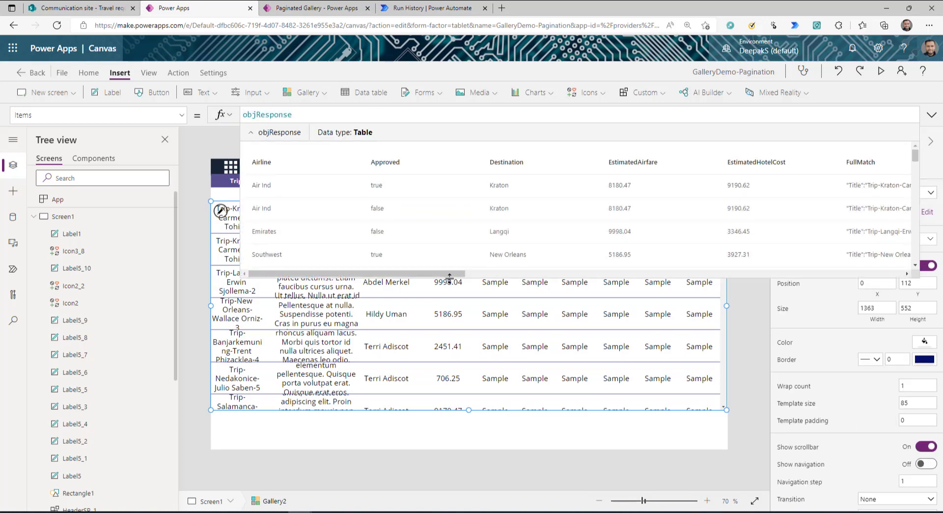
drag(449, 276, 865, 235)
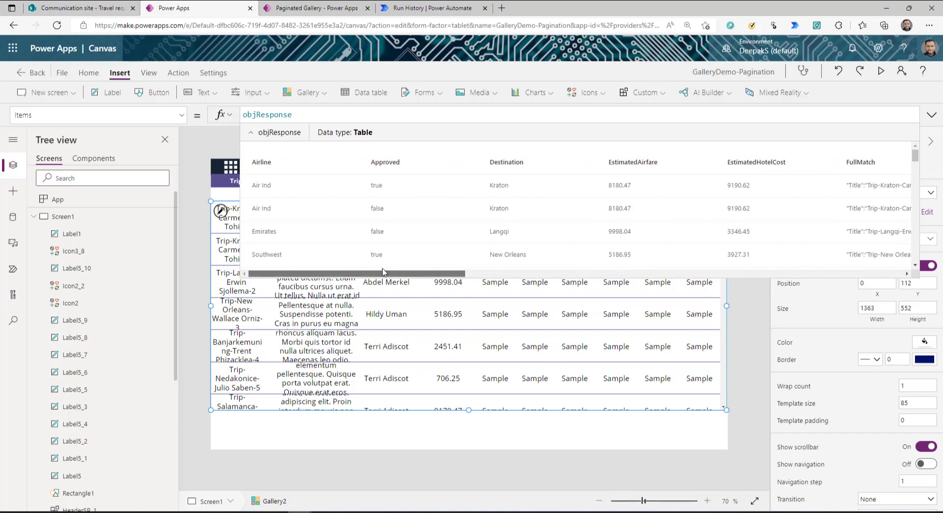
click(932, 115)
click(932, 114)
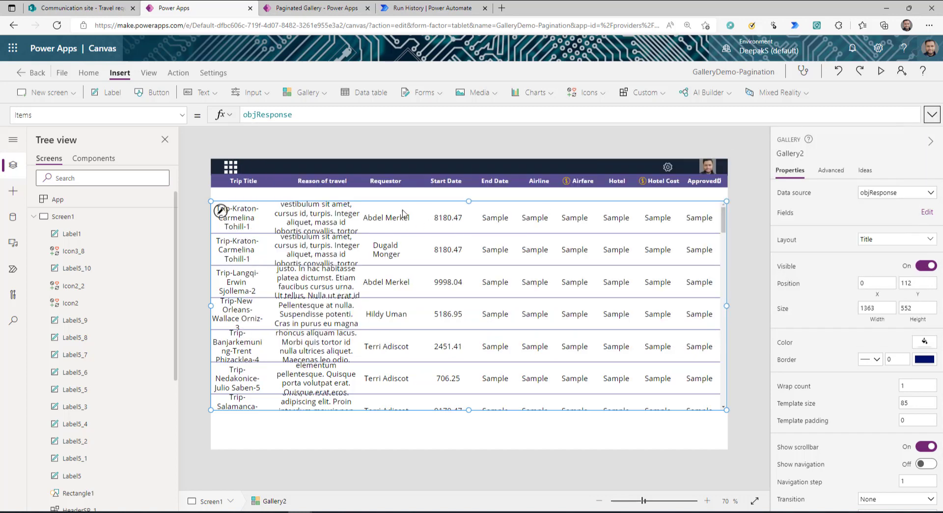
Bind the remaining gallery columns, Start Date through ID, to their matching fields and make the Reason of travel text start at each row's top
click(449, 218)
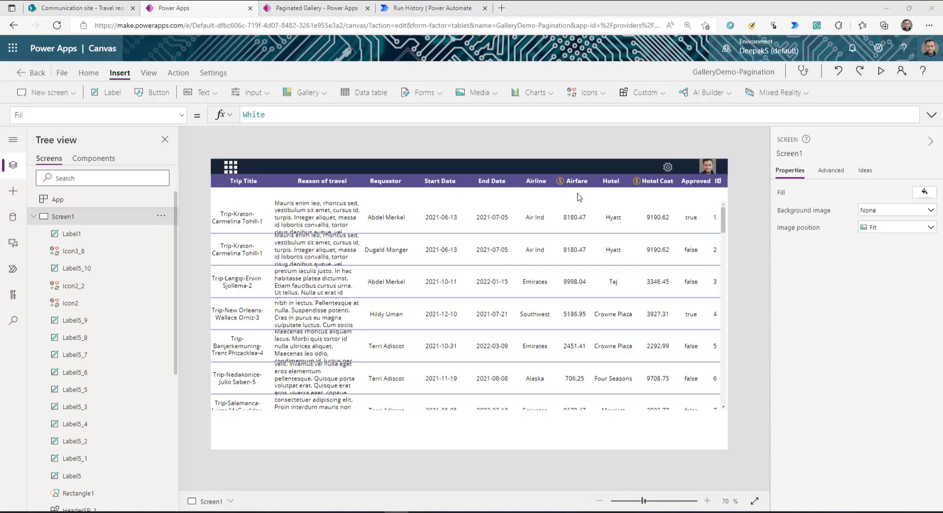
click(333, 230)
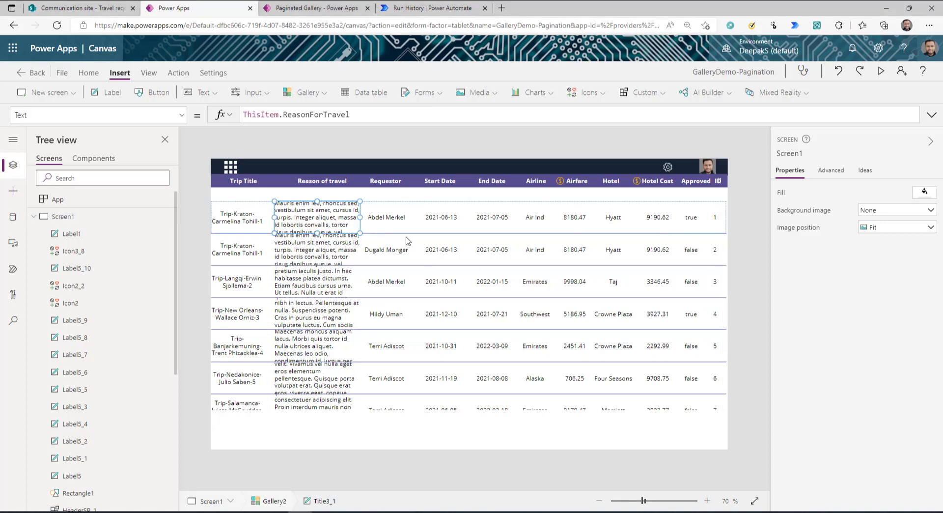
click(484, 301)
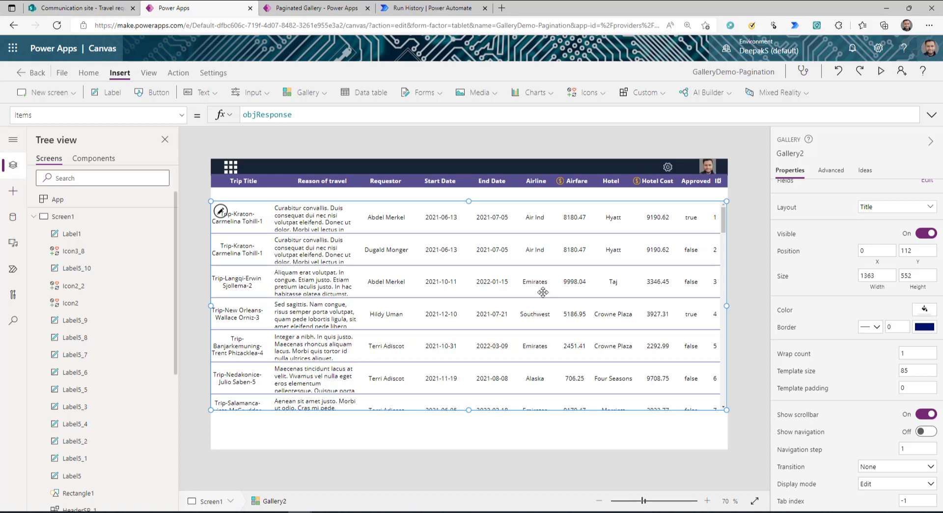
Paste the copied Prev and Next buttons onto Screen1 below the gallery
click(308, 438)
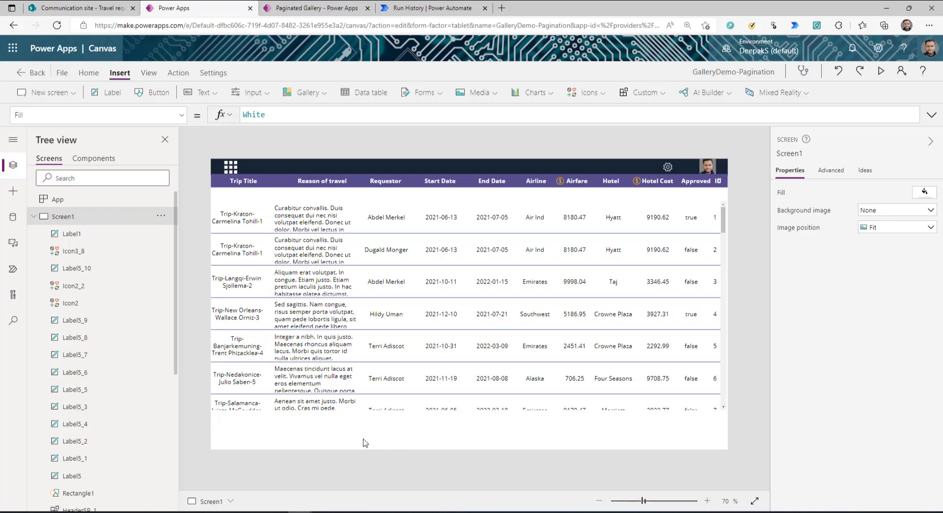
key(ctrl+v)
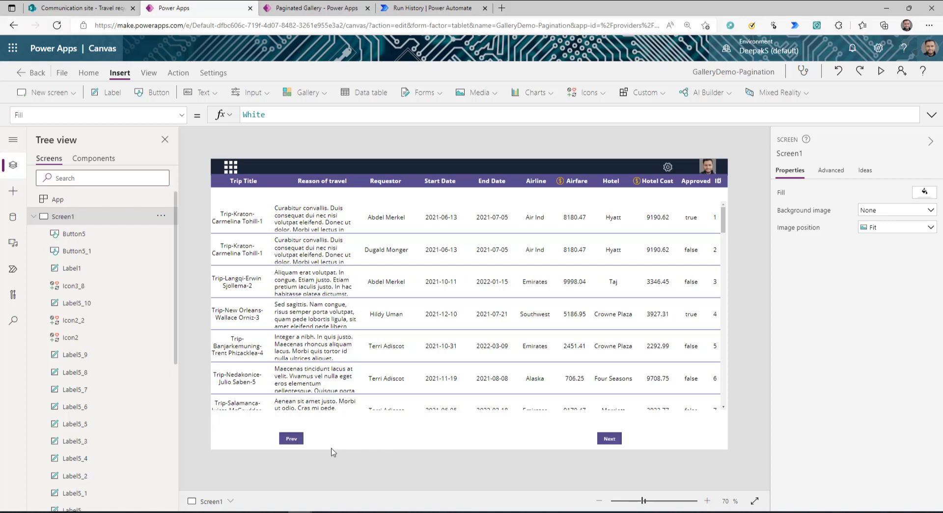
click(617, 442)
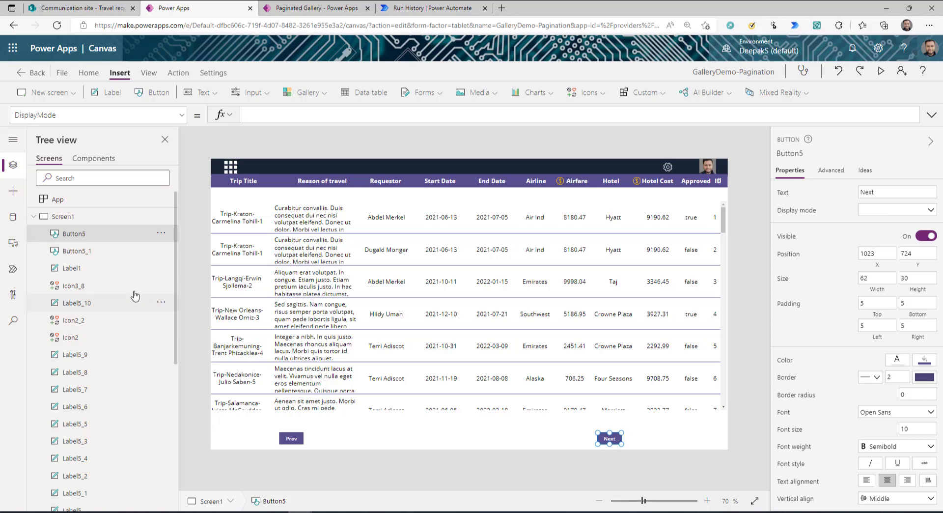
Copy the Set(objItems, ...) and ClearCollect(objResponse, ...) statements from the App object's OnStart formula
click(58, 199)
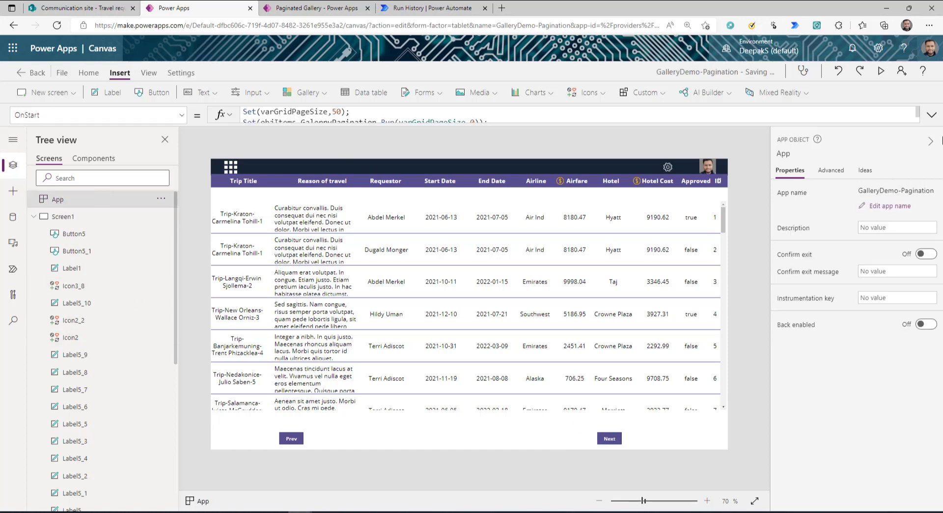
click(932, 115)
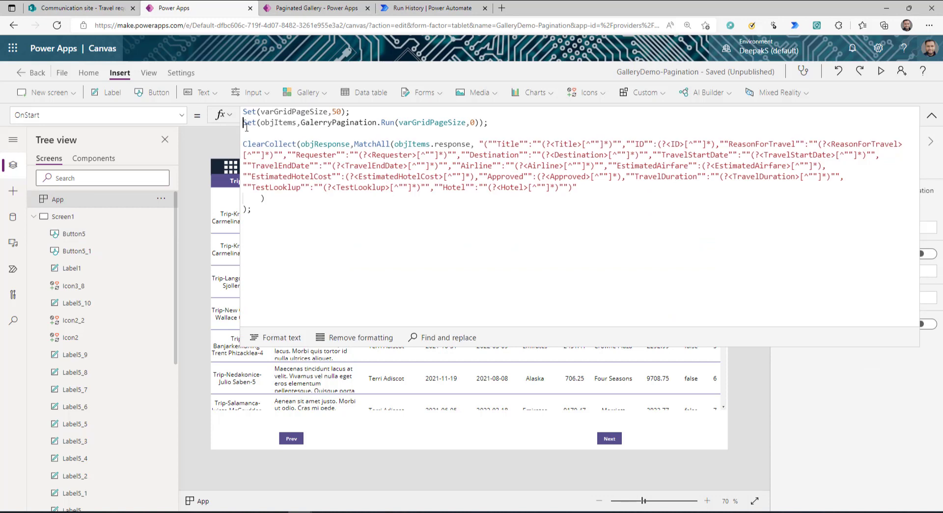
drag(244, 123, 266, 218)
key(ctrl+c)
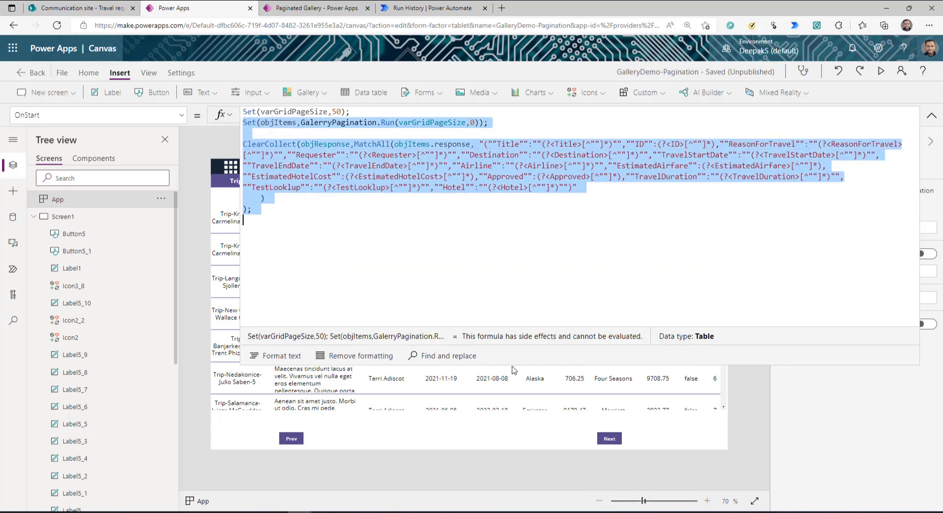
Paste the copied Set and ClearCollect statements into the OnSelect property of the Next button
click(610, 438)
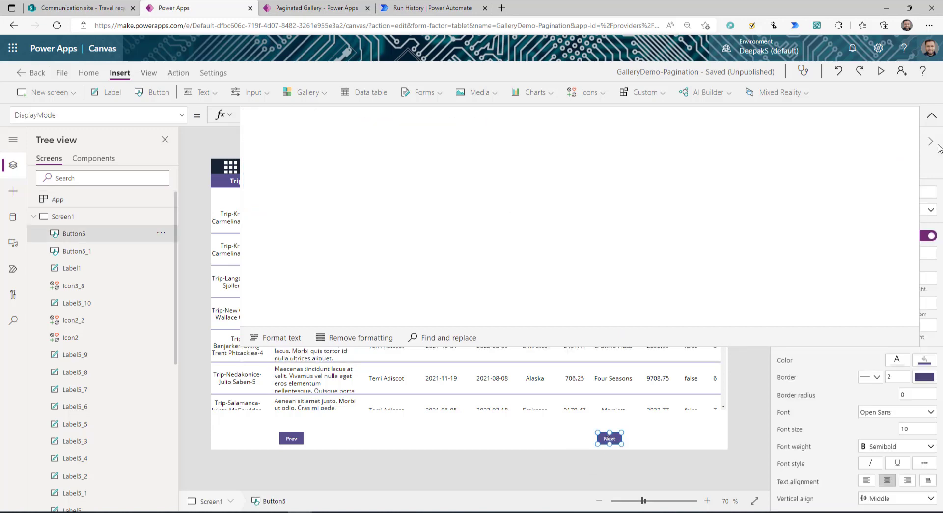
click(181, 118)
scroll(80, 288, down, 1)
scroll(80, 287, up, 1)
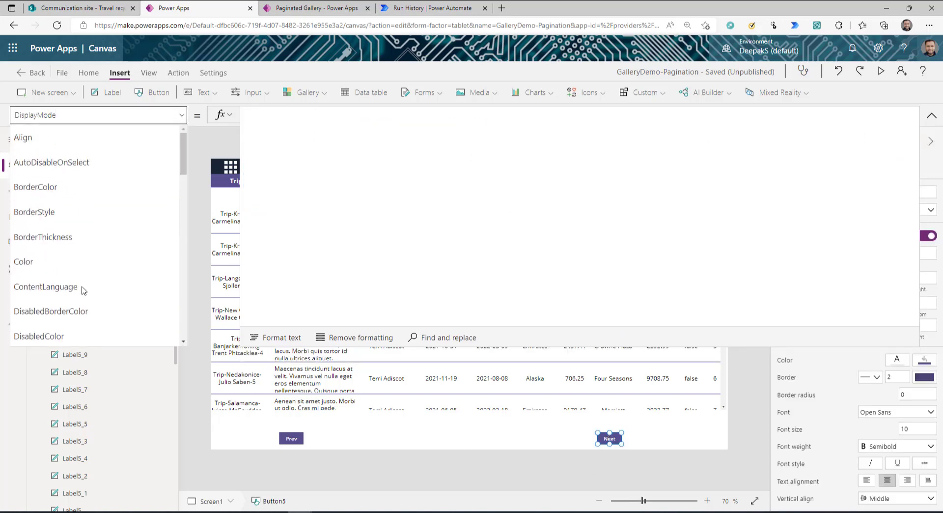
text(OnSelect)
key(Return)
click(278, 144)
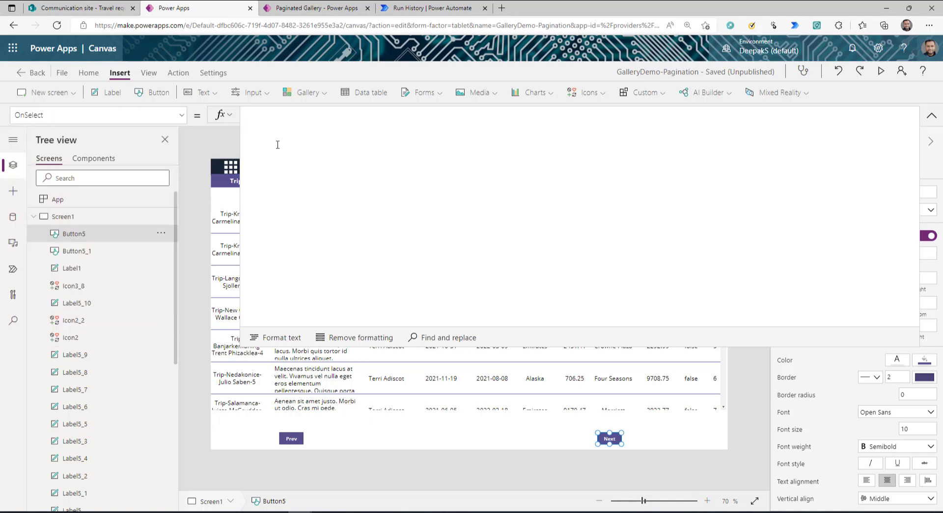
key(ctrl+v)
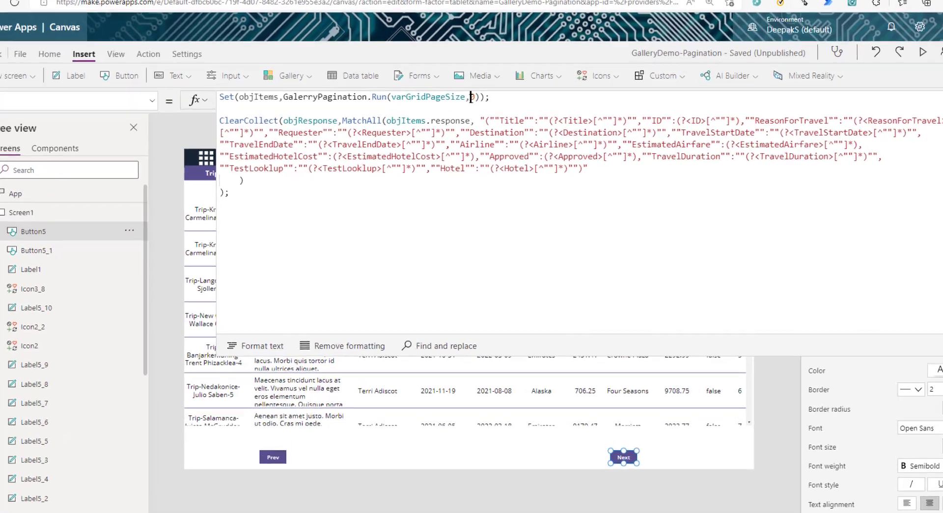
In the Next button's OnSelect formula, replace the Run call's start item argument 0 with the beginning of an If(IsEmpty( test
click(470, 111)
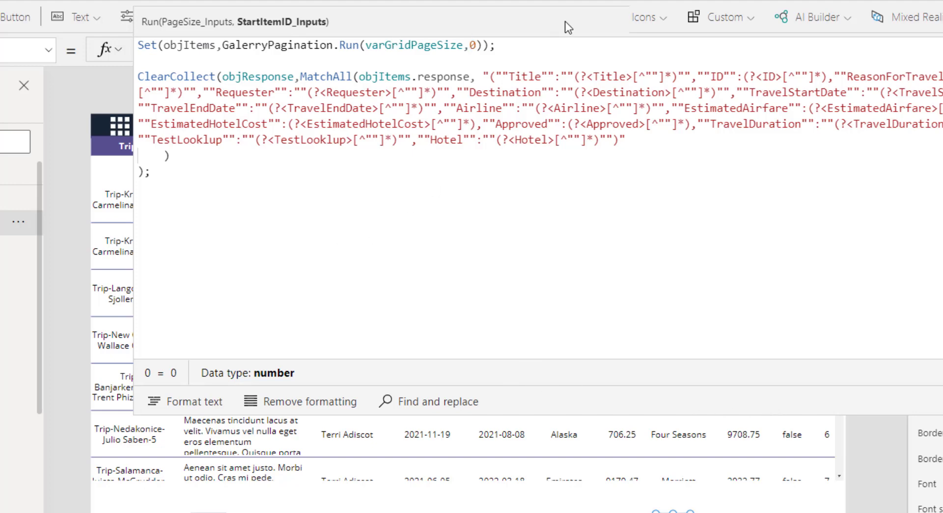
key(BackSpace)
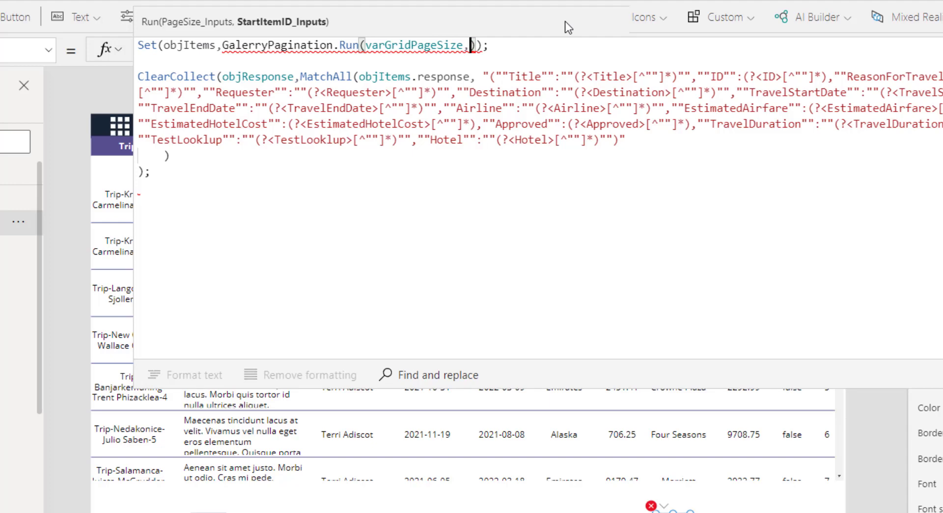
text(If(IsEmpty(()
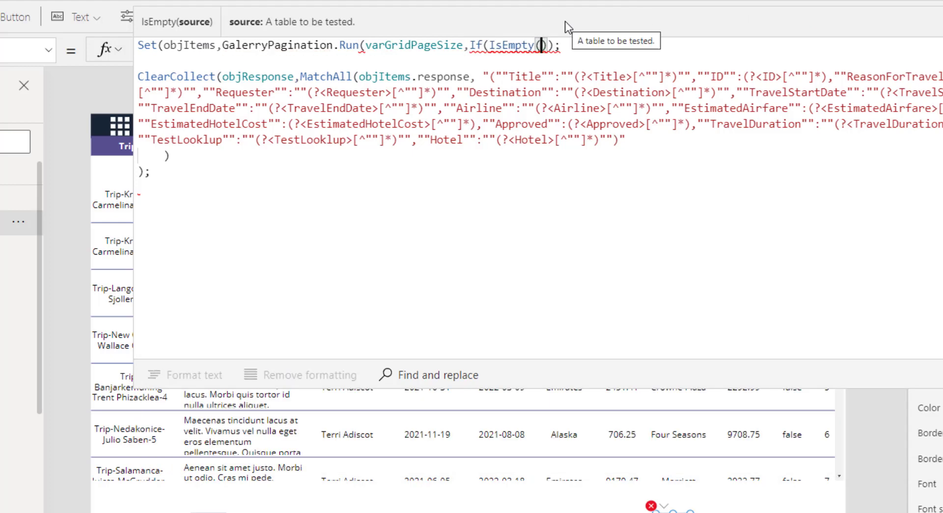
text(gal)
scroll(176, 361, down, 2)
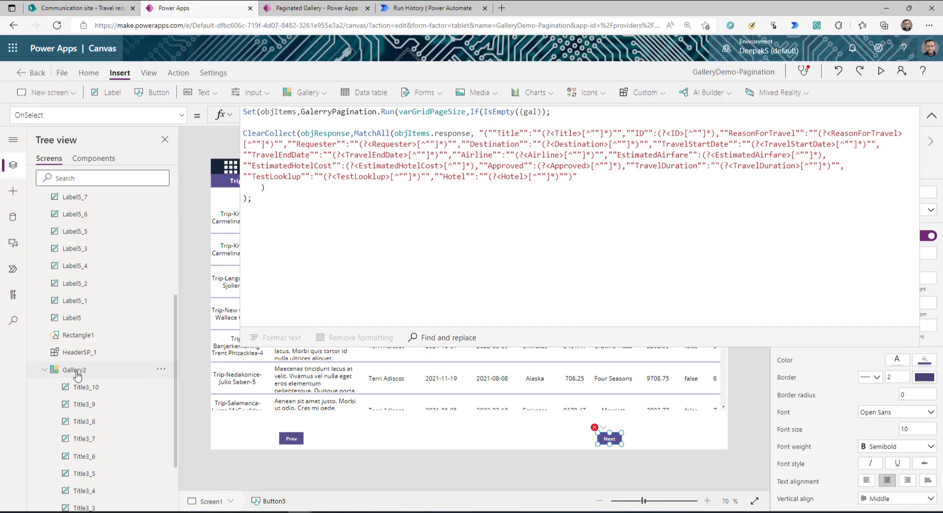
Make the If condition test IsEmpty(Gallery2.AllItems) and return 0 when it is true
click(535, 112)
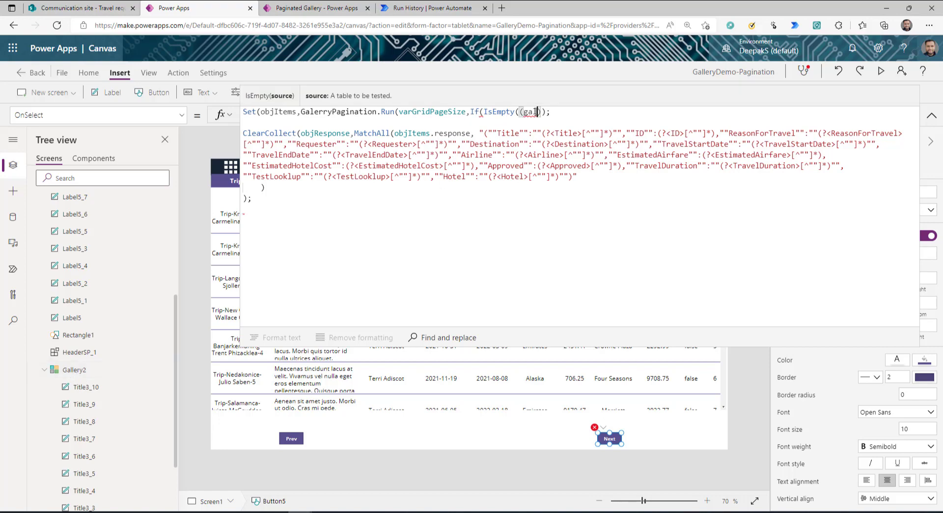
double_click(529, 112)
text(ga)
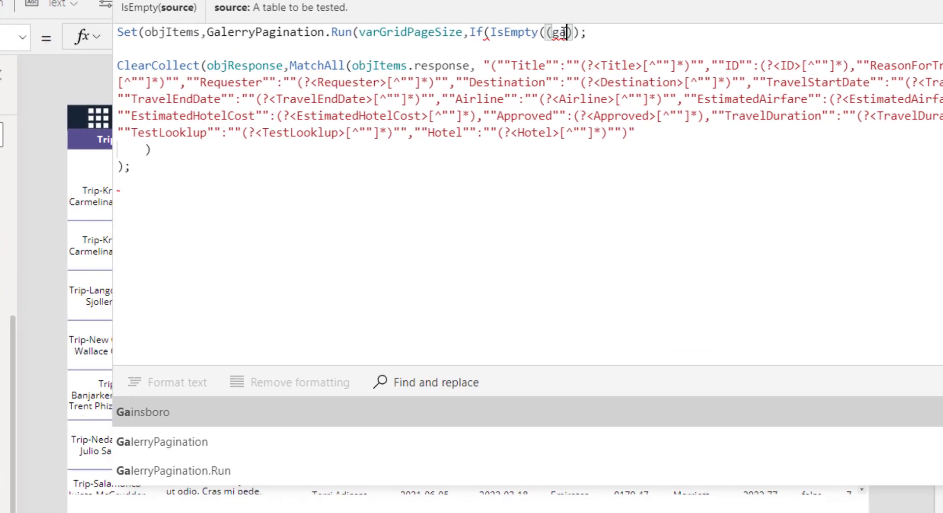
text(l)
key(Down)
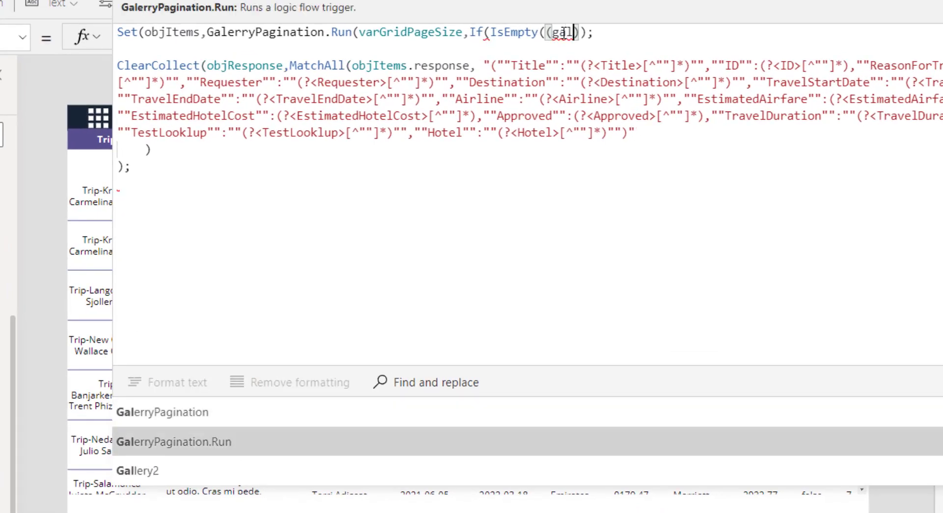
key(Down)
key(Tab)
text(.a)
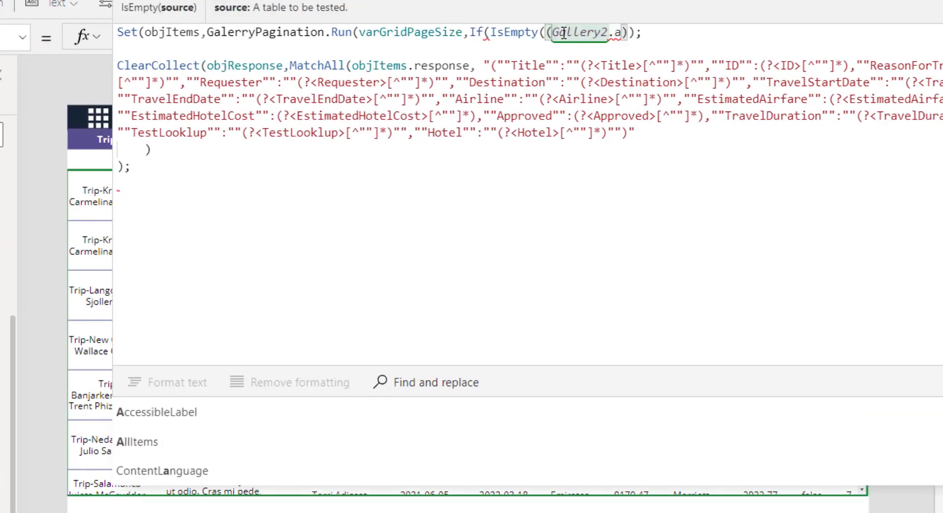
key(Tab)
key(ctrl+BackSpace)
text(al)
key(Tab)
text(,)
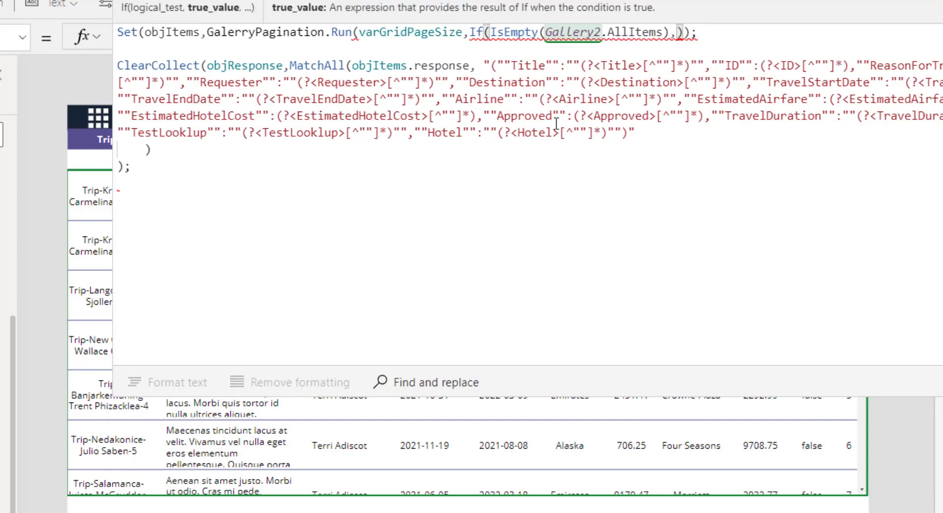
text(0)
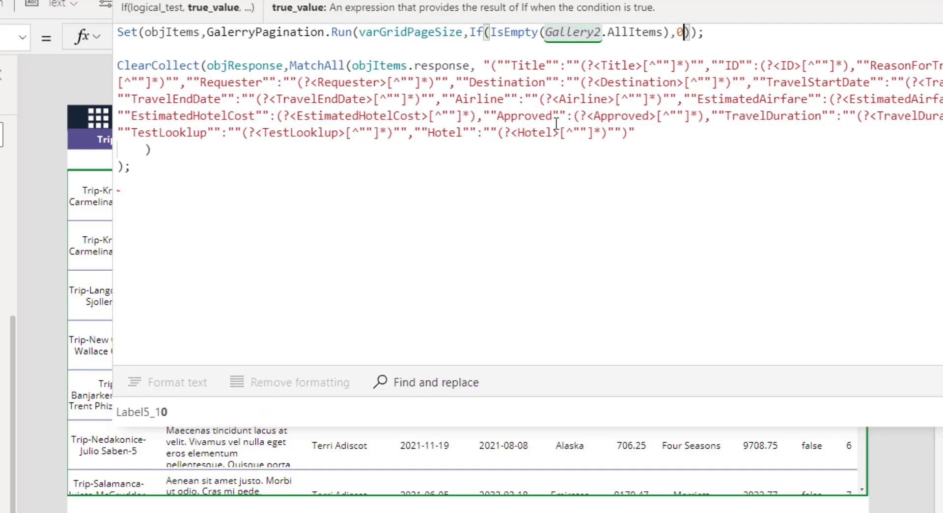
Set the If's else value to Last(Gallery2.AllItems).ID, close the expression and format the formula text
text(,last)
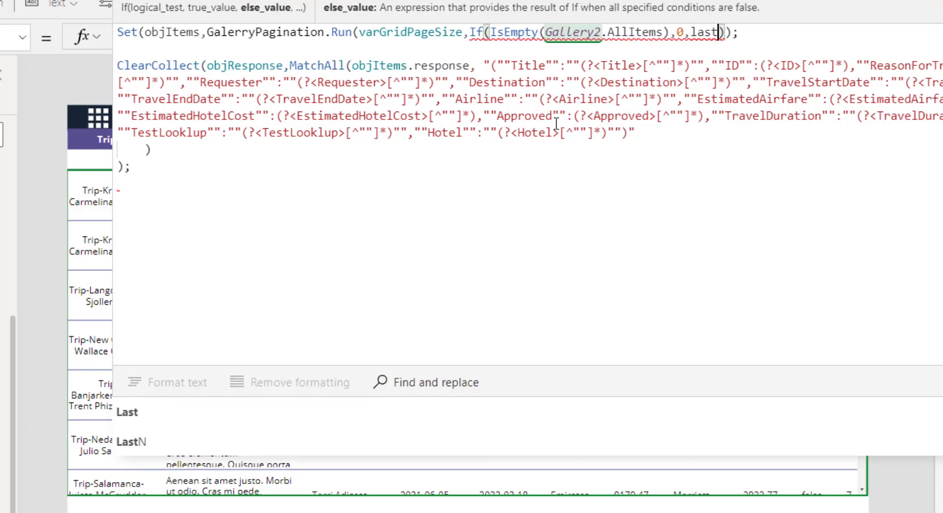
text((Gallery2)
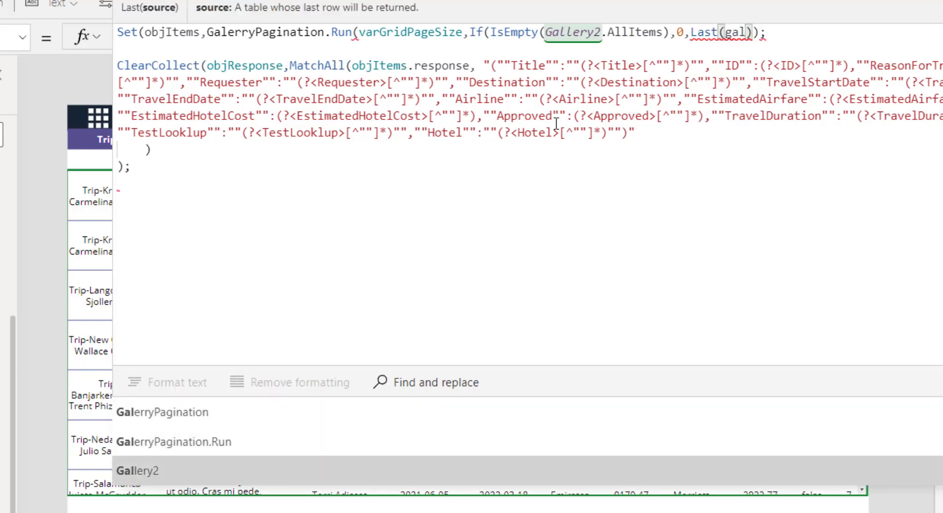
text(.al)
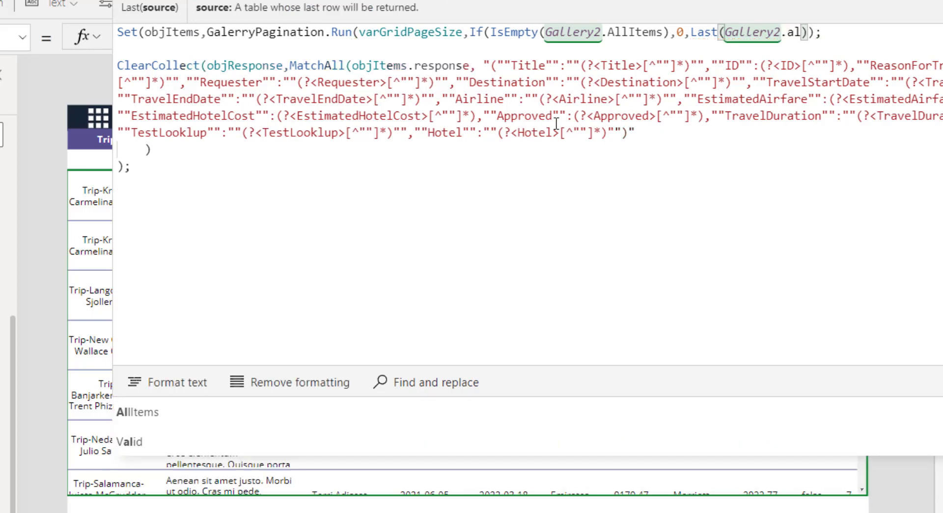
key(Tab)
text())
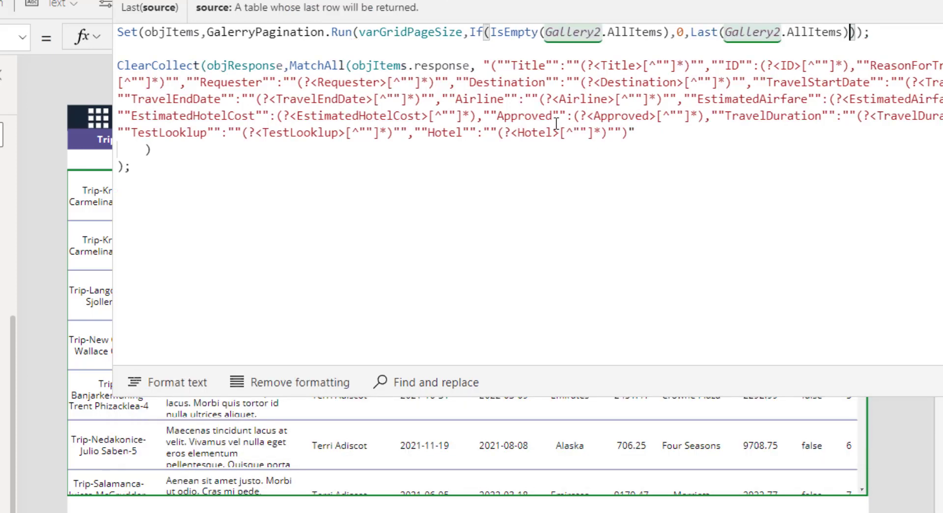
text(.ID))
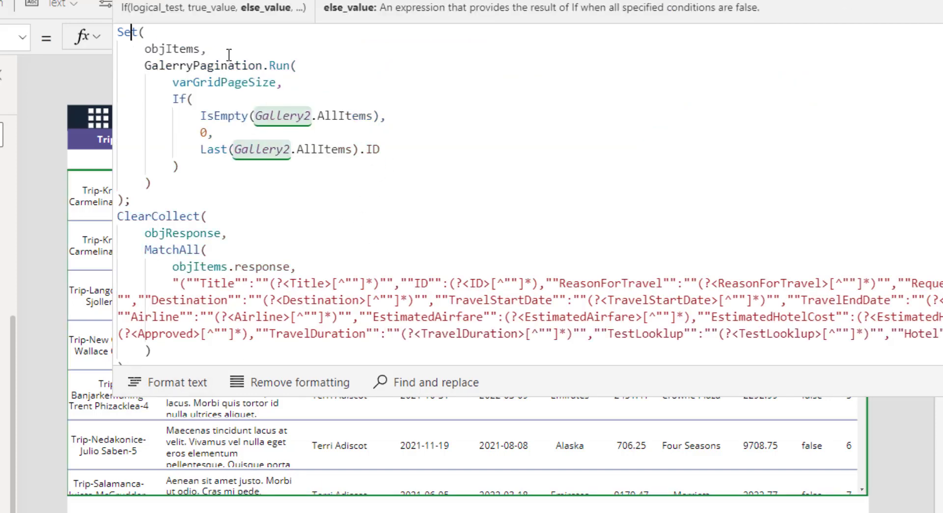
Examine the values of varGridPageSize, the IsEmpty test, its 0 result and Last(Gallery2.AllItems).ID in the Next button's formula
click(173, 83)
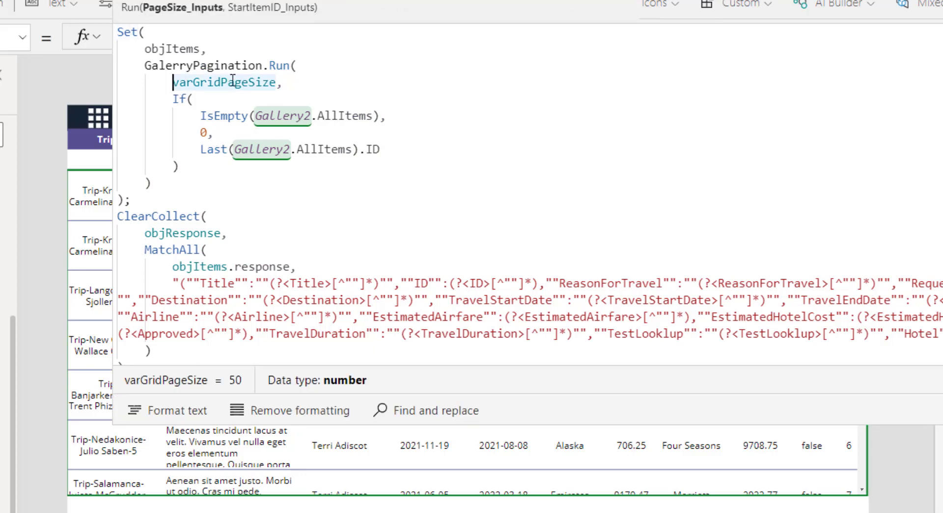
click(187, 116)
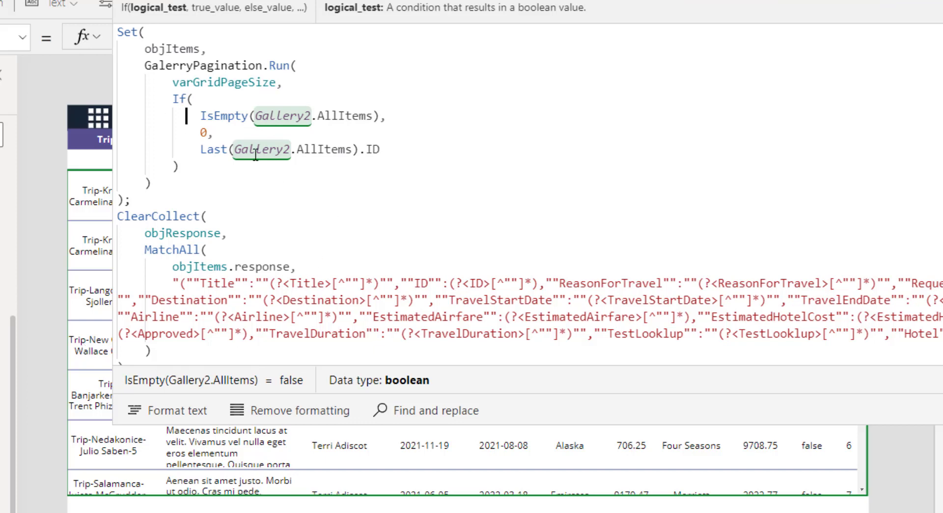
key(Down)
key(Down)
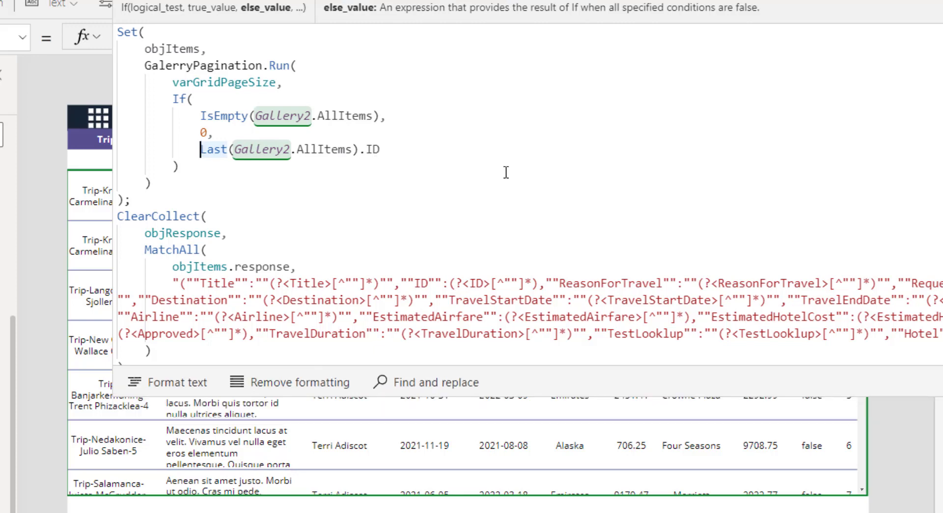
click(518, 149)
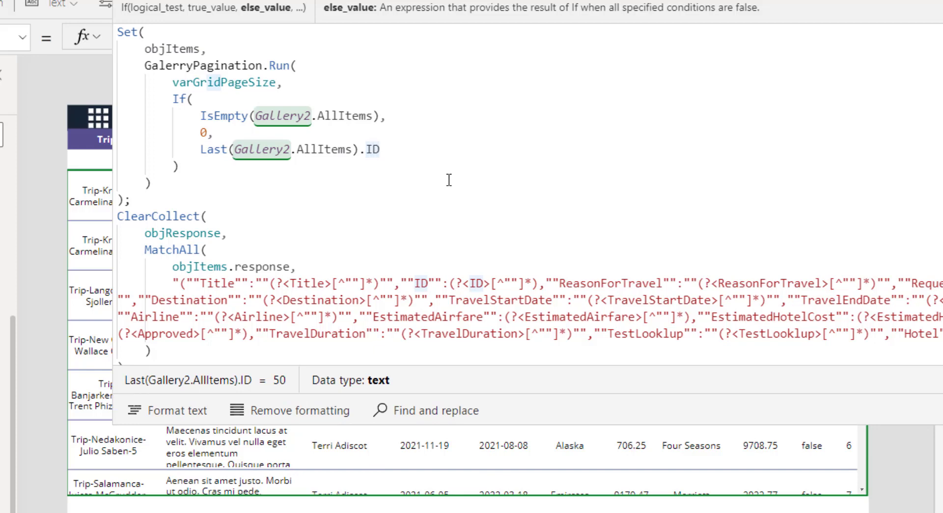
key(Up)
key(Home)
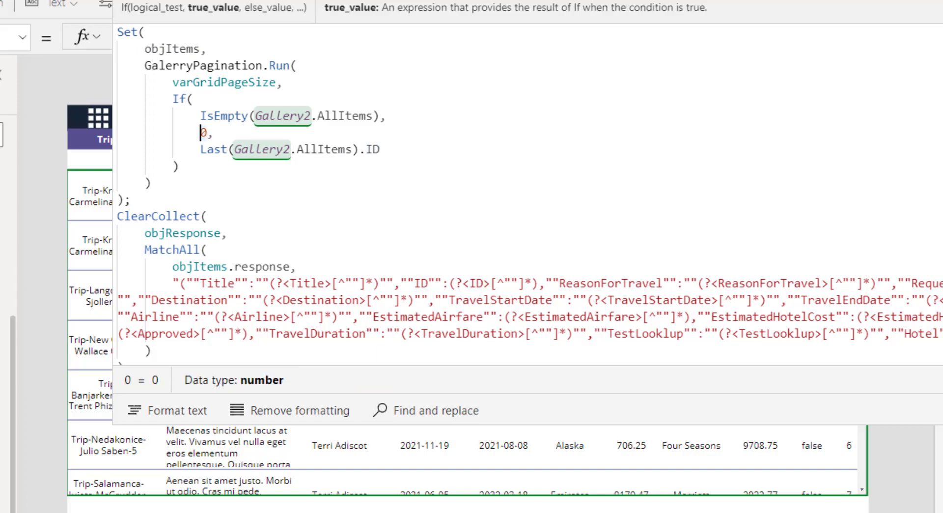
Copy the Next button's entire OnSelect formula into the OnSelect property of the Prev button
key(ctrl+a)
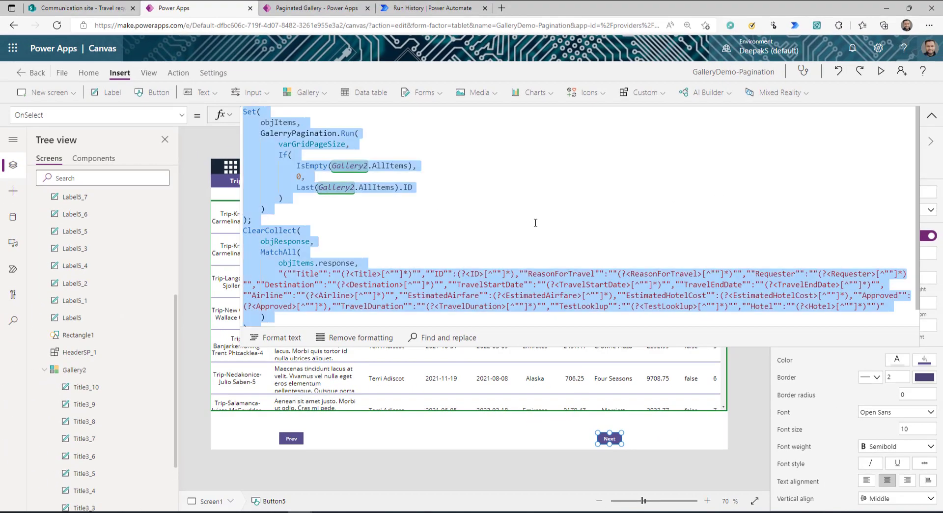
click(931, 114)
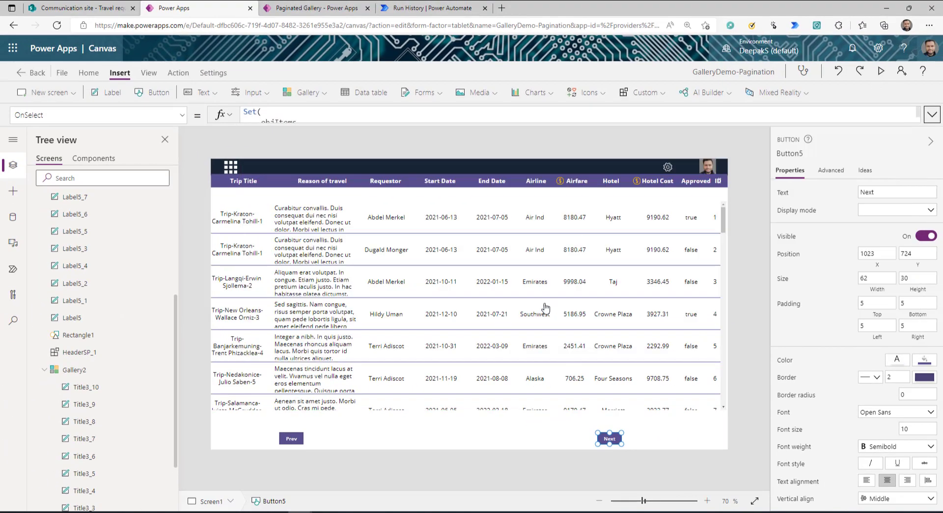
click(296, 439)
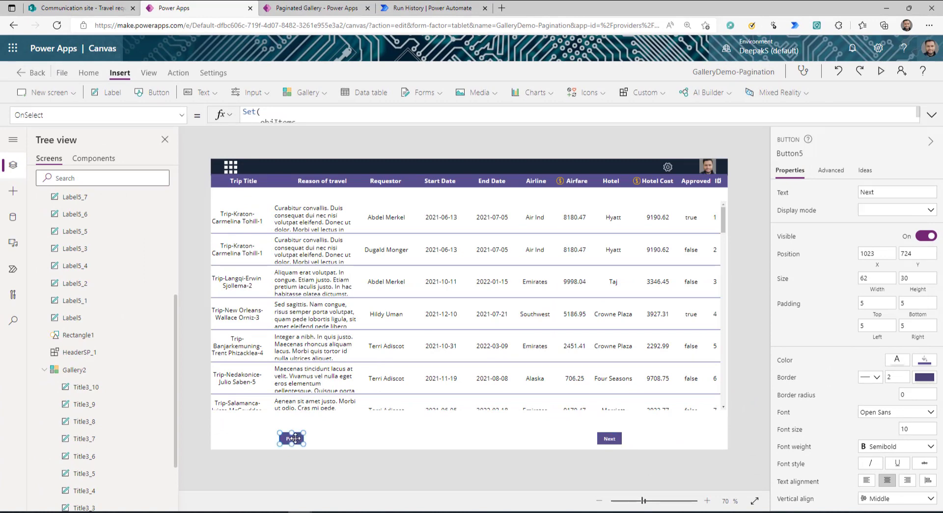
click(181, 115)
click(31, 227)
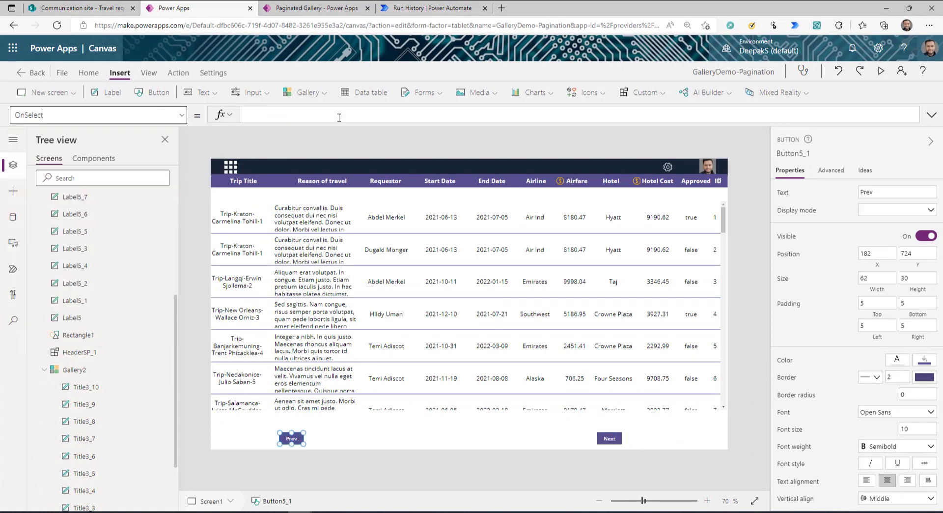
click(338, 117)
key(ctrl+v)
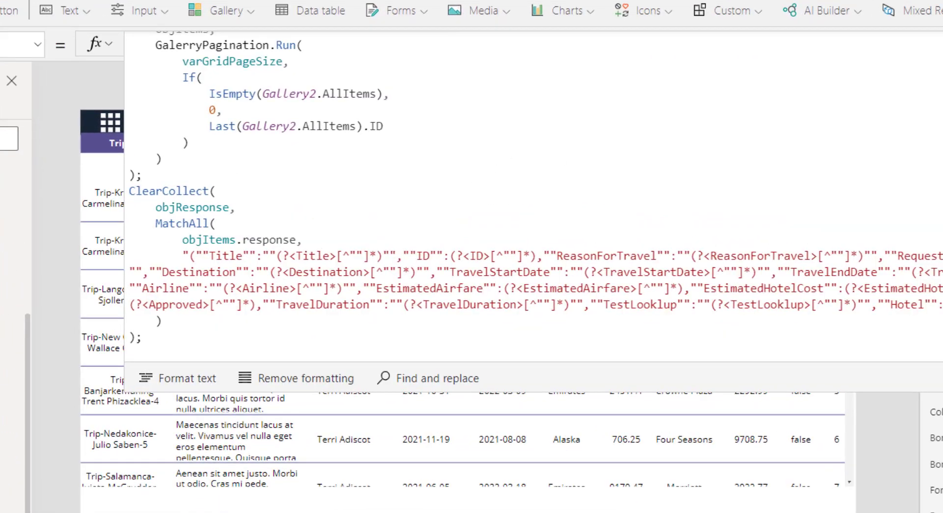
Replace the Last function with First in the else value of the Prev button's formula
double_click(223, 126)
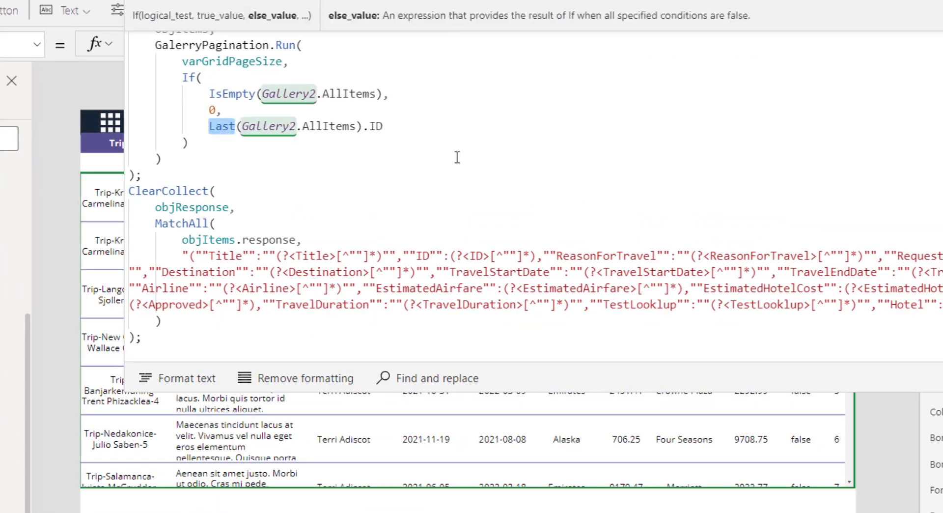
text(Fir)
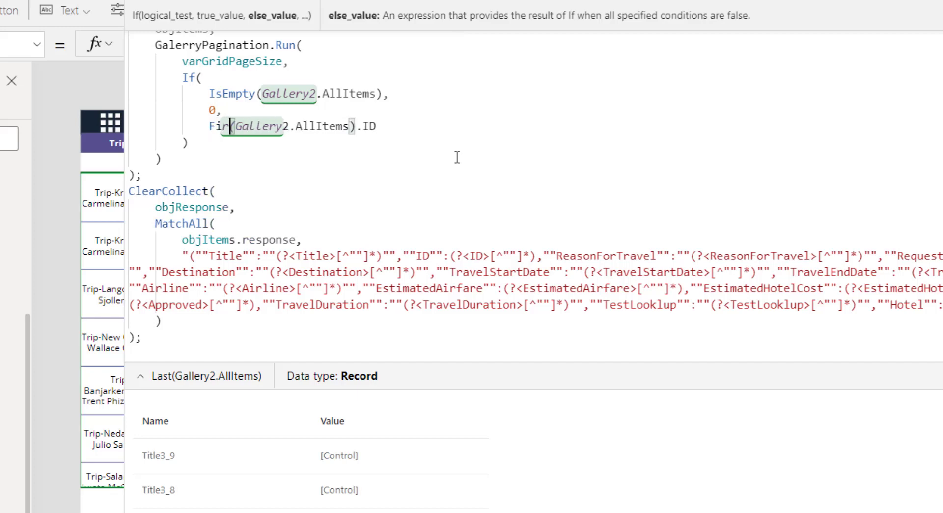
text(st)
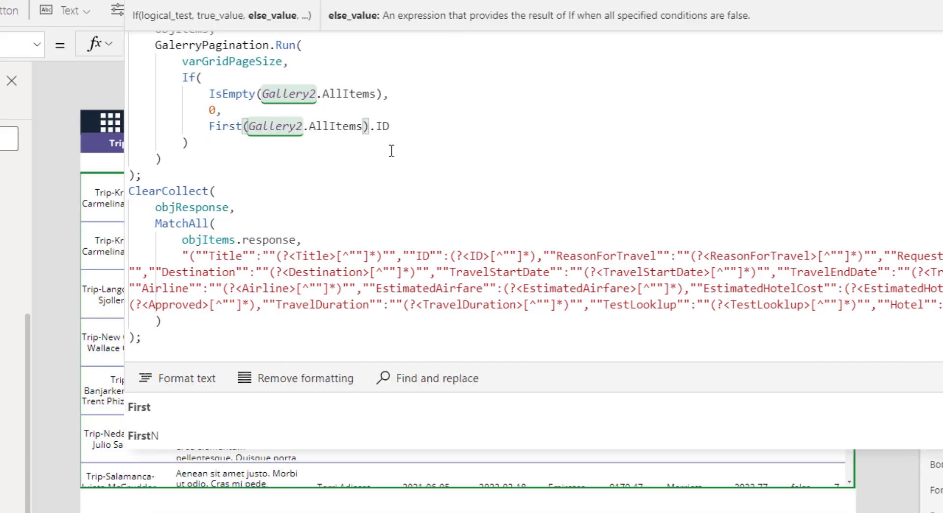
Extend the Prev button's else value to (First(Gallery2.AllItems).ID-varGridPageSize)-1
click(403, 126)
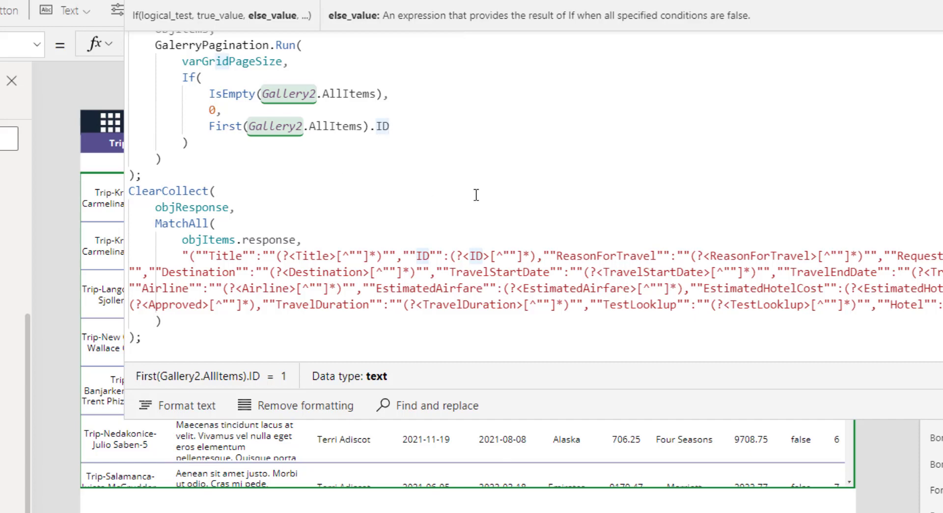
text(-var)
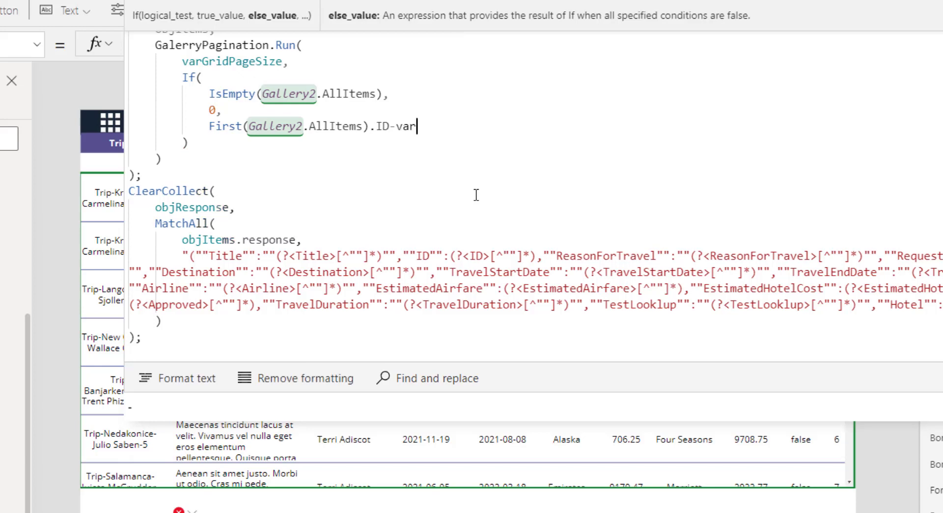
key(Tab)
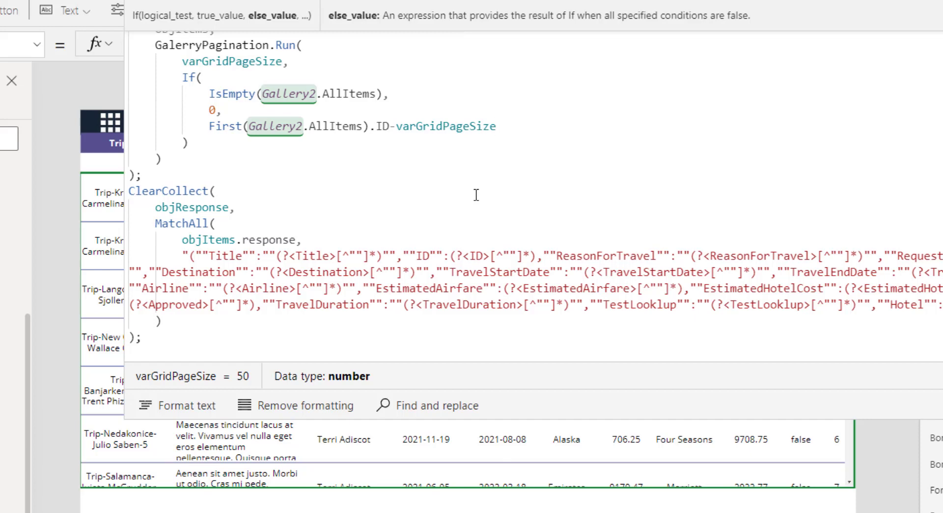
key(Home)
text(()
key(End)
text())
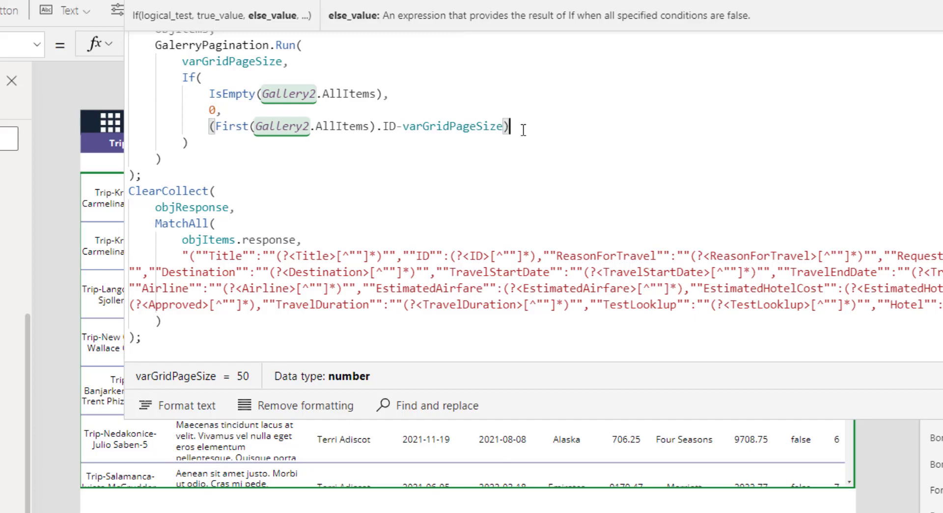
text(-1)
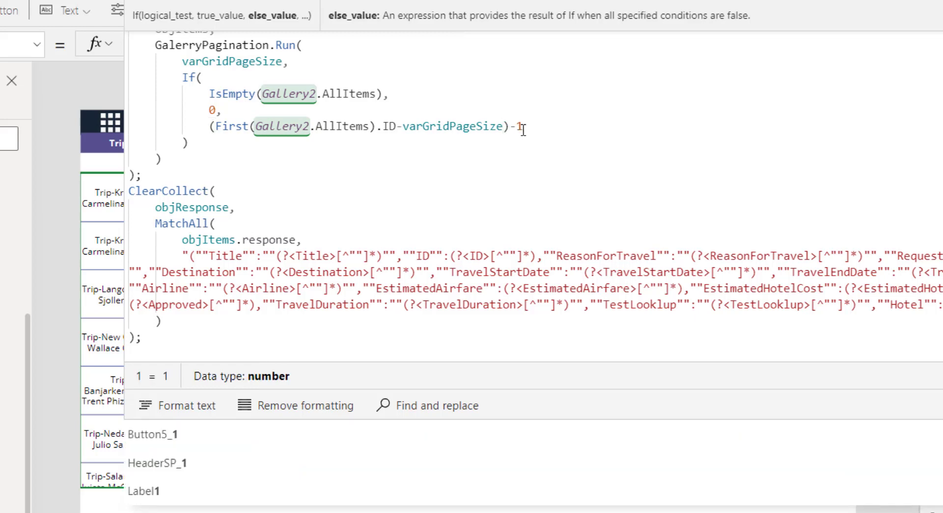
drag(524, 126, 213, 126)
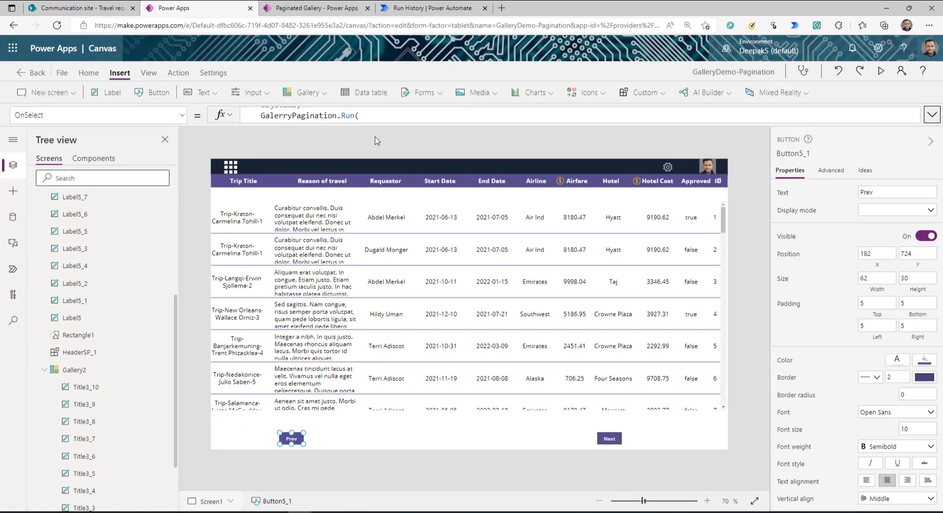
Run the app in preview mode
click(881, 71)
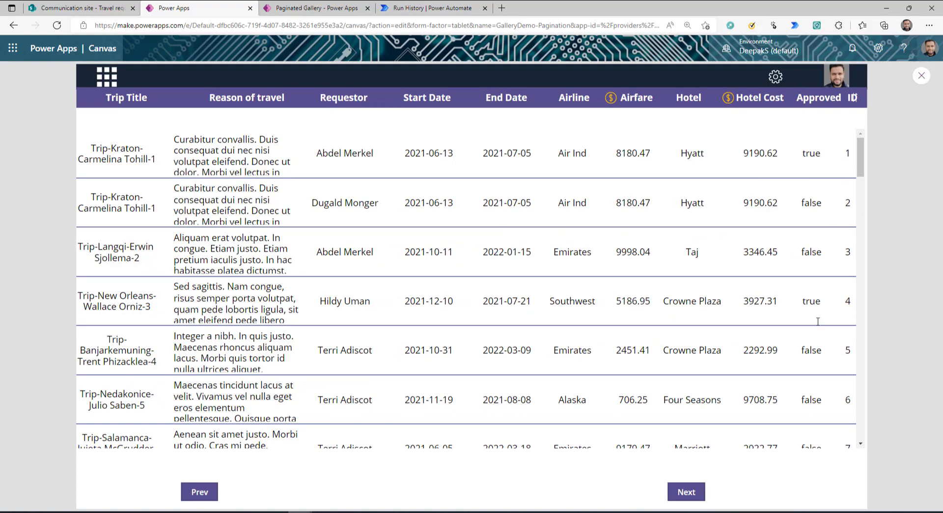
Review the first page of gallery records through to its last ID, load the next page, and check its records from end to start
scroll(816, 322, down, 5)
scroll(818, 323, down, 10)
scroll(819, 323, down, 5)
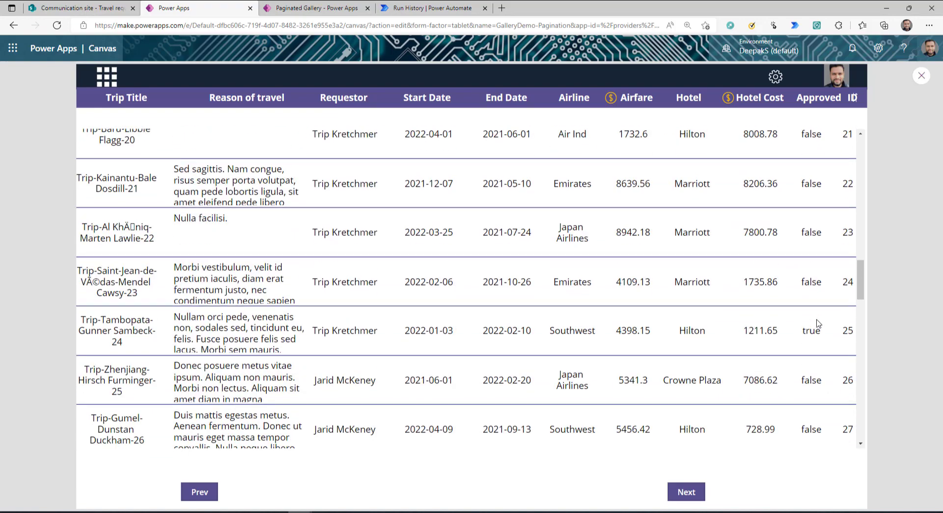
scroll(818, 320, down, 10)
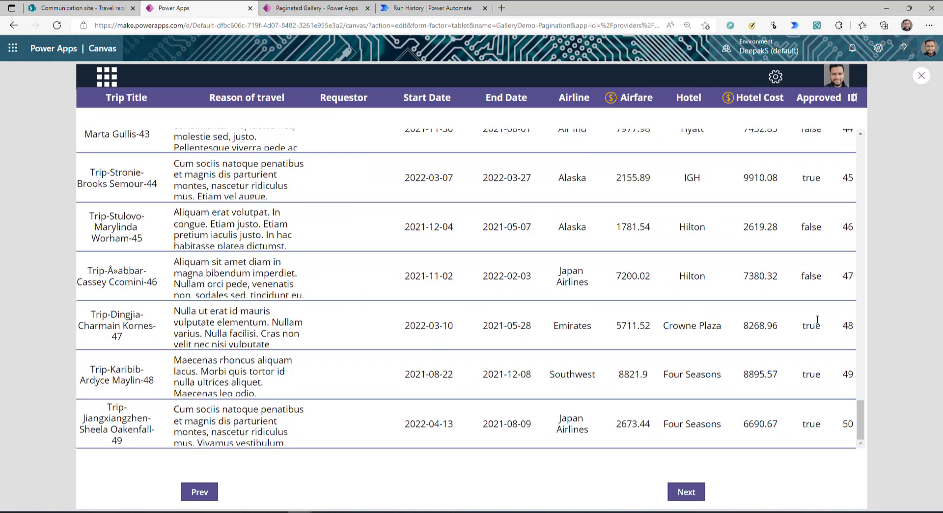
double_click(848, 423)
click(675, 493)
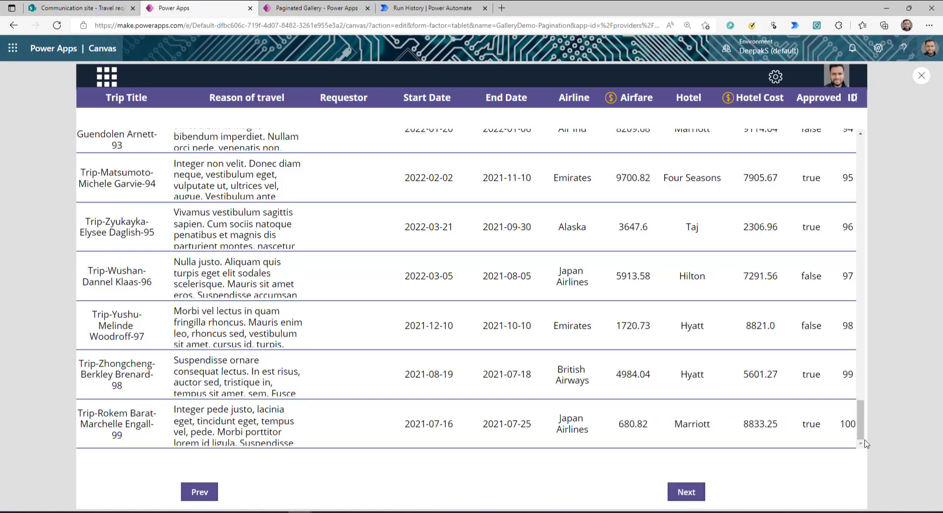
drag(861, 420, 893, 274)
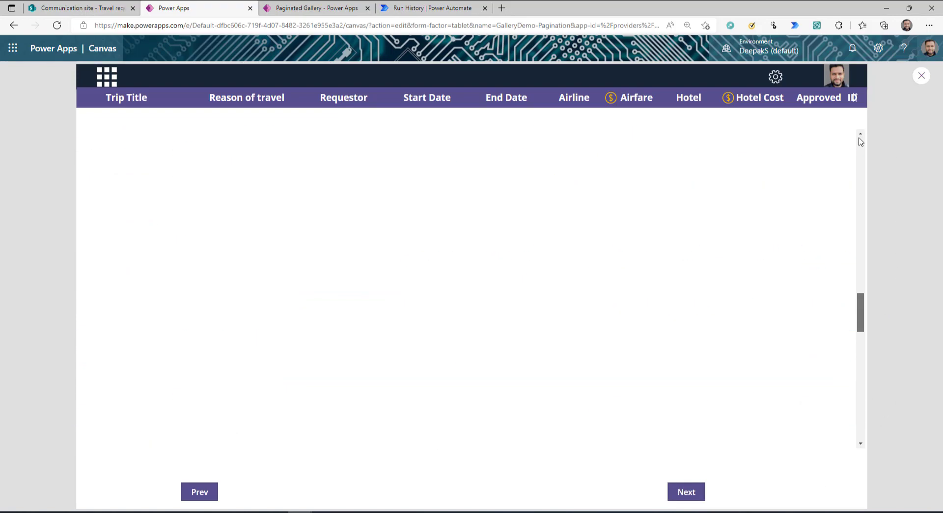
drag(859, 141, 861, 151)
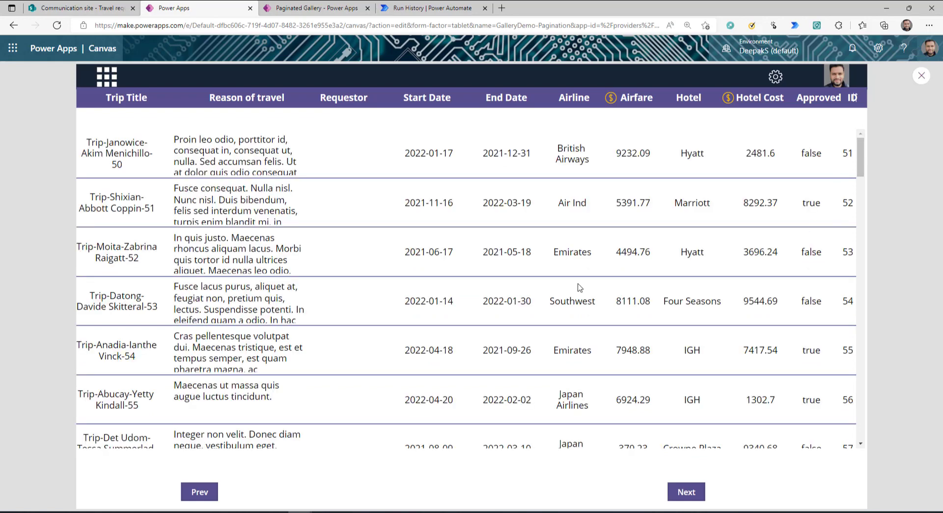
Return to the previous page of travel requests in the running app, and close the preview
click(201, 493)
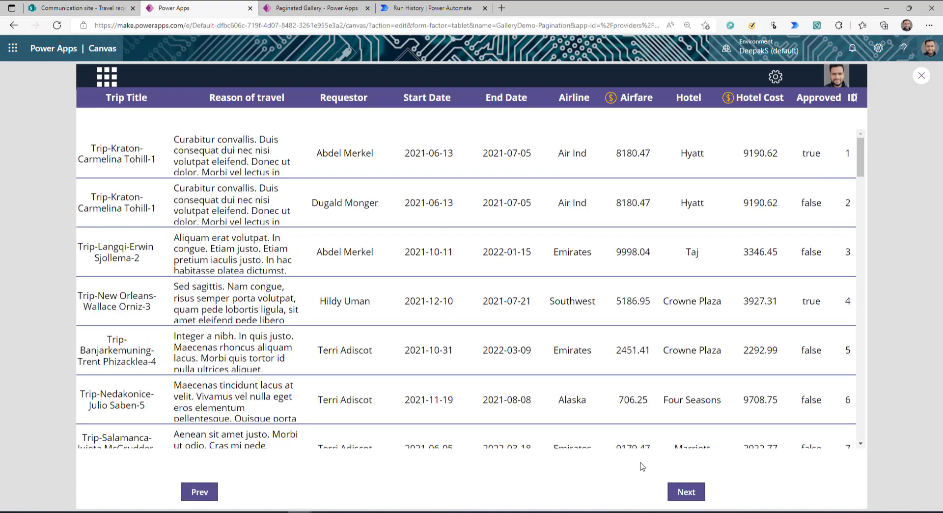
key(Escape)
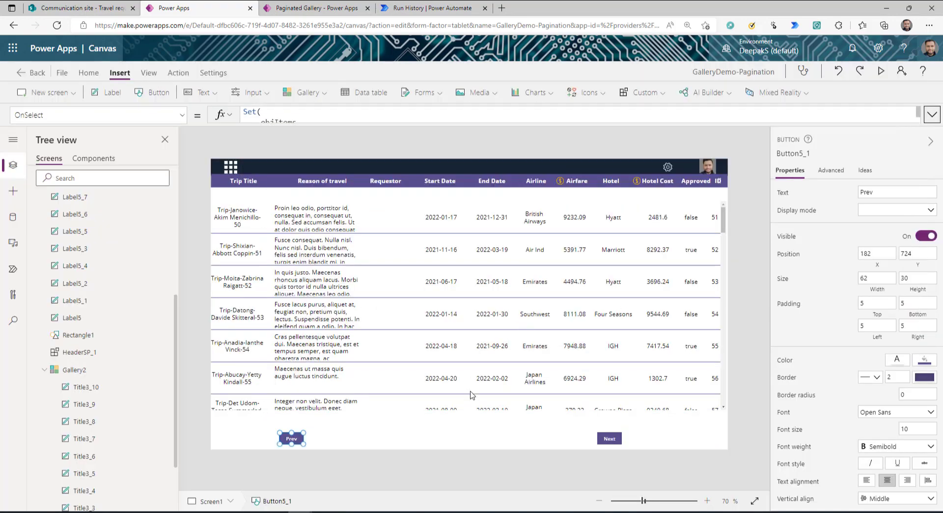
click(931, 118)
click(931, 118)
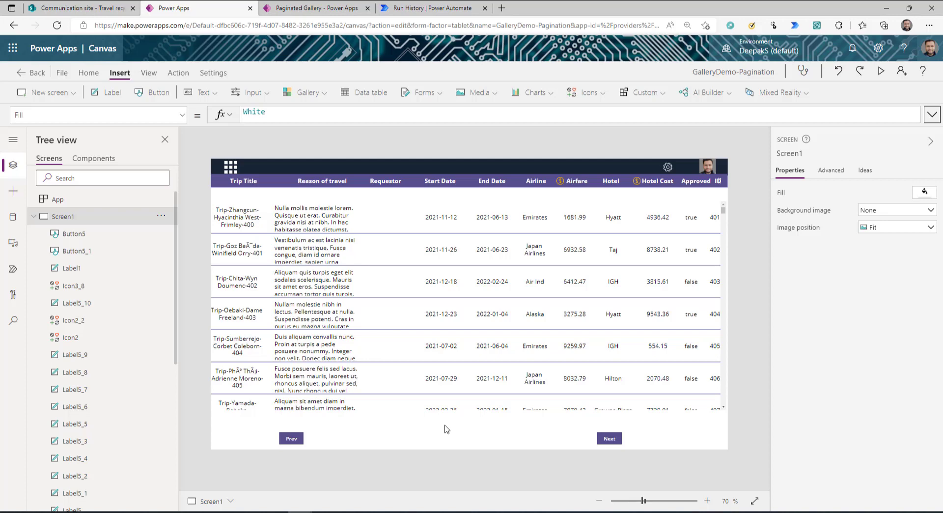
Look at the page numbers and record range in the finished Paginated Gallery app, and return to the GalleryDemo-Pagination app in the editor
click(345, 9)
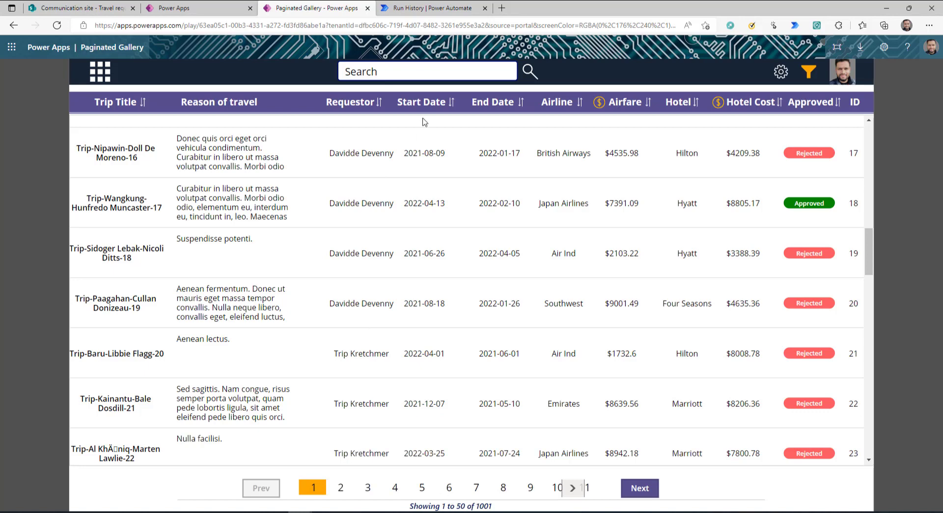
click(216, 8)
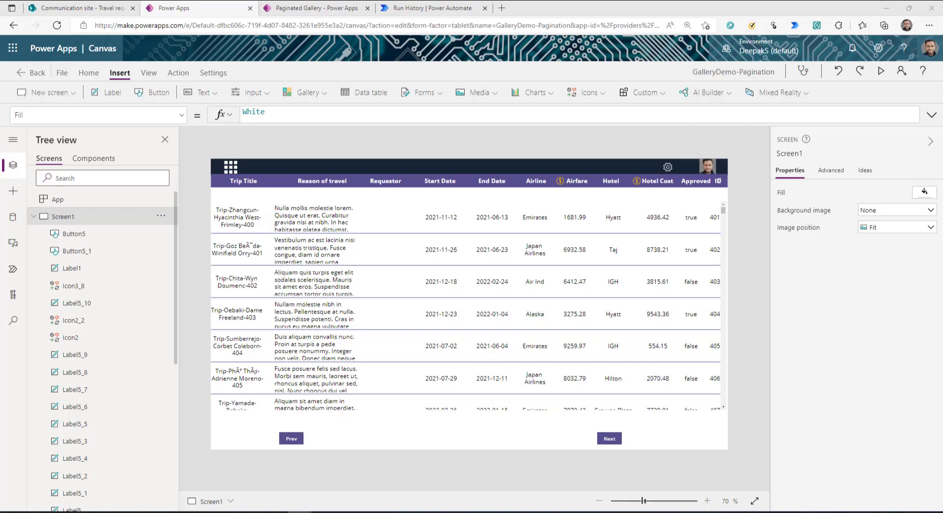
click(381, 440)
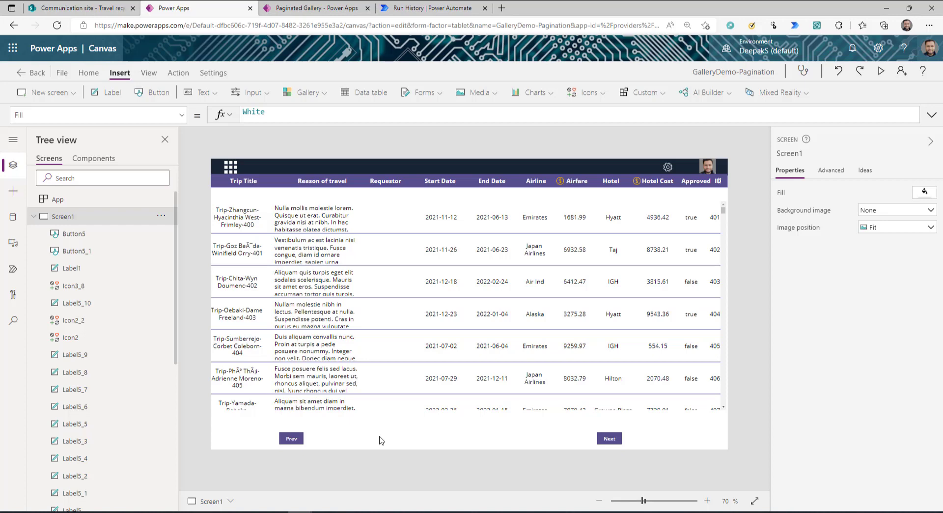
Switch to Power Automate, open the GalerryPagination flow for editing, and insert the Send an HTTP request to SharePoint action after StartItemID
click(413, 6)
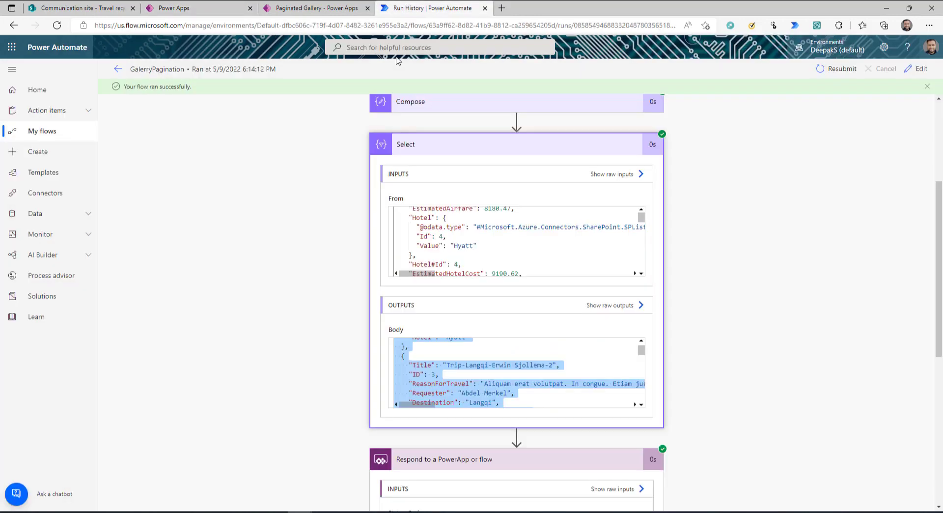
click(917, 69)
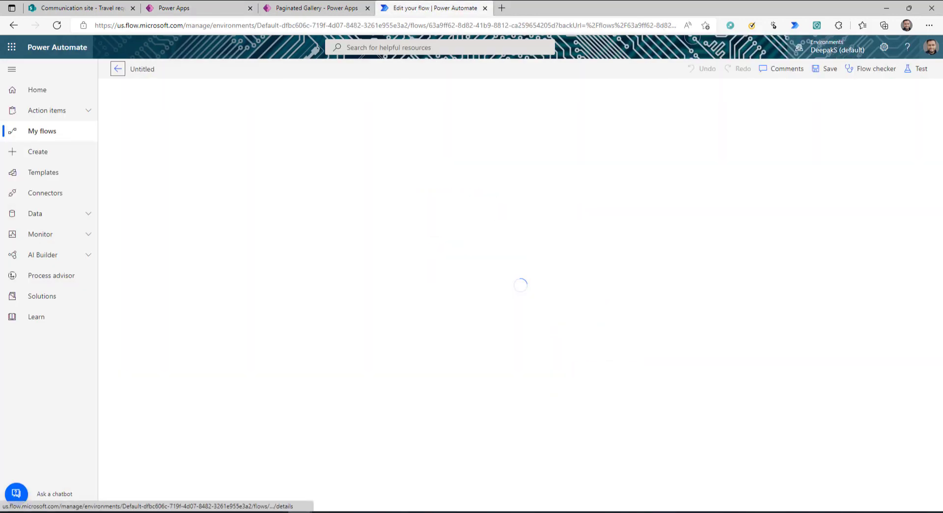
click(520, 201)
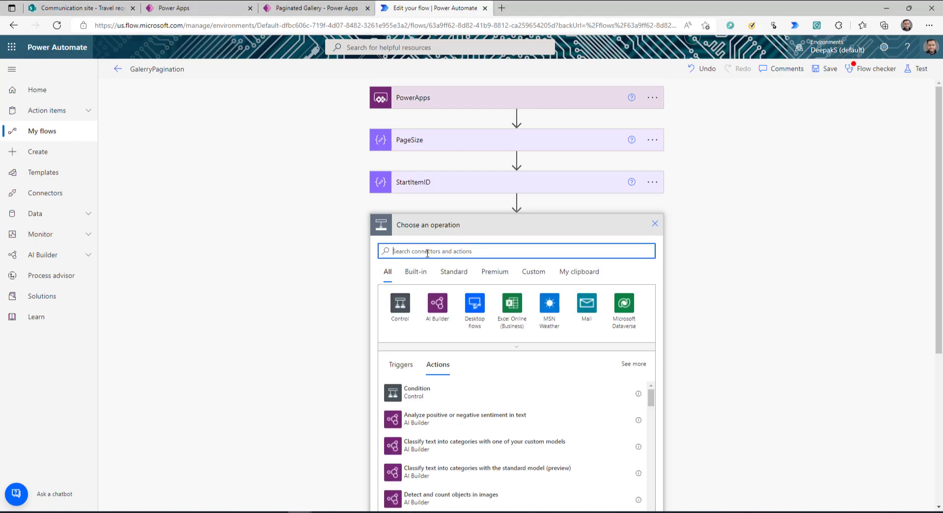
text(shaare)
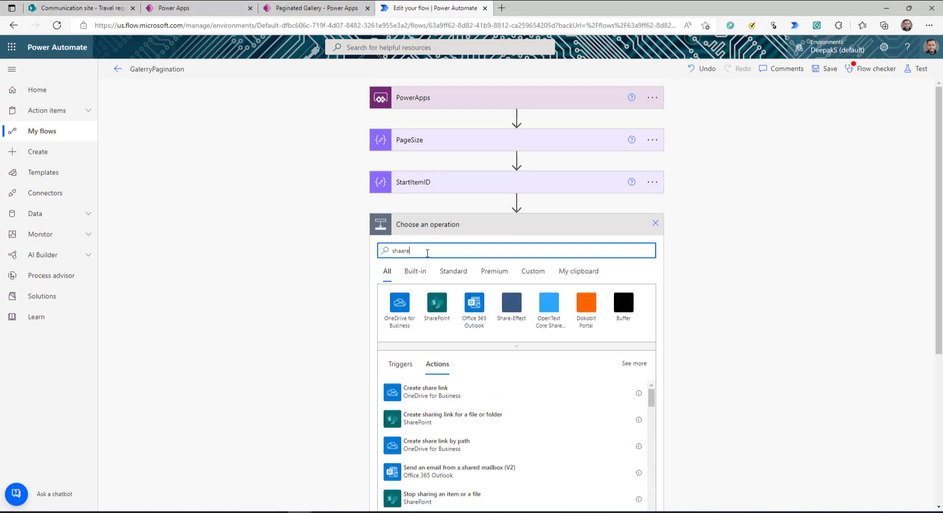
click(437, 302)
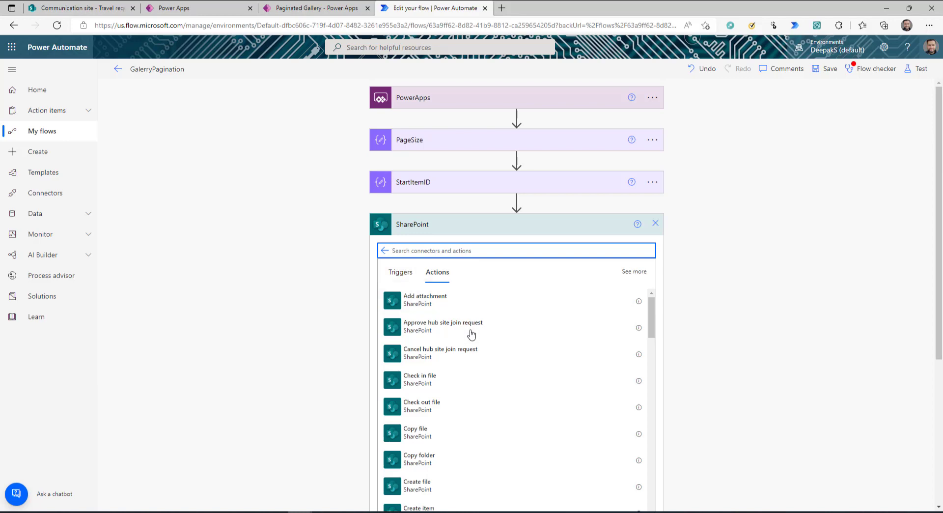
text(send)
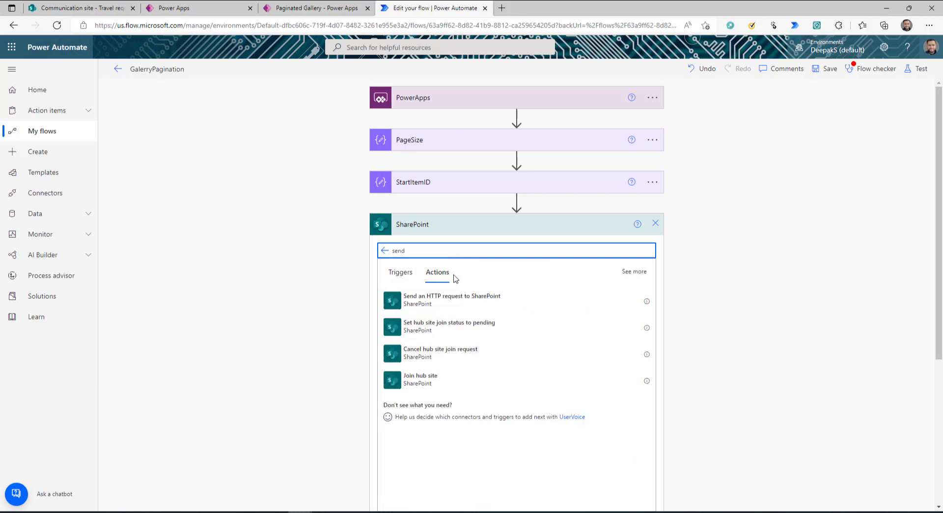
click(453, 300)
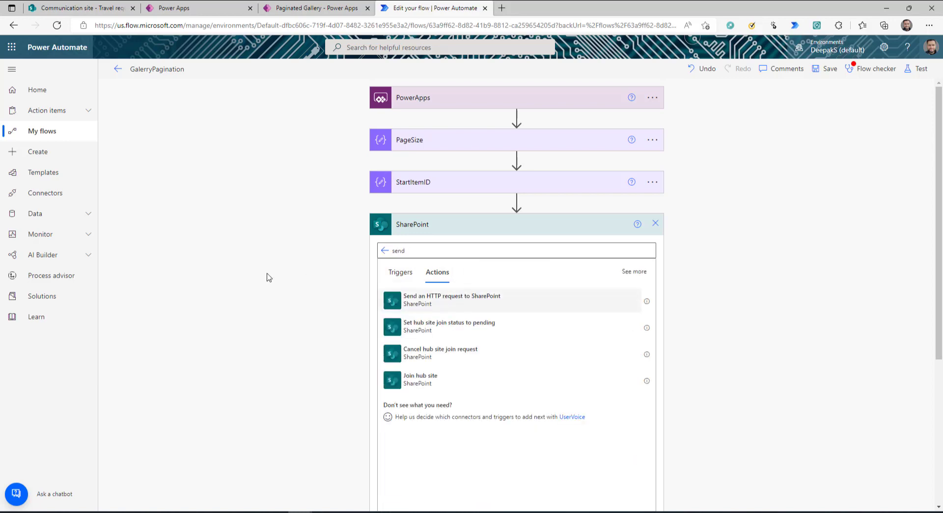
Set the HTTP request's Uri to _api/web/lists/getbytitle('Travel requests')
click(573, 283)
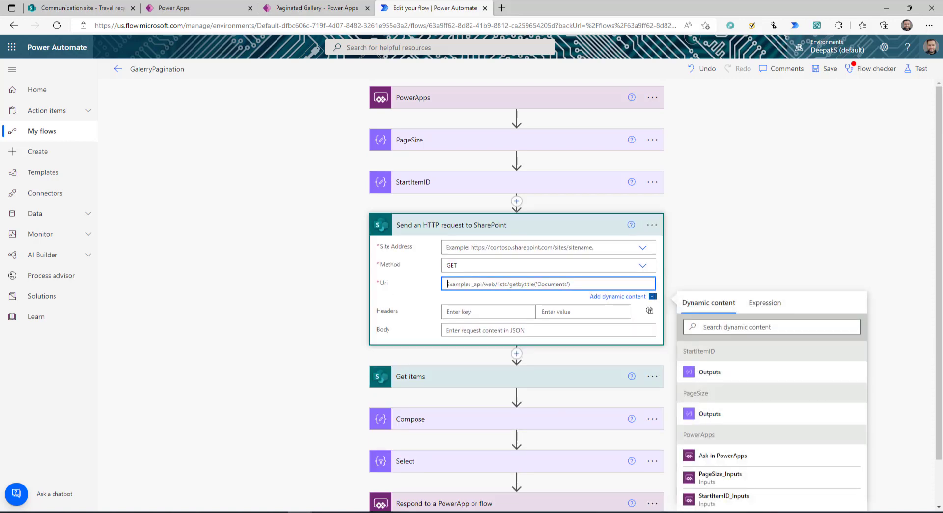
text(_api/web/lists/getbytitle('Travel requests'))
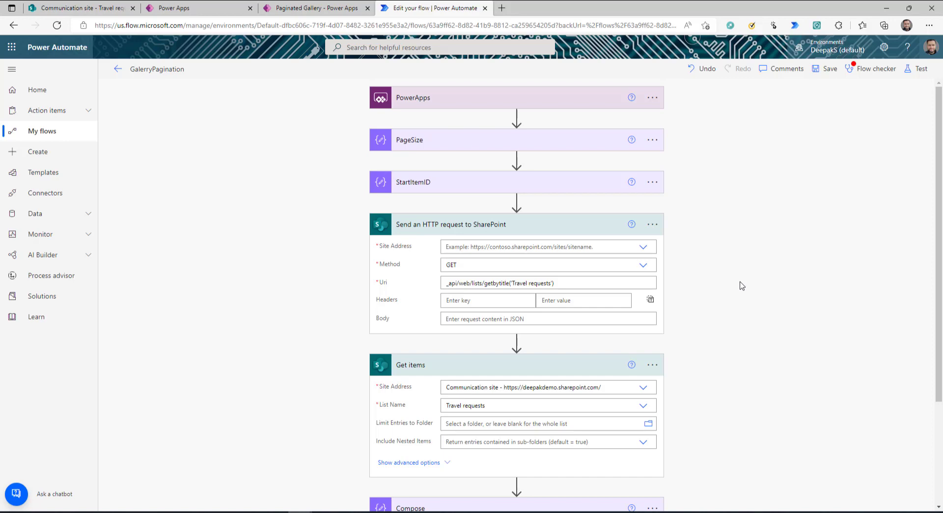
Add a Compose action after the SharePoint HTTP request, with the request's body as its input
click(516, 342)
click(509, 356)
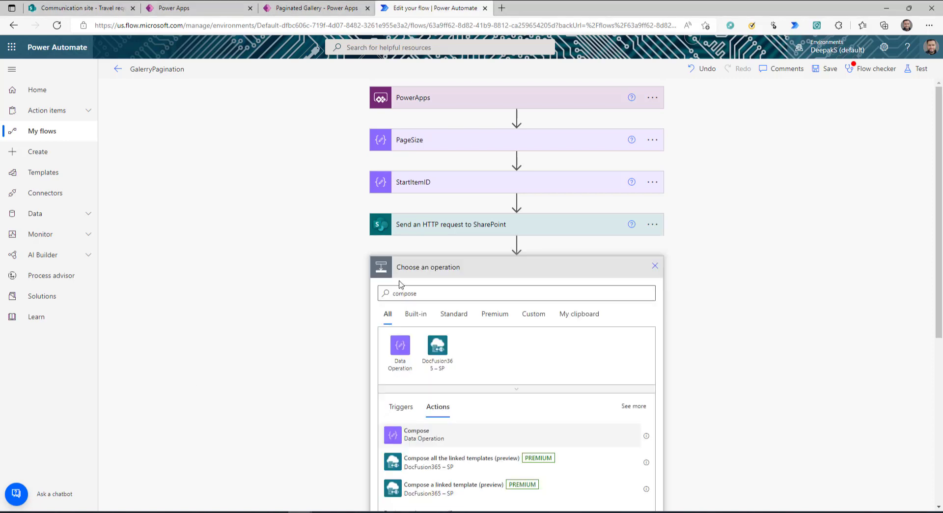
click(415, 433)
click(461, 294)
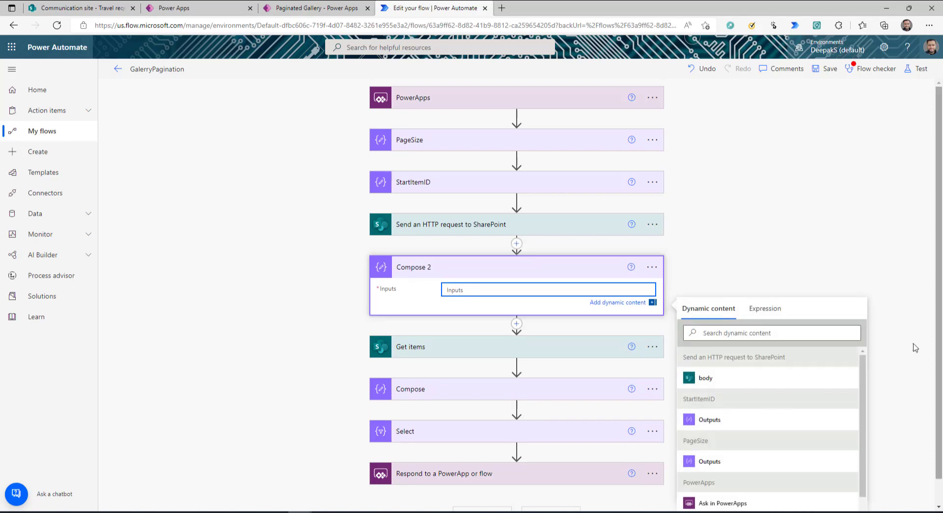
click(767, 379)
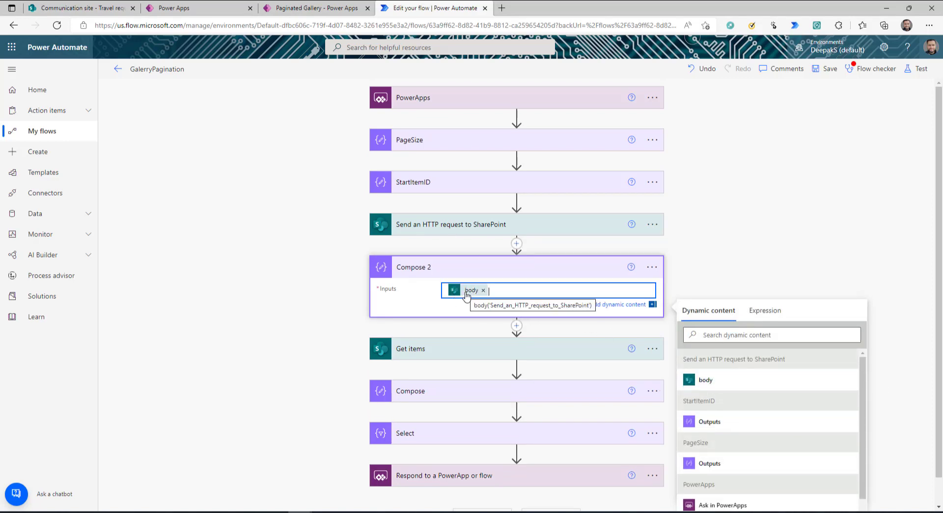
click(491, 225)
click(760, 179)
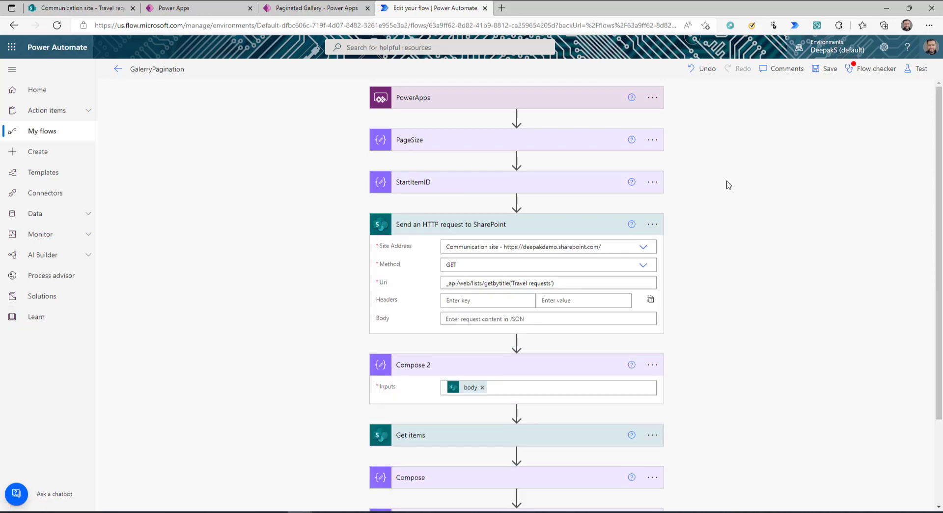
Save the flow and test it automatically
click(920, 72)
click(808, 94)
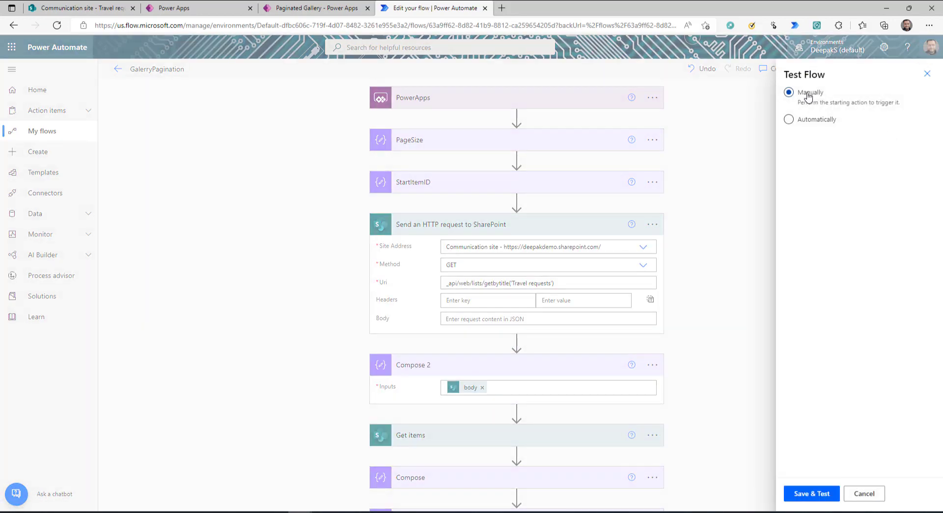
click(796, 121)
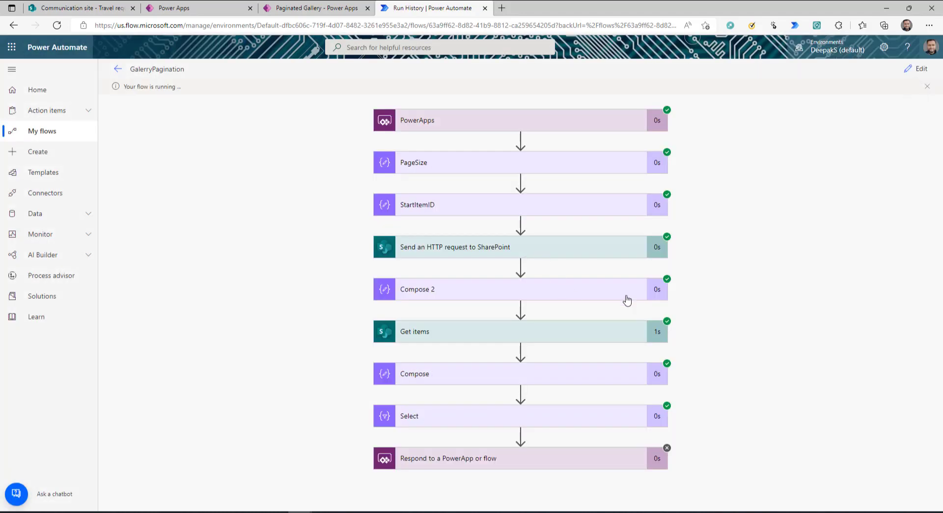
Examine the Compose 2 inputs in the flow run for the ItemCount property and the d object that contains it
click(627, 300)
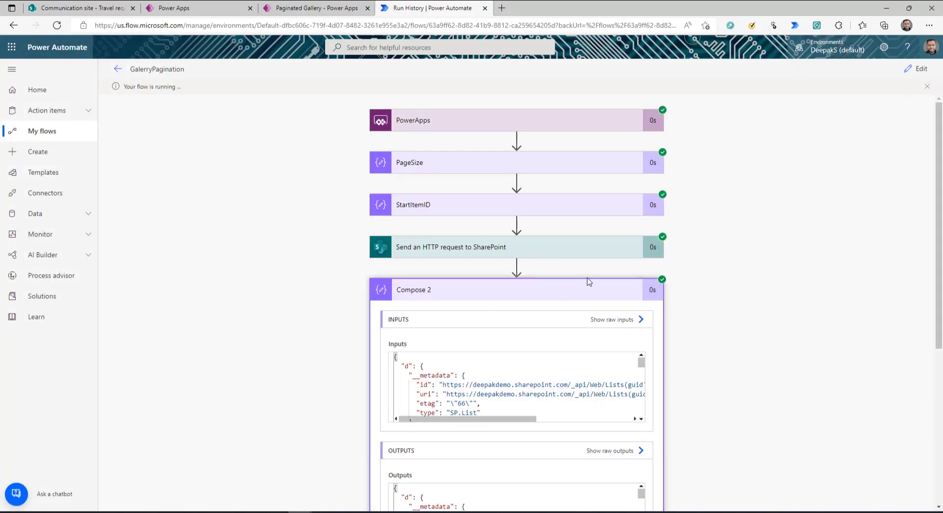
scroll(488, 257, down, 4)
click(450, 176)
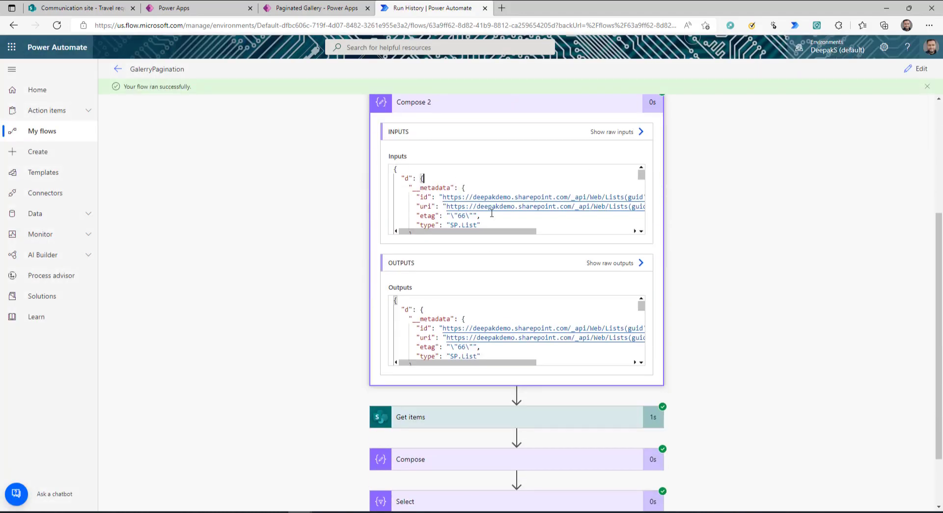
click(641, 231)
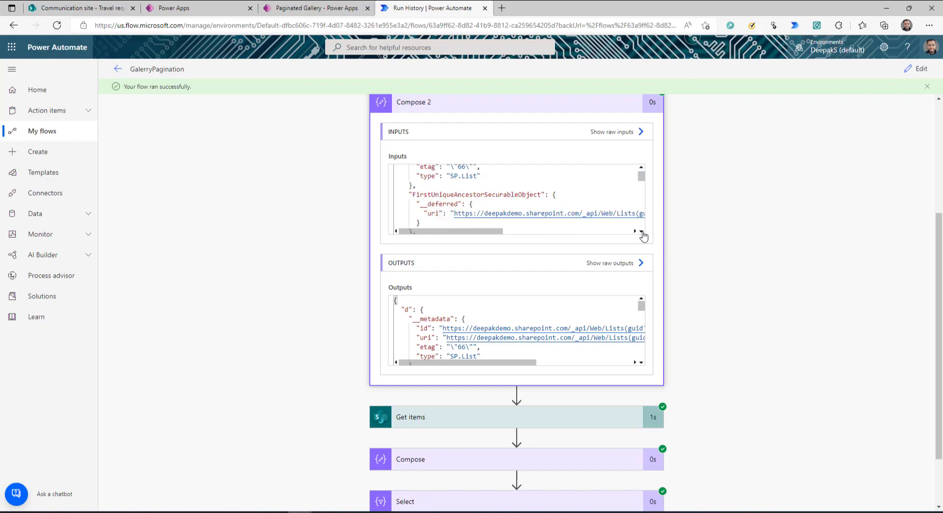
drag(641, 233, 642, 232)
drag(407, 193, 487, 195)
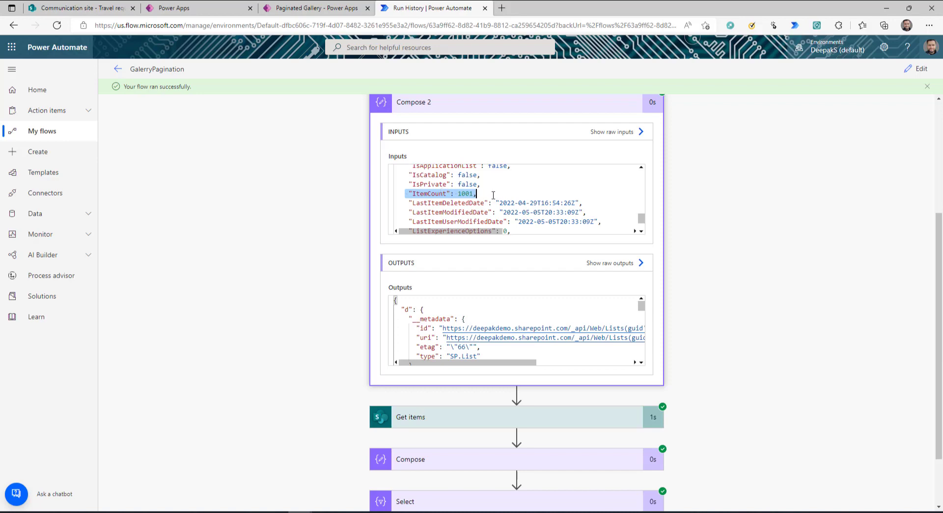
double_click(428, 194)
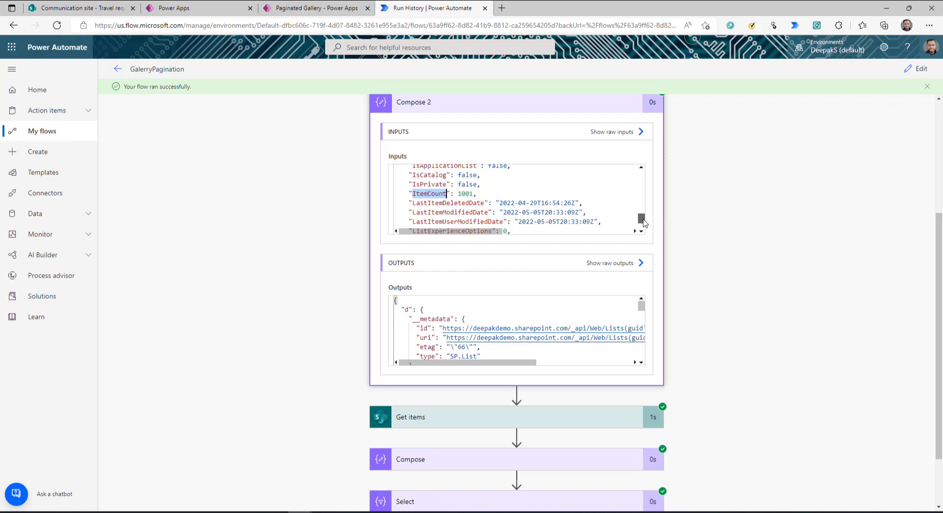
drag(643, 222, 642, 172)
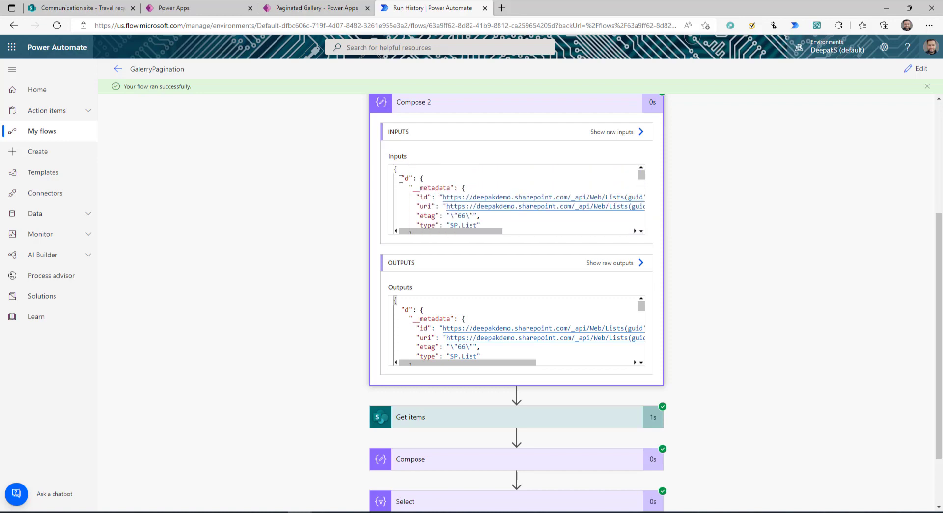
drag(401, 179, 412, 174)
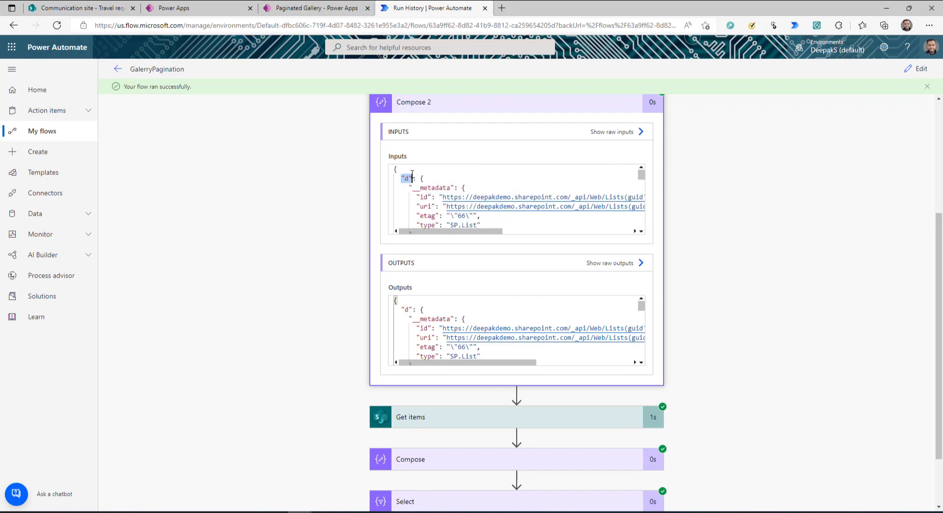
Reopen the flow for editing and remove the body token from Compose 2's inputs
click(916, 69)
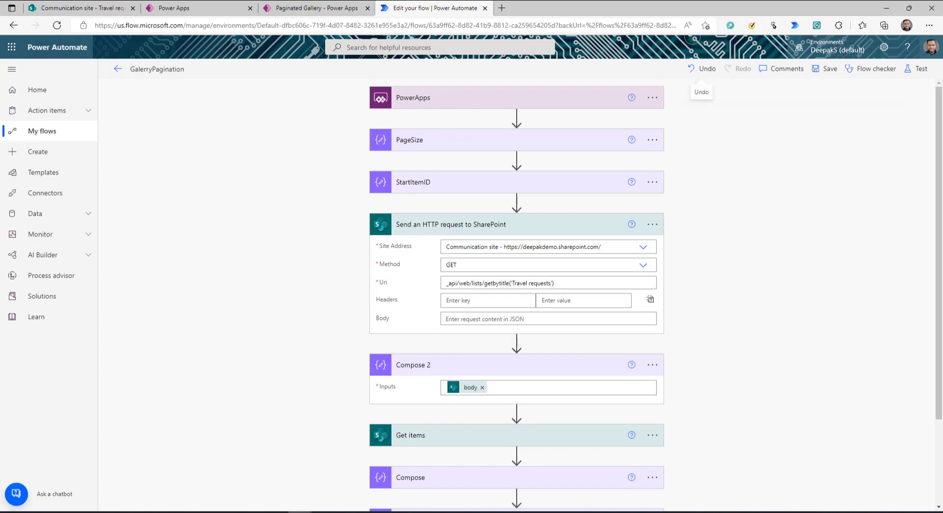
click(483, 390)
click(484, 389)
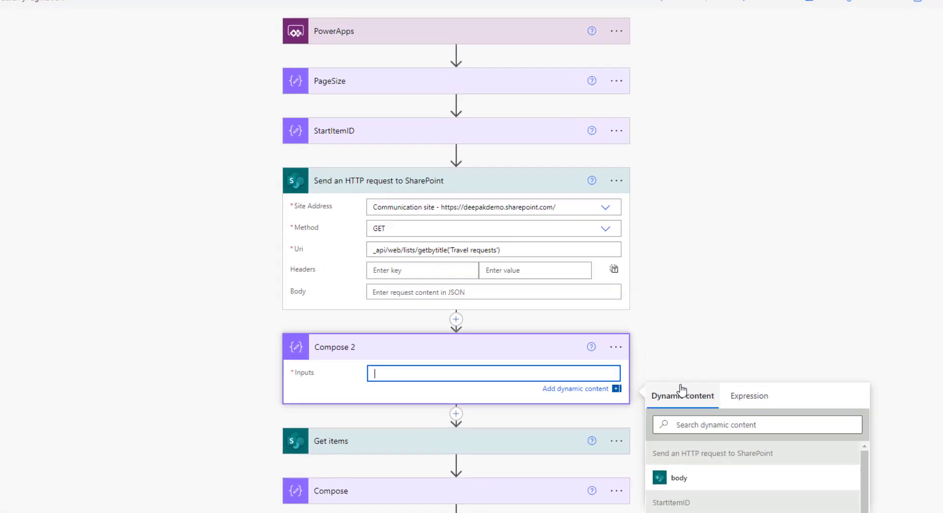
Set Compose 2's input to the expression body('Send_an_HTTP_request_to_SharePoint')?['d']?['ItemCount'] and copy the expression
click(765, 409)
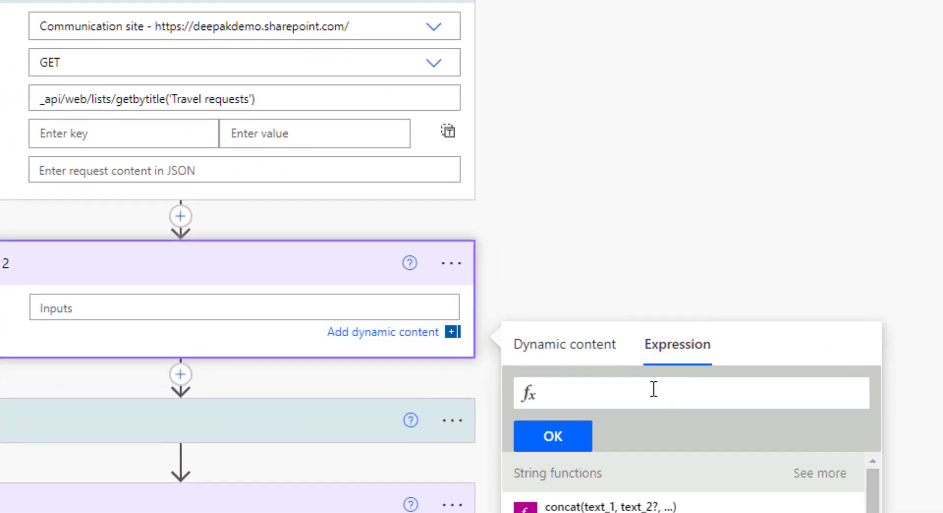
text(@{body('Send_an_HTTP_request_to_SharePoint')})
key(Home)
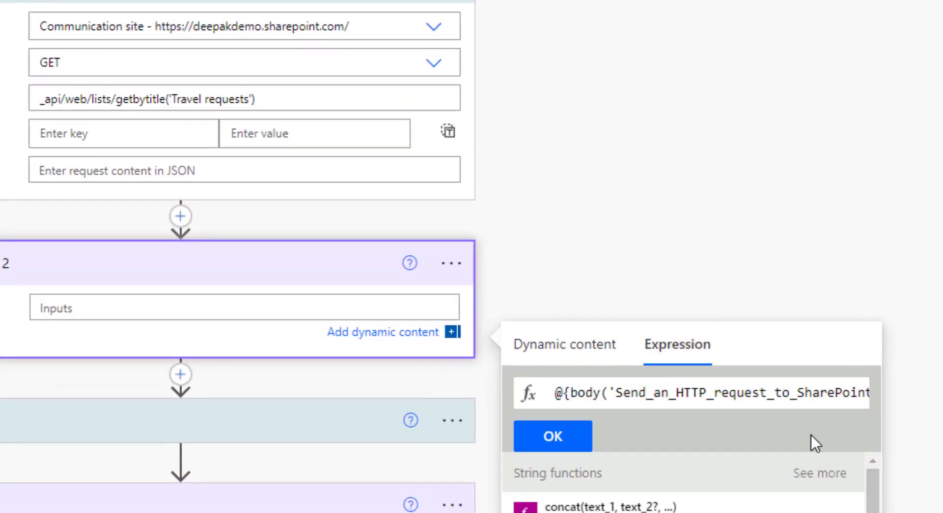
key(Delete)
key(Delete)
key(shift+Right)
key(shift+Right)
key(shift+Right)
key(shift+Right)
key(shift+Right)
key(shift+Right)
key(shift+Right)
key(shift+Right)
key(shift+Right)
key(shift+Right)
key(shift+Right)
key(shift+Right)
key(shift+Right)
key(shift+Right)
key(shift+Right)
key(shift+Right)
key(shift+Right)
key(shift+Right)
key(shift+Right)
key(shift+Right)
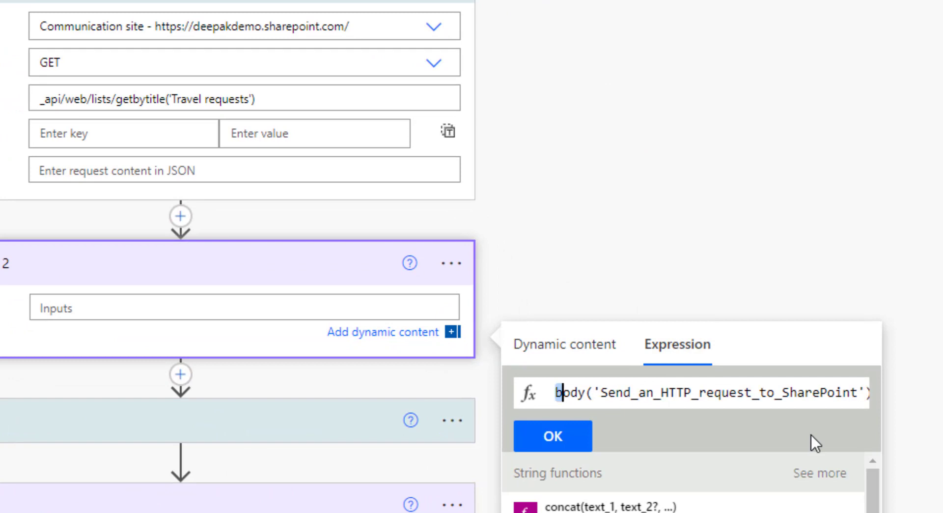
key(shift+Right)
key(shift+Right)
key(shift+Right)
key(shift+Right)
key(shift+Right)
key(shift+Right)
key(shift+Right)
key(shift+Right)
key(shift+Right)
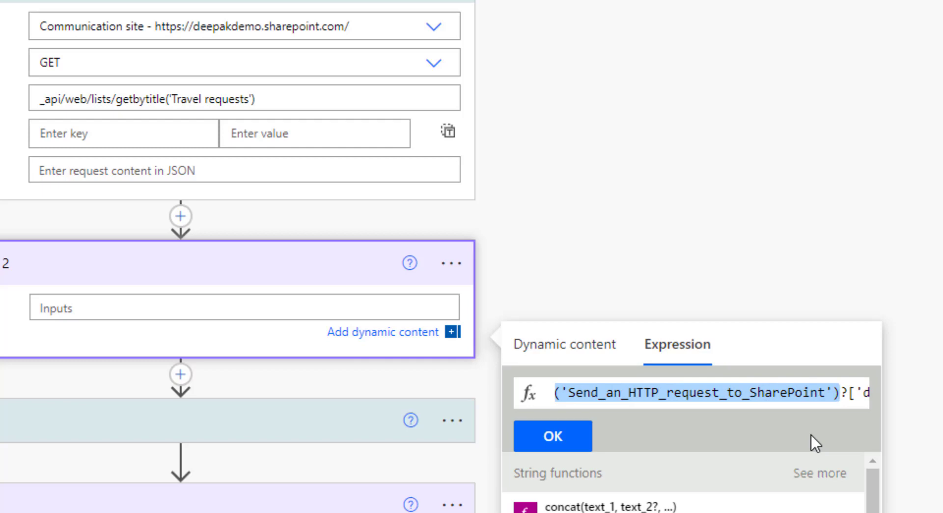
key(shift+Right)
key(shift+Right)
key(shift+Right)
key(shift+Right)
key(shift+Right)
key(shift+Right)
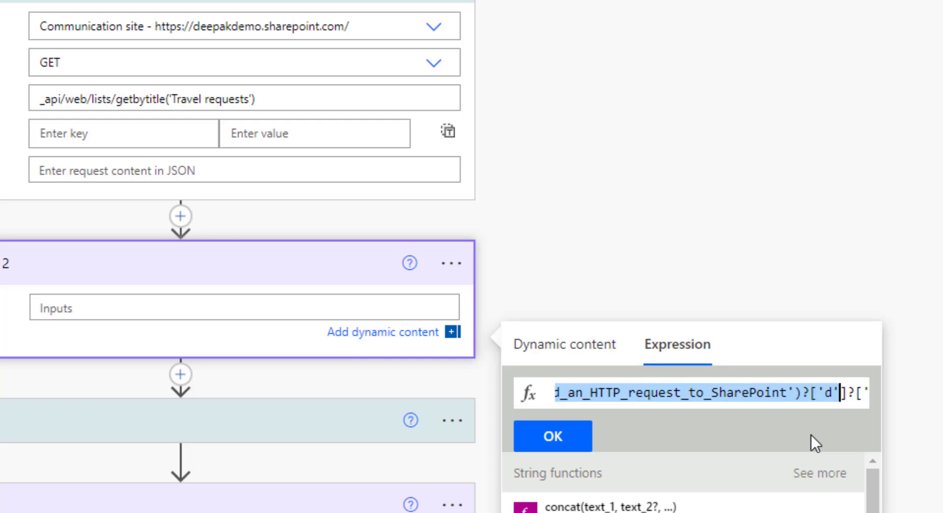
key(shift+Right)
key(shift+Right)
key(shift+Right)
key(shift+Right)
key(shift+Right)
key(shift+Right)
key(shift+Right)
key(shift+Right)
key(shift+Right)
key(shift+Right)
key(shift+Right)
key(shift+Right)
key(shift+Right)
key(shift+Right)
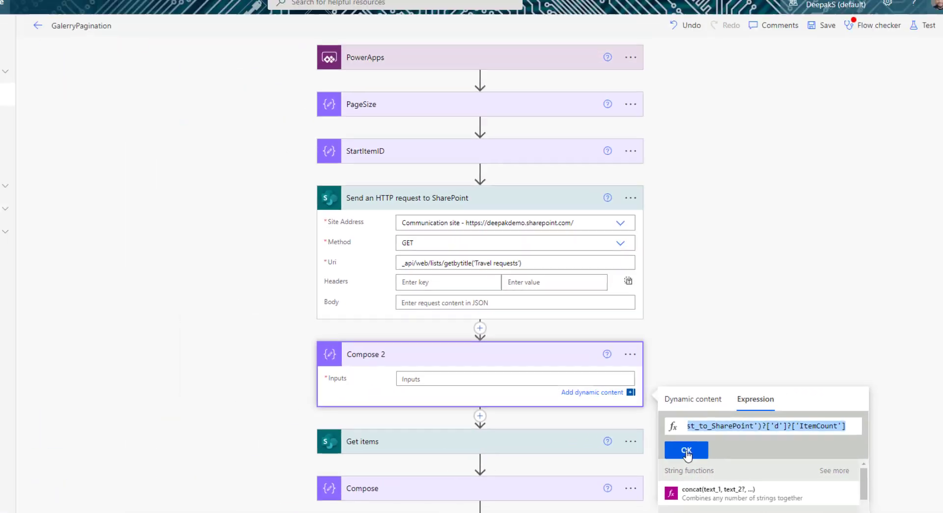
click(536, 436)
click(470, 393)
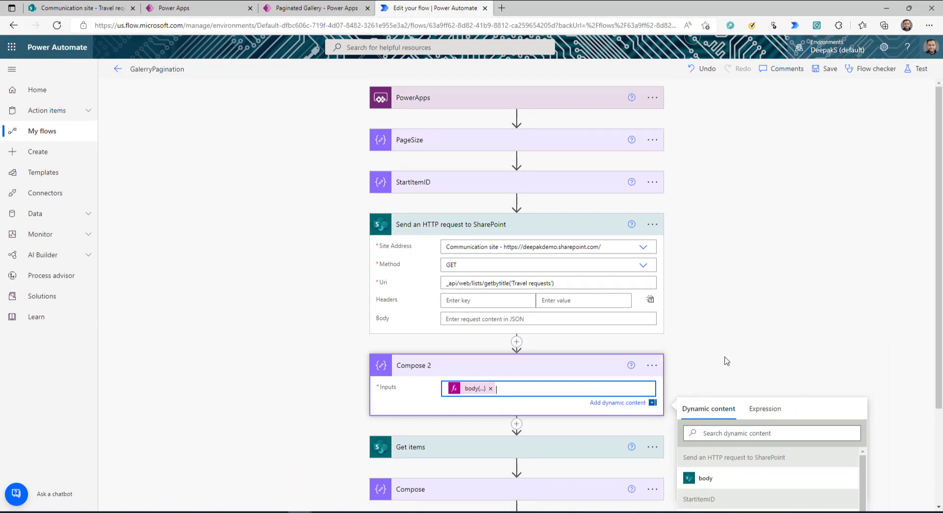
Add a text output titled totalitems to the Respond to a PowerApp or flow action
scroll(737, 361, down, 3)
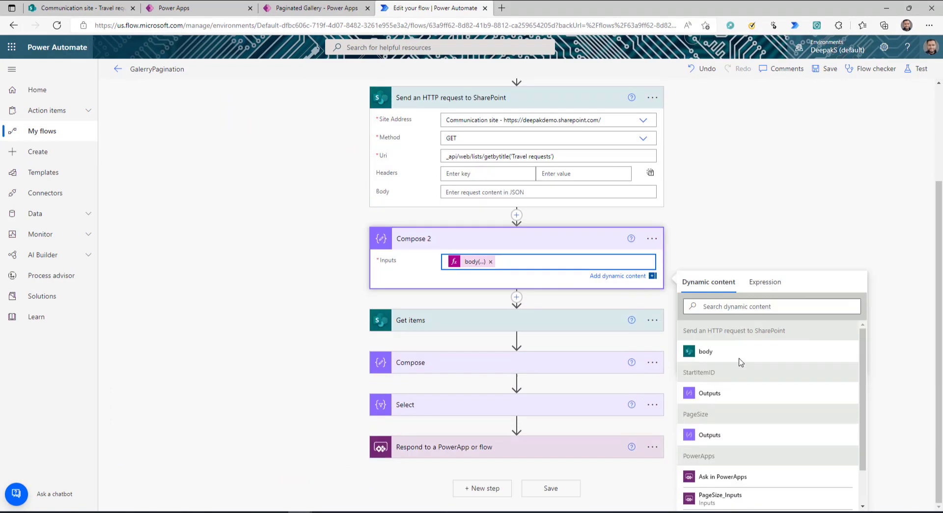
click(444, 451)
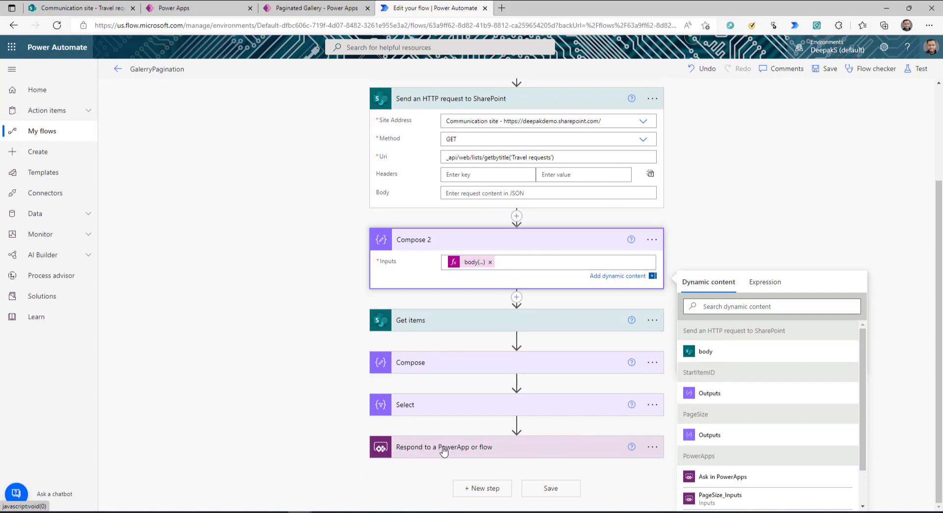
scroll(316, 446, down, 1)
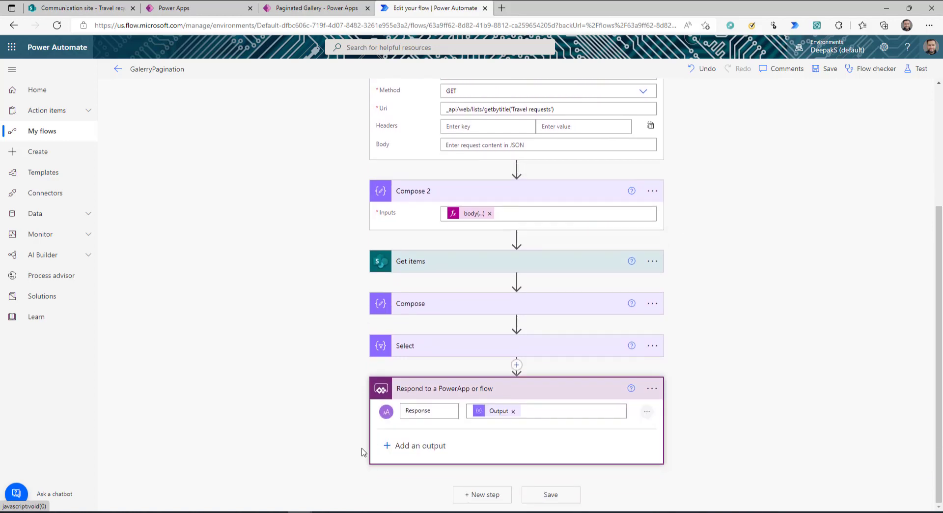
click(412, 446)
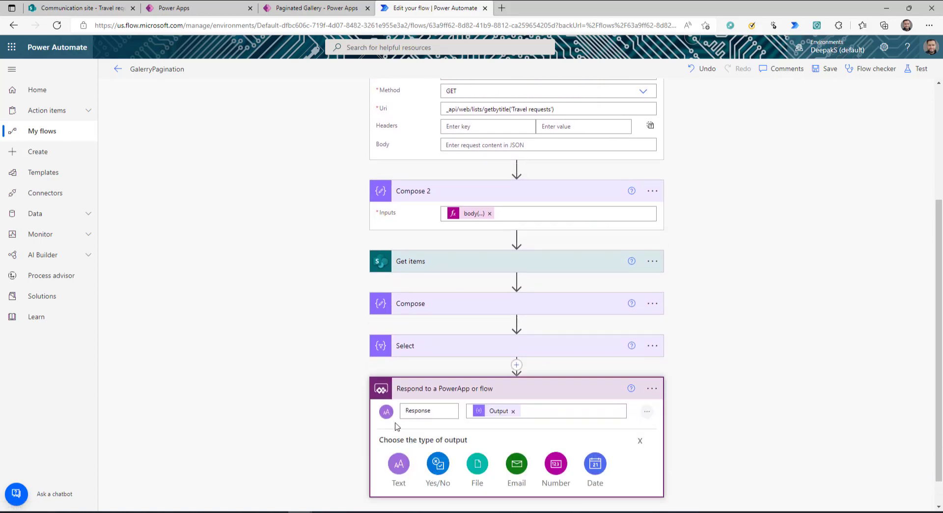
click(403, 467)
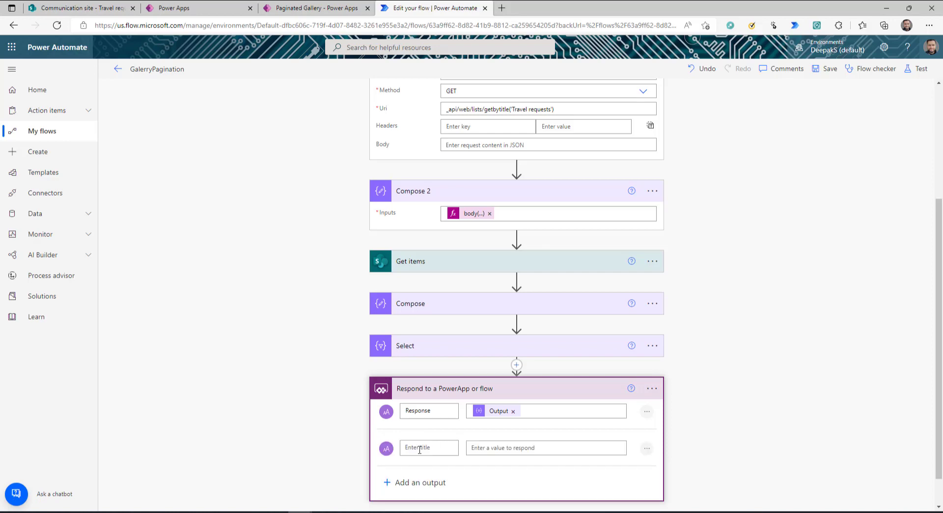
text(totalItems)
Set the totalitems output's value to the expression body('Send_an_HTTP_request_to_SharePoint')?['d']?['ItemCount']
click(516, 447)
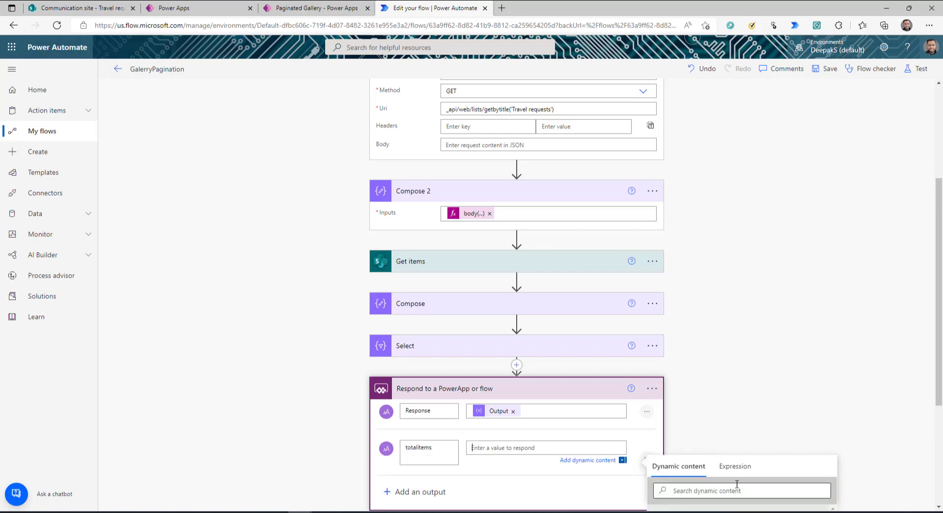
click(735, 466)
key(ctrl+v)
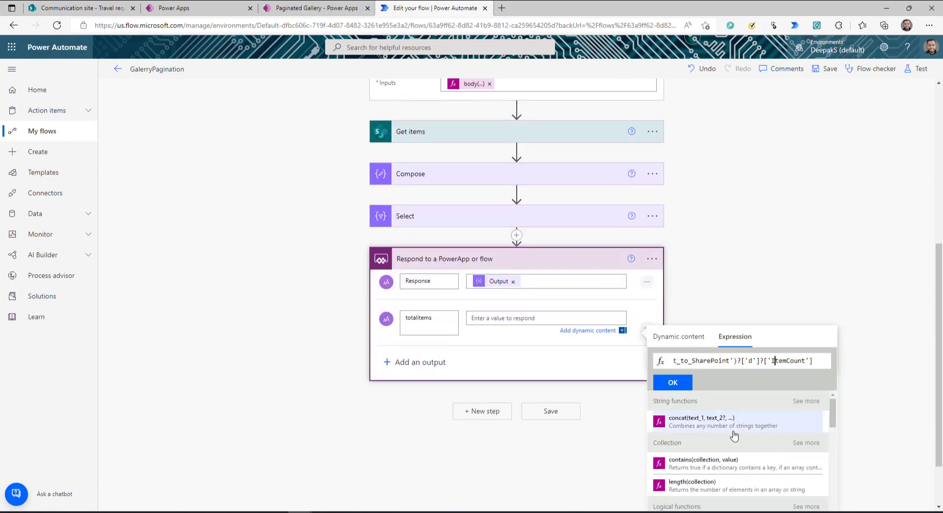
key(Left)
key(Left)
key(Left)
key(Left)
key(Left)
key(Left)
key(Left)
key(Left)
key(Left)
key(Left)
key(Left)
key(Left)
key(Left)
key(Left)
key(Left)
key(Left)
key(Left)
key(Left)
key(Left)
key(Left)
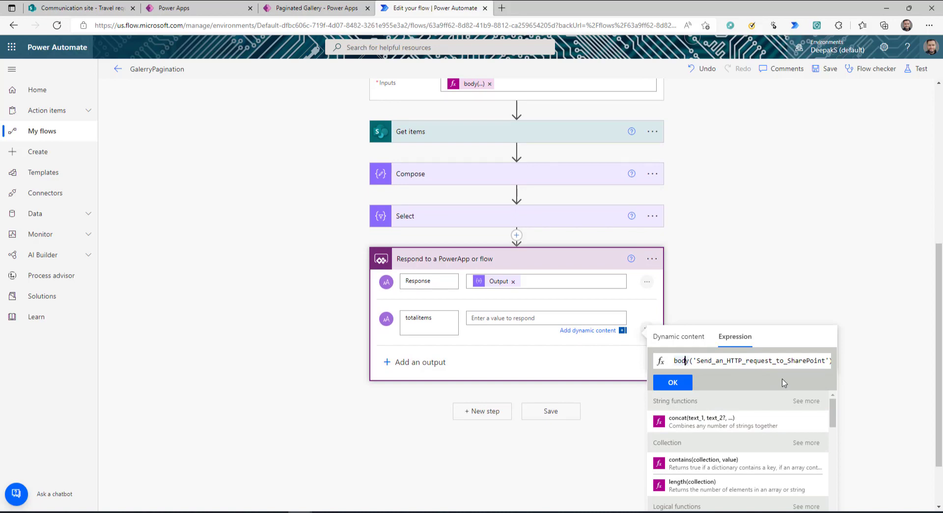
key(Right)
key(Right)
key(Right)
key(Right)
key(Right)
key(Right)
key(Right)
key(Right)
key(Right)
key(Right)
key(Right)
key(Right)
key(Right)
key(Right)
key(Right)
key(Right)
key(Right)
key(Right)
key(Right)
key(Right)
key(Right)
key(Right)
key(Right)
key(Right)
key(Right)
key(Right)
key(Right)
key(Right)
key(Right)
key(Right)
key(Right)
key(Right)
key(Right)
key(Right)
key(Right)
key(Right)
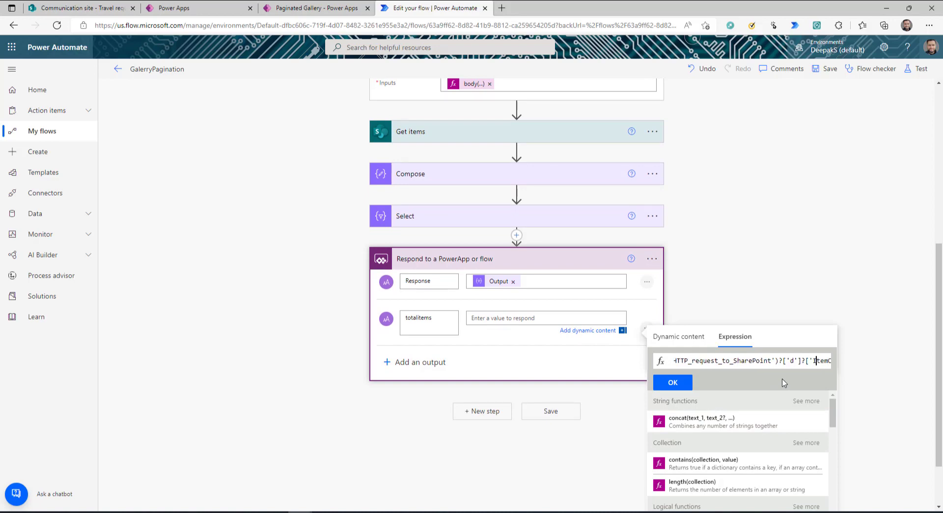
click(658, 383)
Save the flow, switch to the Power Apps editor and refresh the GalerryPagination flow there
click(825, 69)
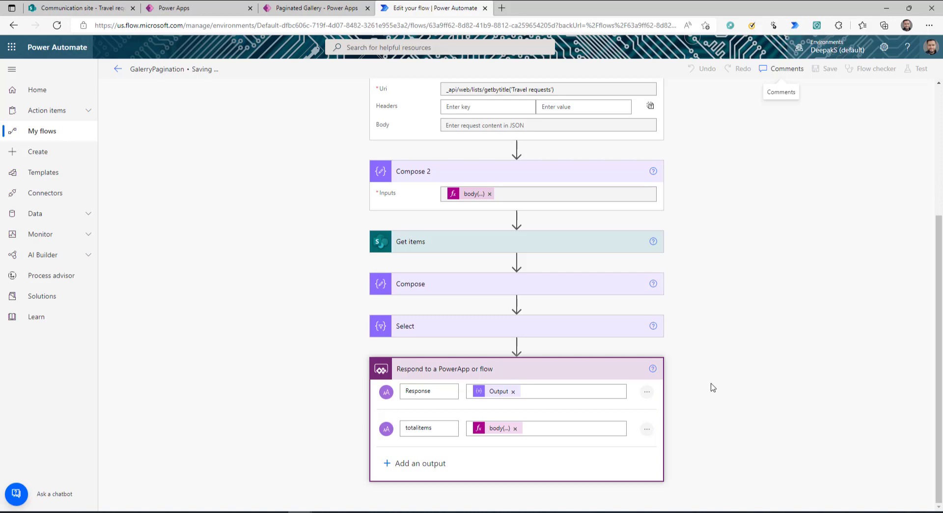
click(174, 7)
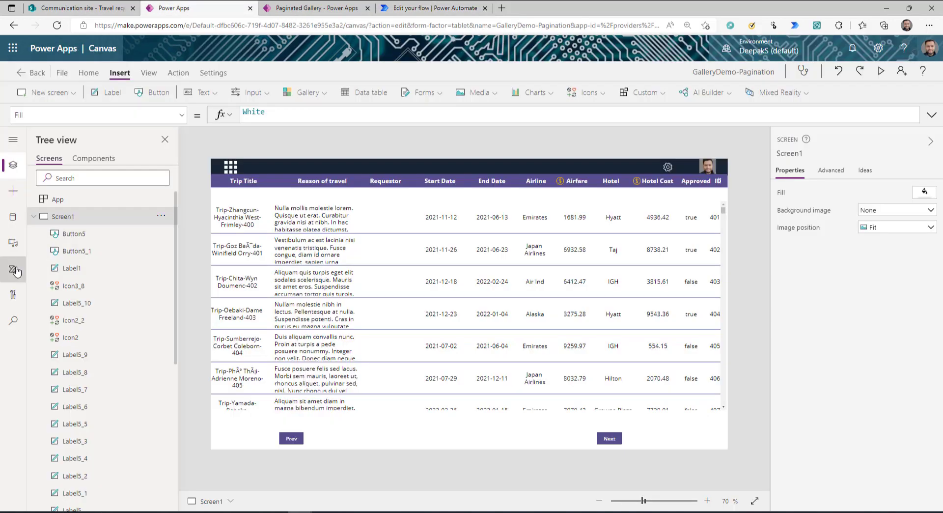
click(14, 269)
click(167, 218)
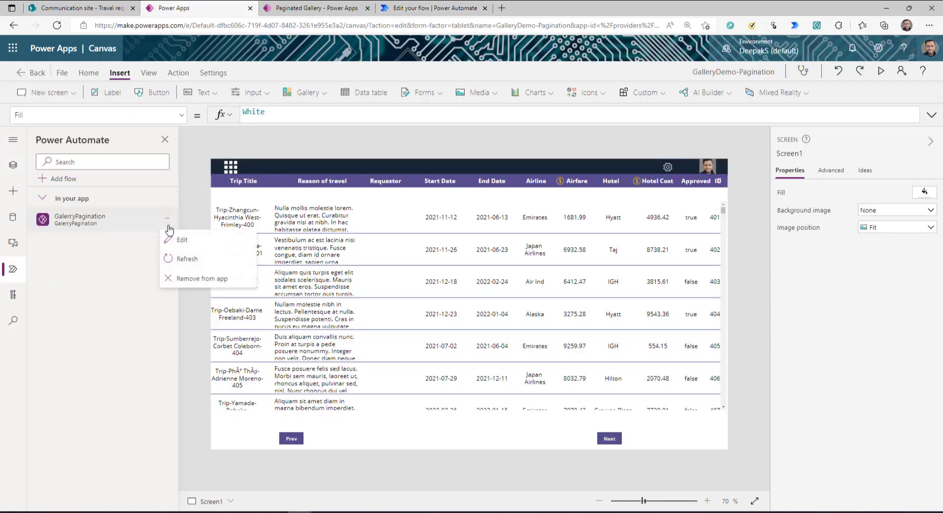
click(182, 265)
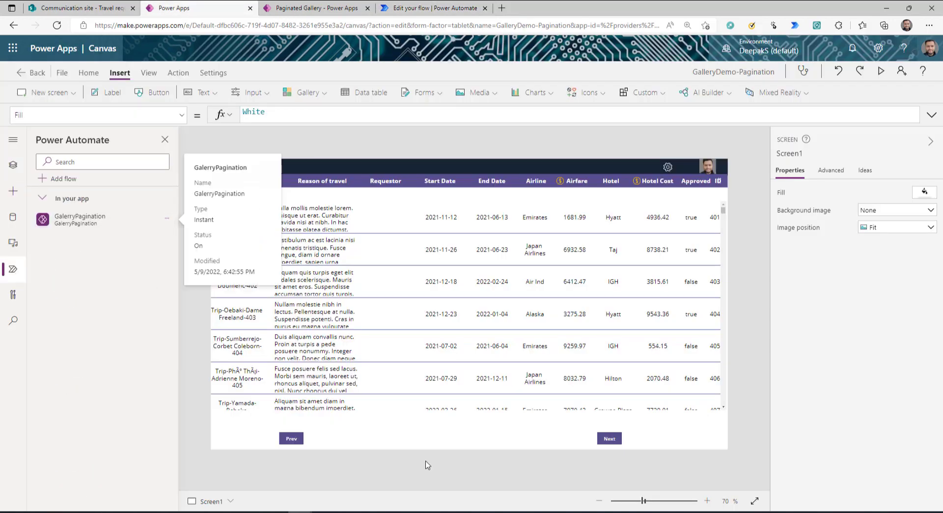
Insert a label in the middle of the screen's dark header bar and make its text white
click(116, 94)
drag(275, 193, 455, 161)
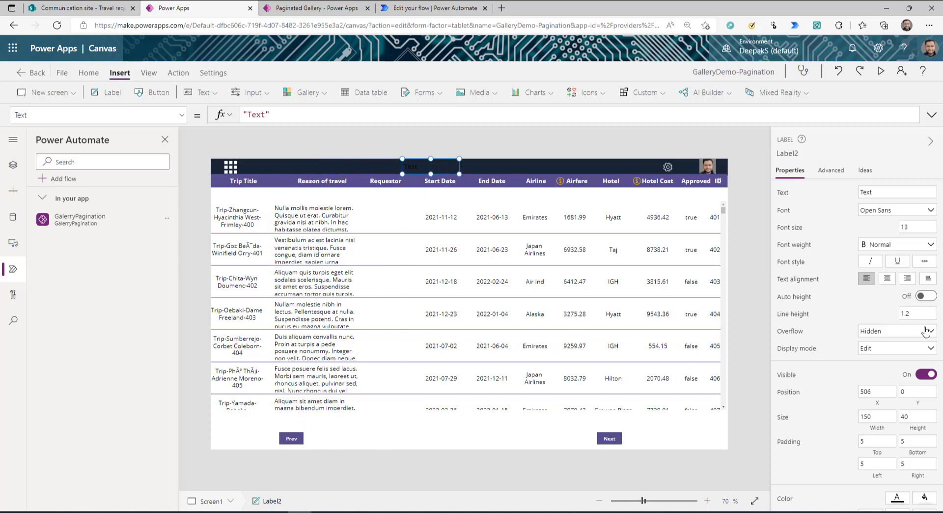
click(898, 499)
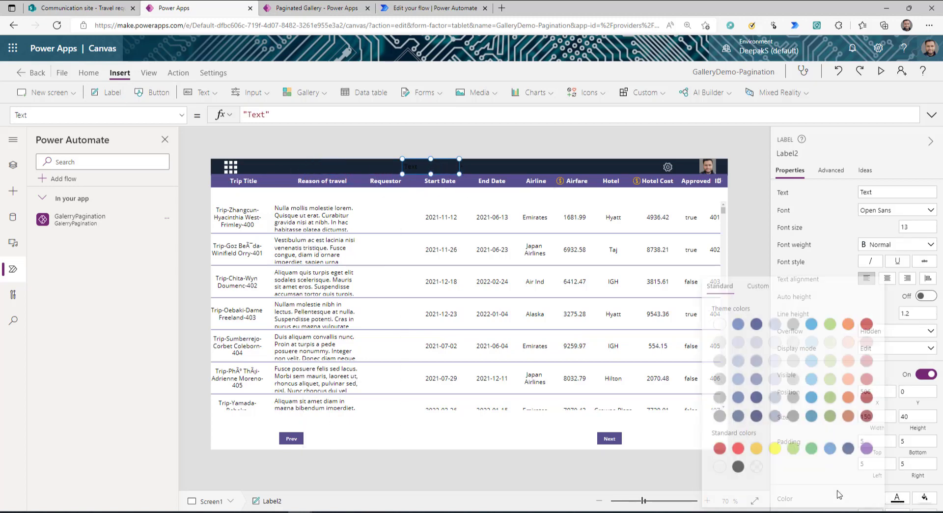
click(715, 324)
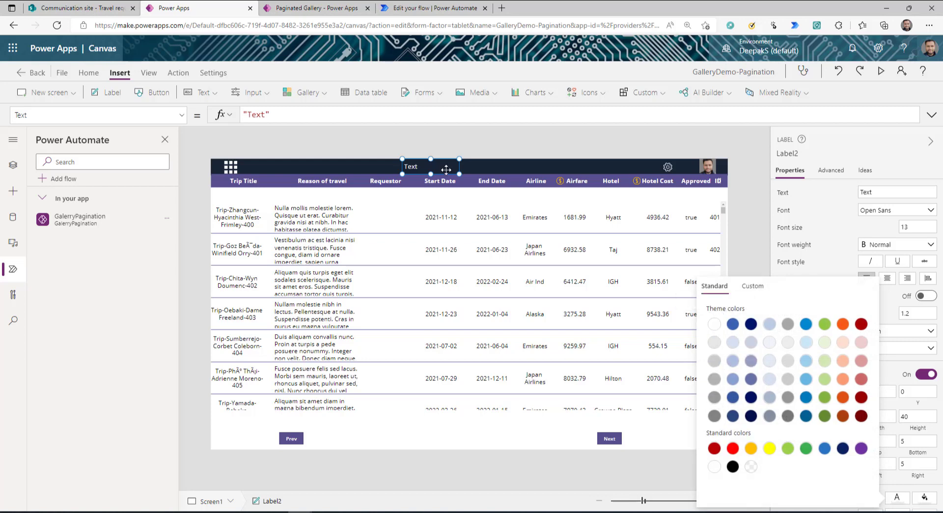
Set the header label's Text formula to objItems.totalitems
triple_click(278, 110)
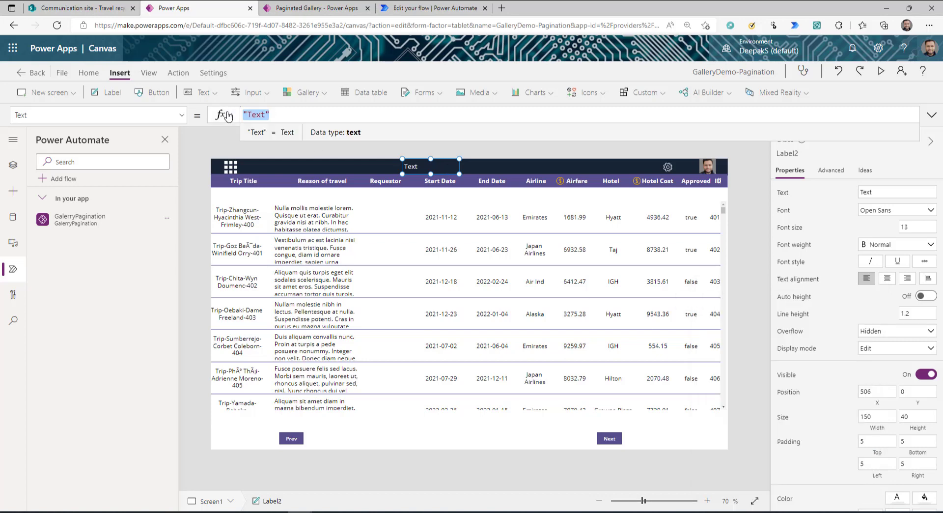
text(objResponse.)
key(ctrl+a)
key(BackSpace)
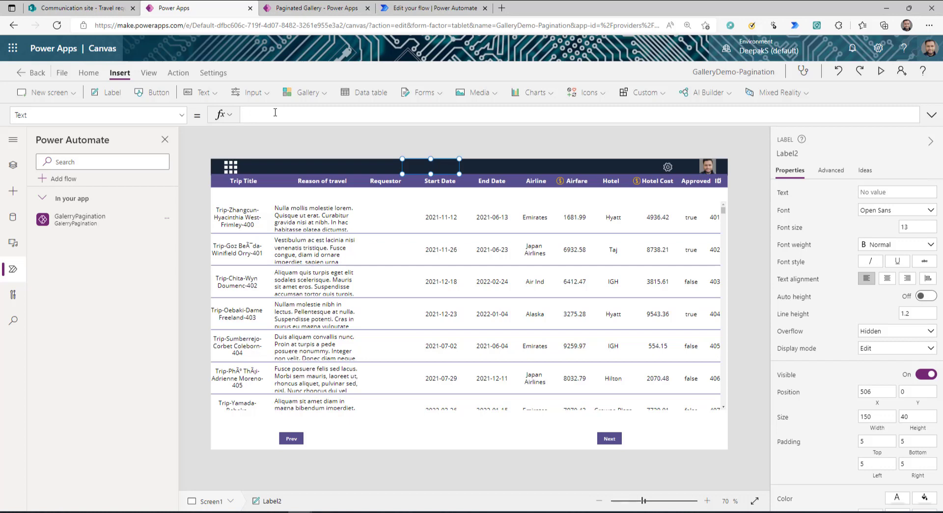
text(objItems)
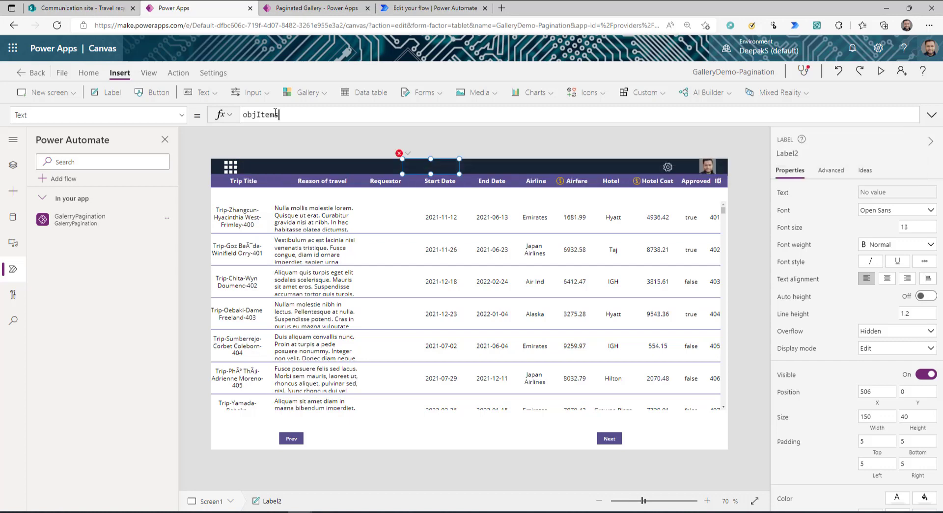
text(.)
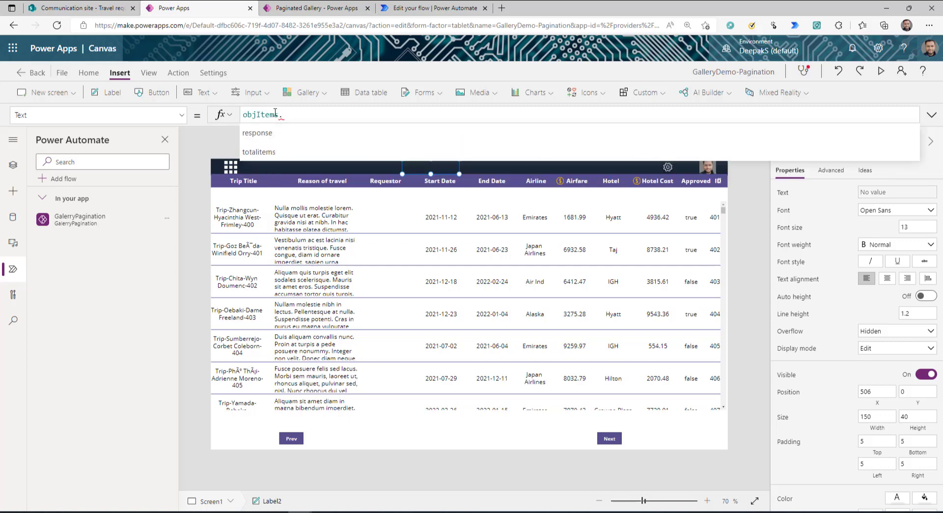
key(Down)
key(Down)
key(Tab)
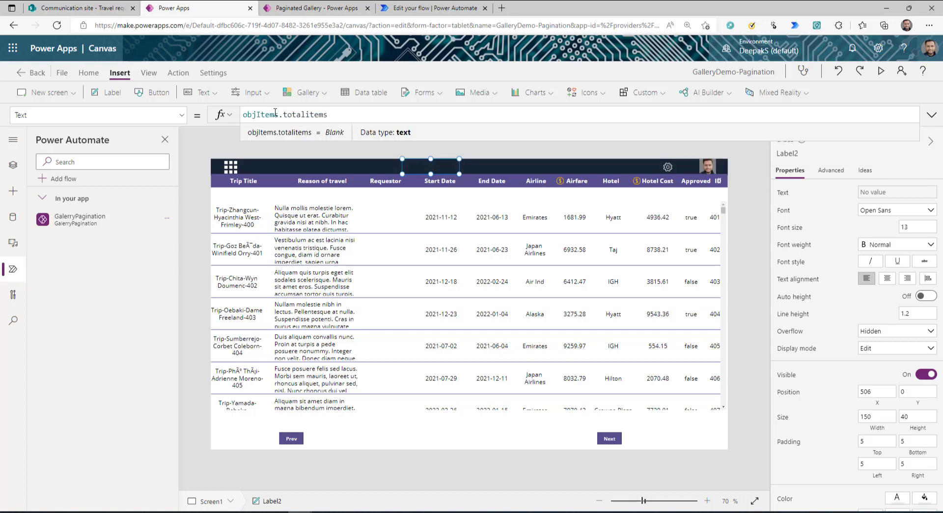
Run the app's OnStart and select the header label to check the total item count
click(13, 165)
click(161, 198)
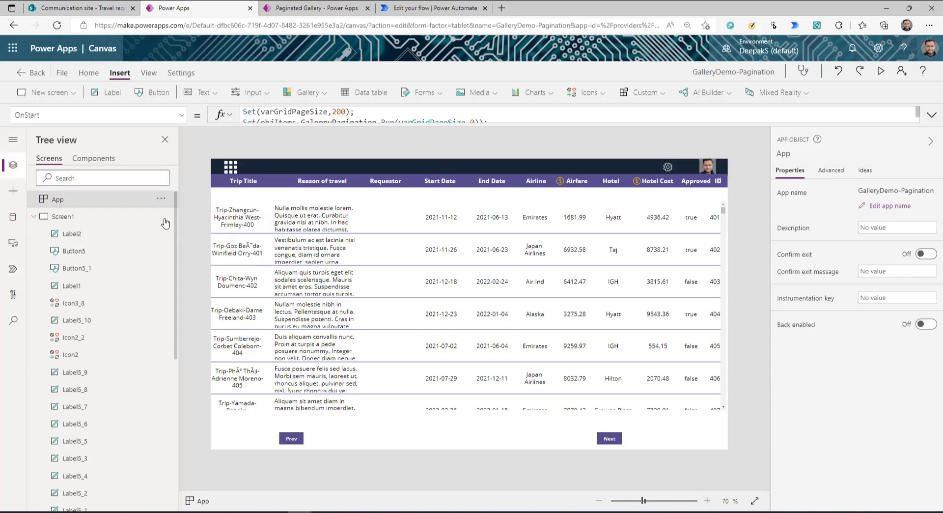
click(161, 199)
click(169, 237)
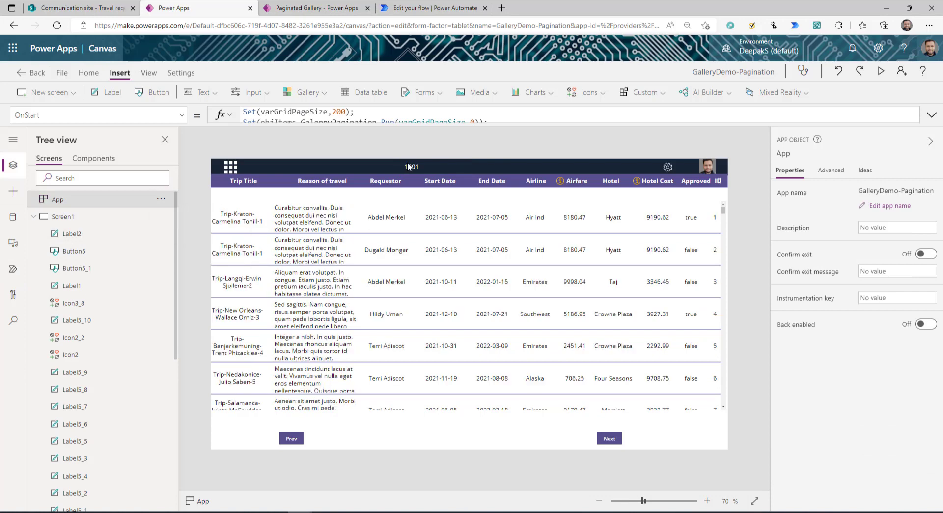
click(411, 166)
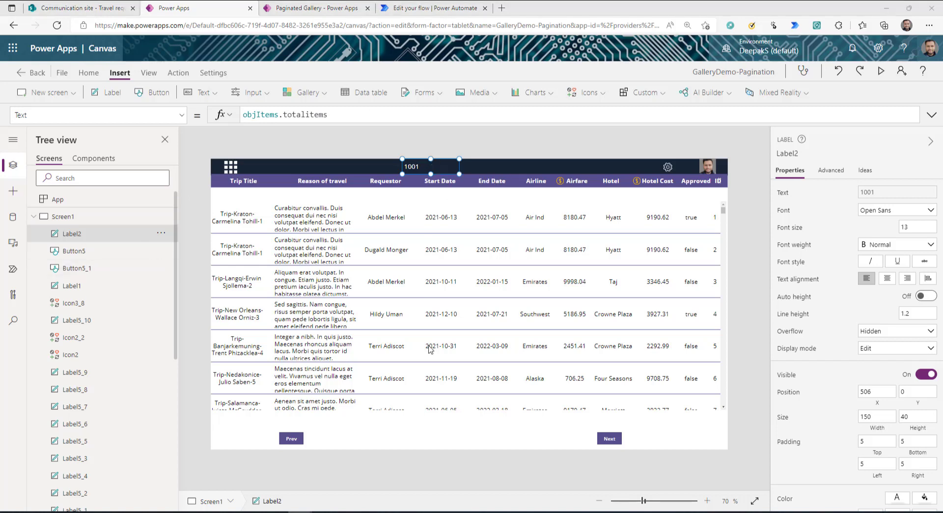
Insert a horizontal gallery with the Blank layout and fit it between the Prev and Next buttons, about 759 wide and 30 high
click(380, 447)
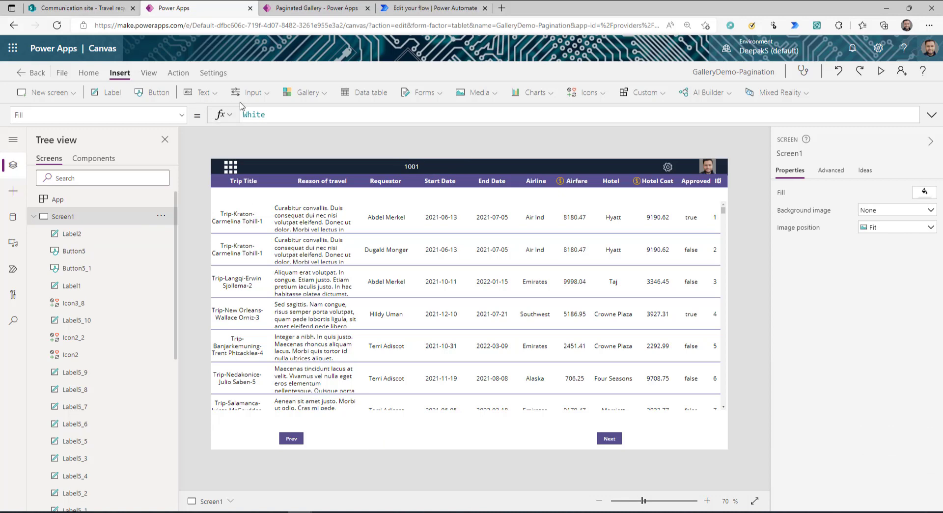
click(308, 93)
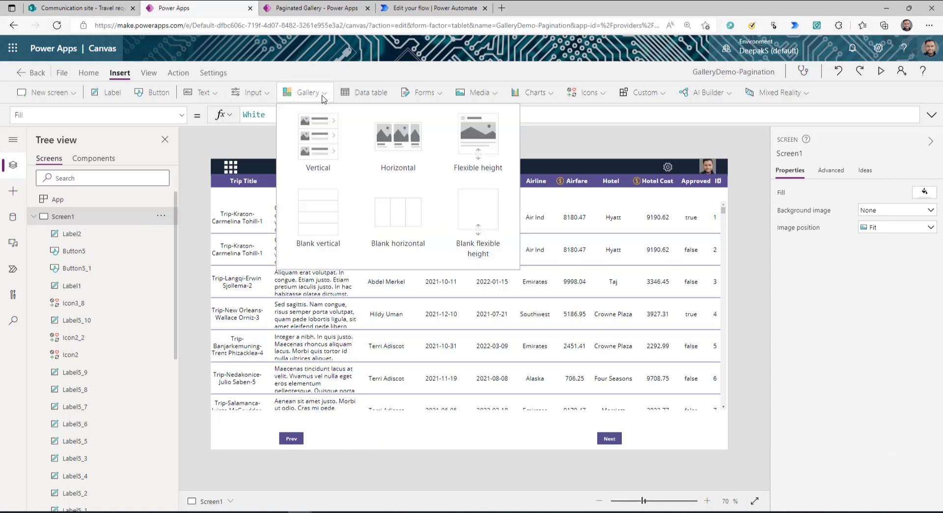
click(409, 152)
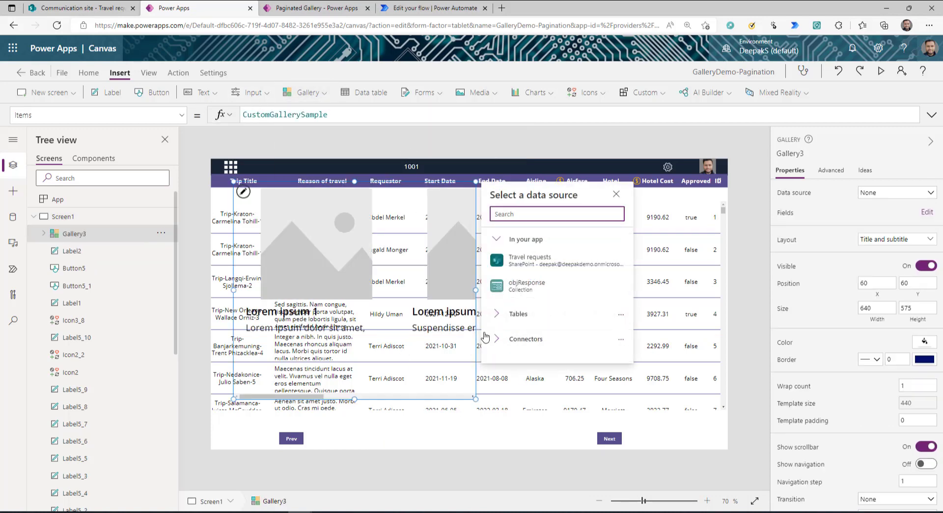
click(874, 242)
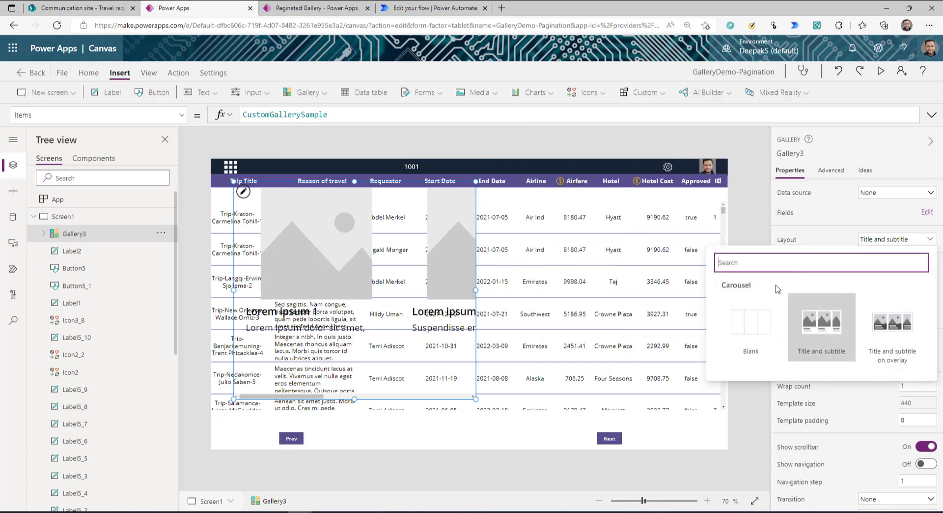
click(748, 331)
drag(350, 181, 494, 425)
drag(551, 427, 596, 432)
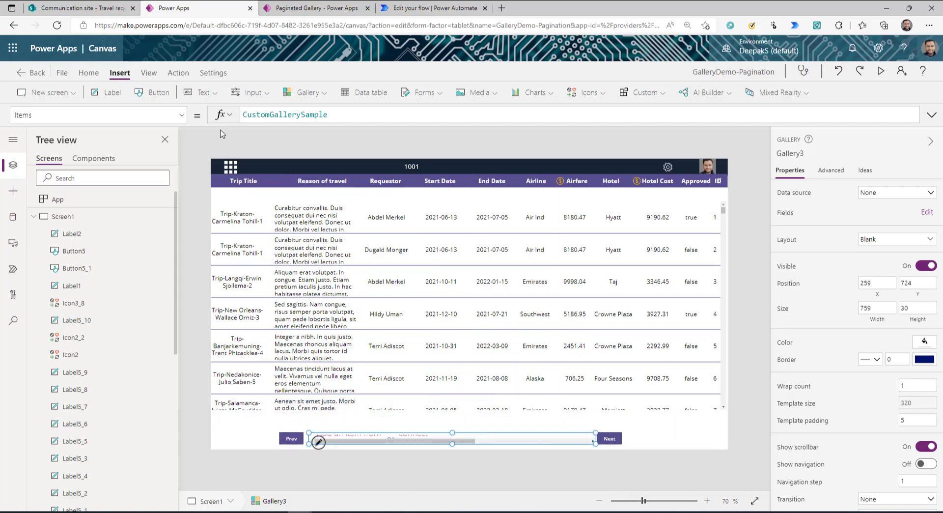
Set the new gallery's Items formula to Sequence(objItems.totalitems/varGridPageSize+1,1)
double_click(301, 116)
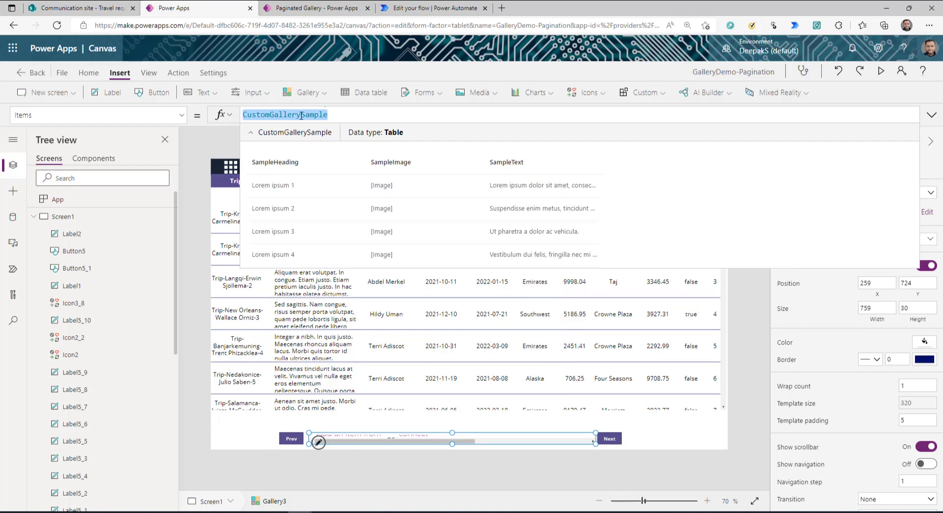
text(sea)
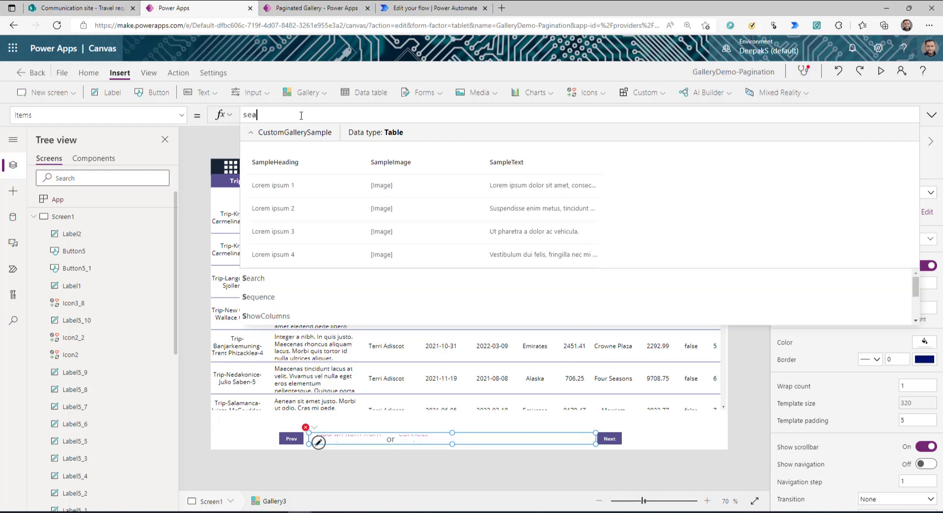
text(q)
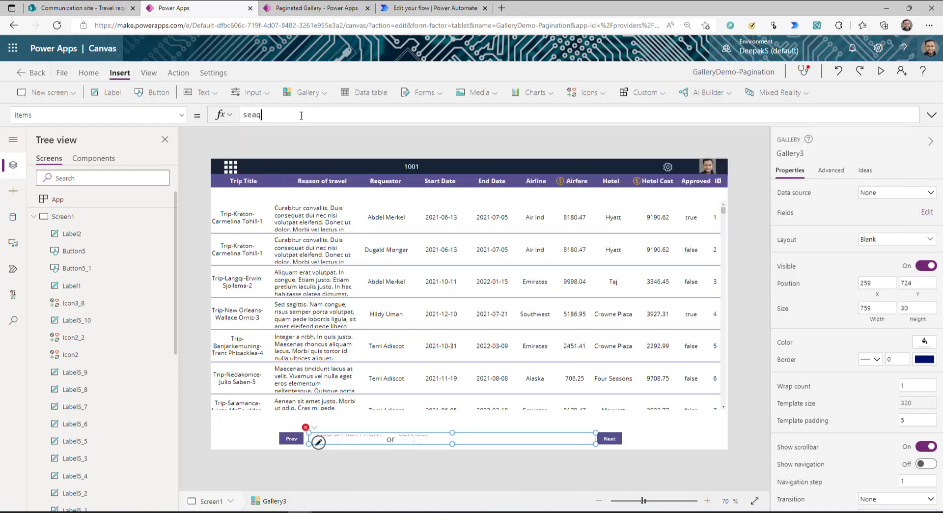
key(BackSpace)
key(BackSpace)
text(q)
key(Tab)
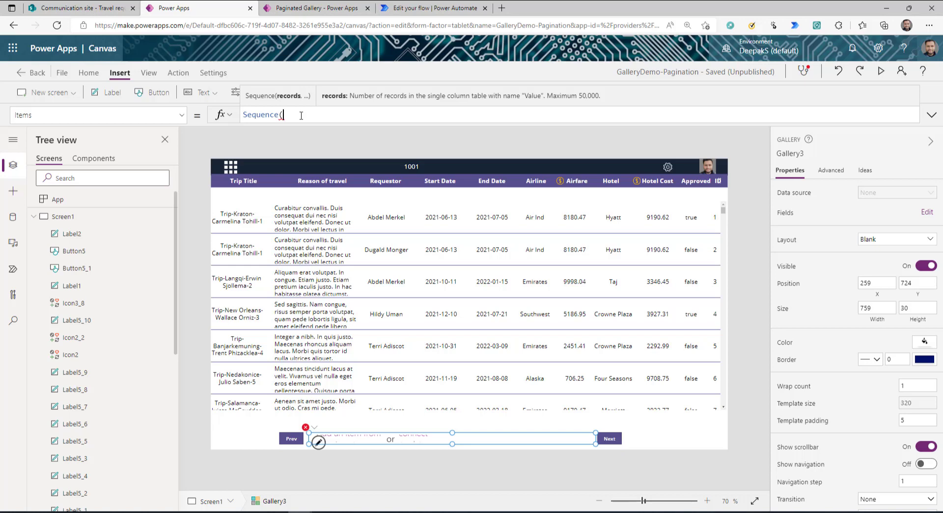
text(j)
key(Tab)
text(.totalitems)
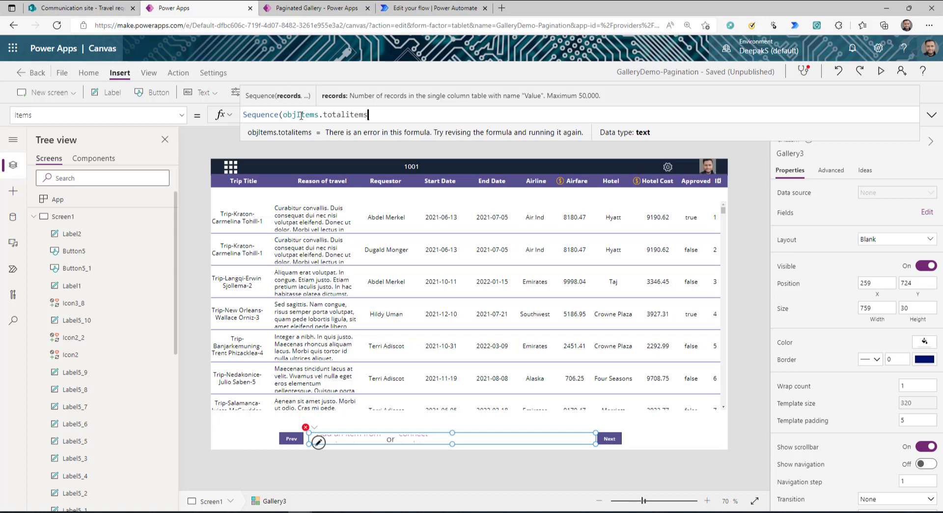
text(/)
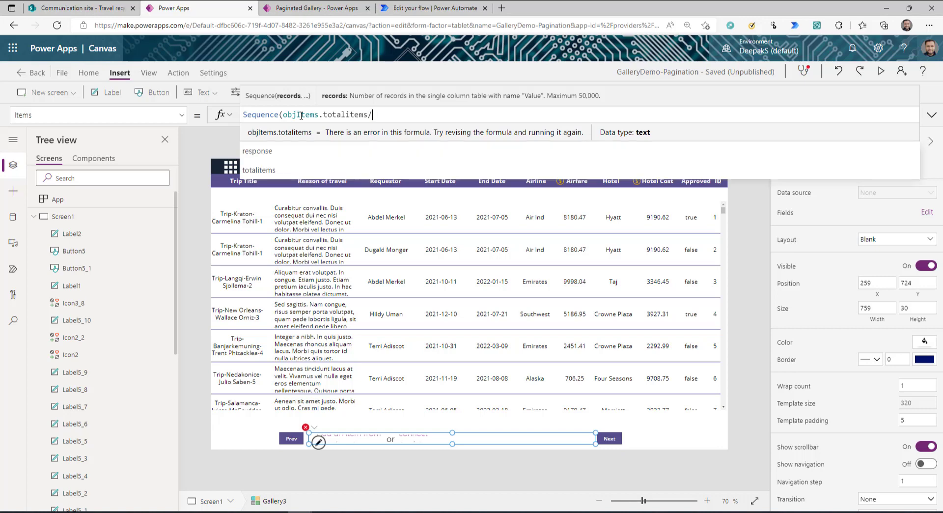
text(var)
key(Tab)
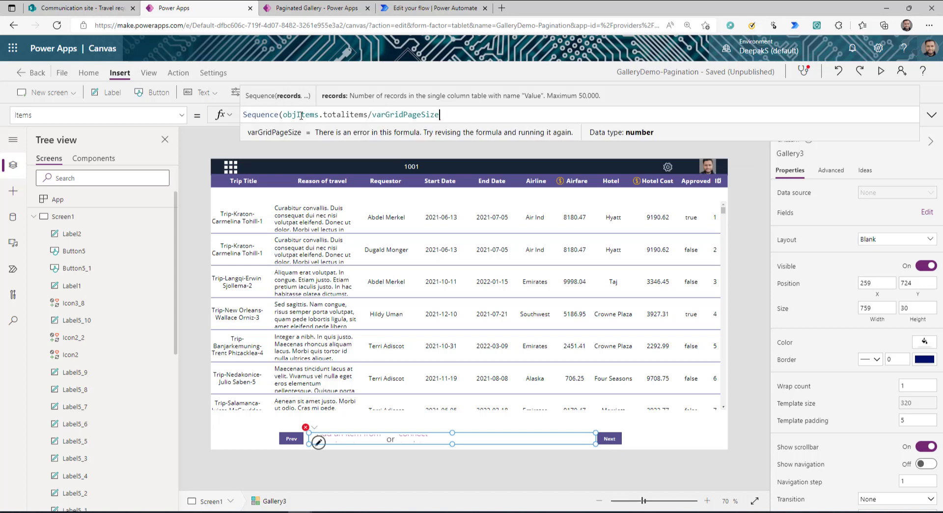
text(+1)
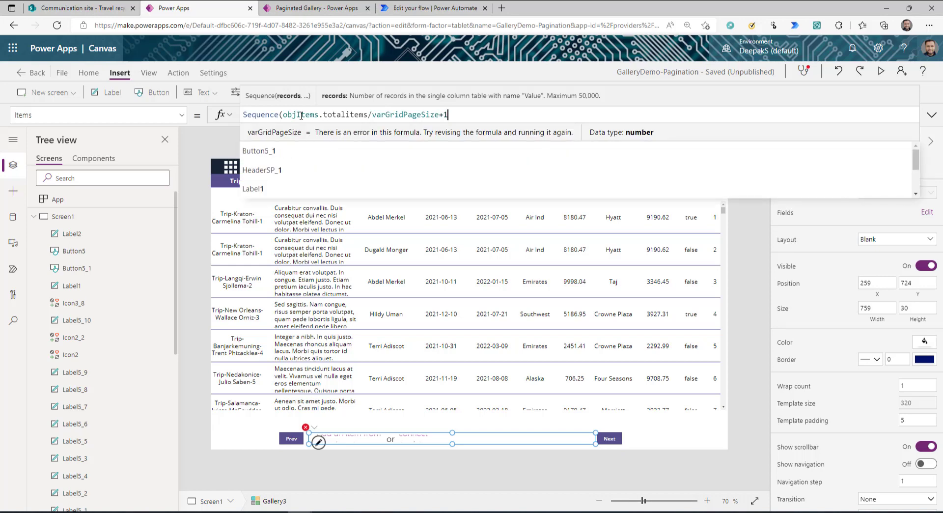
text(,1)
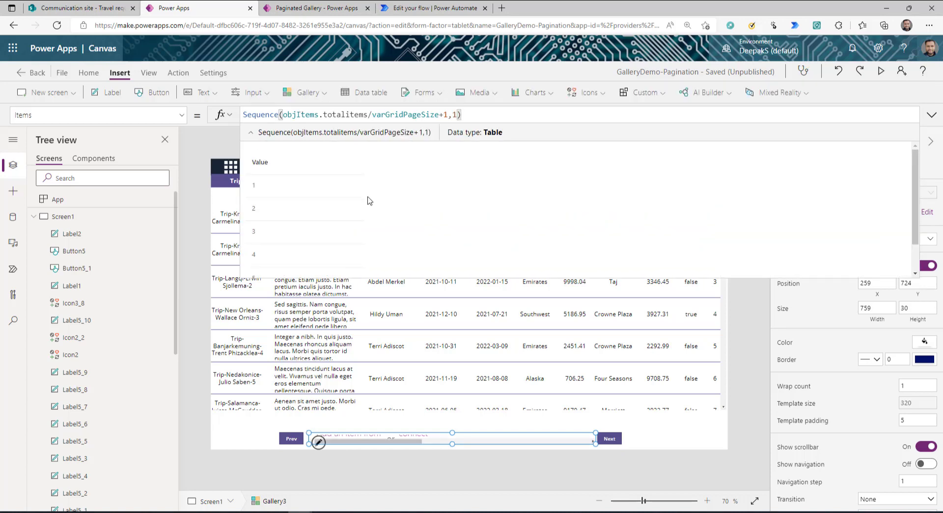
scroll(366, 199, down, 1)
scroll(453, 243, up, 1)
Add a text label inside the page number gallery's template and shrink it to about 28 by 20
click(344, 440)
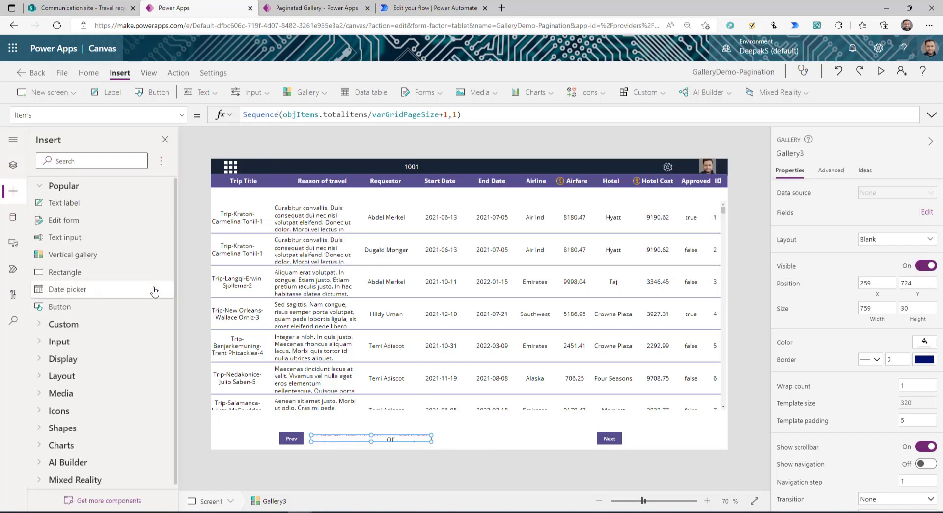
click(478, 436)
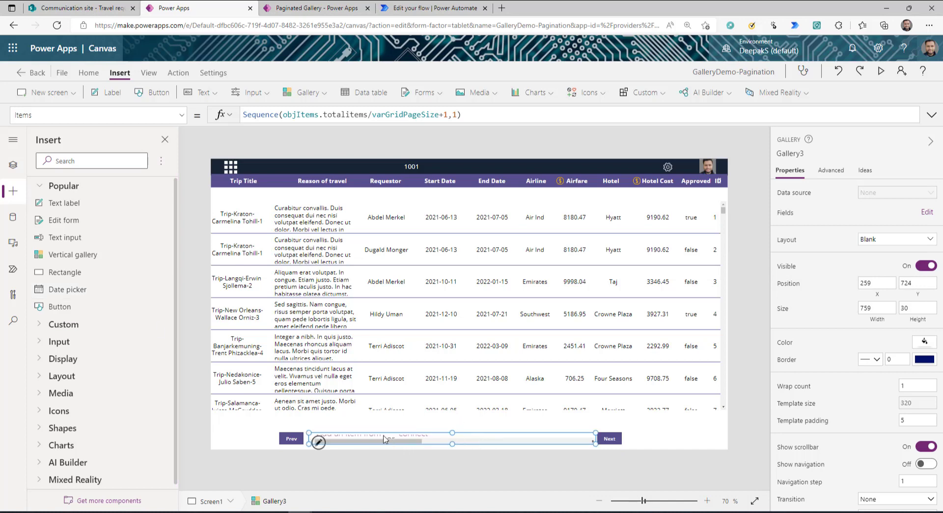
click(357, 440)
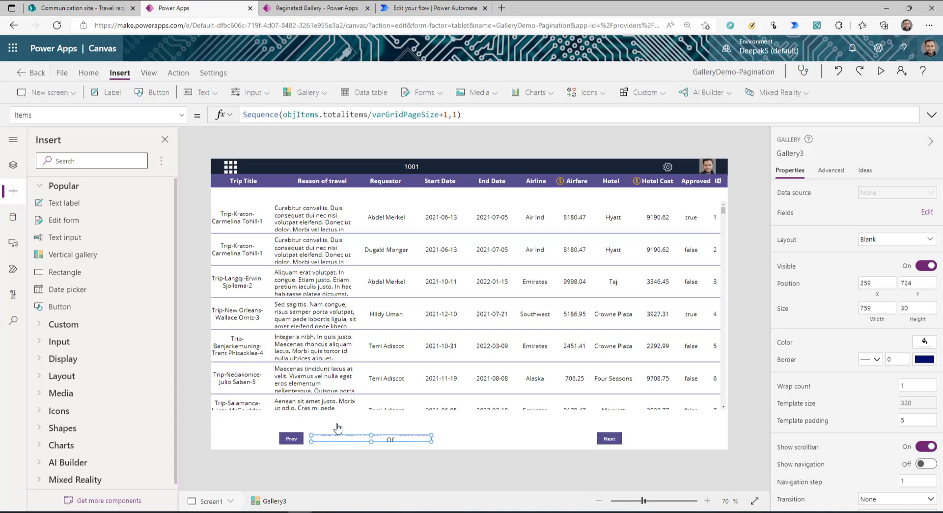
click(72, 205)
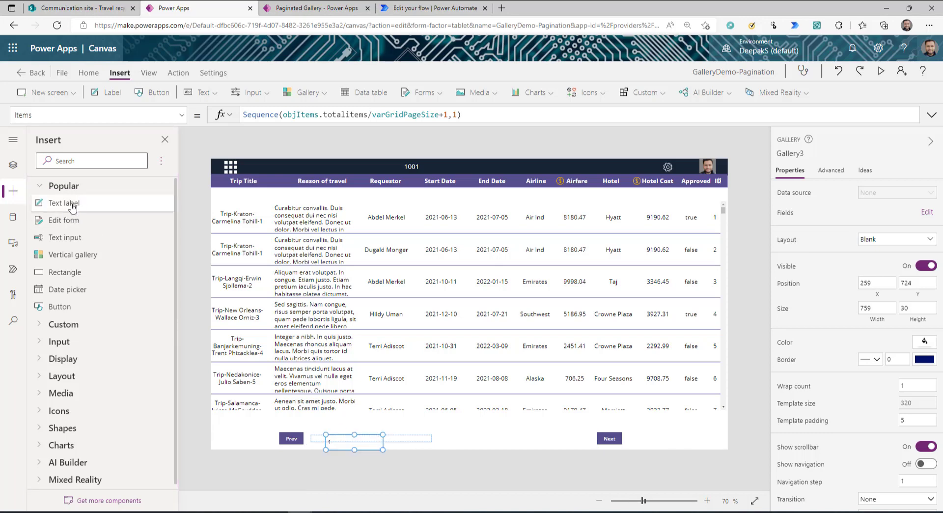
drag(344, 440, 324, 438)
click(429, 441)
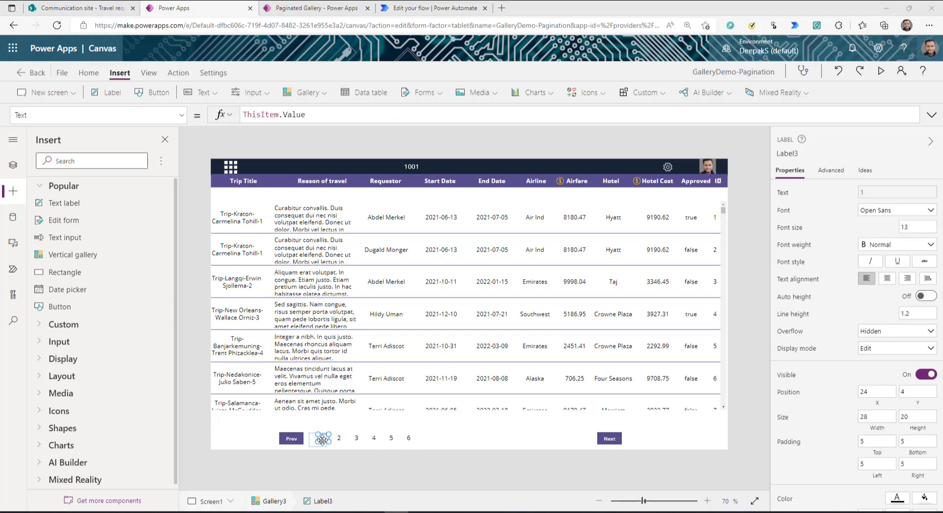
Set the page number label's X position to 0 and its width to 50
click(877, 391)
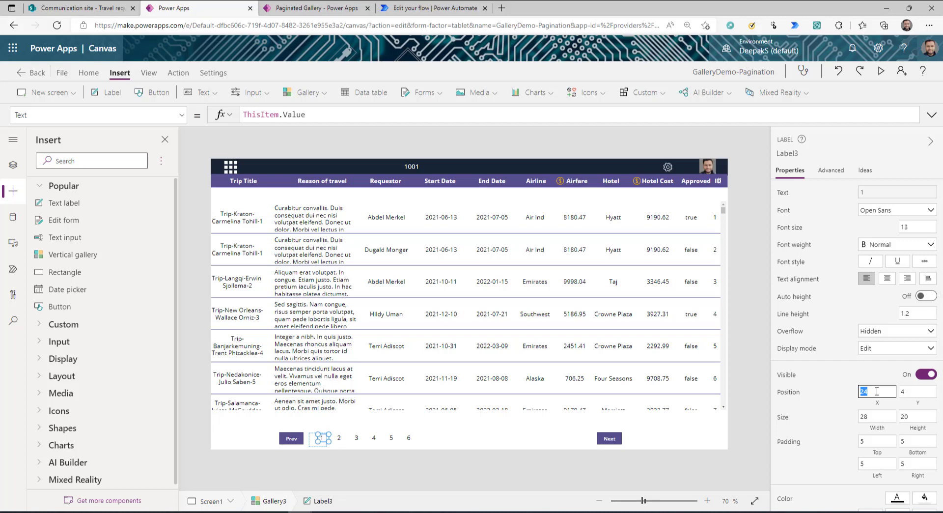
text(0)
key(Tab)
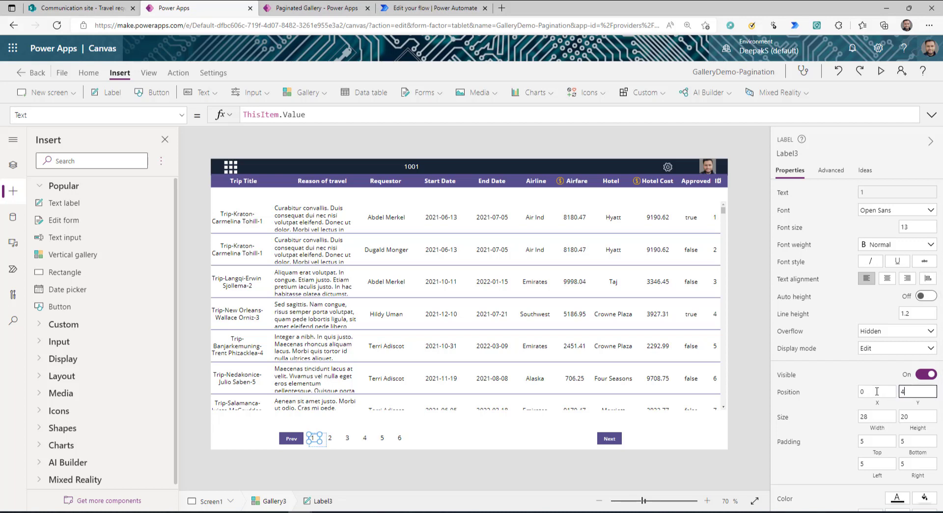
click(867, 416)
text(50)
key(Tab)
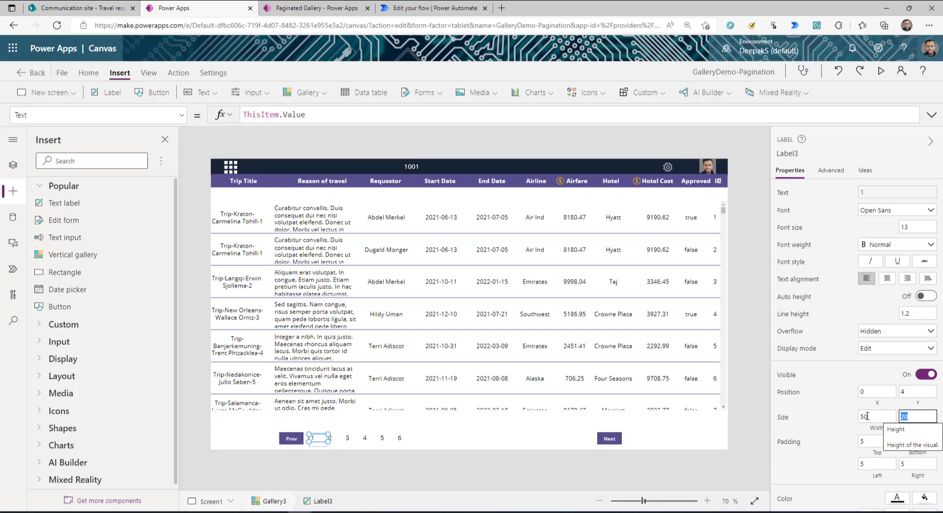
click(318, 442)
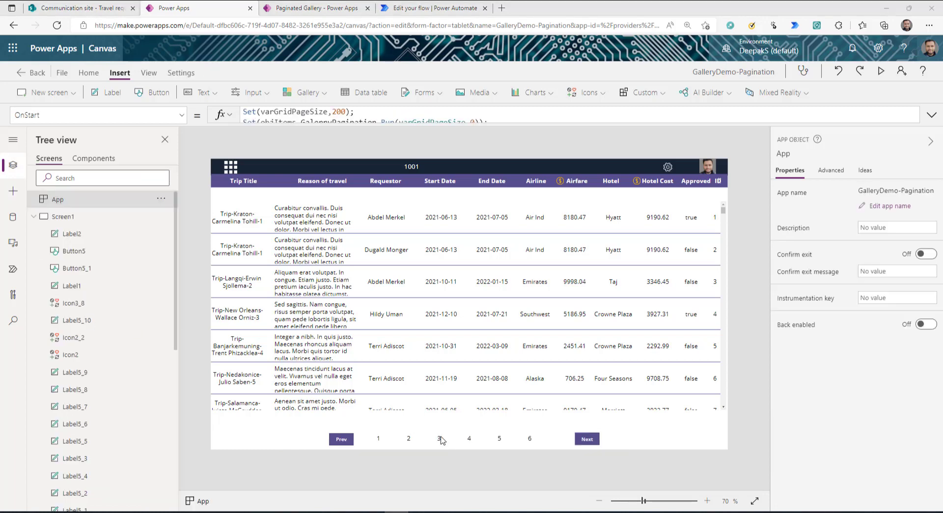
Change varGridPageSize to 50 in the app's OnStart formula and run OnStart
click(442, 440)
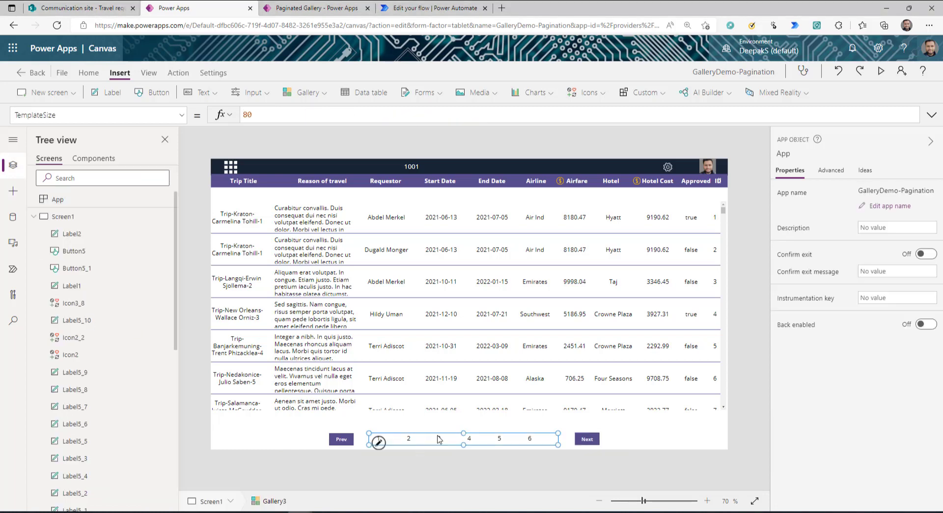
click(384, 442)
click(425, 444)
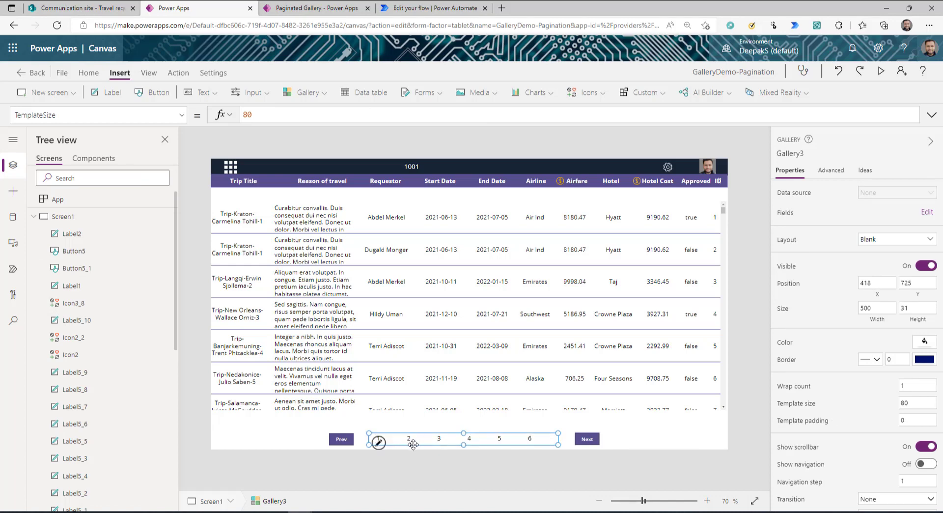
click(55, 202)
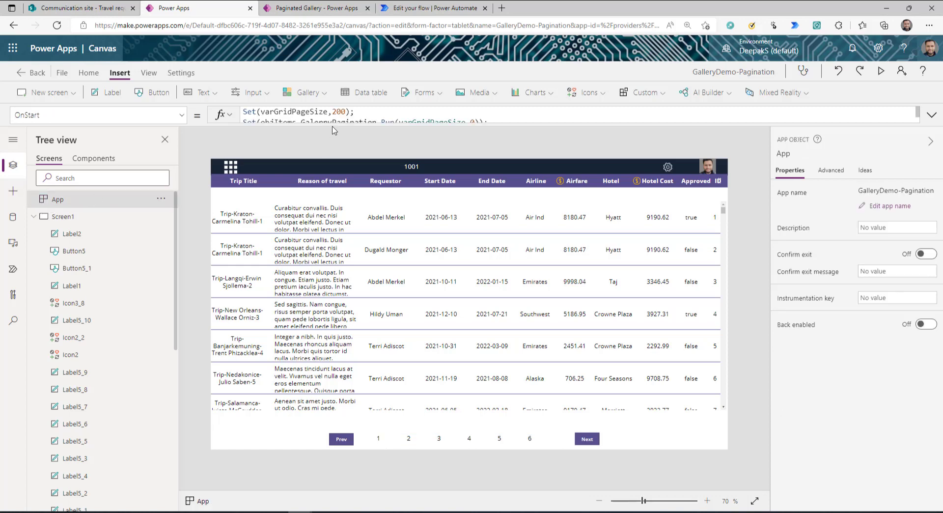
double_click(337, 112)
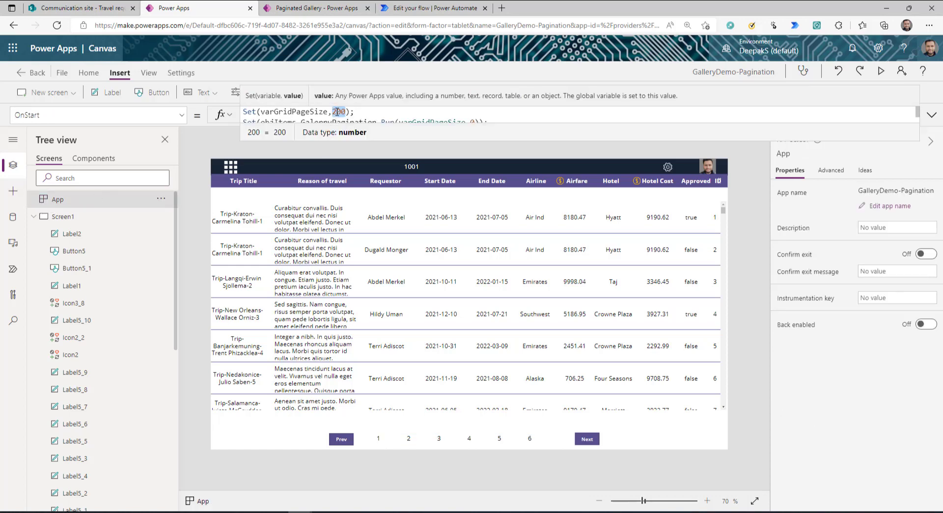
text(50)
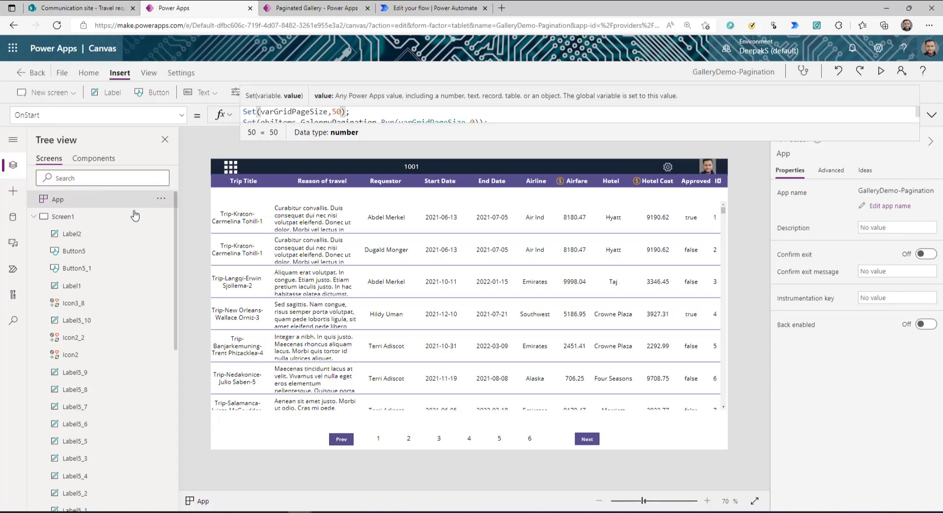
click(160, 199)
click(189, 237)
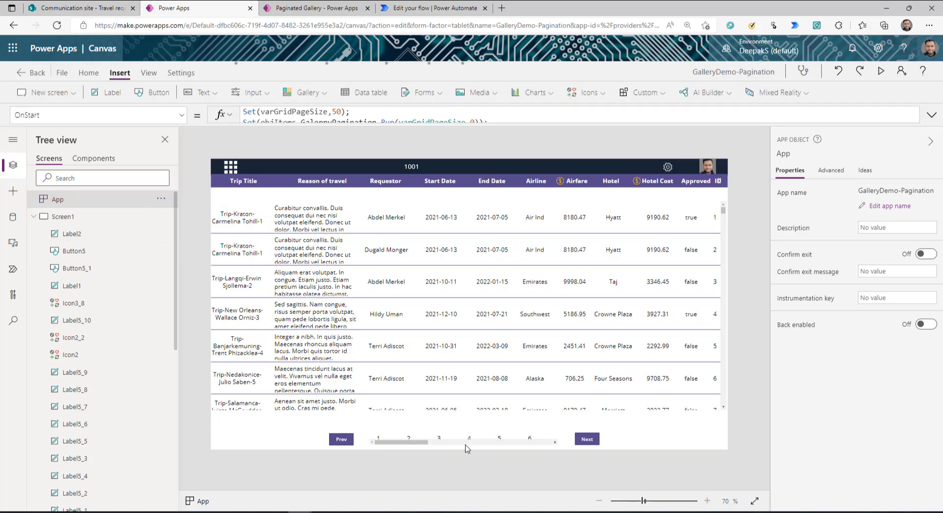
Scroll through the page number gallery, turn its scrollbar off and turn its navigation arrows on
click(396, 445)
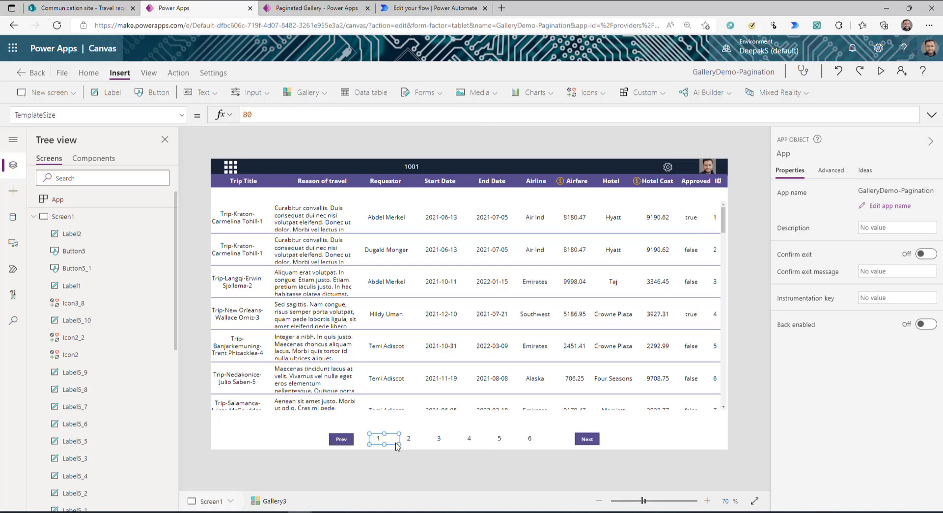
drag(426, 445, 559, 452)
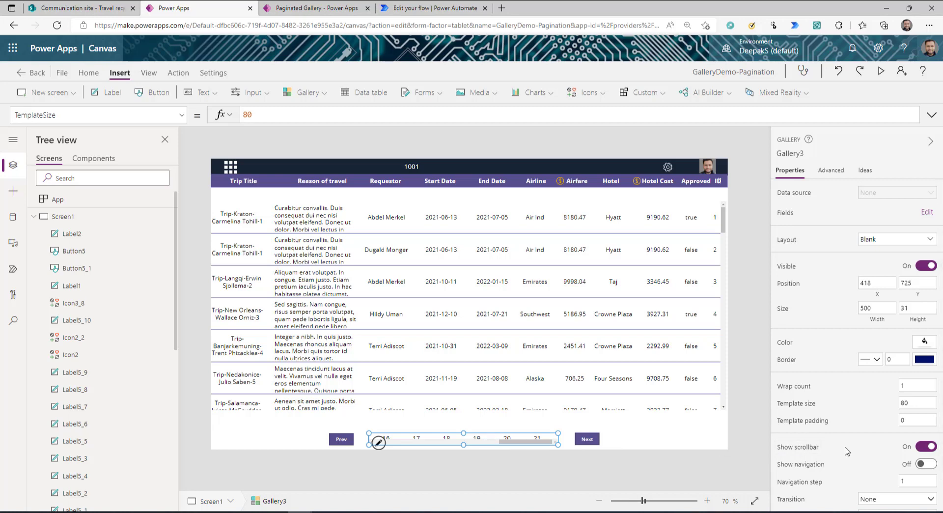
click(926, 446)
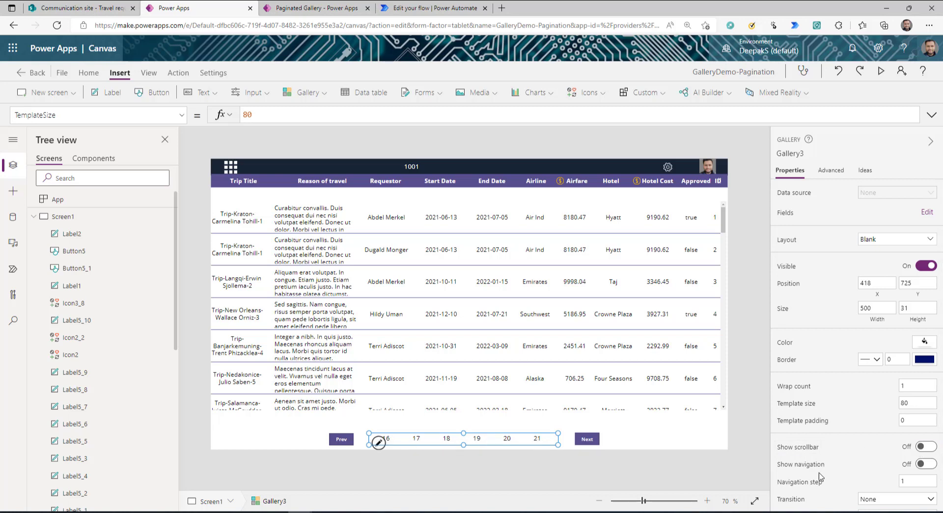
click(926, 464)
click(386, 440)
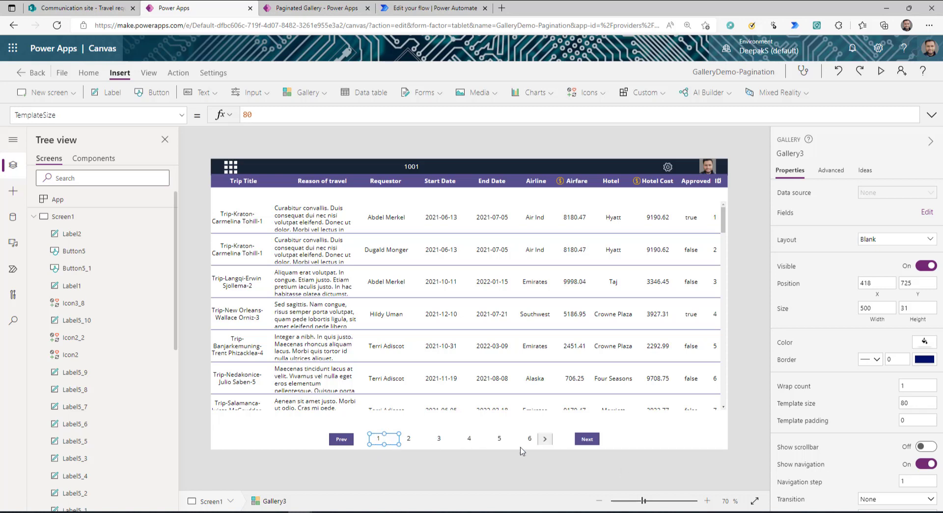
Preview the app and move the page numbers forward with the gallery's navigation arrow
click(640, 445)
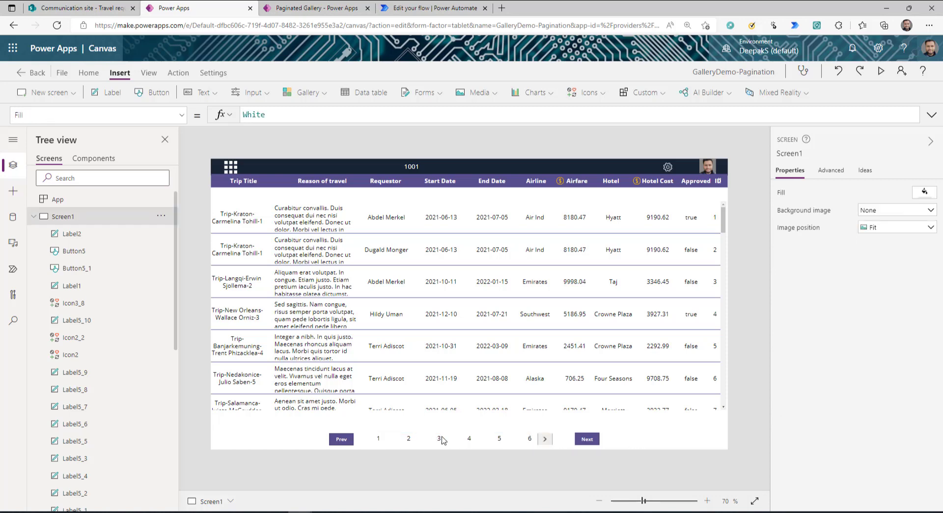
click(881, 70)
click(588, 493)
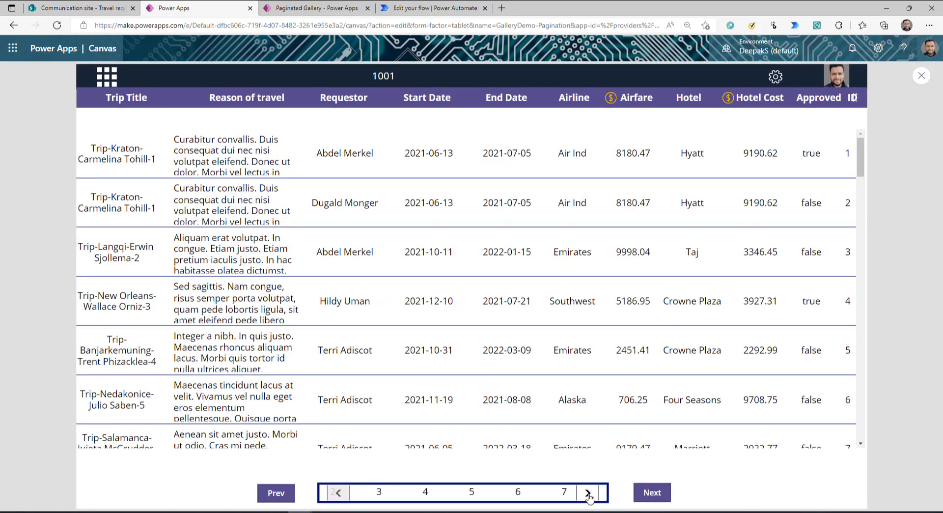
Move the page numbers forward and back to the first page with the navigation arrows, and close the preview
click(588, 493)
click(338, 492)
click(338, 492)
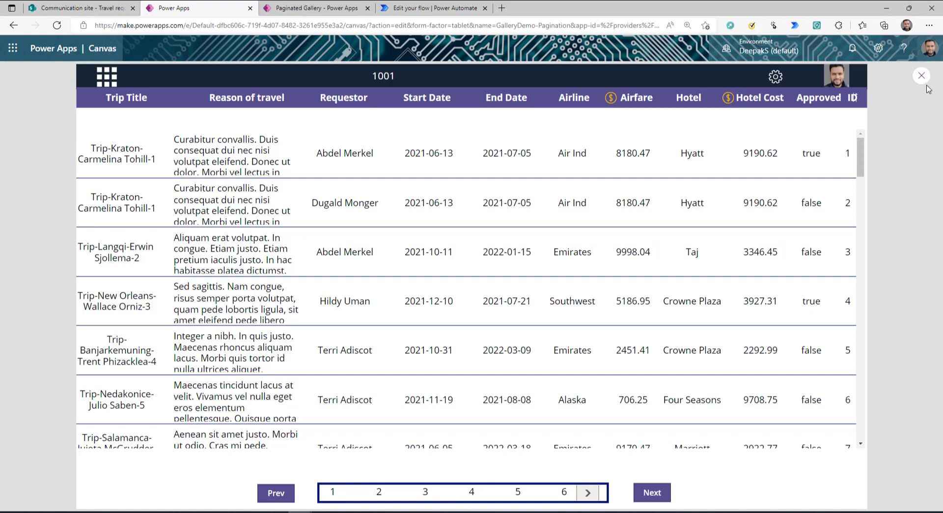
key(Escape)
Set the page number gallery's FocusedBorderThickness to 0
click(530, 439)
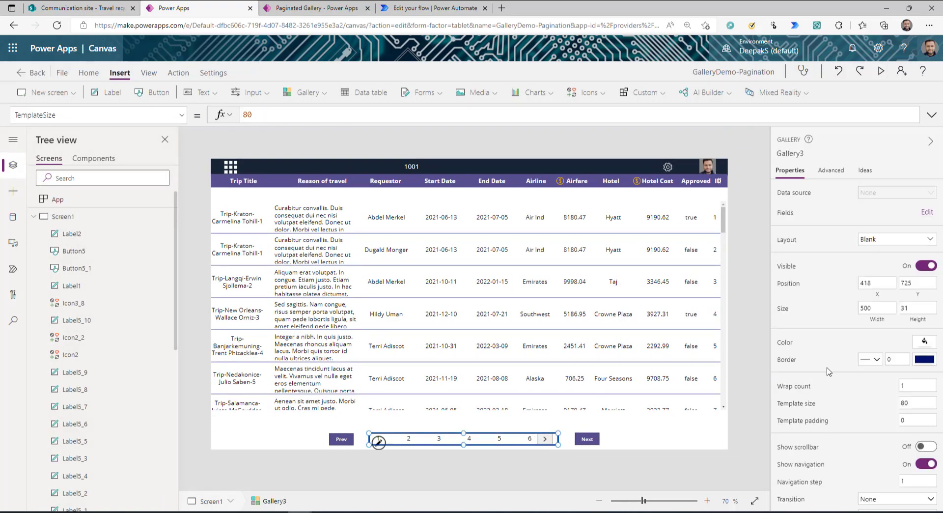
scroll(845, 364, down, 1)
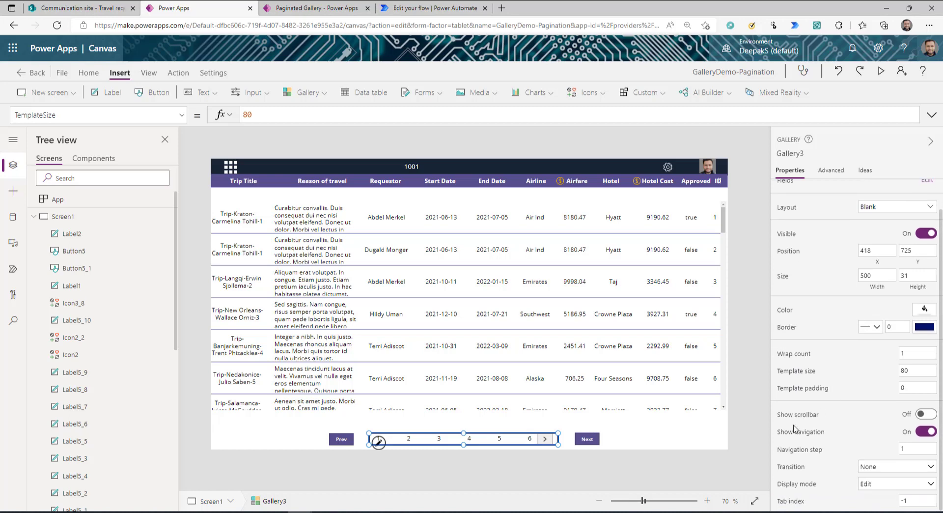
click(830, 172)
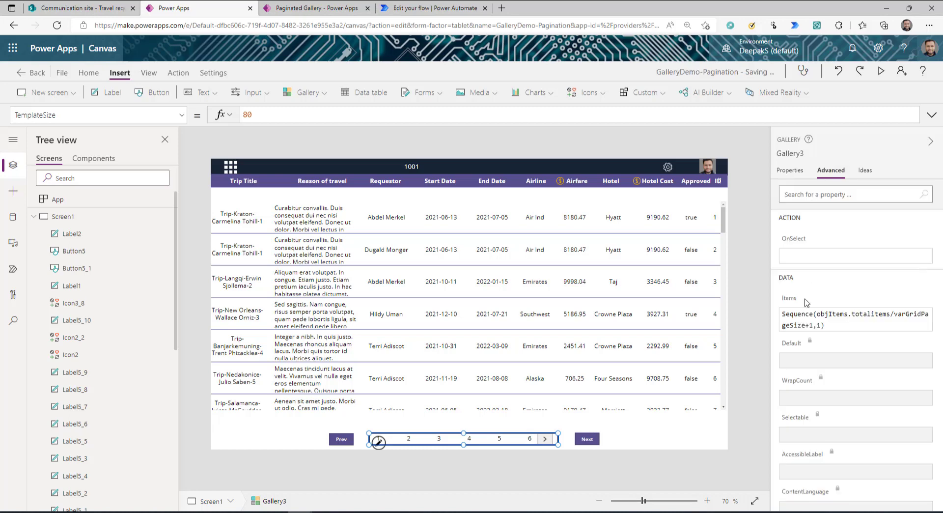
scroll(857, 375, down, 5)
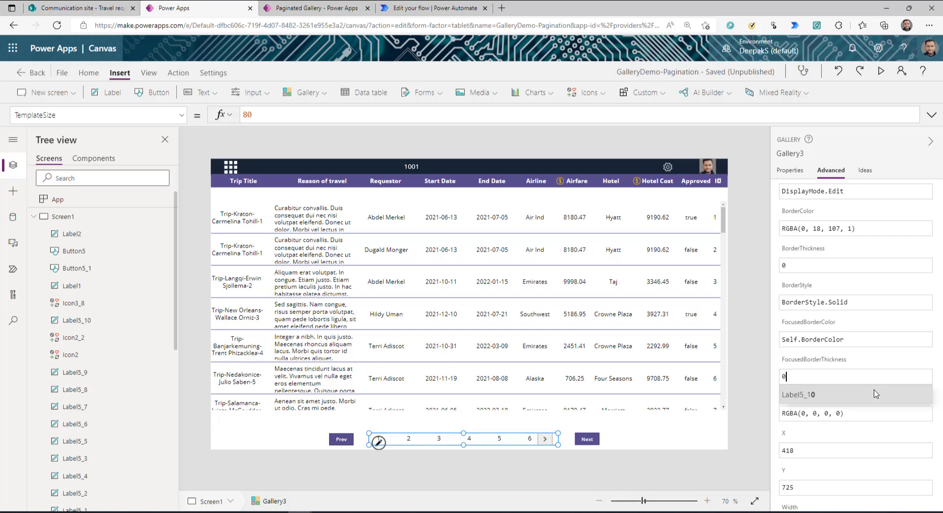
click(432, 444)
click(450, 443)
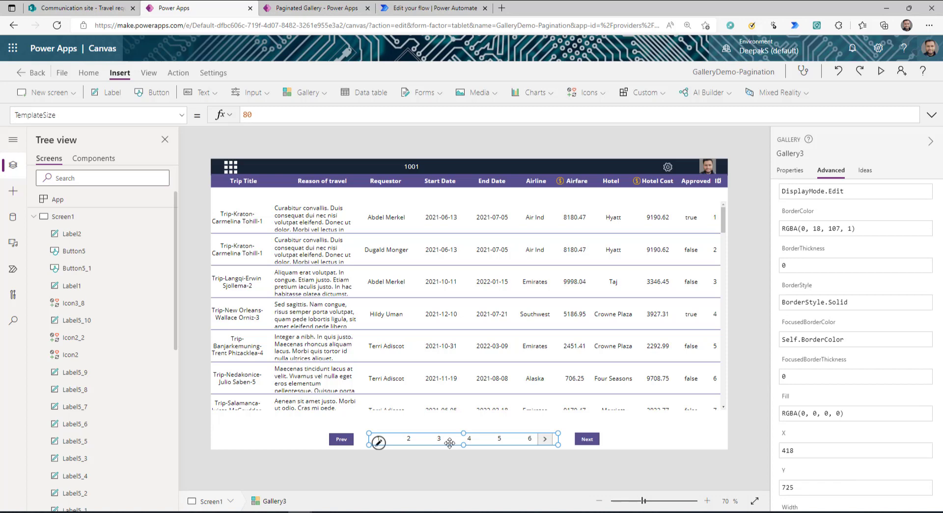
Copy the whole OnSelect formula of the Next button
click(587, 439)
click(932, 114)
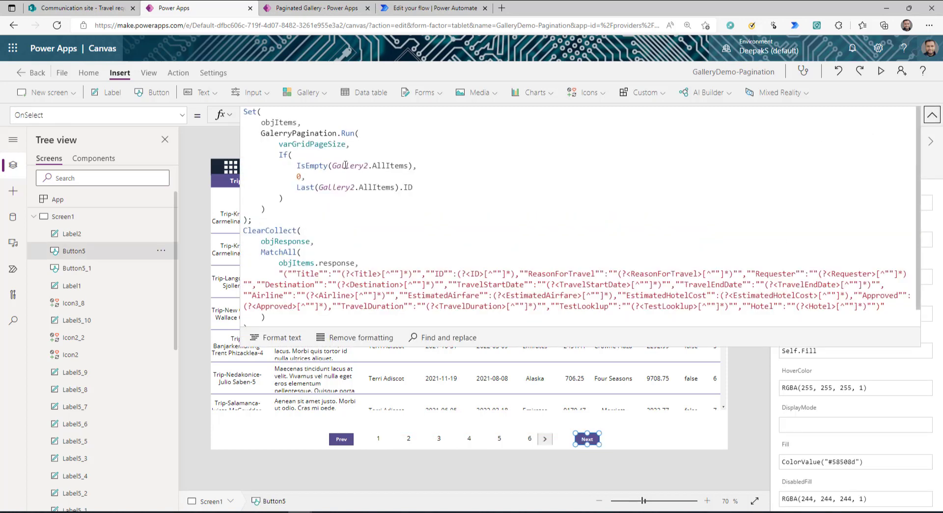
click(260, 294)
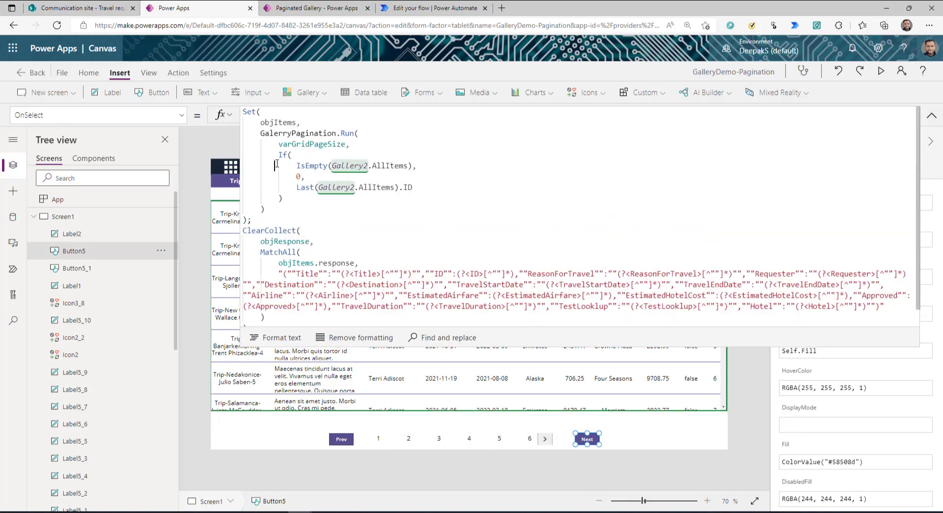
key(ctrl+a)
click(935, 120)
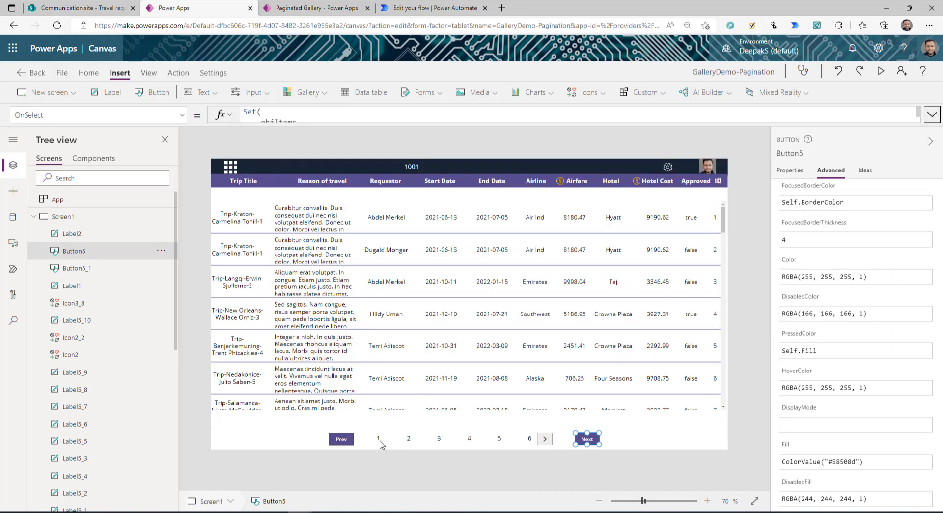
Replace the page number label's OnSelect formula with the one copied from the Next button
click(384, 439)
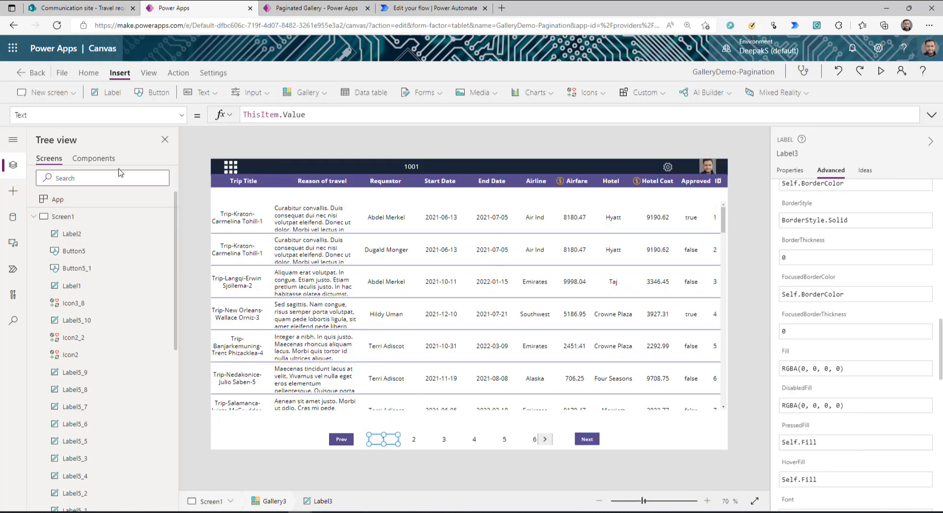
click(170, 116)
click(60, 281)
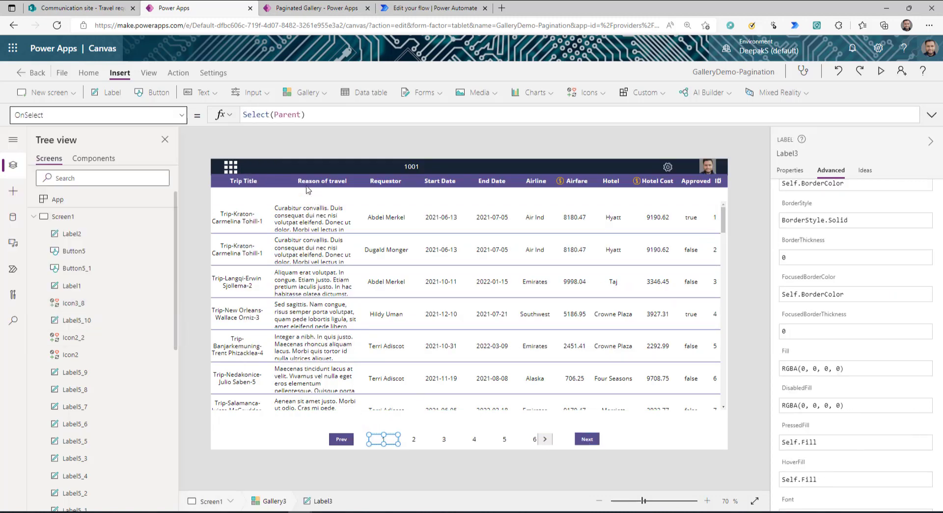
drag(306, 114, 247, 114)
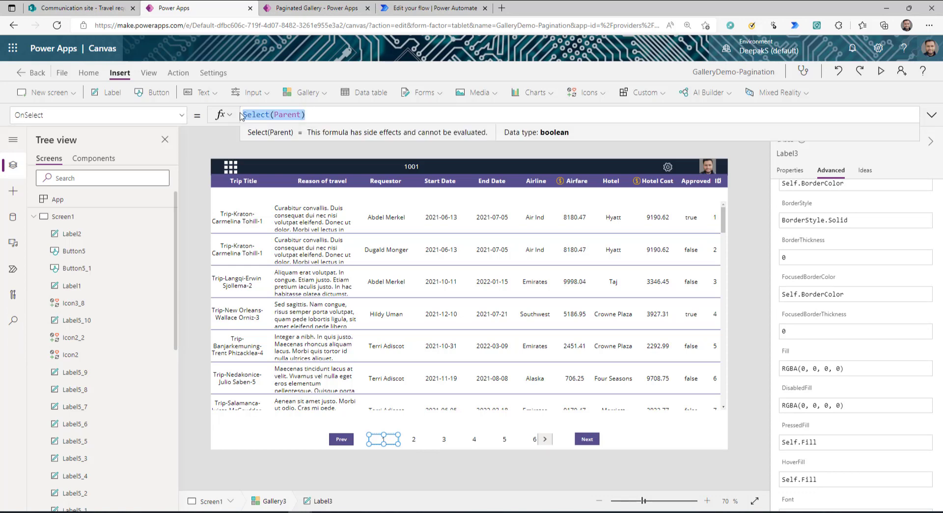
key(ctrl+v)
scroll(900, 188, up, 3)
click(932, 114)
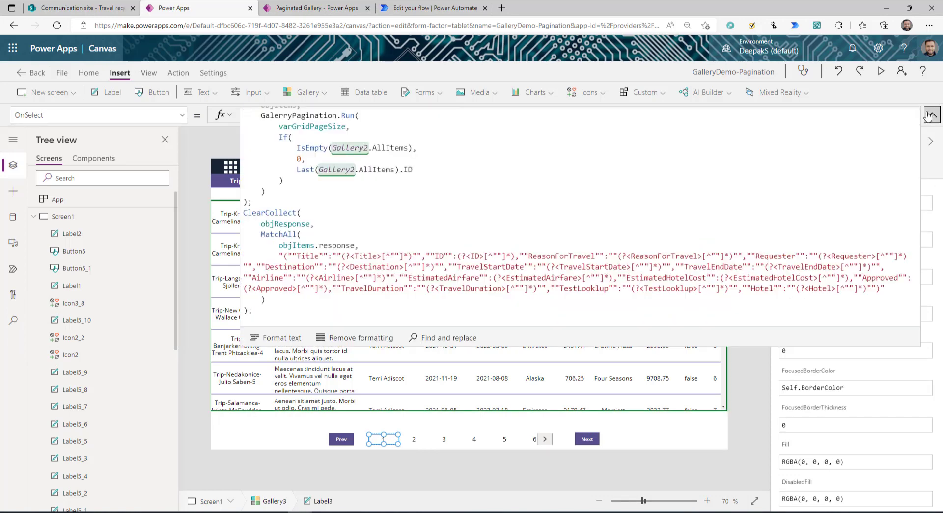
In the label's OnSelect formula, replace the If expression in GalerryPagination.Run with (ThisItem.Value-1)*varGridPageSize
scroll(468, 248, up, 2)
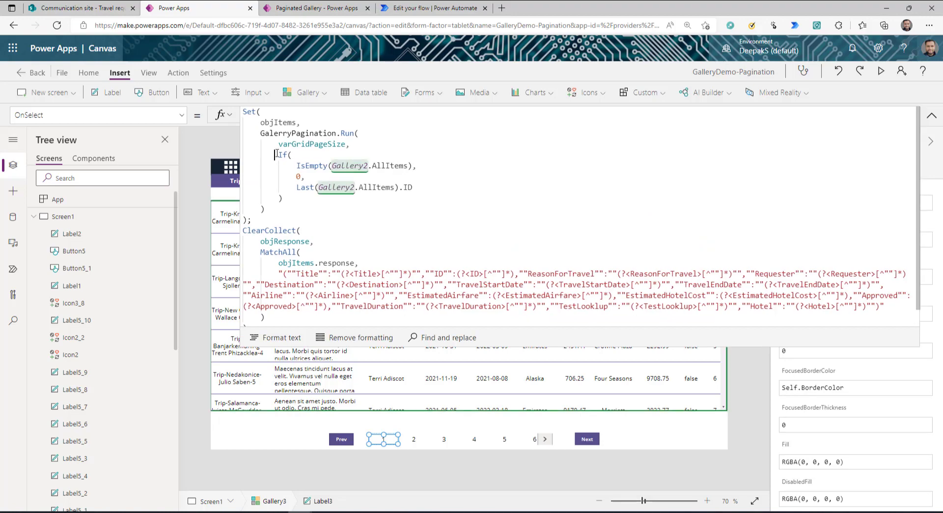
drag(274, 155, 304, 198)
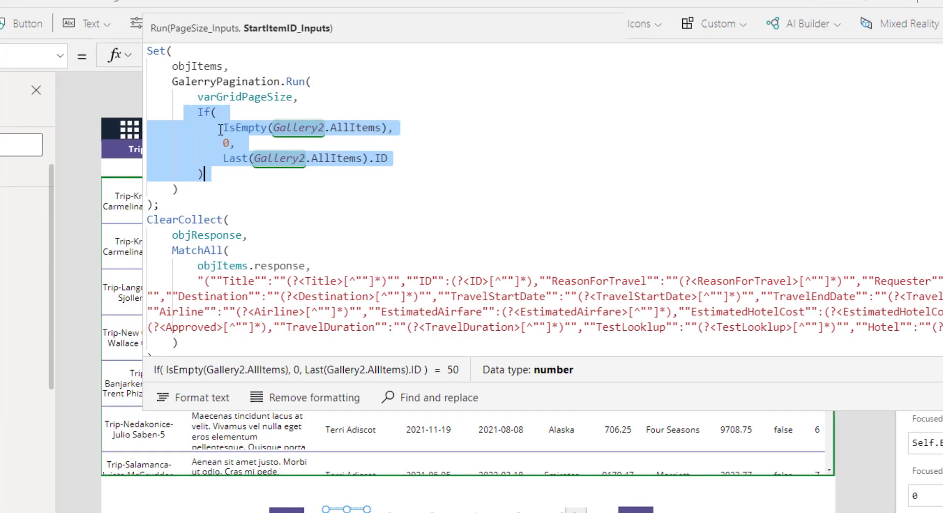
text(this)
text(Item)
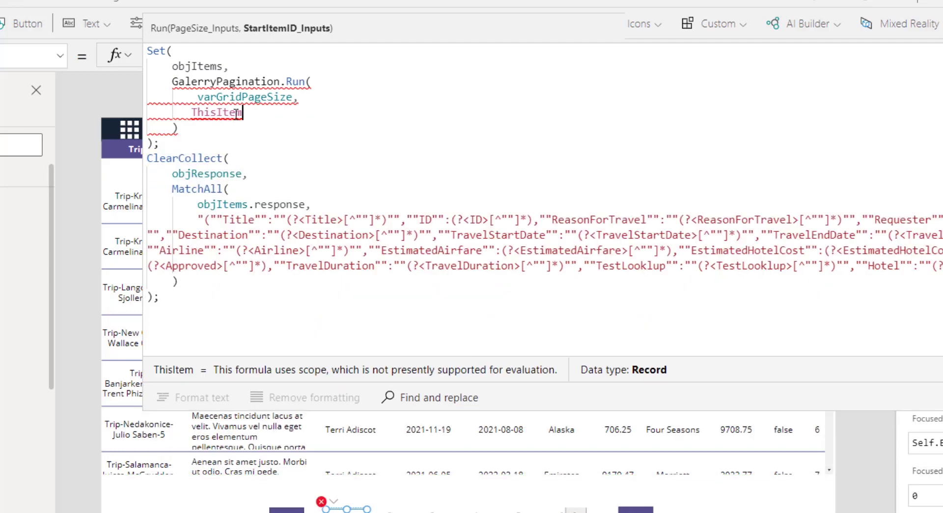
text(.Value)
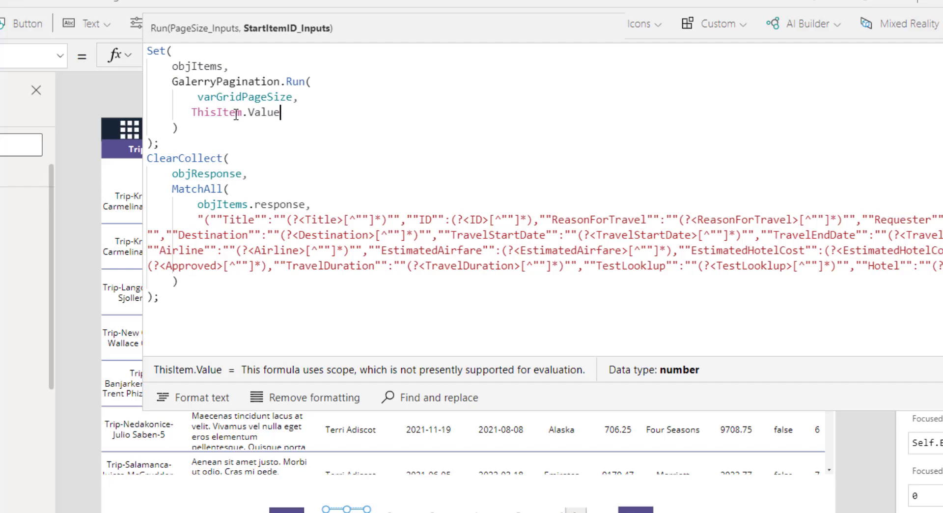
text(-1)
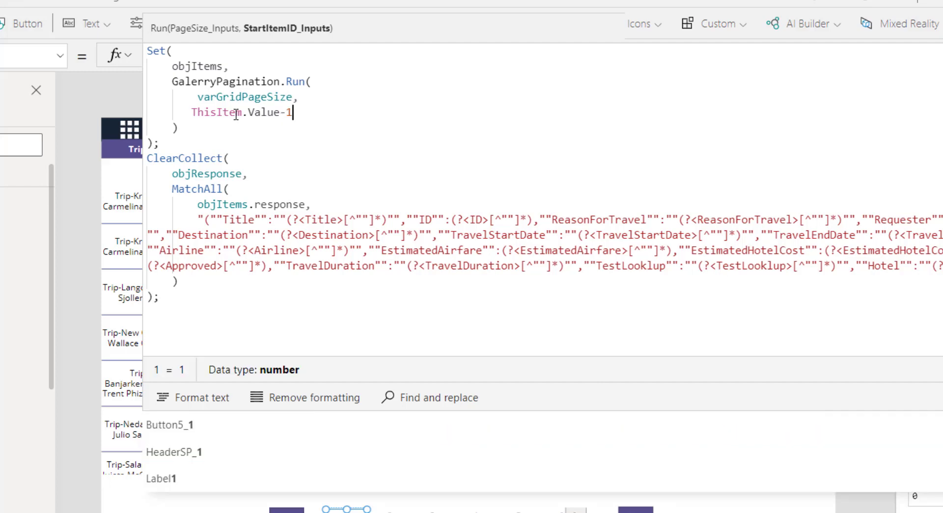
text())
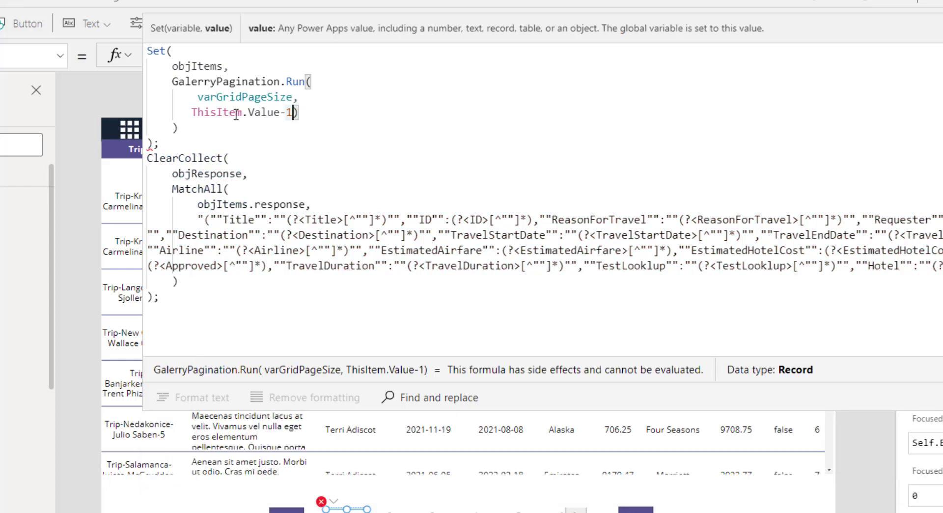
key(Home)
text(()
click(338, 113)
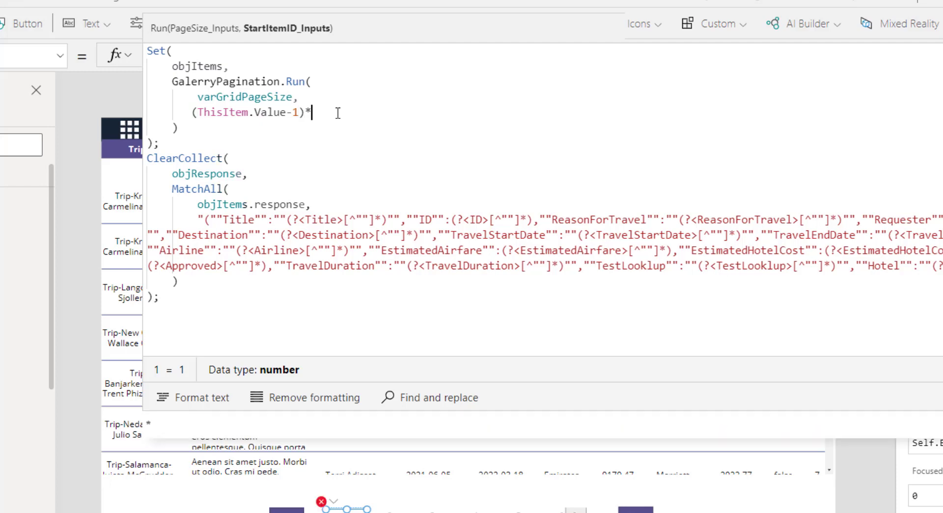
text(*var)
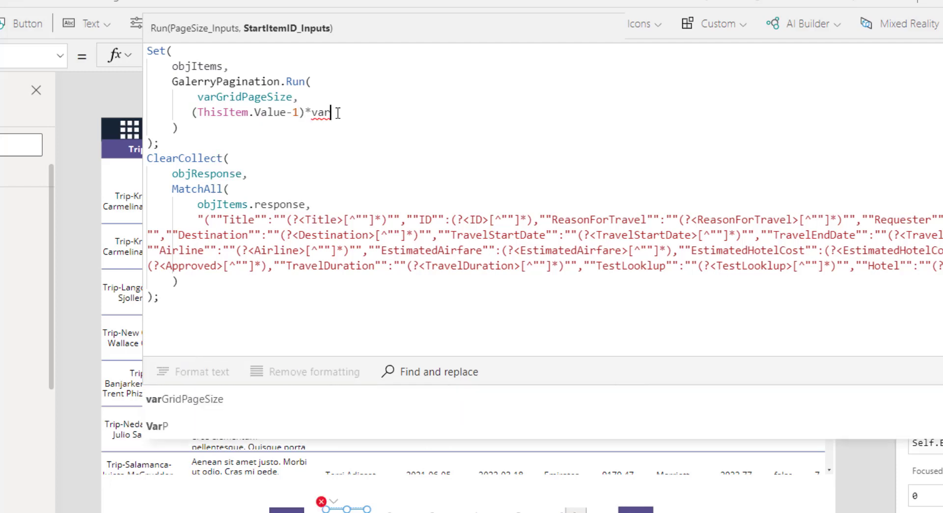
key(Tab)
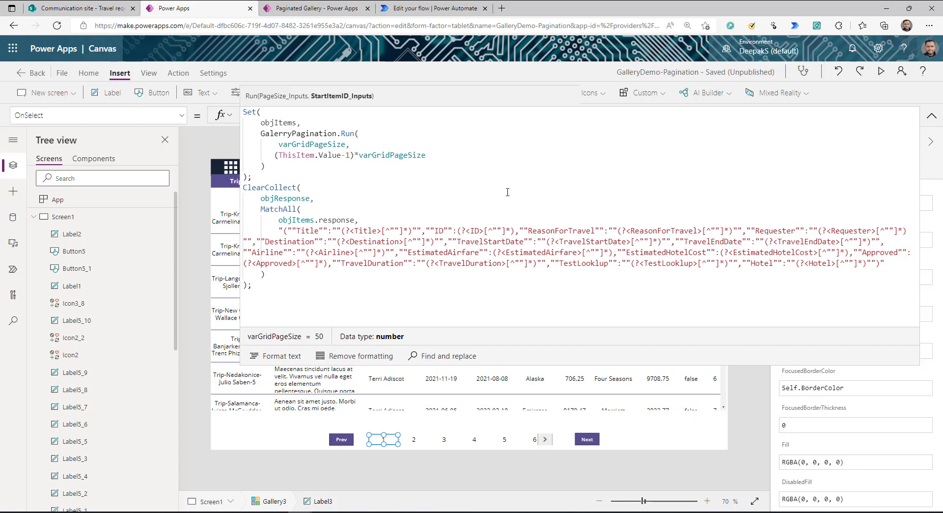
Preview the app and test the page numbers by loading page 5, moving the numbers forward and choosing page 8
click(883, 73)
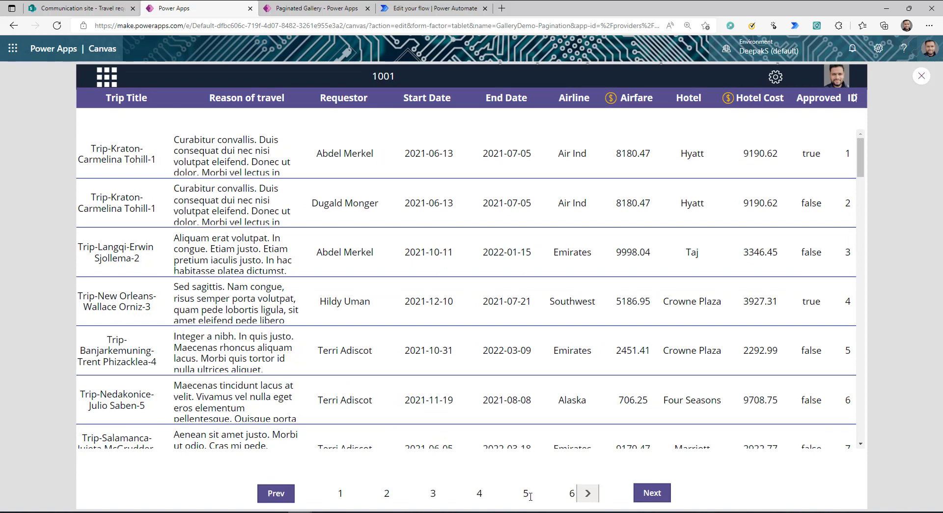
click(527, 494)
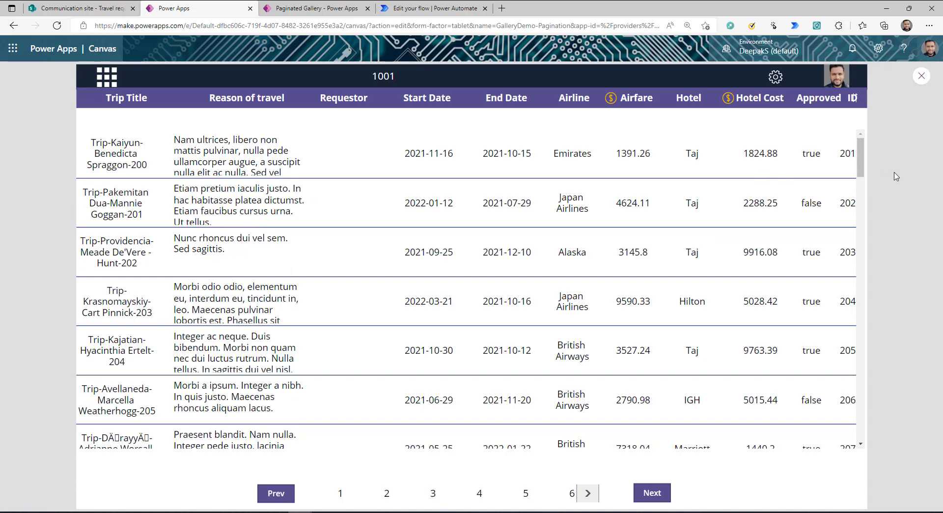
drag(843, 153, 856, 153)
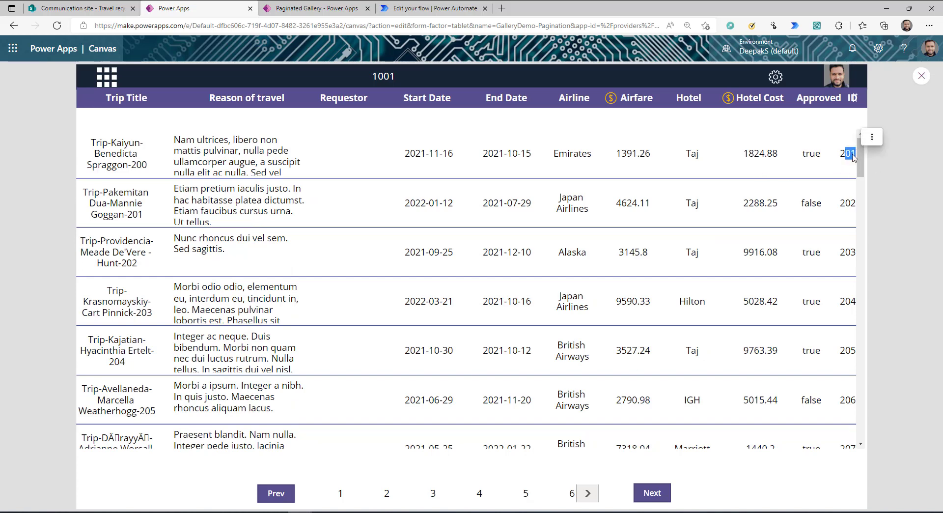
click(588, 493)
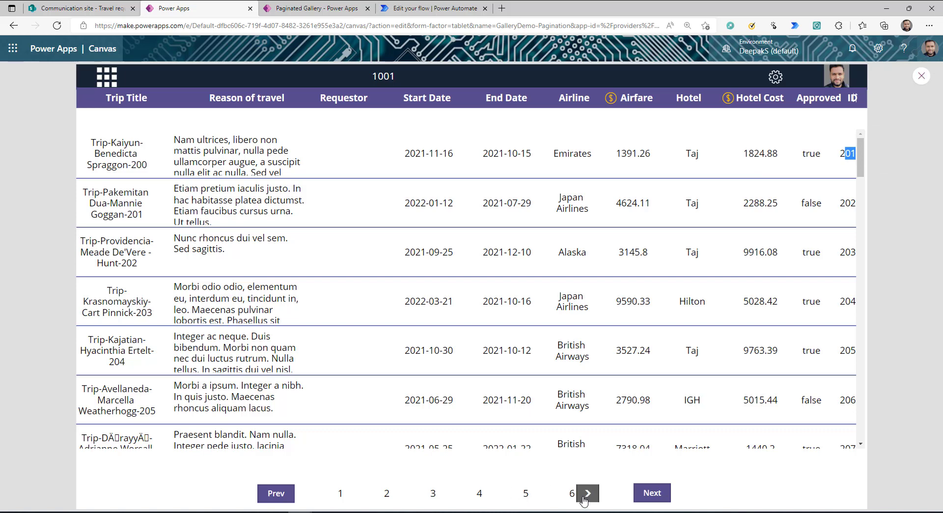
click(526, 494)
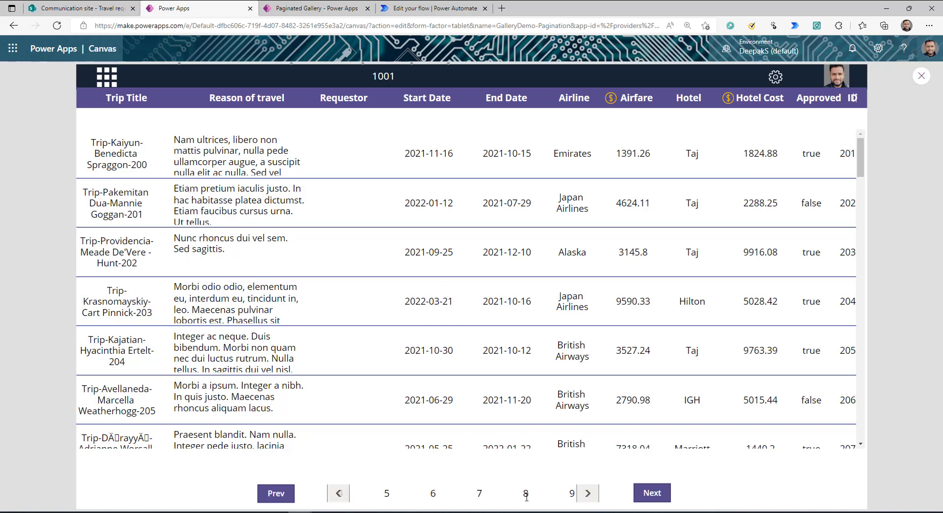
click(526, 494)
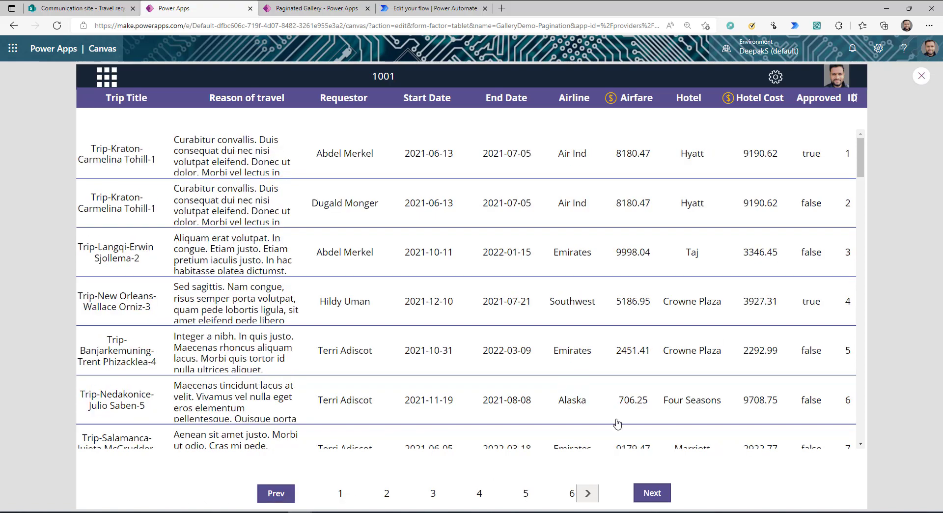
key(Escape)
Set the page number label's Fill to If(ThisItem.Value * varGridPageSize = Value(Last(Gallery2.AllItems).ID), ColorValue("#ffa600"), White)
click(931, 115)
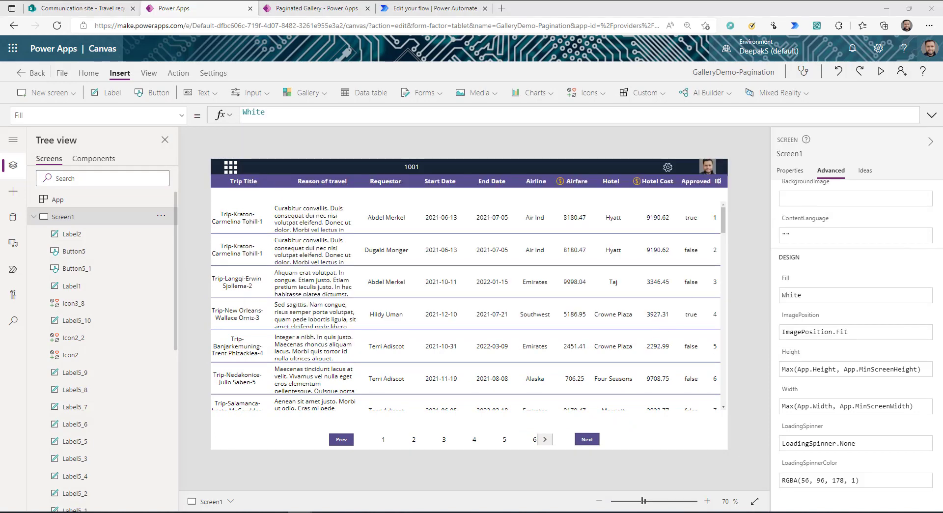
click(386, 440)
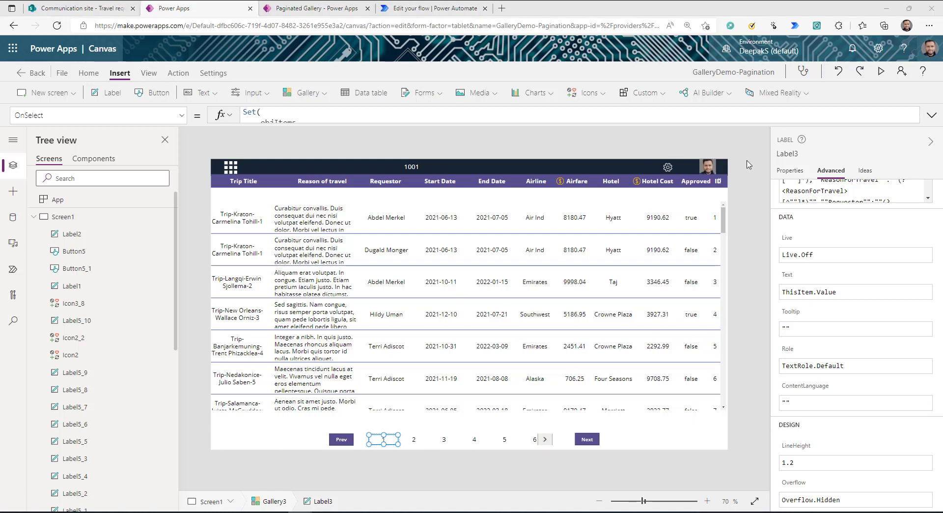
click(784, 466)
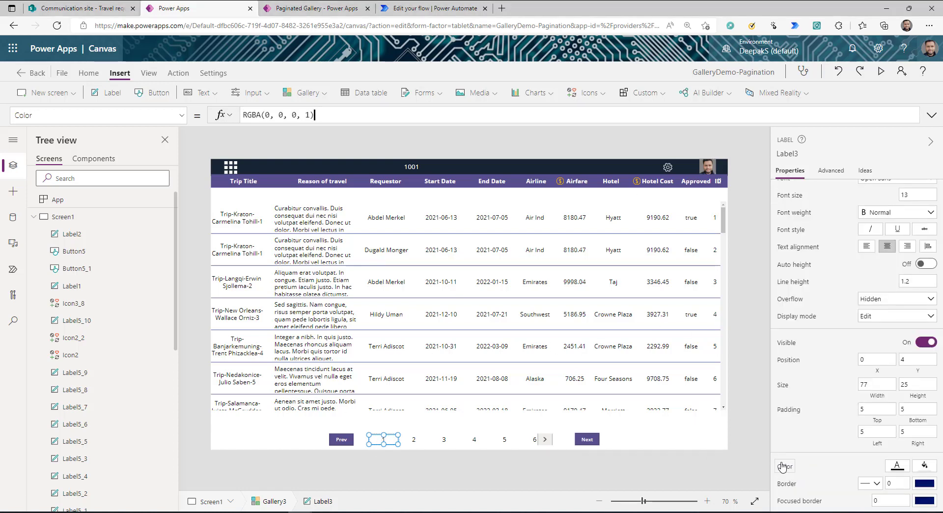
click(183, 117)
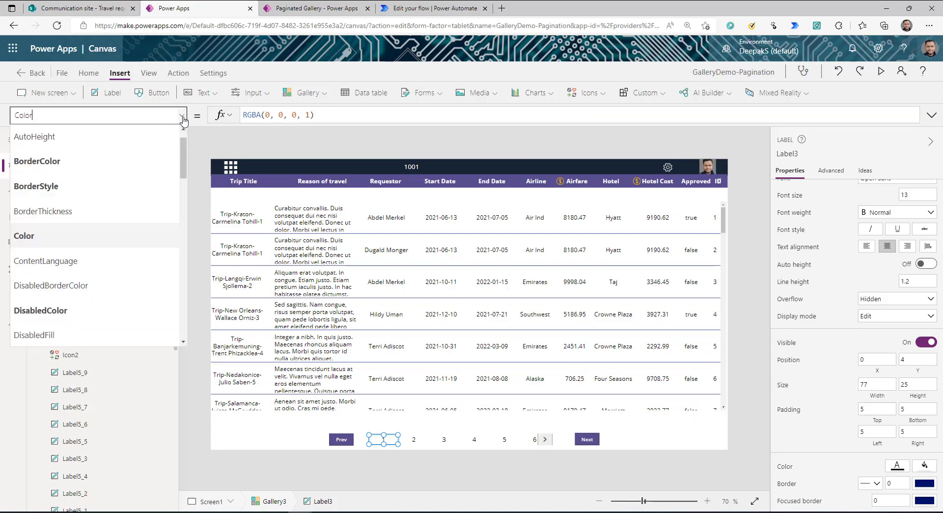
scroll(42, 260, down, 3)
click(43, 249)
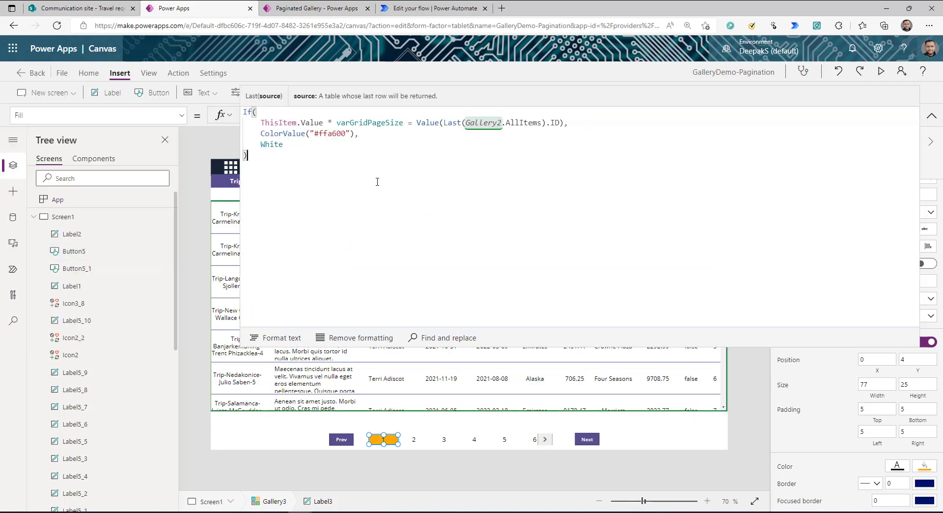
click(391, 122)
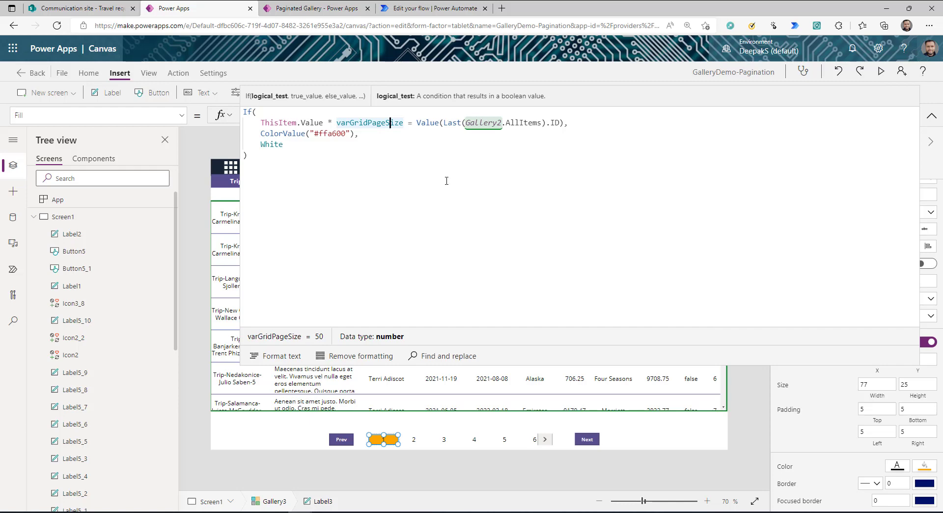
drag(260, 123, 324, 123)
click(397, 123)
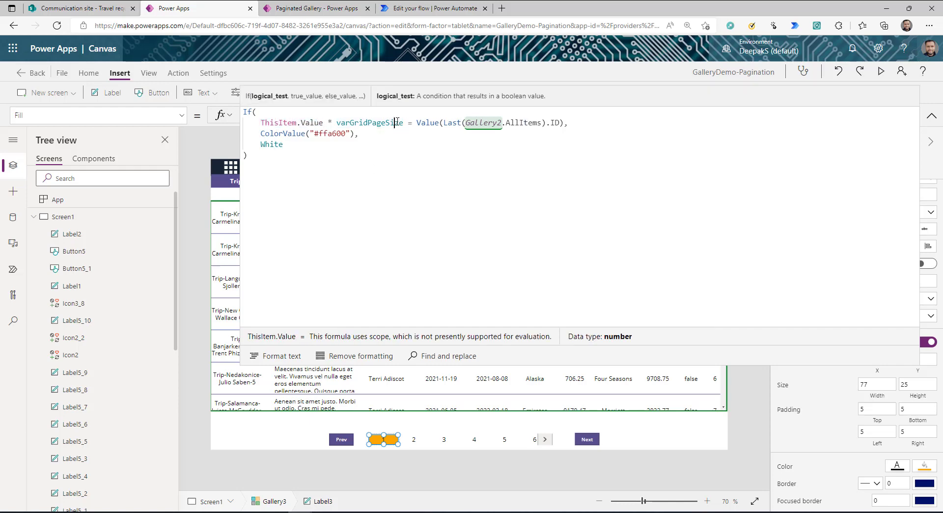
Review the page-matching condition and the highlight colour in the page number label's Fill formula
drag(403, 122, 262, 123)
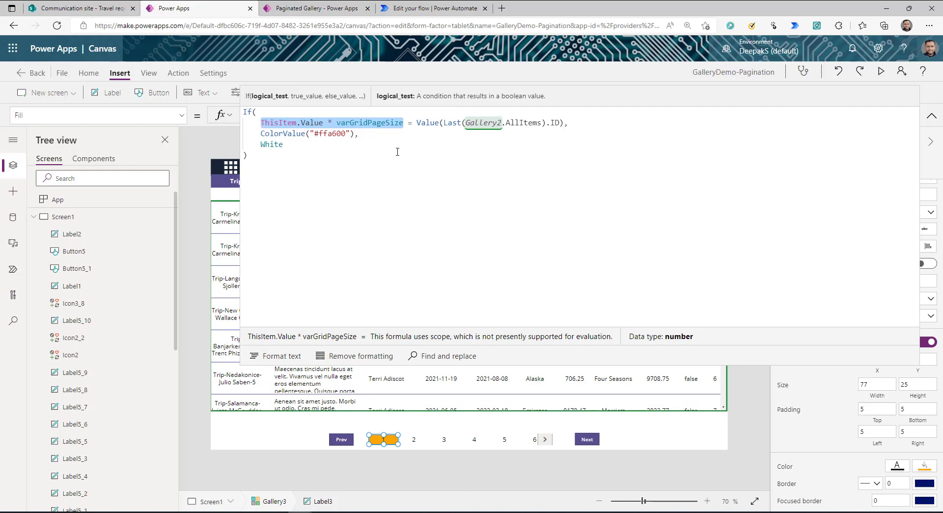
click(427, 124)
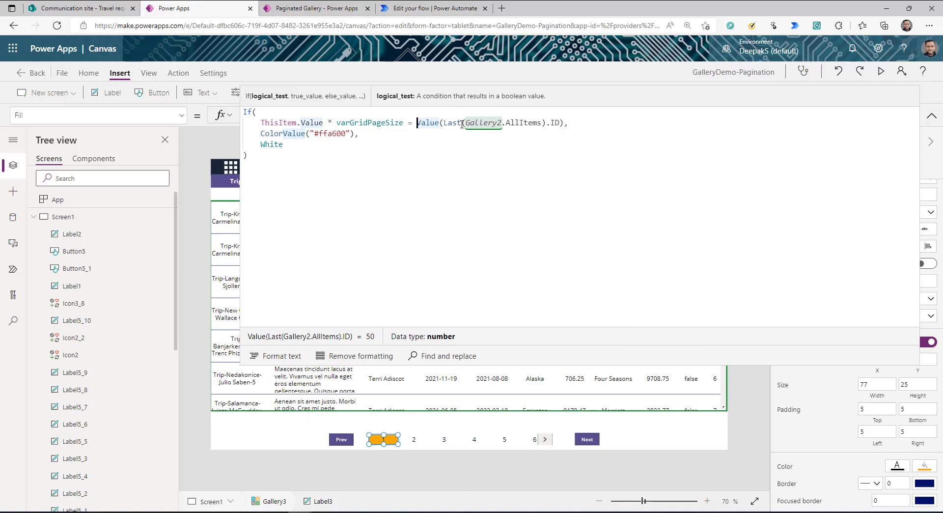
click(535, 124)
key(End)
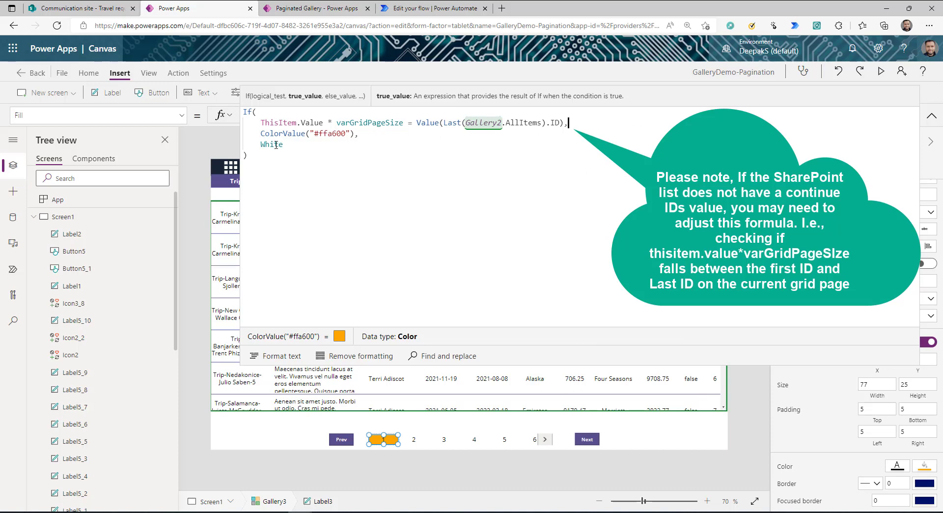
drag(261, 134, 357, 133)
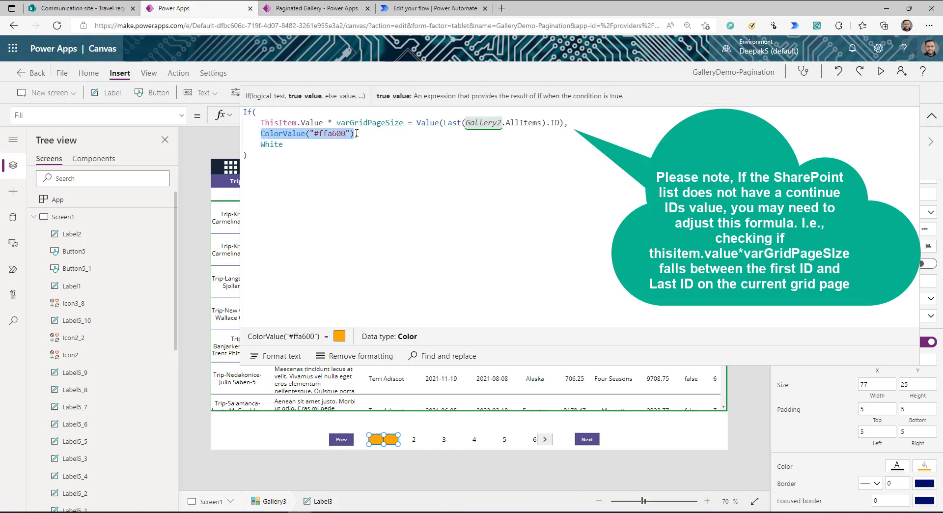
key(Down)
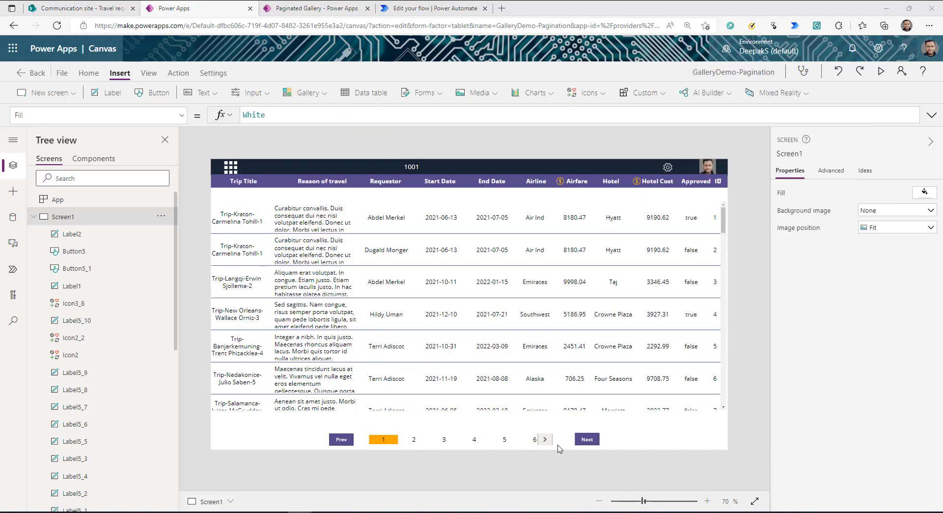
click(346, 446)
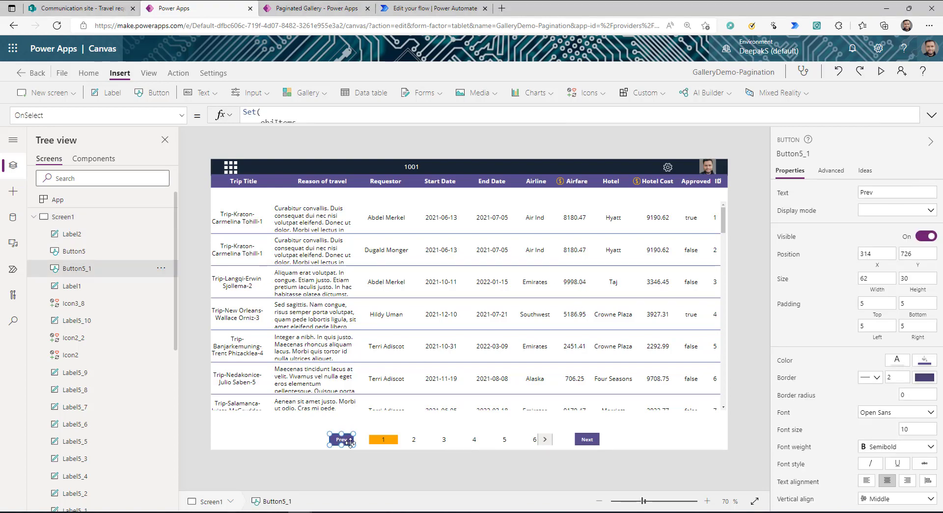
click(881, 72)
key(Escape)
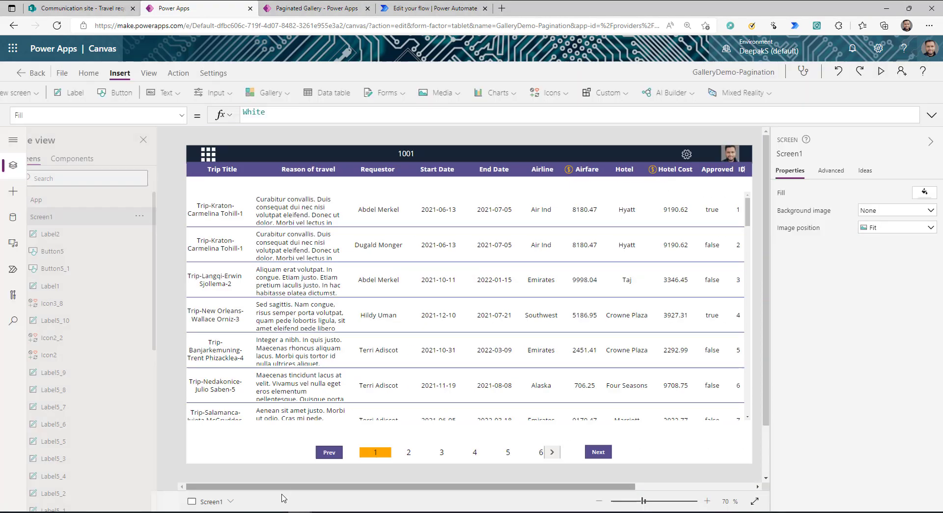
click(339, 439)
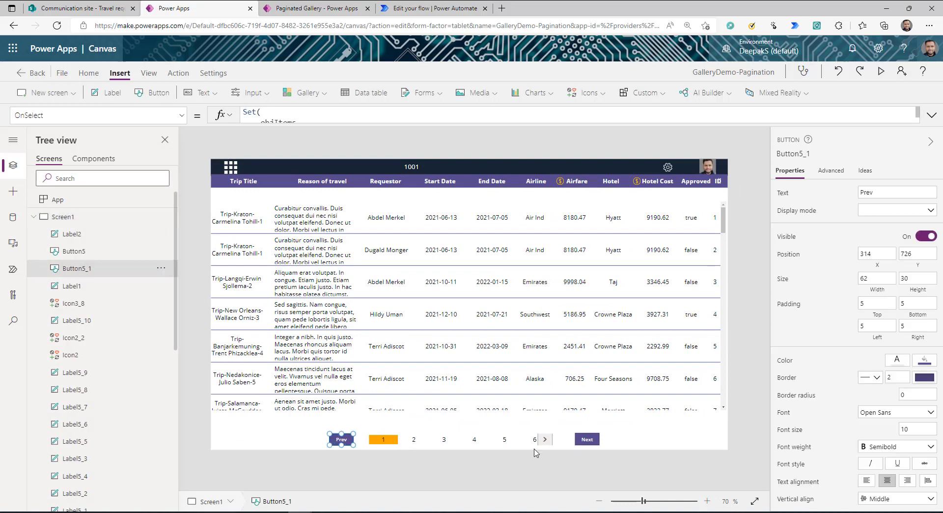
click(588, 440)
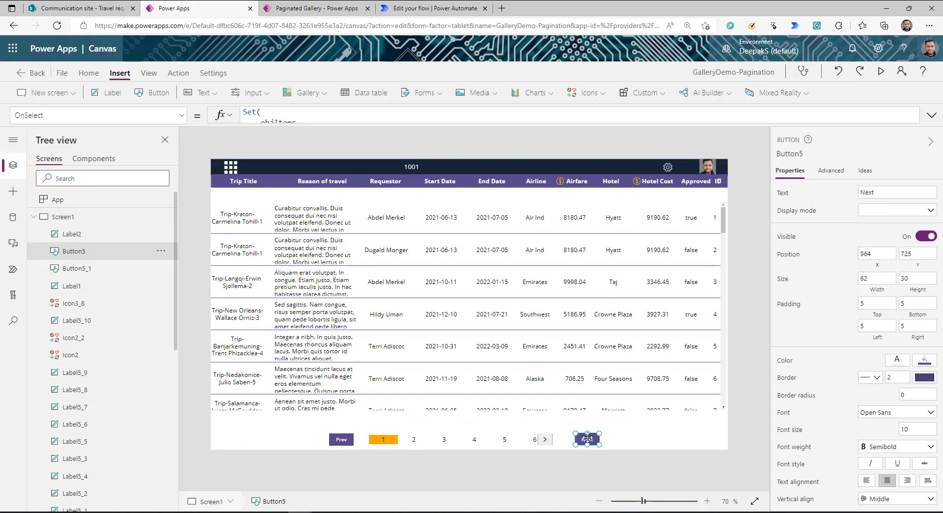
Set the Prev button's DisplayMode to If(First(Gallery2.AllItems).ID = "1", DisplayMode.Disabled, DisplayMode.Edit)
click(345, 442)
click(181, 115)
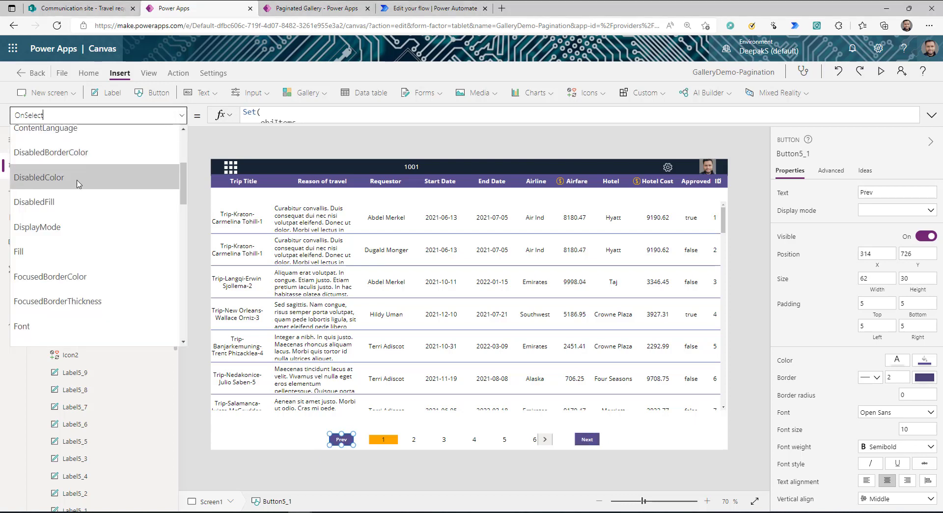
click(55, 229)
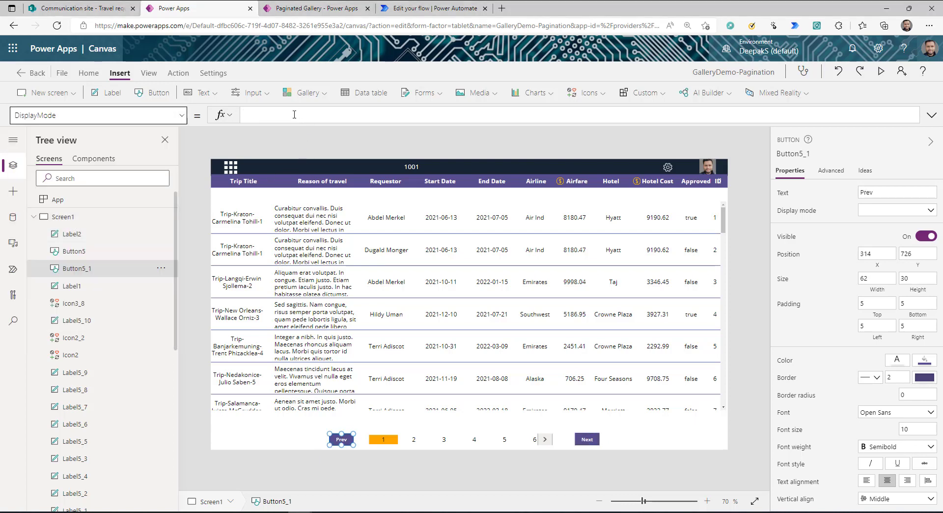
click(294, 114)
text(If(     First(Gallery2.AllItems).ID = "1",     DisplayMode.Disabled,     DisplayMode.Edit ))
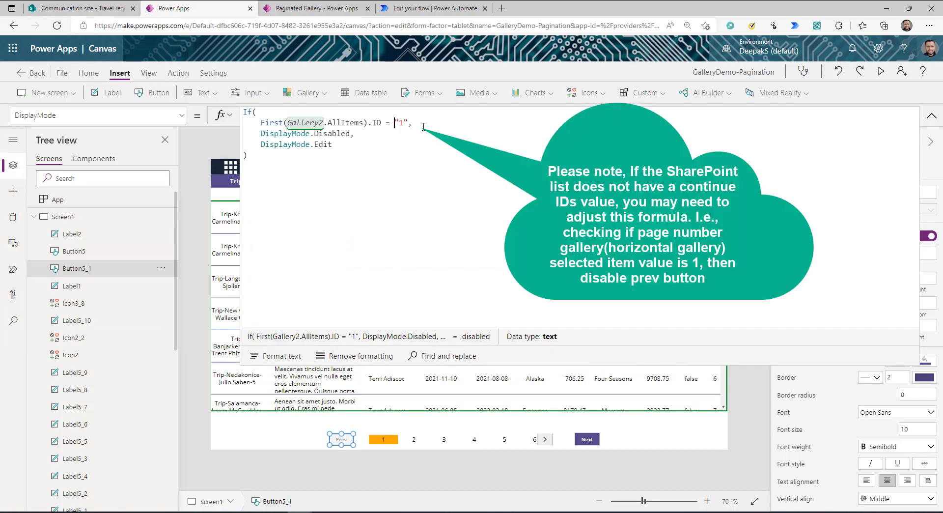
triple_click(306, 122)
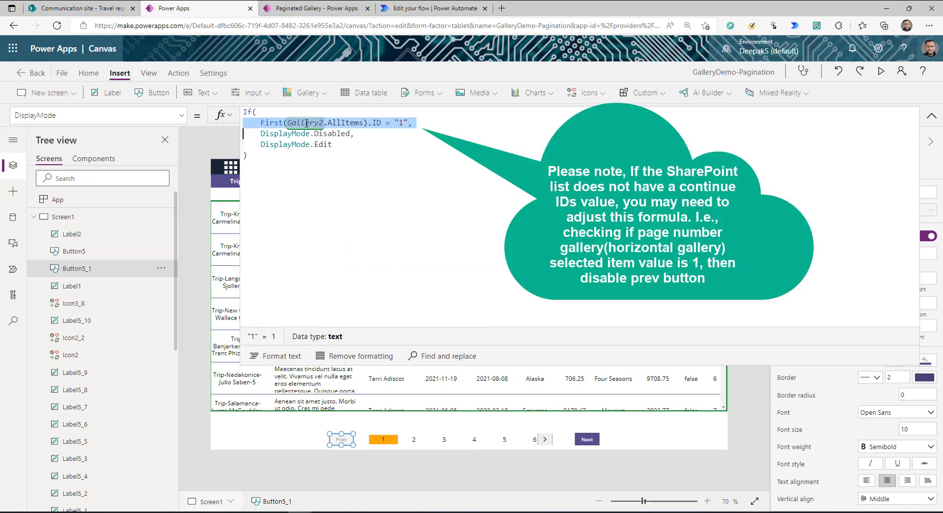
click(357, 158)
drag(414, 122, 261, 122)
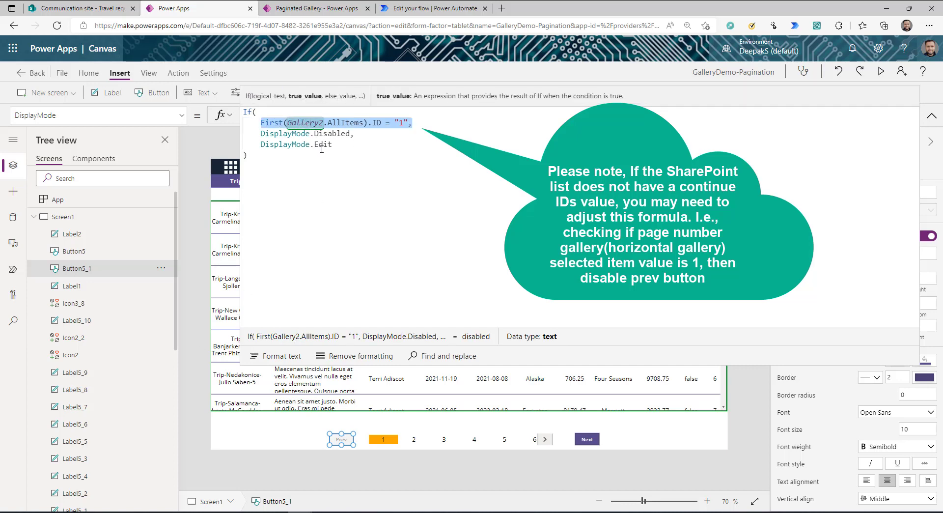
click(359, 138)
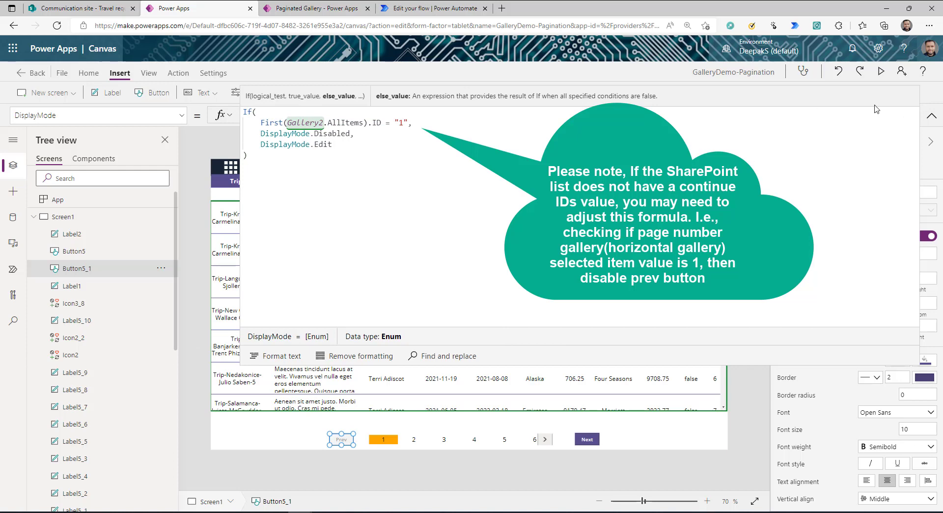
click(931, 118)
Set the Next button's DisplayMode to If(Last(Gallery2.AllItems).ID = objItems.totalitems, DisplayMode.Disabled, DisplayMode.Edit)
click(587, 439)
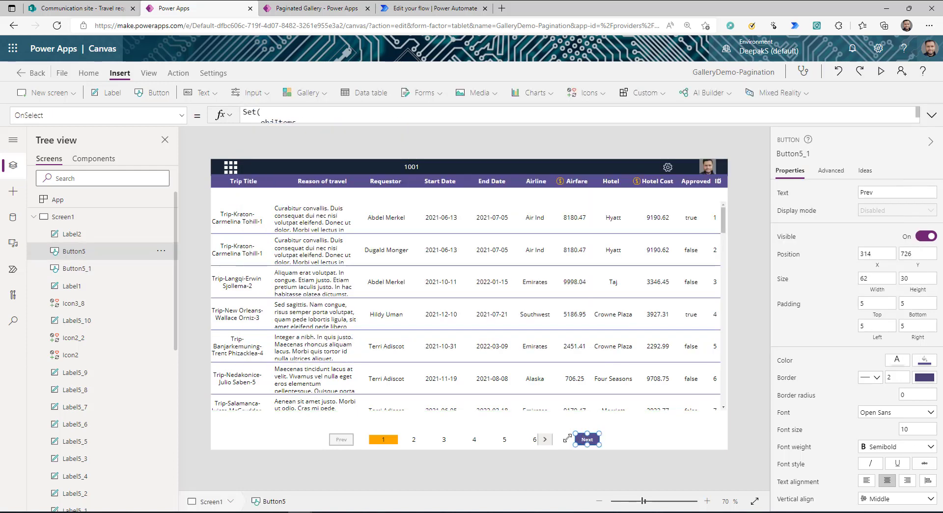
click(181, 116)
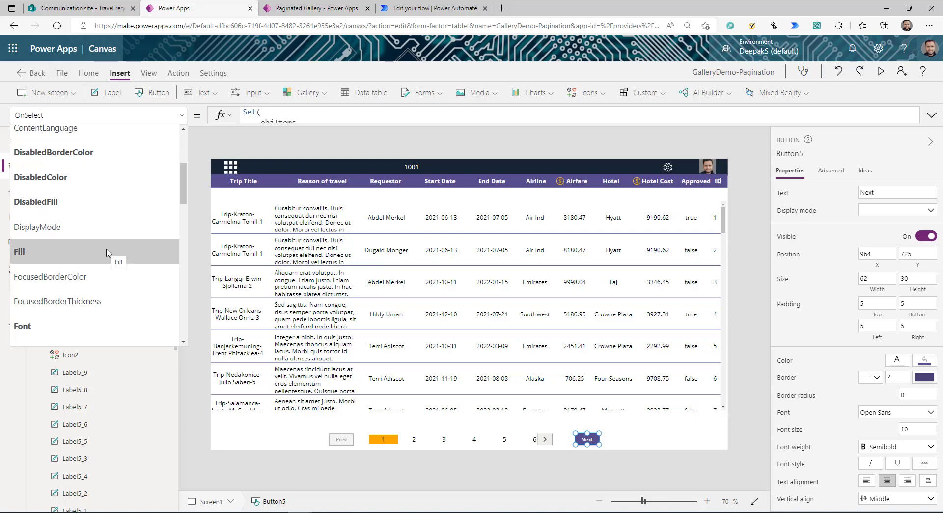
click(74, 227)
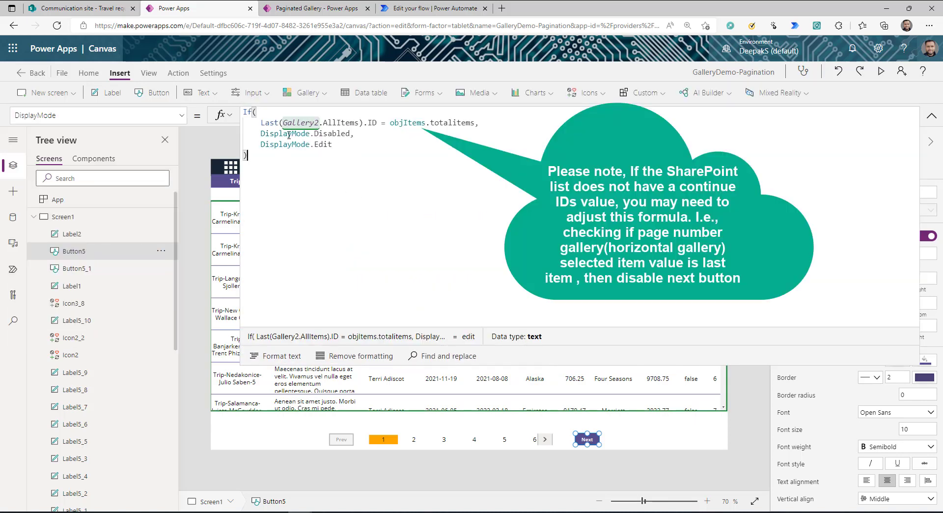
click(377, 122)
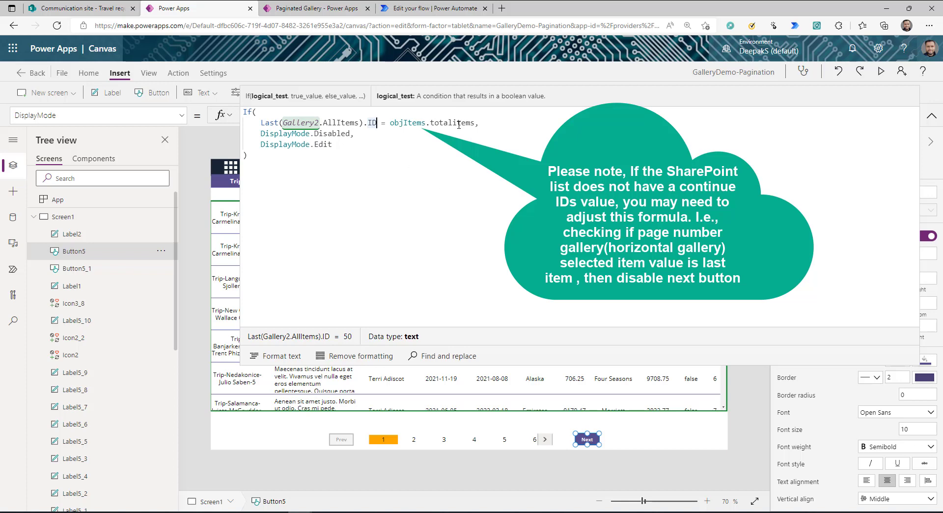
drag(476, 123, 390, 123)
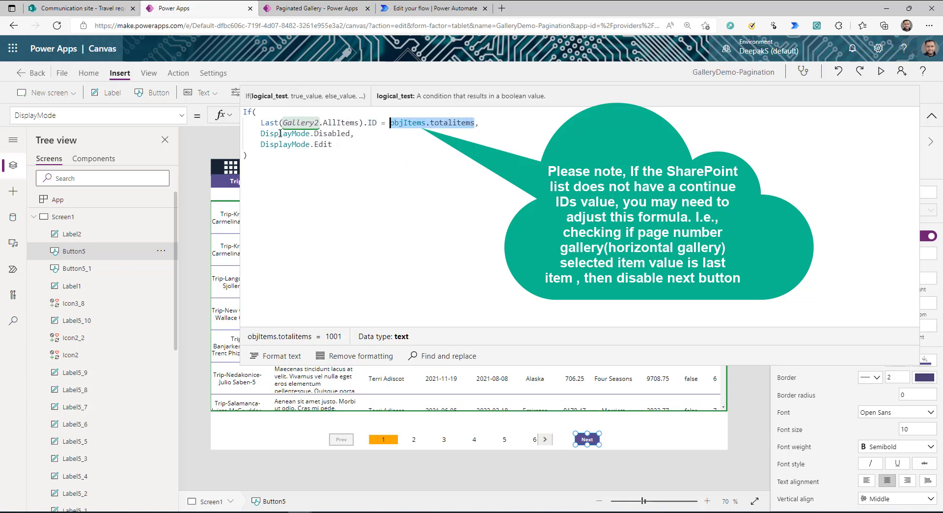
click(932, 116)
Switch to the running Paginated Gallery app and examine the record range text below its page numbers
click(448, 443)
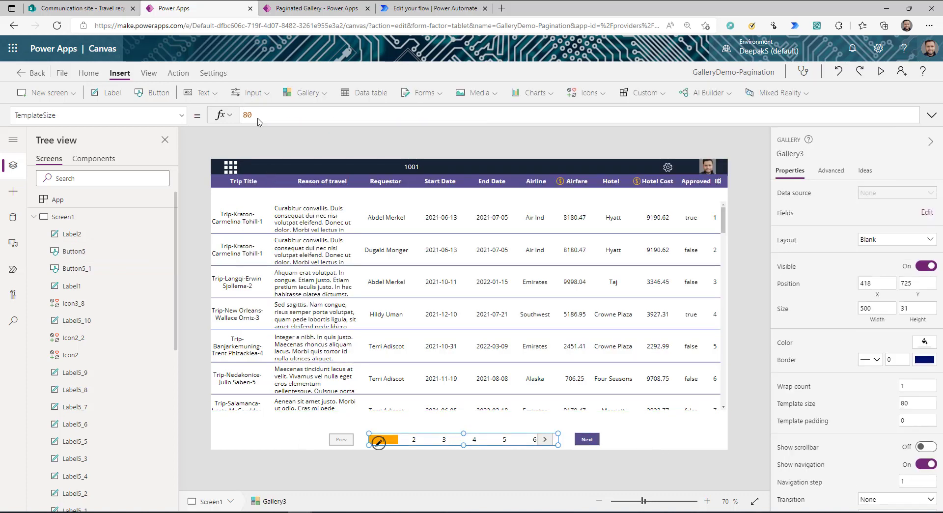
click(321, 6)
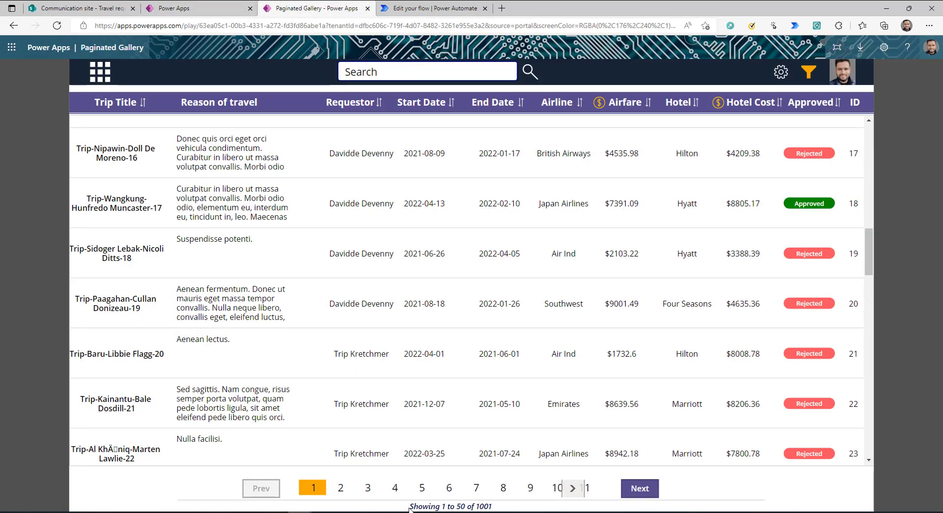
drag(409, 508, 495, 509)
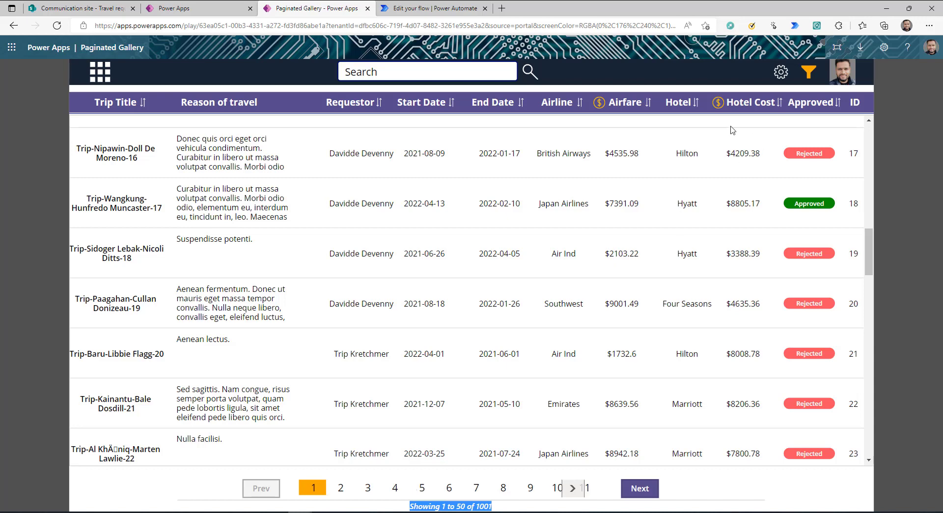
Back in the editor, paste a label above the page numbers with Text "Showing " &First(Gallery2.AllItems).ID & " to " &Last(Gallery2.AllItems).ID & " of "& objItems.totalitems
click(167, 8)
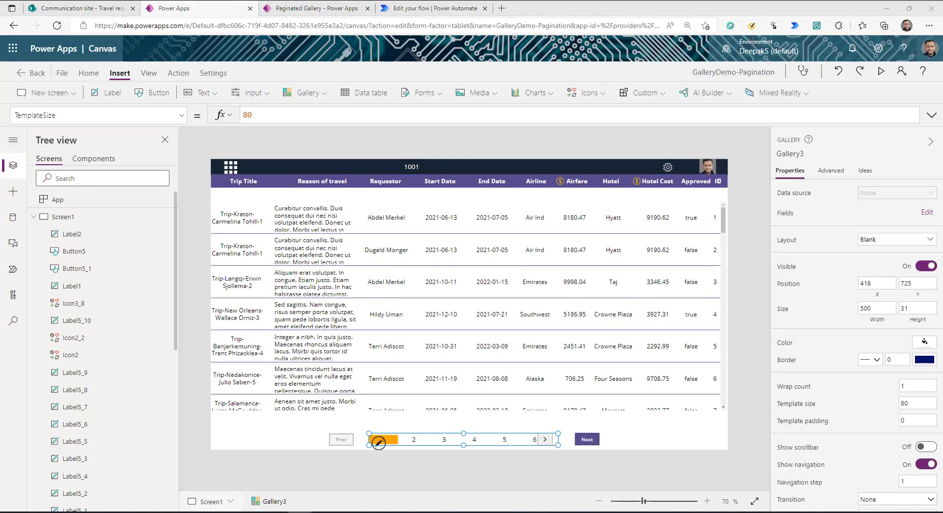
key(ctrl+v)
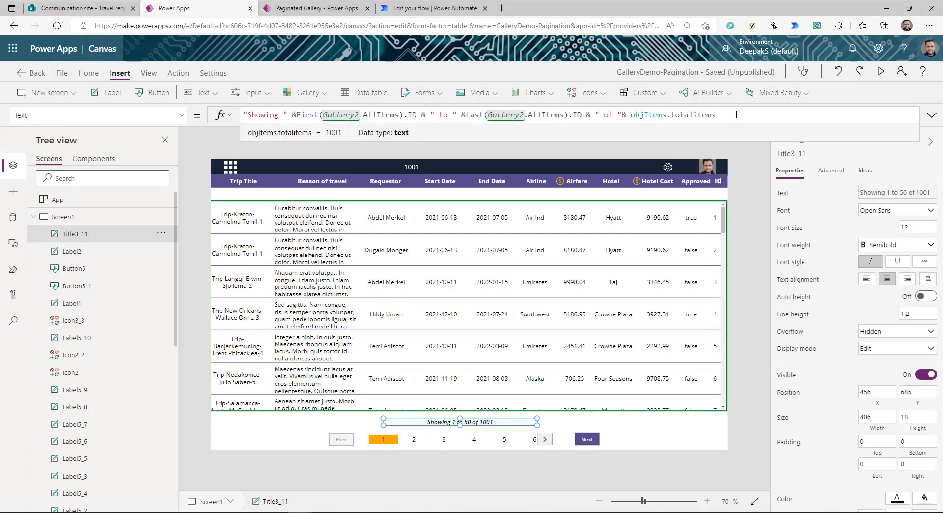
click(307, 124)
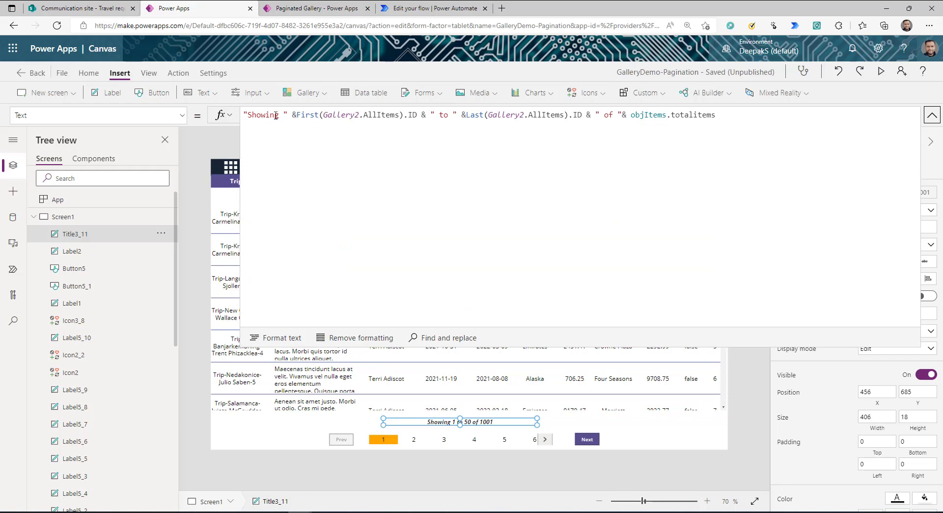
click(296, 116)
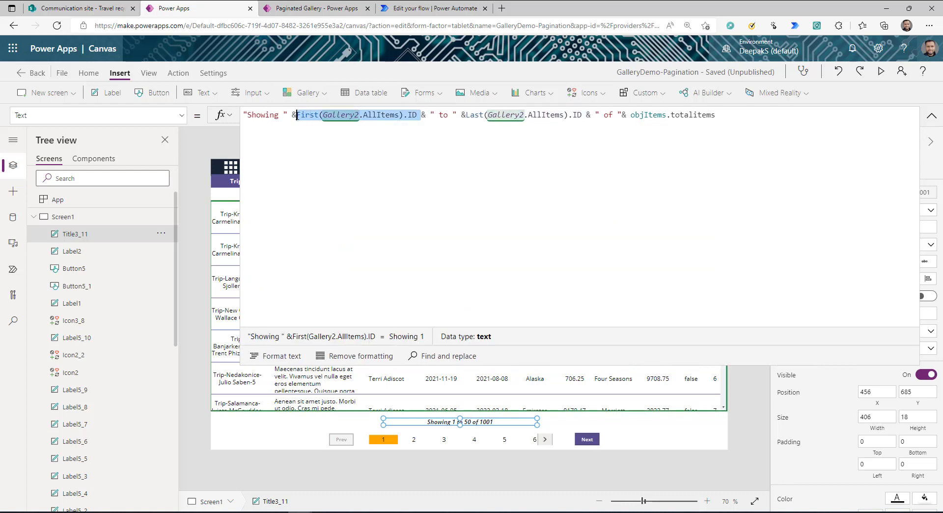
key(shift+End)
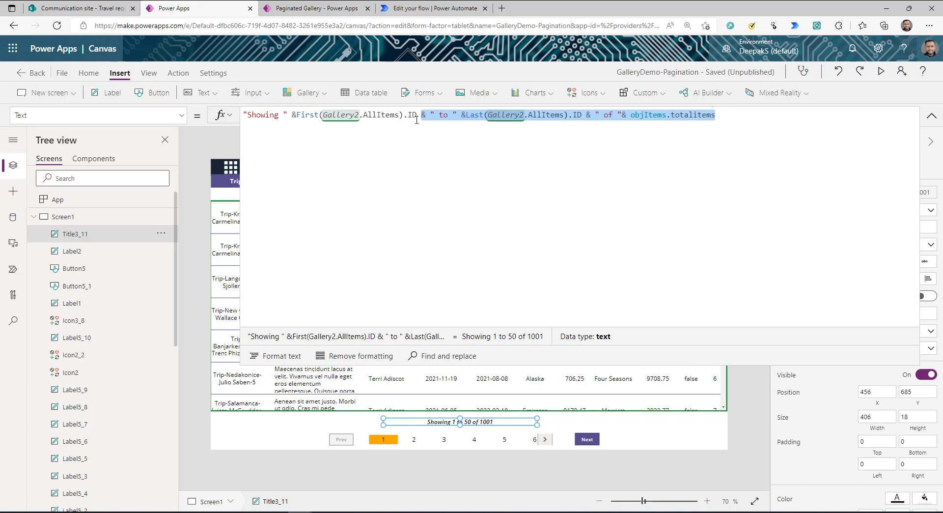
click(715, 117)
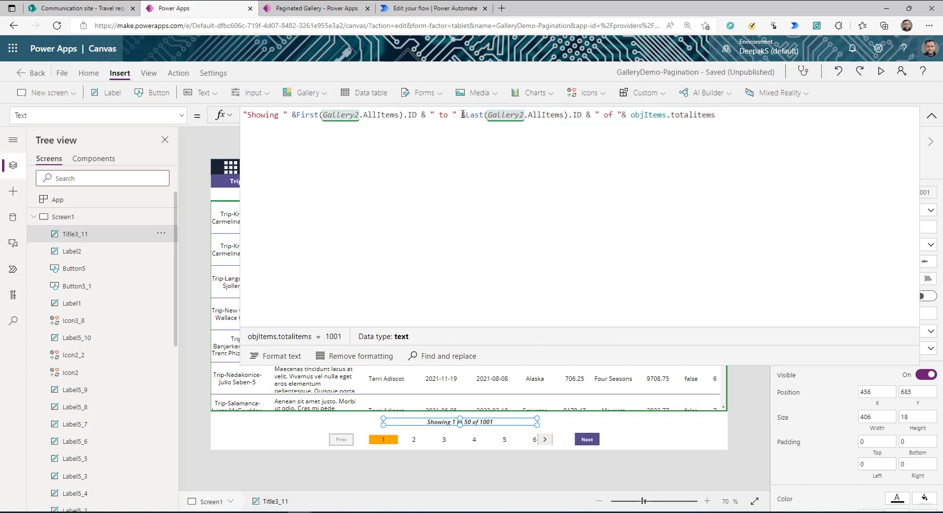
drag(462, 115, 578, 115)
drag(715, 116, 243, 116)
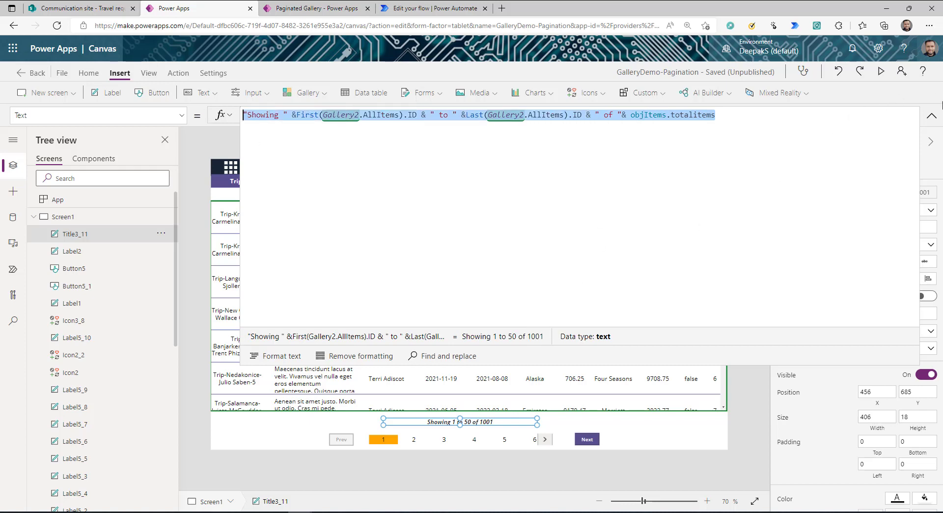
click(618, 431)
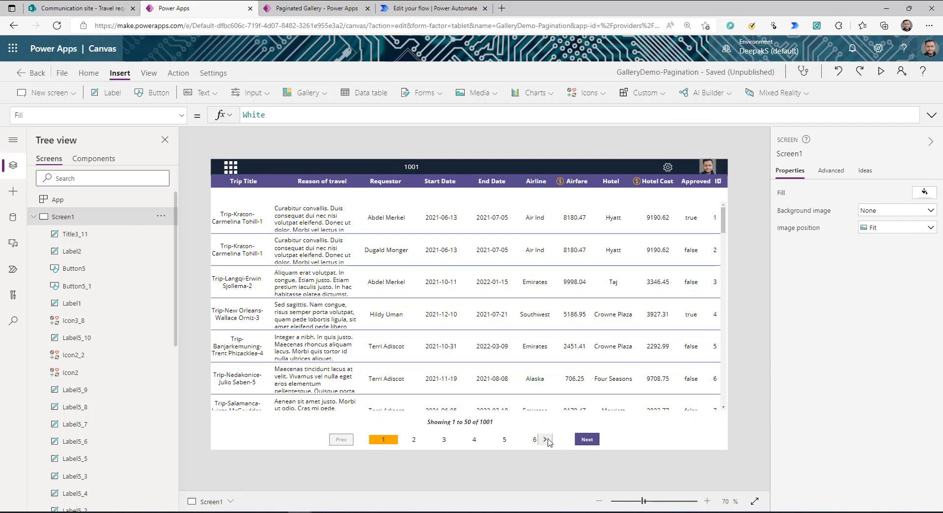
click(394, 442)
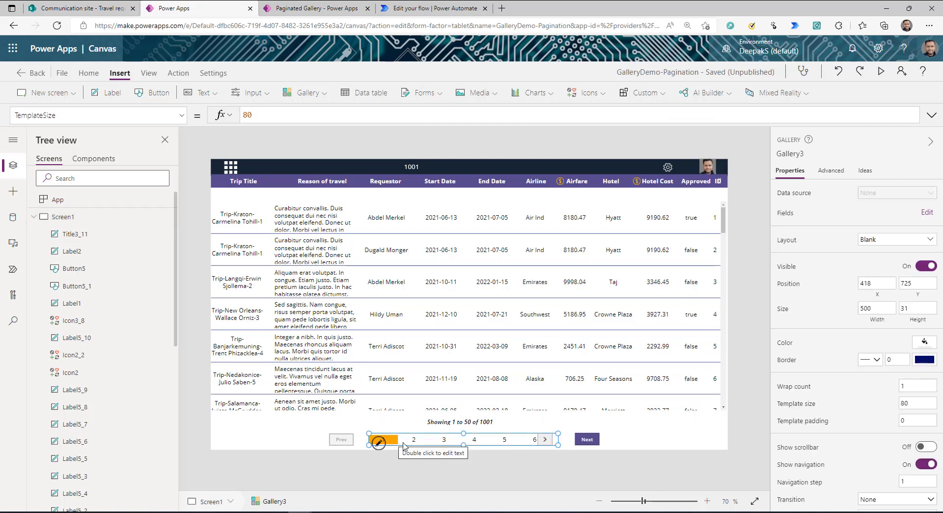
click(530, 267)
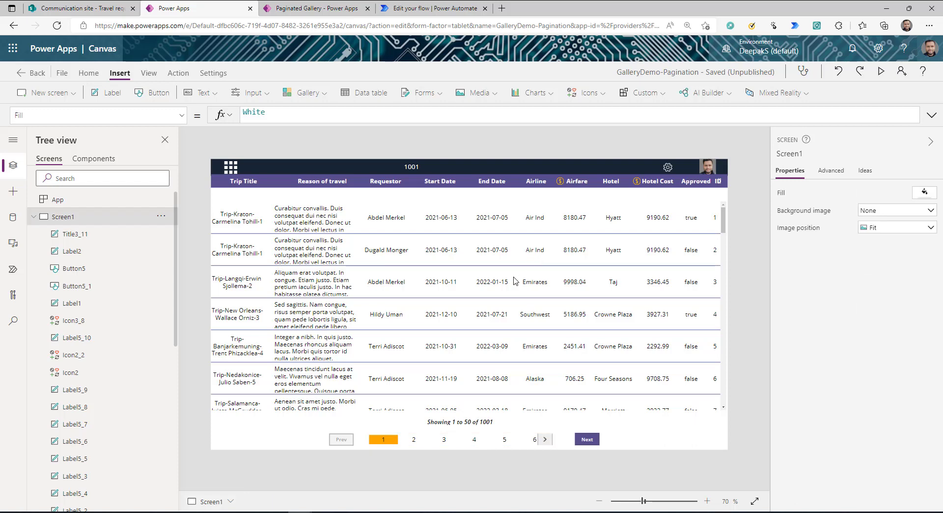